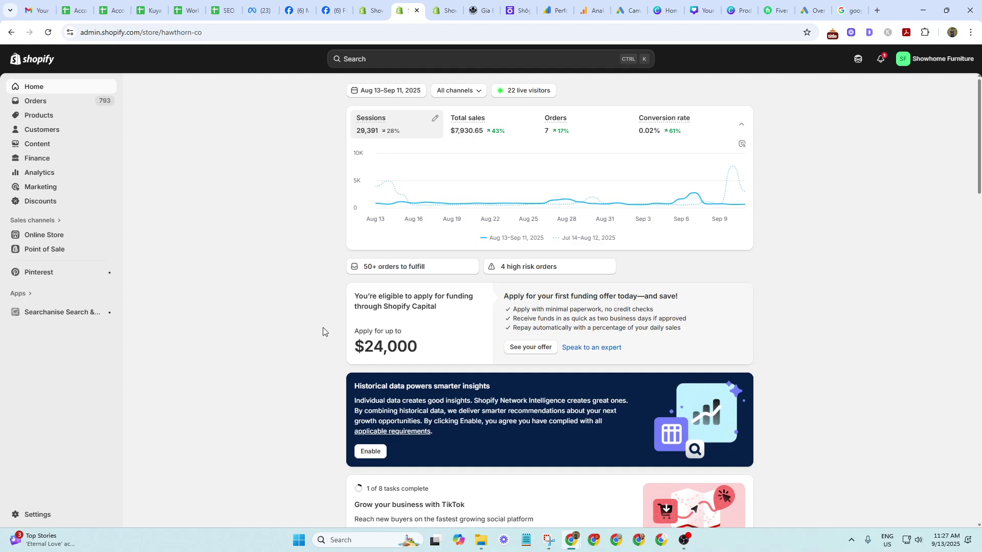
Review the Raeleigh Tan Faux Leather Accent Chair on the Mercana product page and its row in the product spreadsheet.
mouse_move(573, 540)
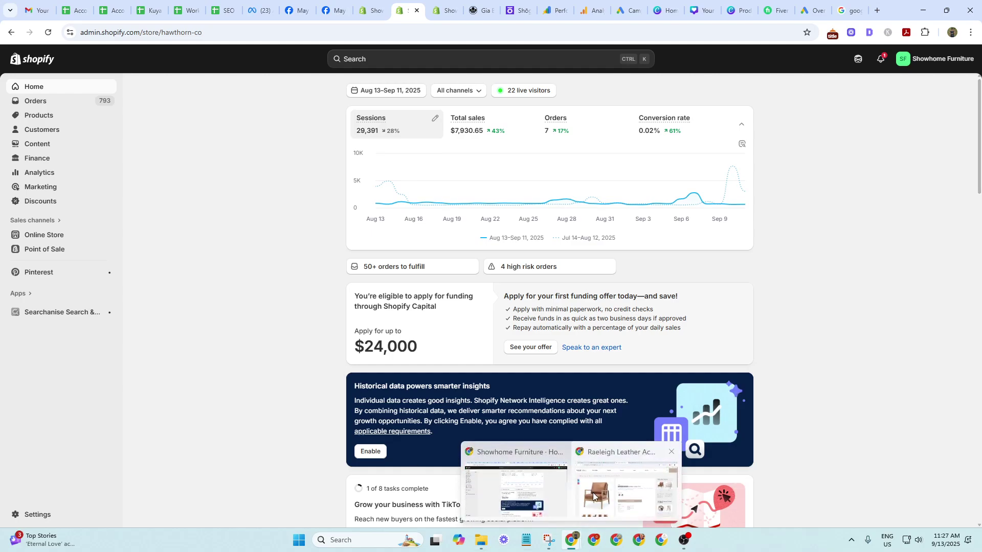
click(593, 492)
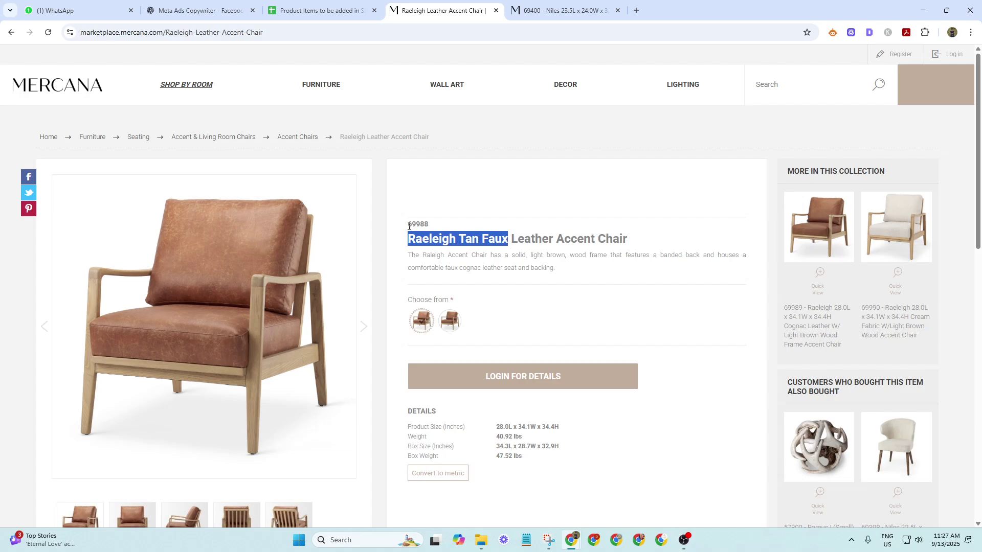
click(308, 9)
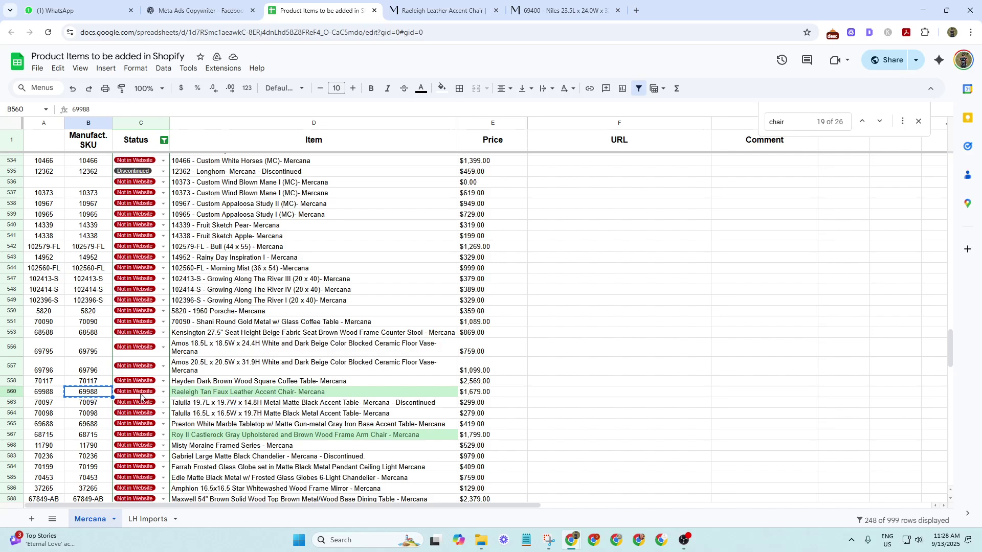
click(242, 395)
key(ctrl+Tab)
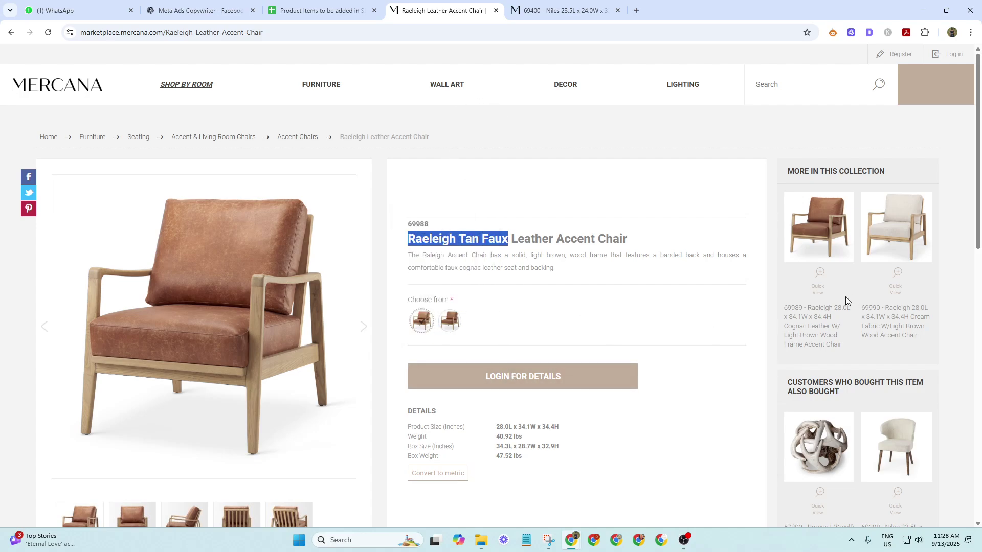
scroll(533, 377, down, 2)
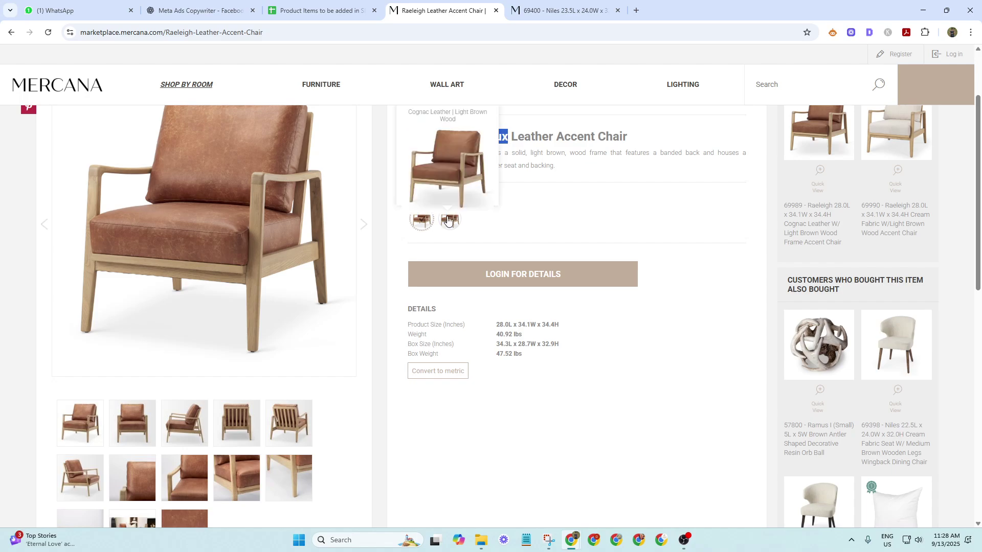
scroll(436, 220, up, 2)
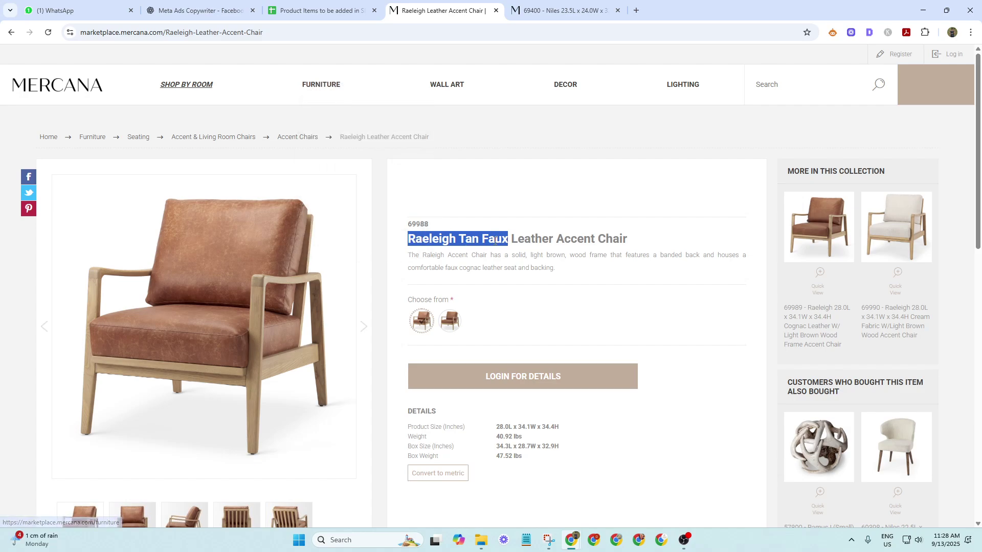
Switch to the Shopify admin and search the store's products for SKU 69988.
key(alt+Tab)
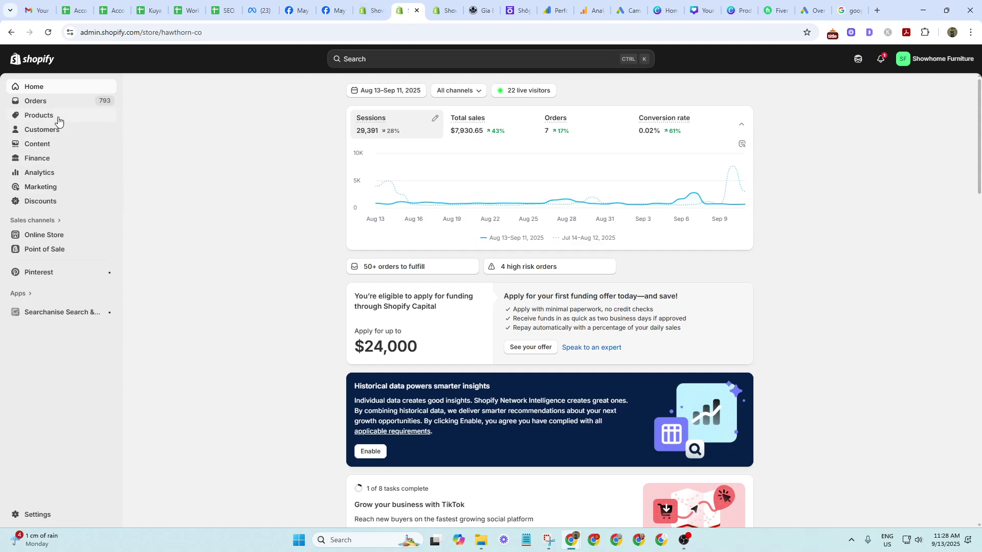
click(56, 119)
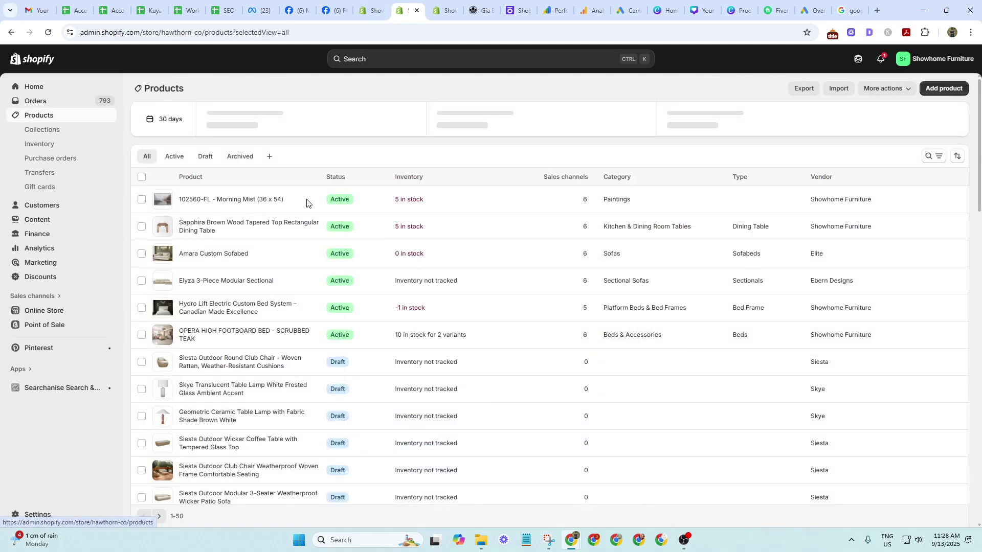
click(932, 159)
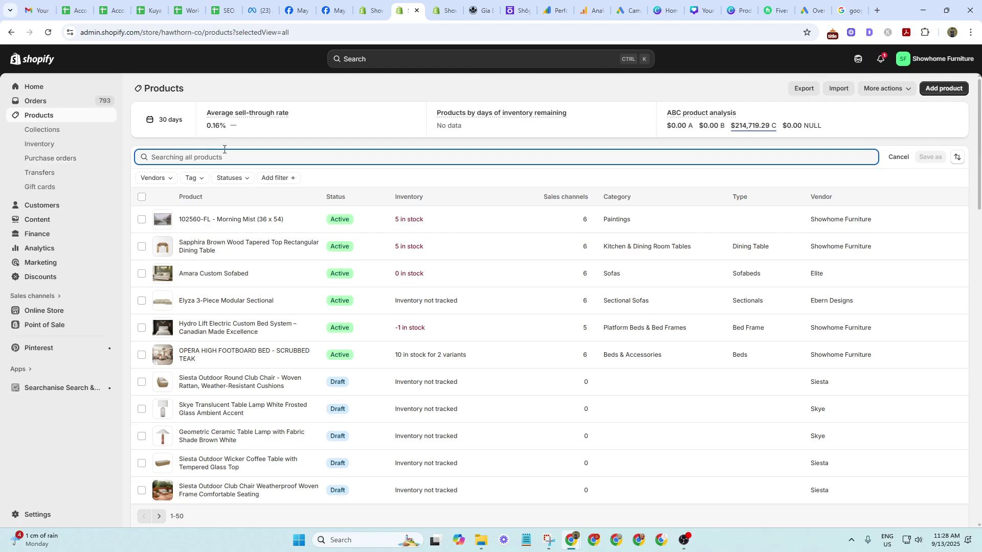
text(69988)
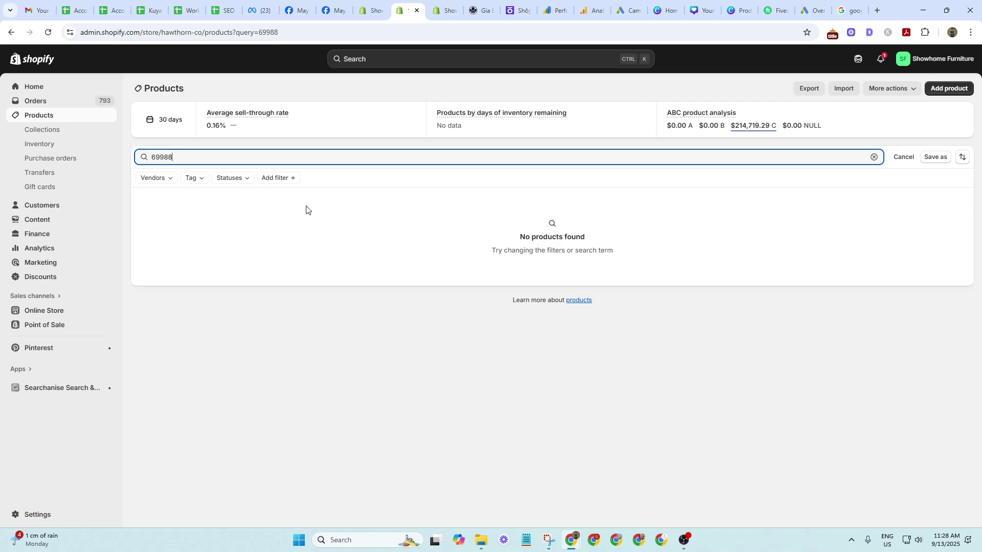
Take the chair's name from the product spreadsheet and search the Shopify products for "Raeleigh Tan Faux".
key(alt+Tab)
key(ctrl+shift+Tab)
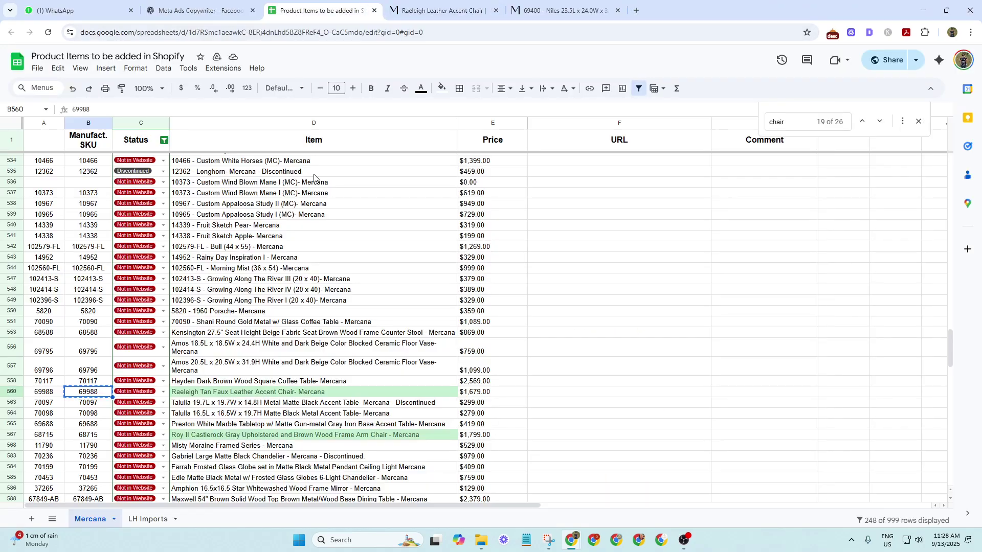
double_click(226, 394)
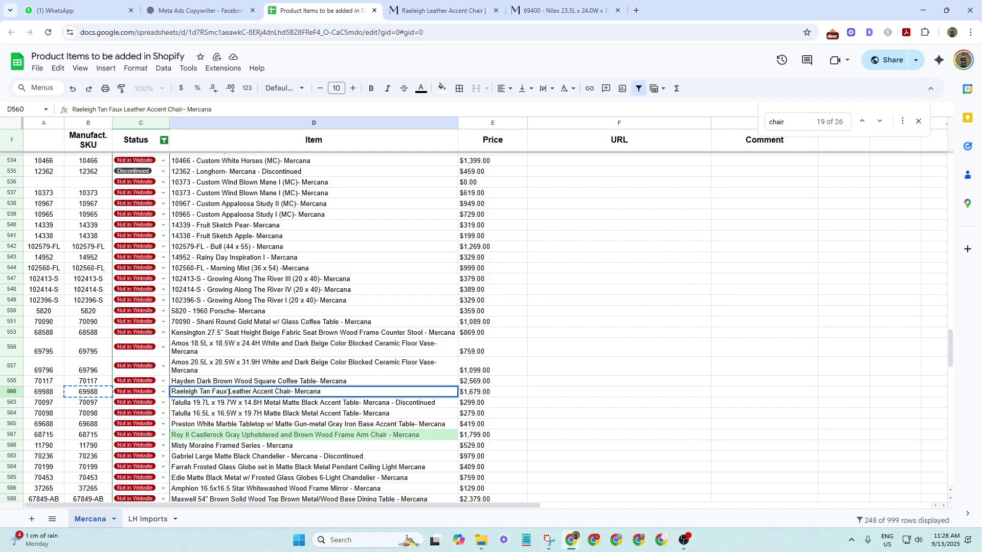
drag(195, 393, 153, 394)
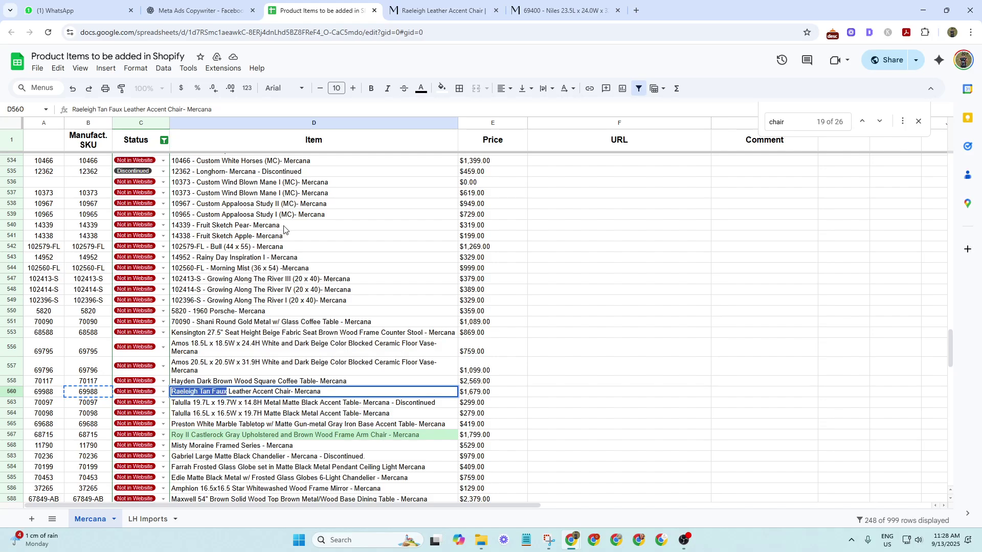
key(alt+Tab)
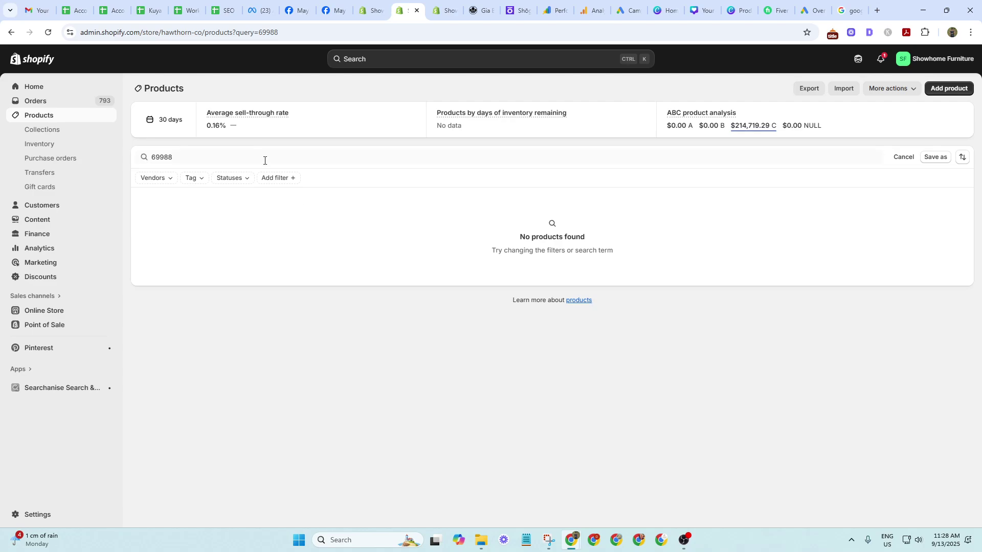
click(265, 160)
key(ctrl+a)
text(Raeleigh Tan Faux)
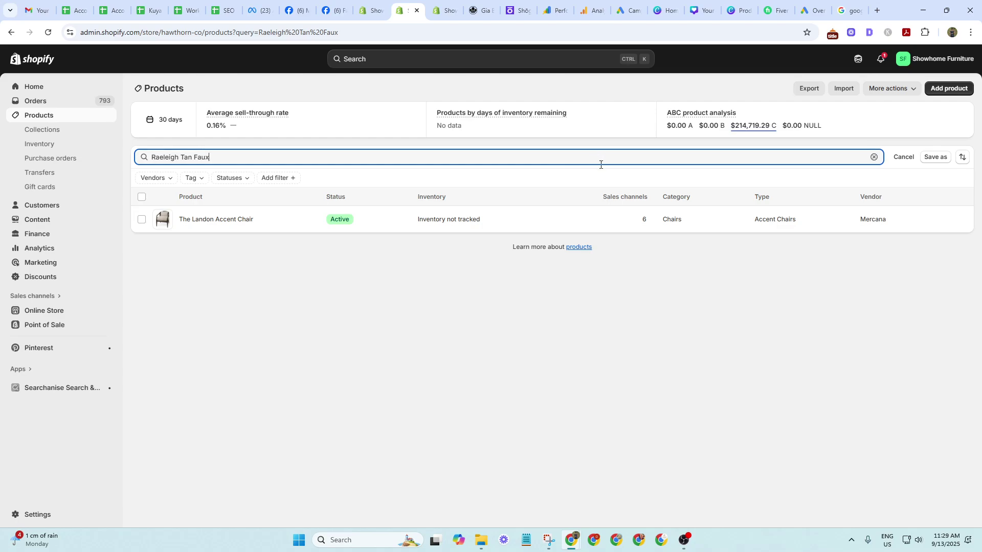
Start a new product in Shopify and look over the blank product form.
click(945, 91)
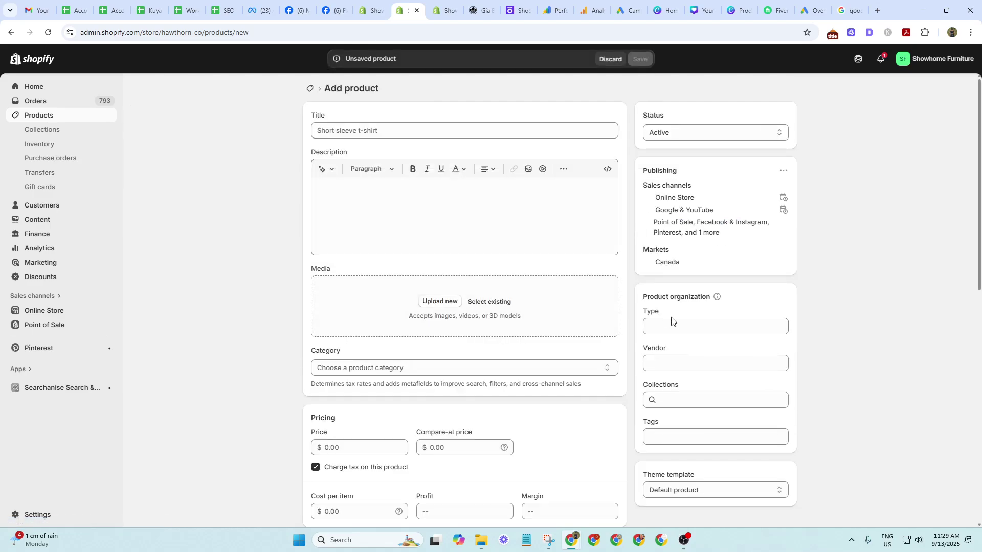
scroll(624, 404, down, 10)
scroll(358, 410, up, 8)
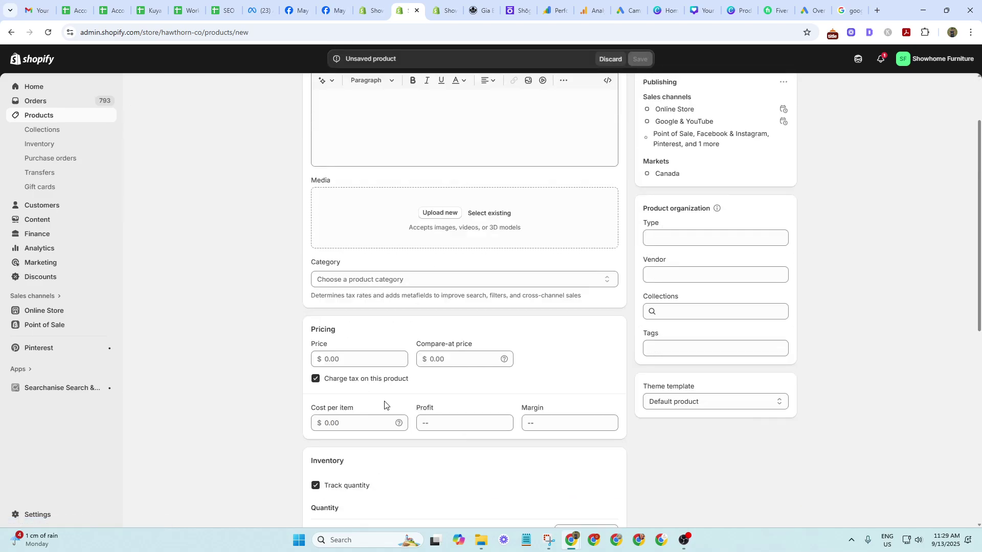
scroll(384, 404, up, 2)
Title the product "Raeleigh Tan Faux Leather Accent Chair", copying the item name from the spreadsheet without the "- Mercana" suffix.
click(355, 129)
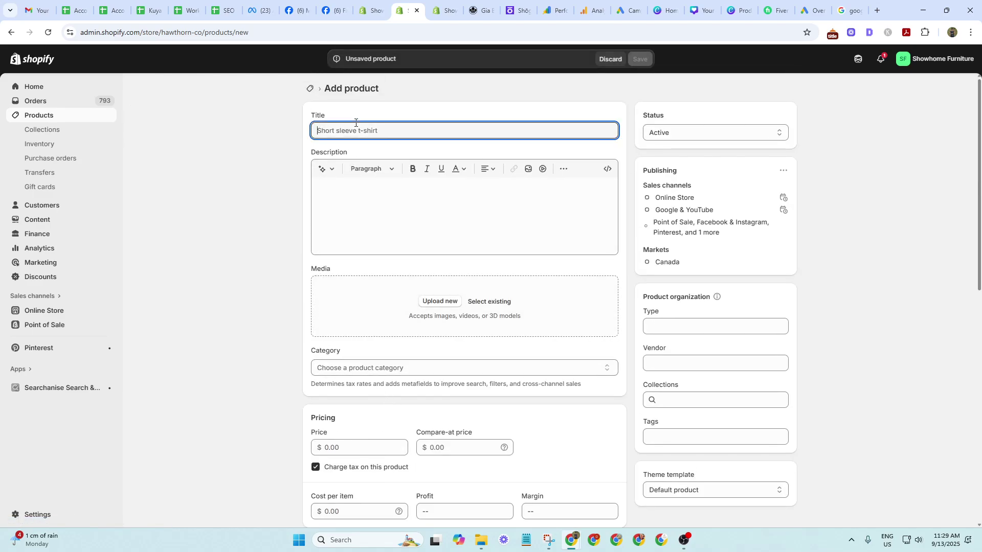
key(alt+Tab)
click(424, 4)
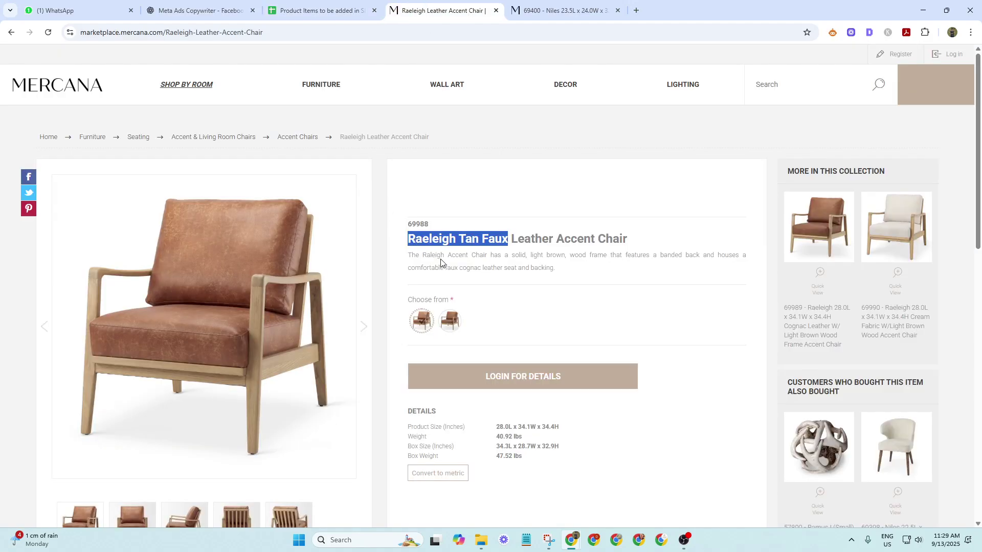
click(317, 11)
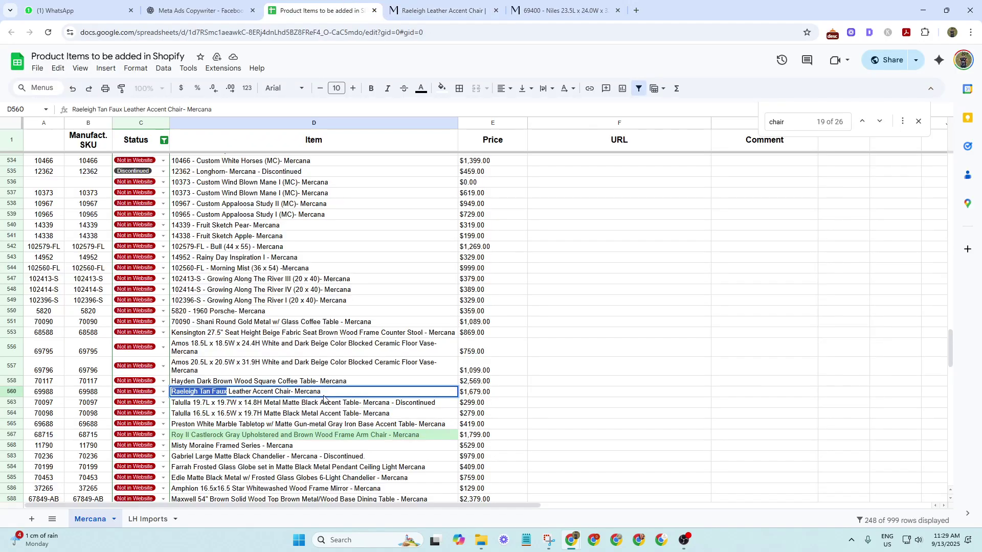
key(Escape)
key(ctrl+c)
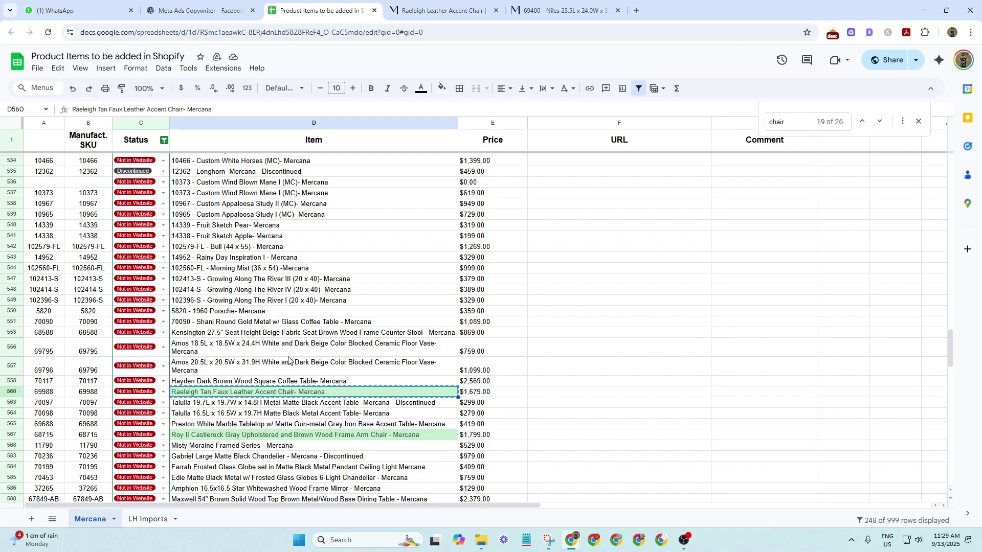
key(alt+Tab)
key(ctrl+v)
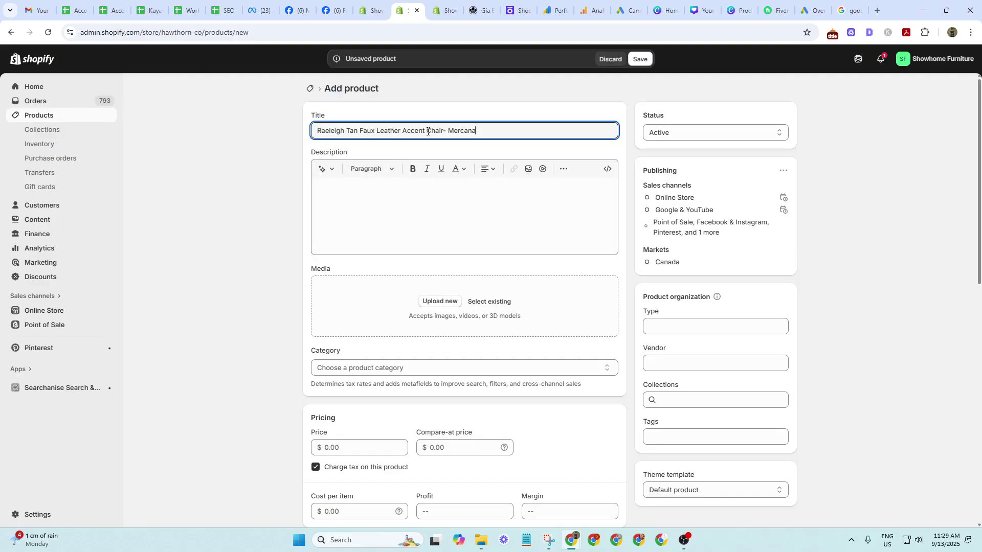
drag(447, 125, 629, 132)
key(BackSpace)
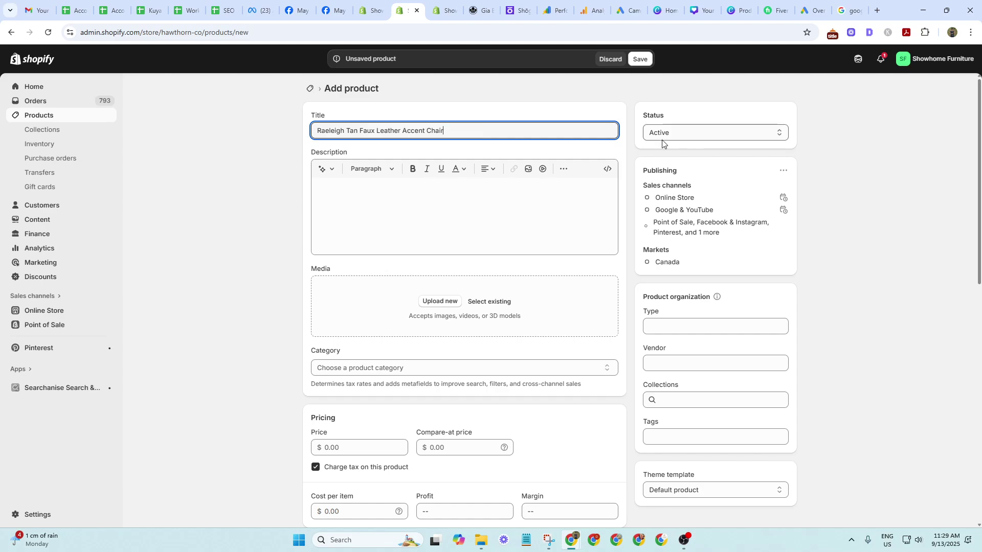
Copy the chair's description paragraph from the Mercana page into the Shopify product description as plain text.
click(388, 209)
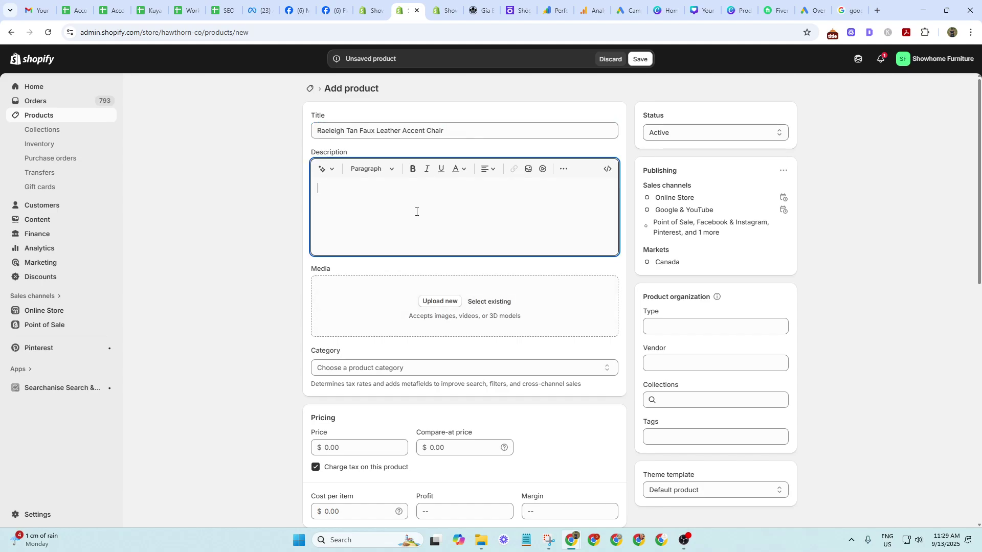
key(alt+Tab)
key(ctrl+Tab)
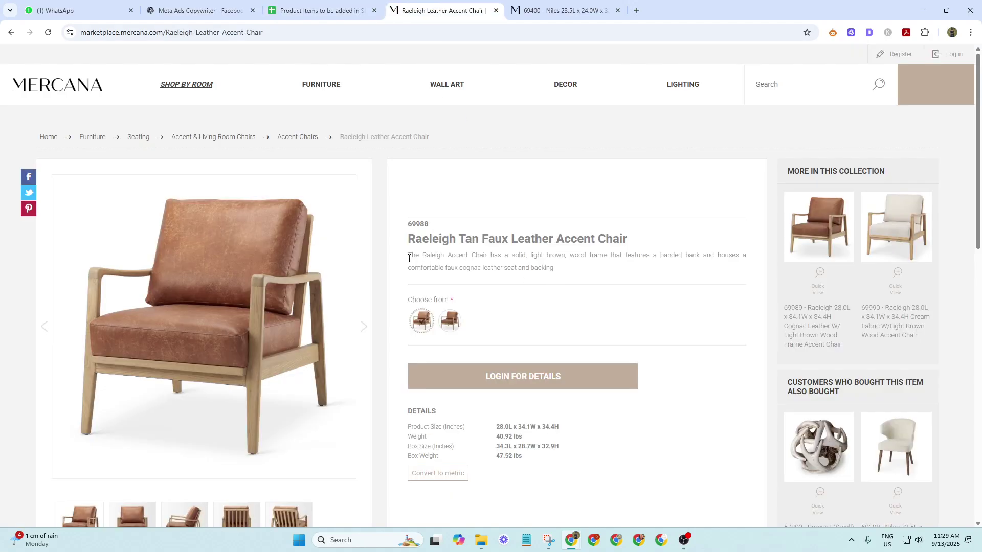
drag(410, 256, 653, 283)
right_click(535, 256)
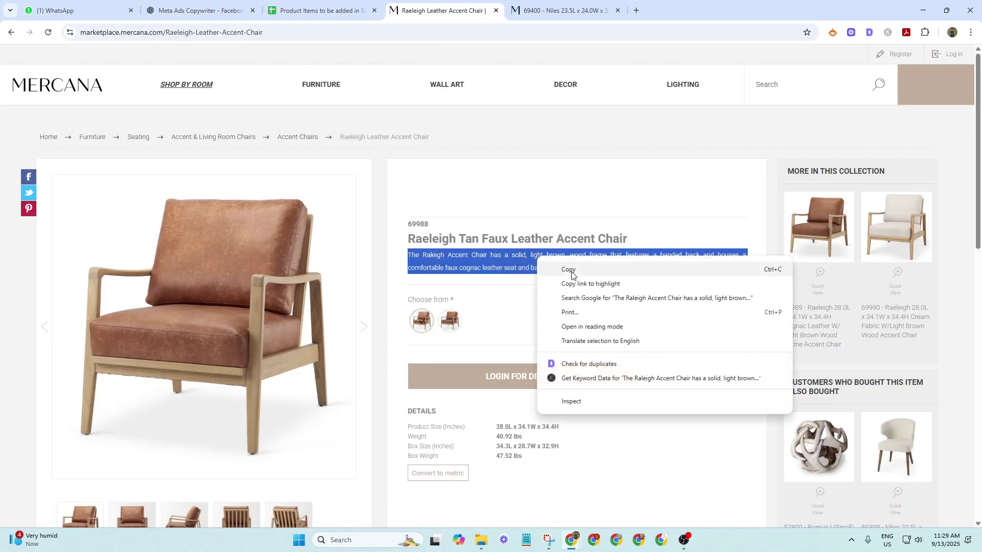
click(558, 267)
key(alt+Tab)
right_click(367, 190)
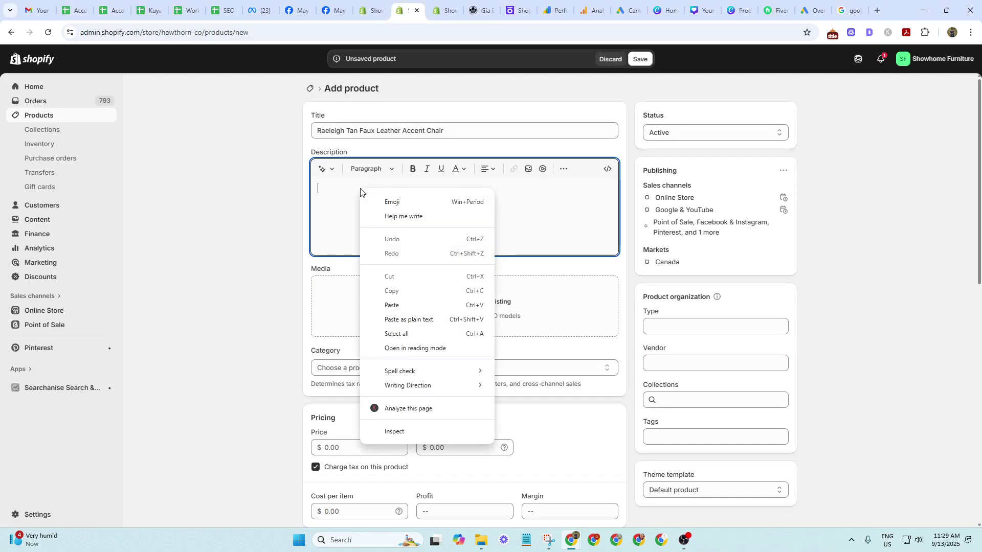
click(324, 186)
right_click(325, 187)
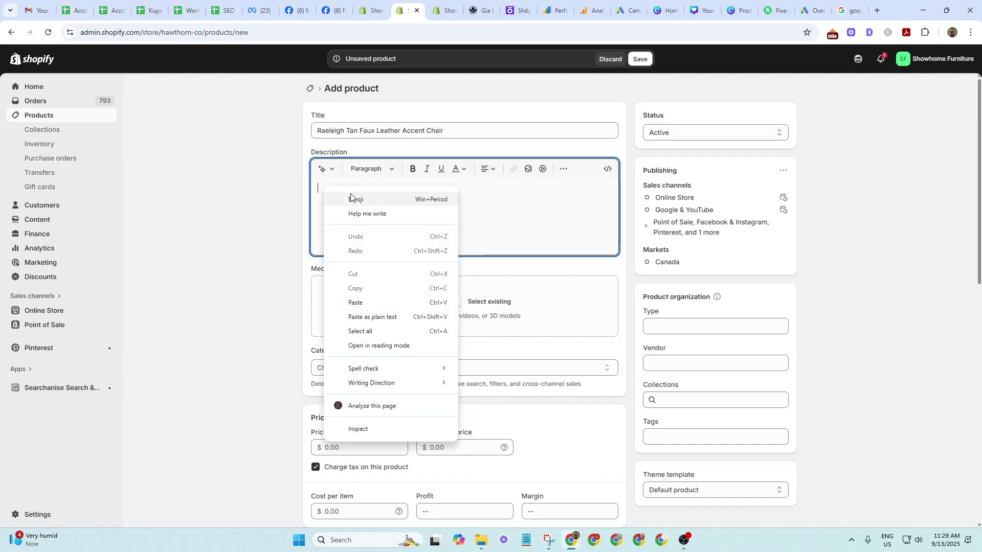
click(374, 318)
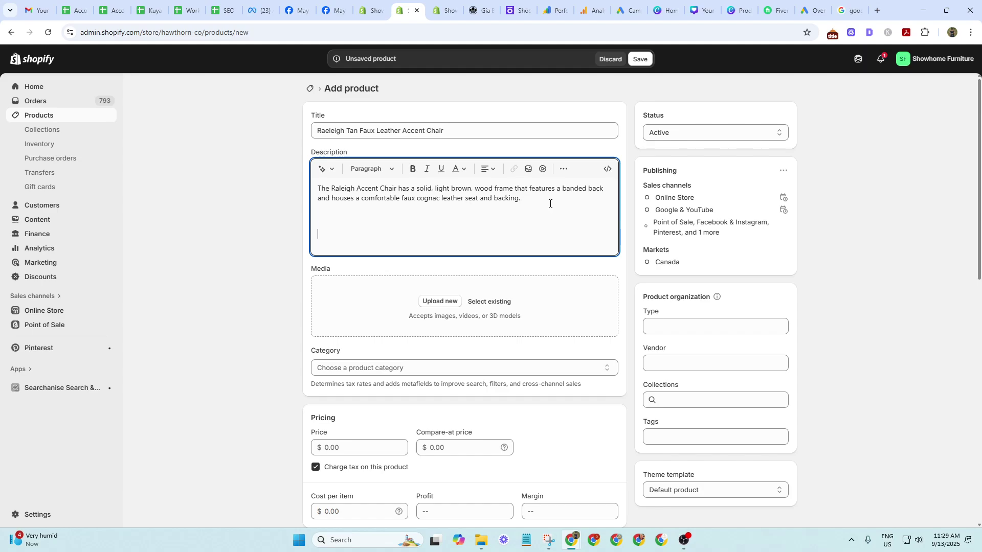
Copy the Mercana page's DETAILS block with sizes and weights as plain text below the Shopify description paragraph.
key(Return)
key(alt+Tab)
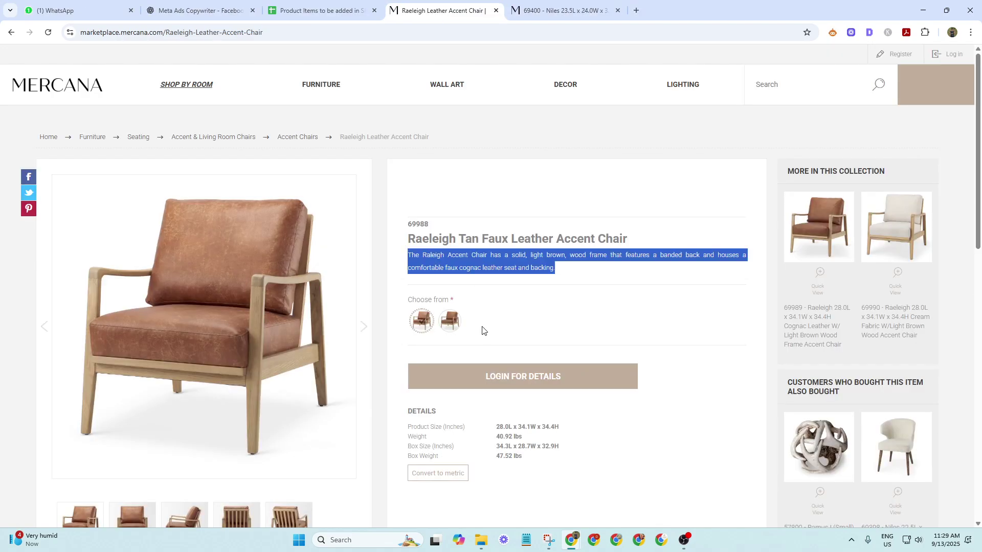
scroll(438, 211, down, 4)
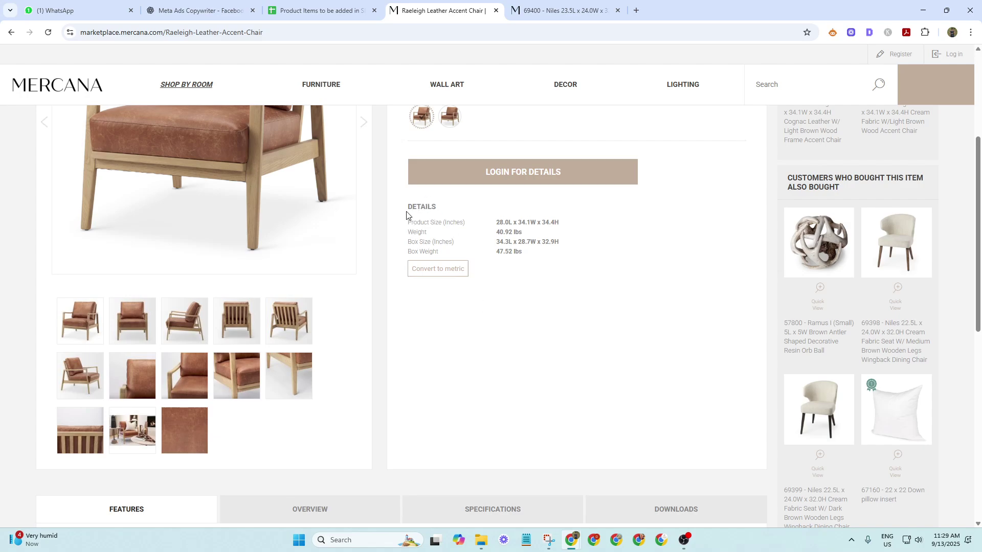
drag(409, 206, 617, 262)
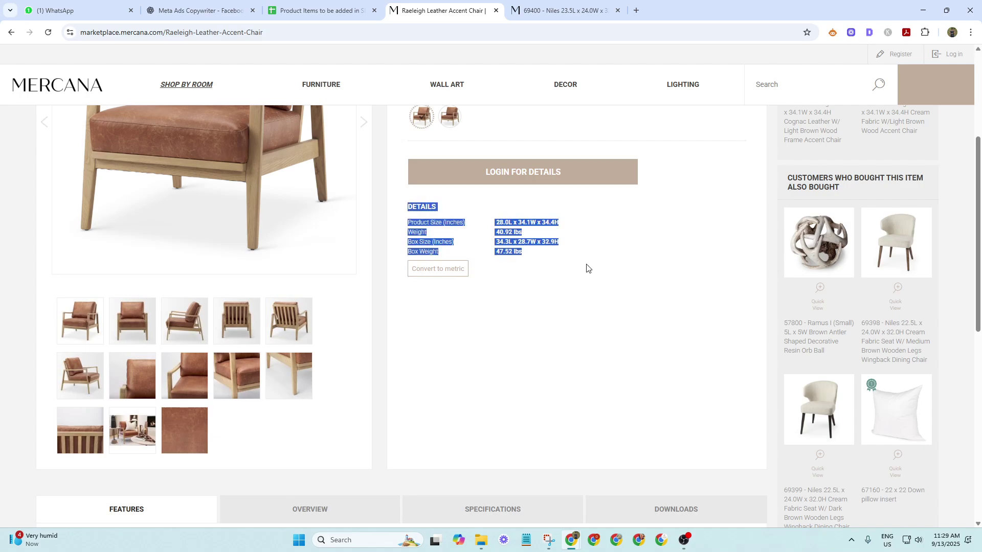
key(alt+Tab)
right_click(347, 218)
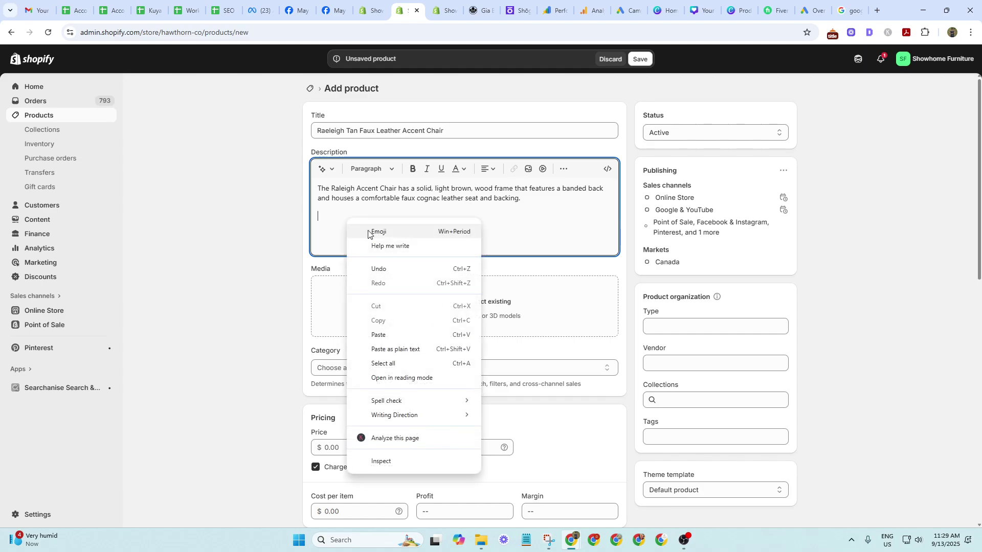
click(400, 350)
Make the DETAILS heading in the product description bold.
drag(352, 216, 323, 216)
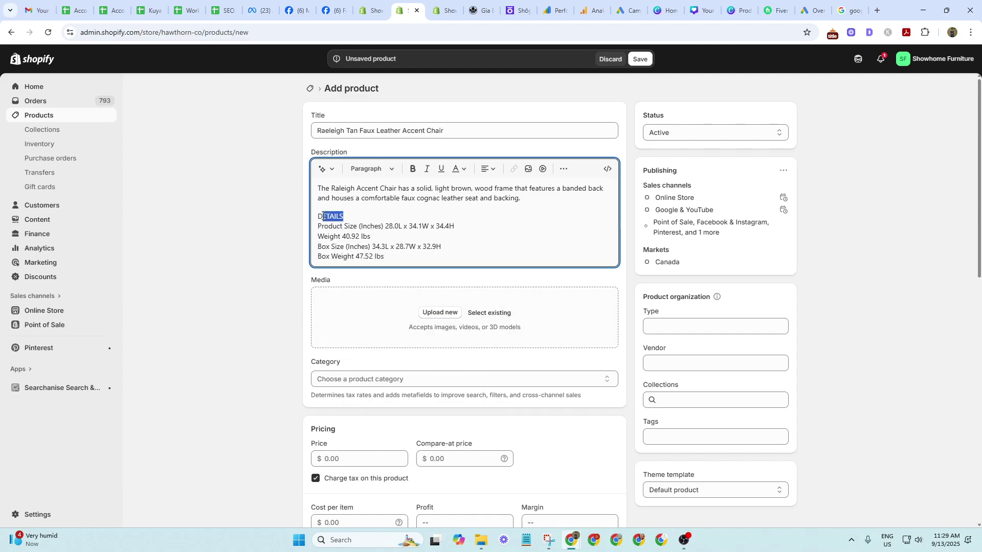
key(ctrl+b)
click(393, 241)
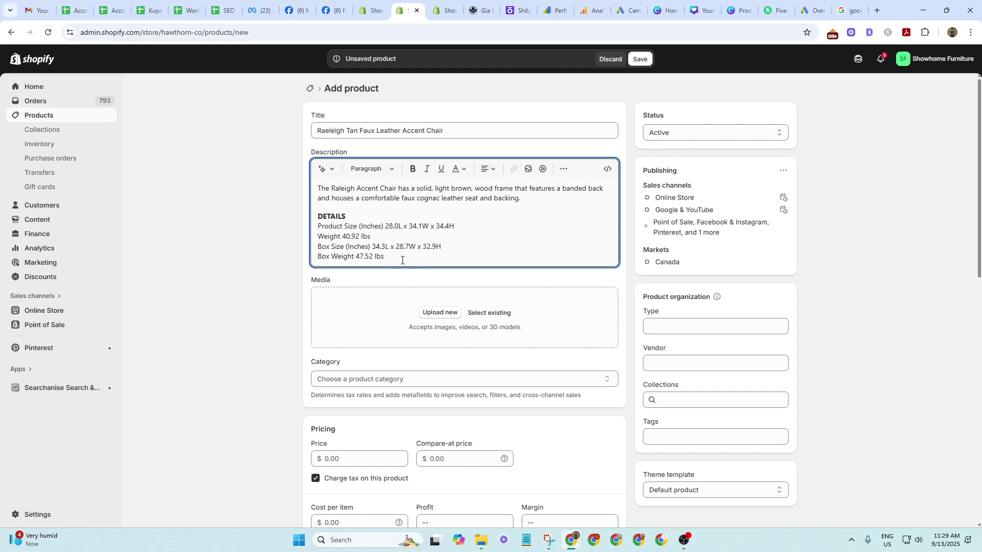
Review the Overview, Specifications and Downloads sections of the chair's Mercana page for further product information.
key(alt+Tab)
scroll(347, 274, down, 4)
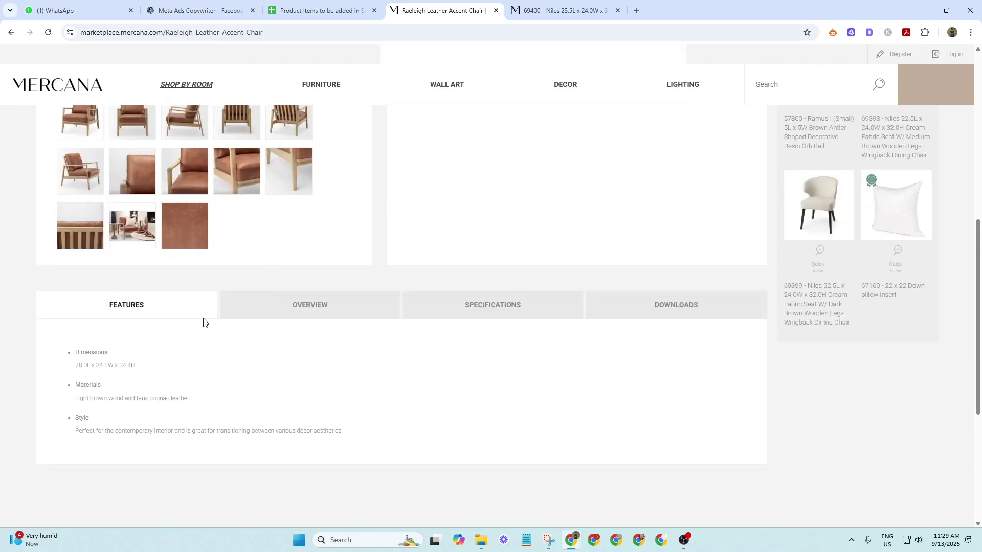
click(306, 306)
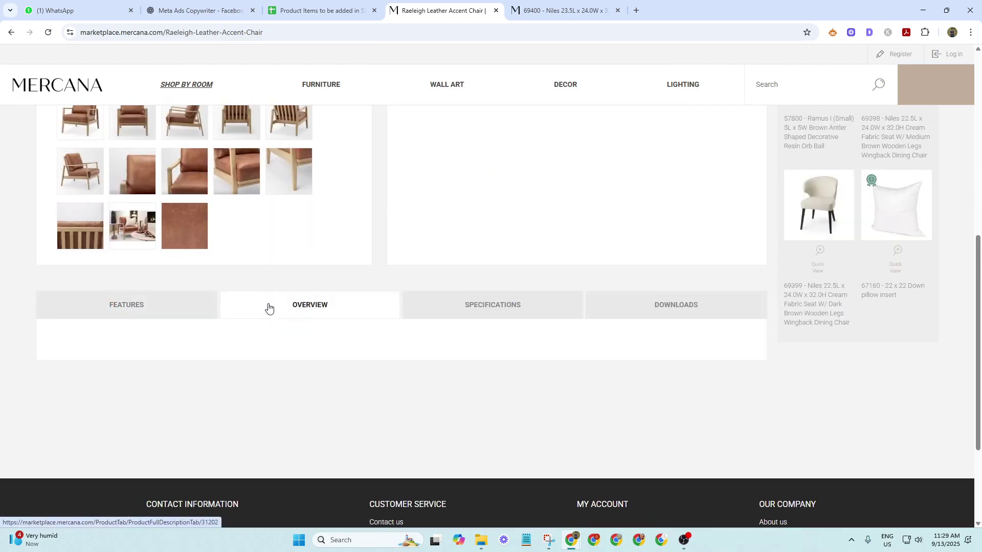
click(487, 309)
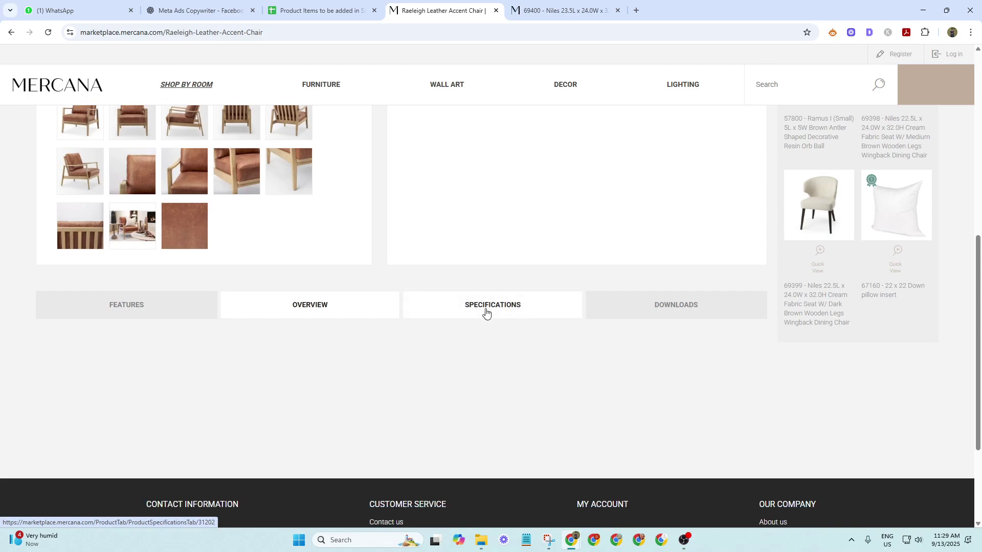
scroll(358, 399, down, 4)
scroll(594, 370, up, 4)
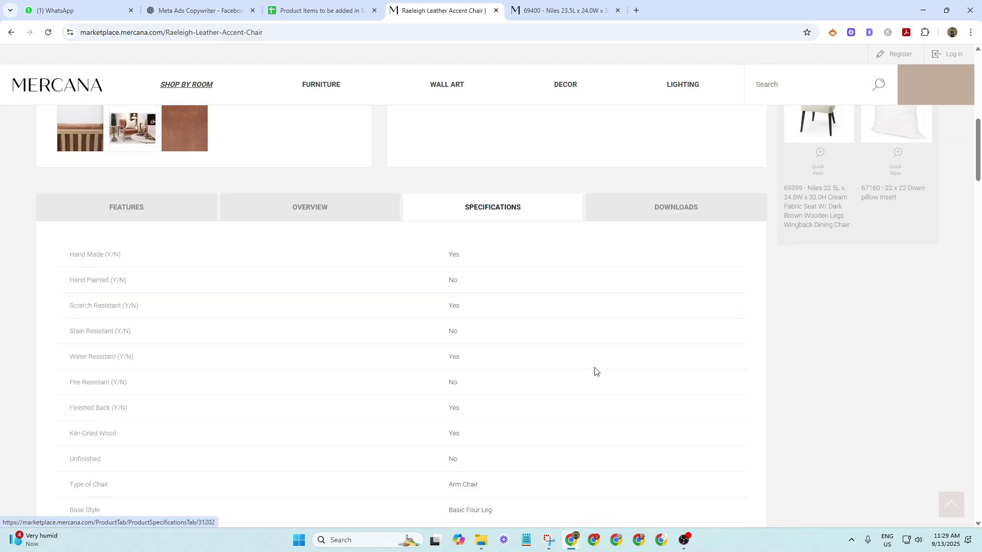
scroll(592, 370, down, 8)
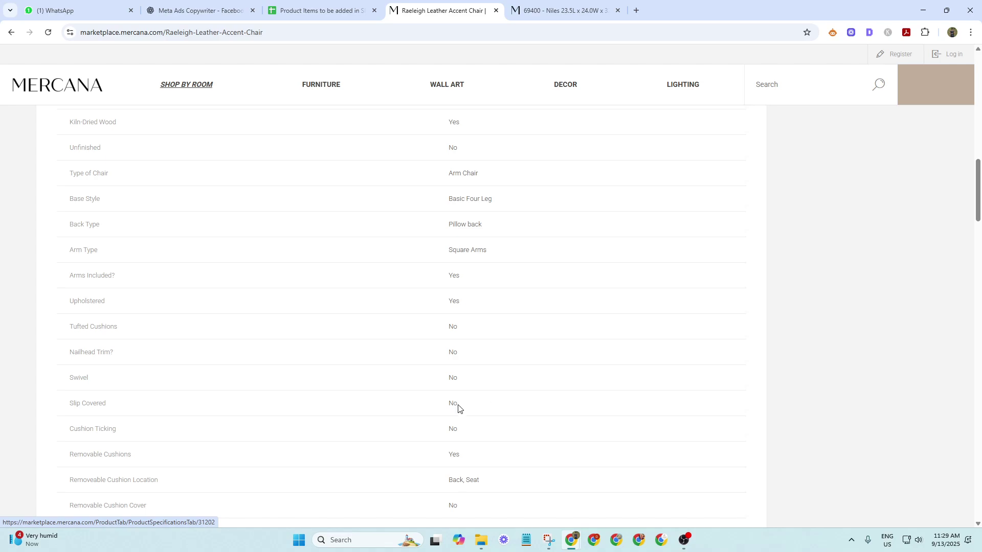
scroll(458, 405, down, 4)
scroll(457, 405, up, 10)
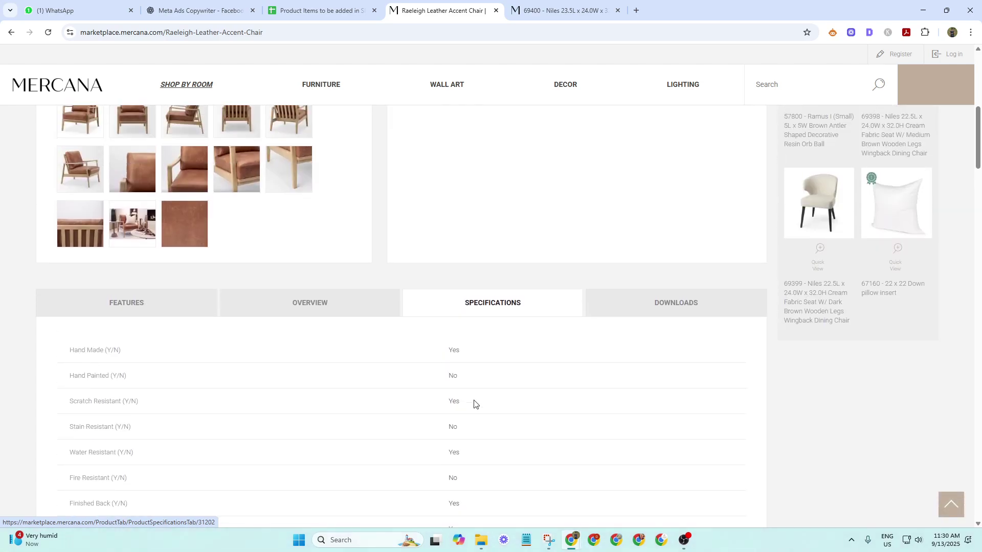
click(691, 305)
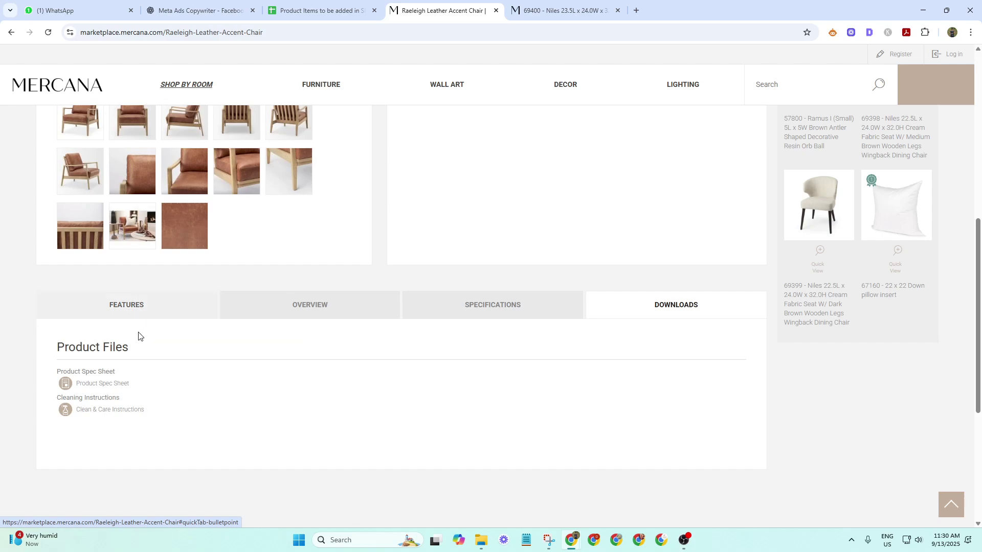
Add a "FEATURES:" heading below the Shopify details and copy the Mercana page's Dimensions, Materials and Style features under it as plain text.
click(123, 315)
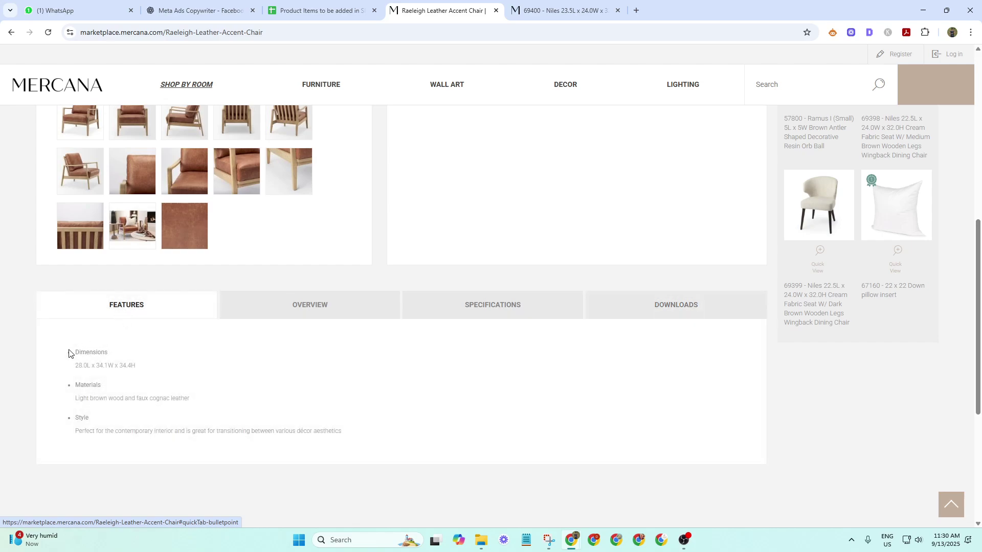
drag(78, 355, 381, 435)
key(ctrl+c)
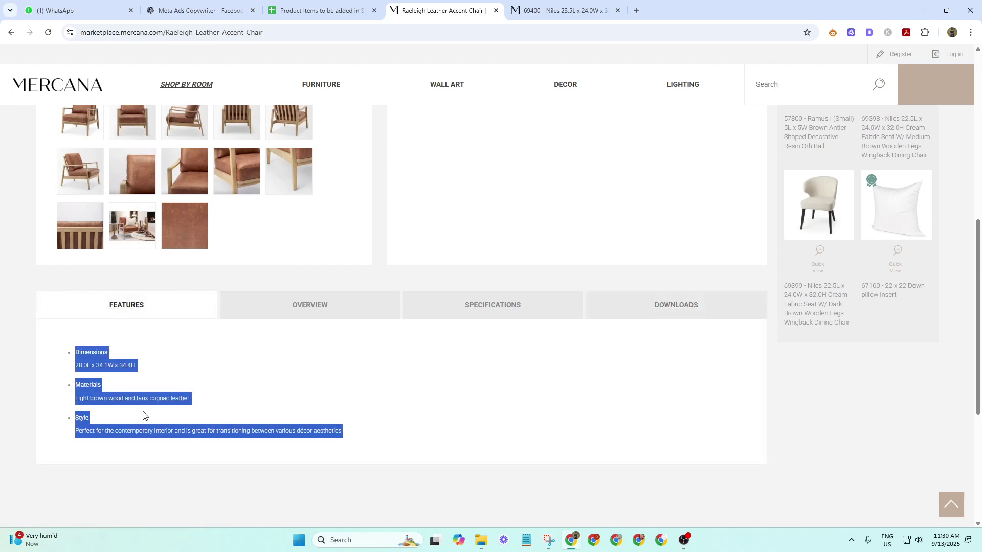
key(alt+Tab)
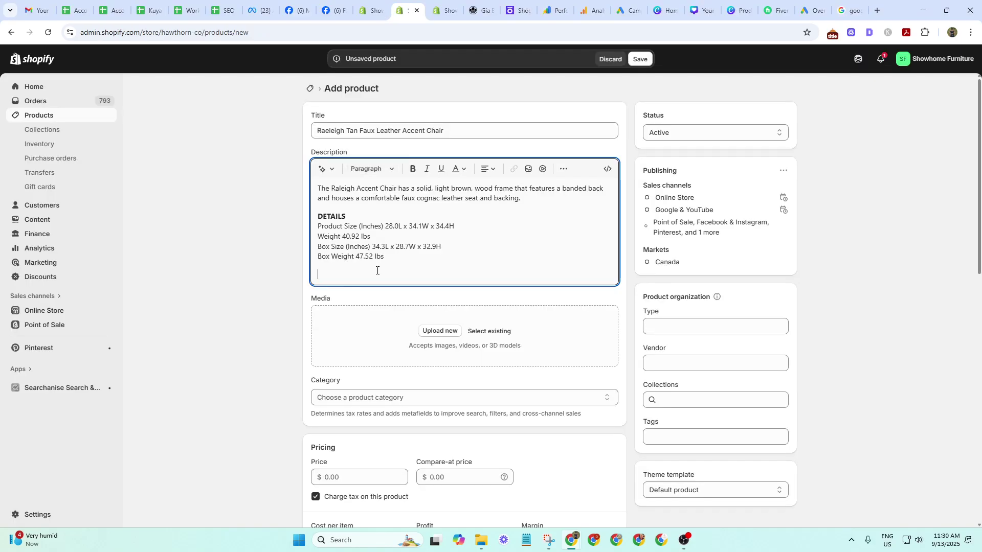
text(FEATURES:)
key(Return)
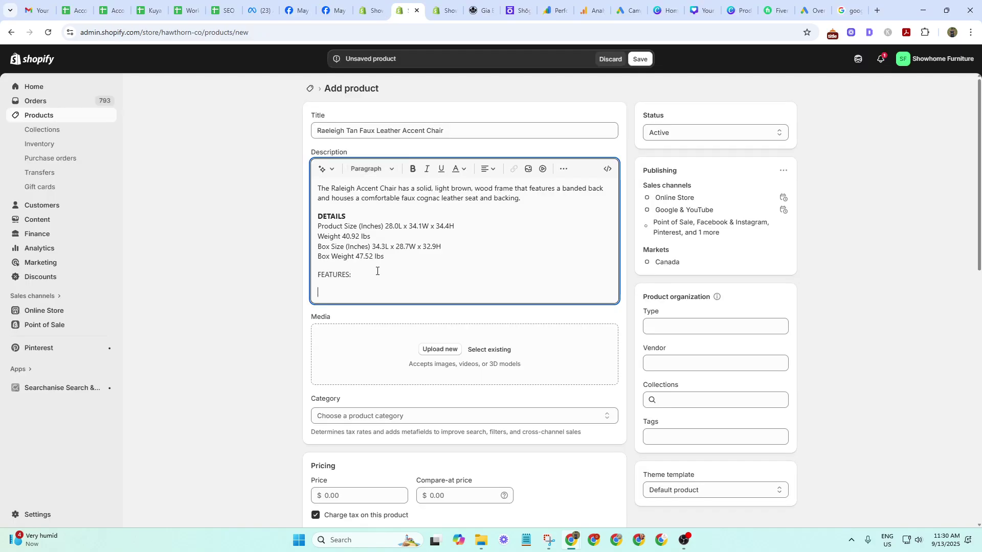
key(ctrl+v)
key(ctrl+z)
key(ctrl+v)
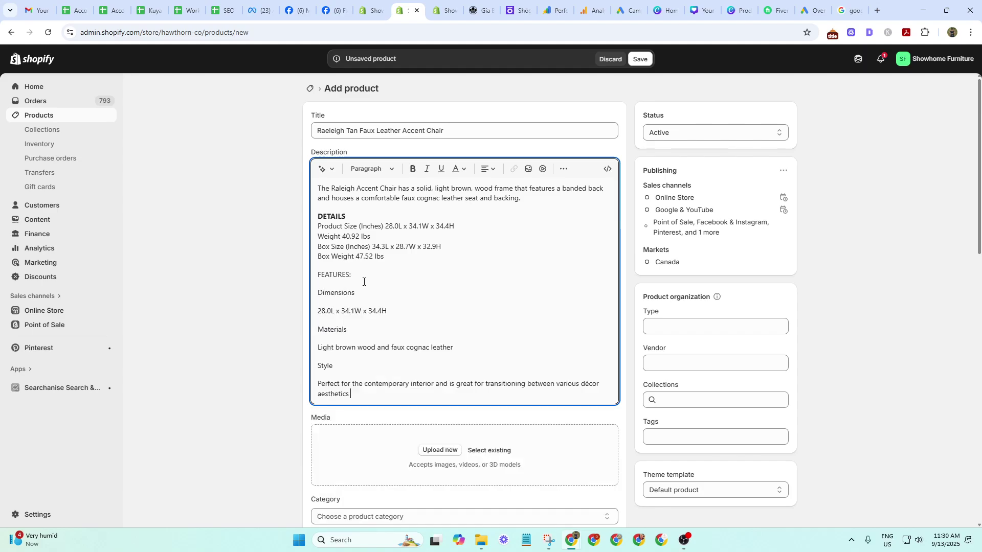
Remove the colon from the FEATURES heading in the description and make the heading bold.
drag(365, 276, 254, 276)
click(360, 277)
key(BackSpace)
key(ctrl+b)
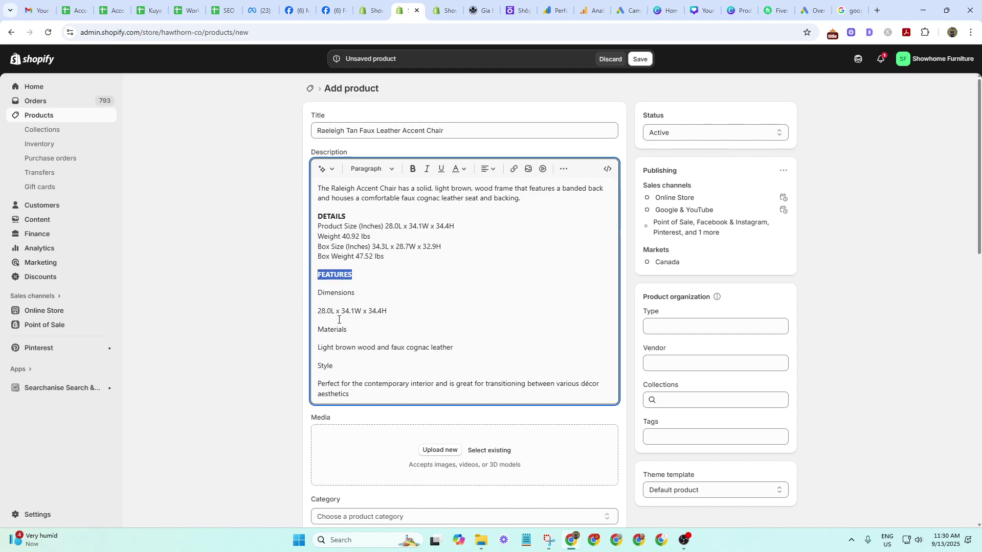
Put the Dimensions, Materials and Style labels each on one line with their text, separated by a colon.
click(334, 309)
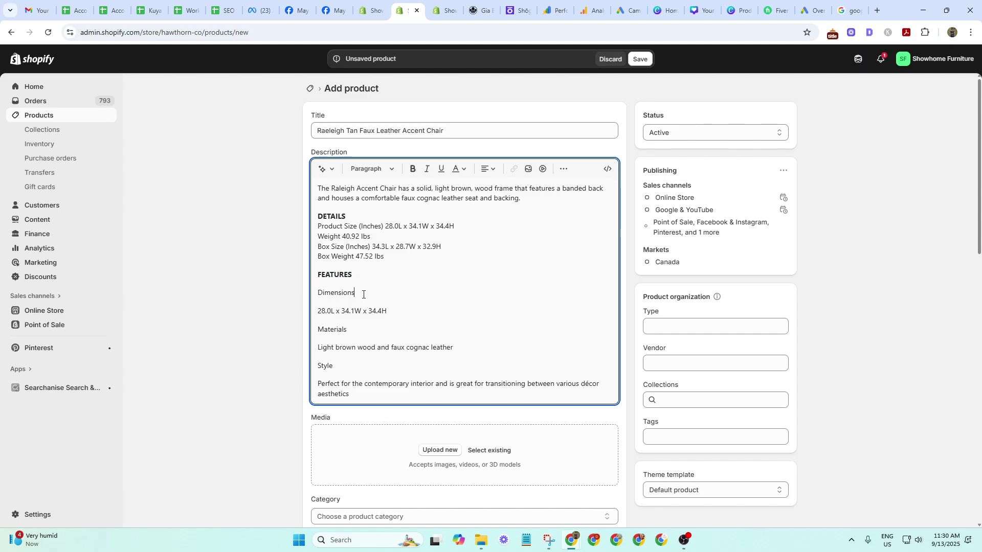
key(Delete)
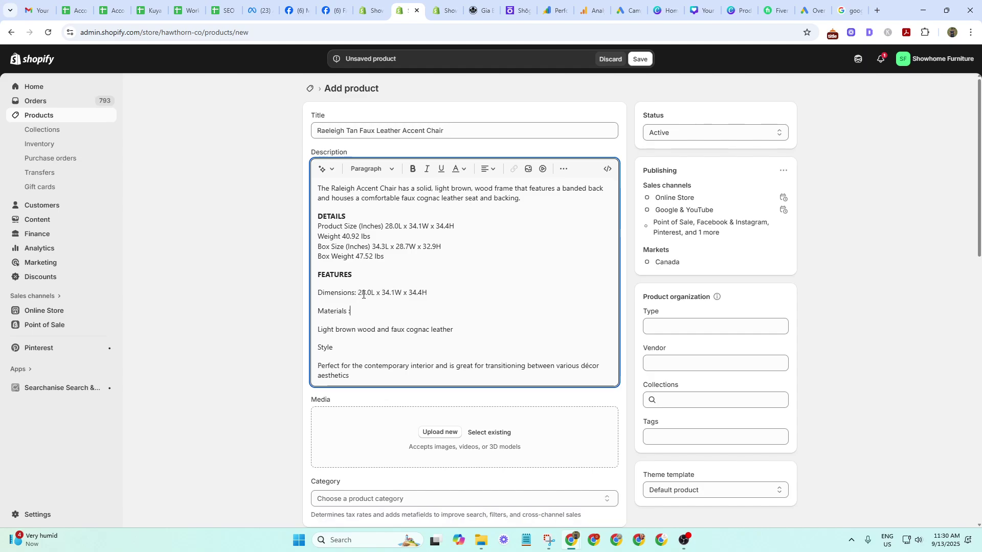
key(Delete)
key(Left)
key(BackSpace)
key(Right)
key(Up)
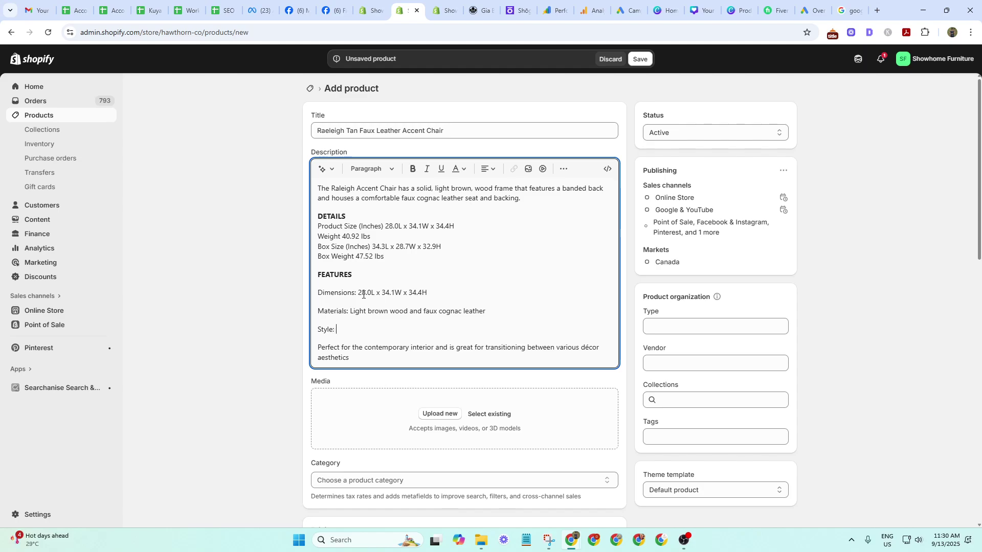
key(Delete)
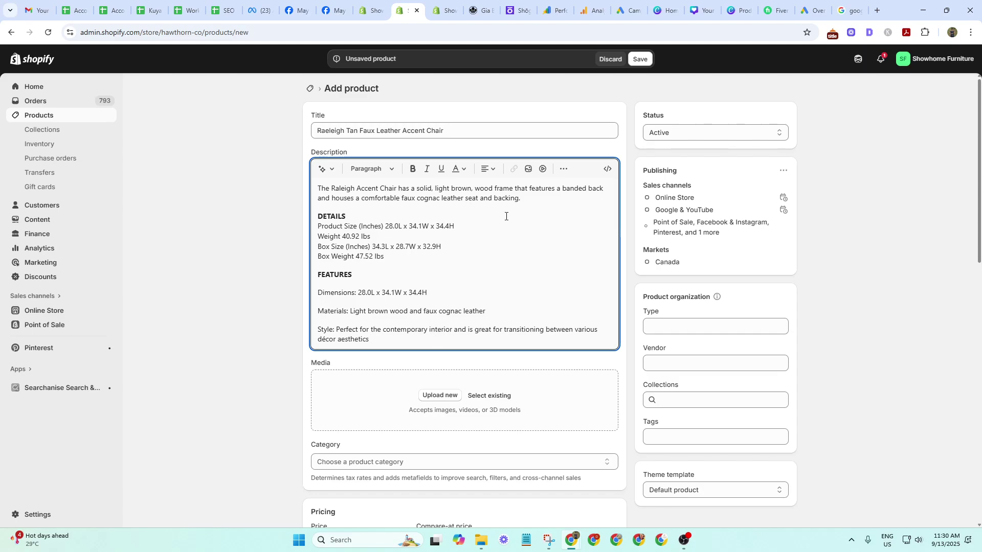
Replace the opening paragraph of the Shopify description with the Overview paragraph from the Mercana page.
triple_click(495, 194)
key(alt+Tab)
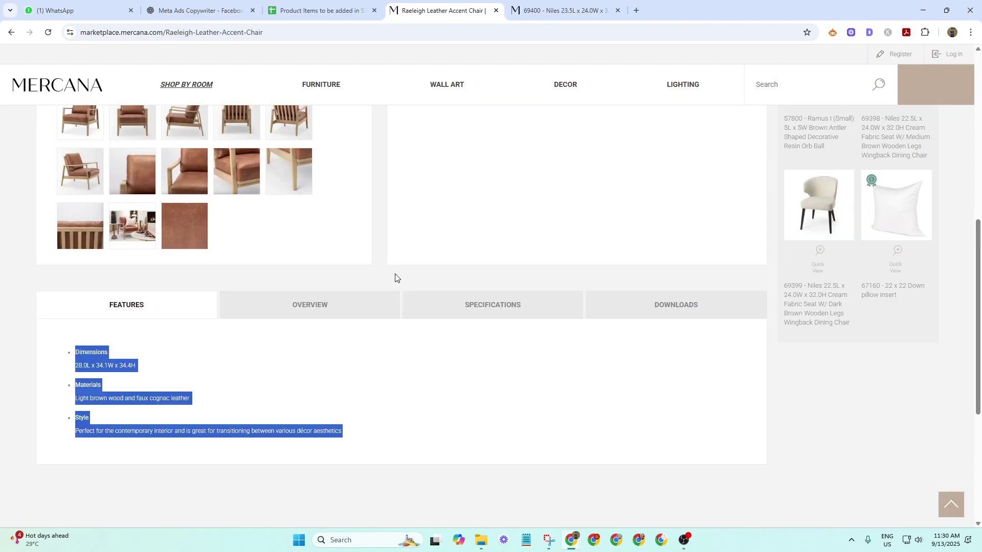
click(325, 307)
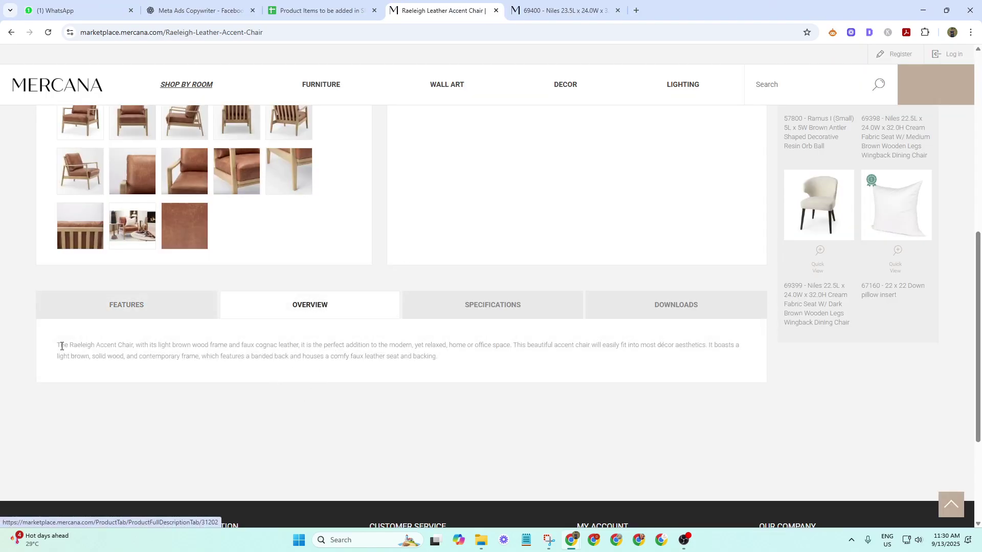
drag(58, 346, 563, 368)
key(alt+Tab)
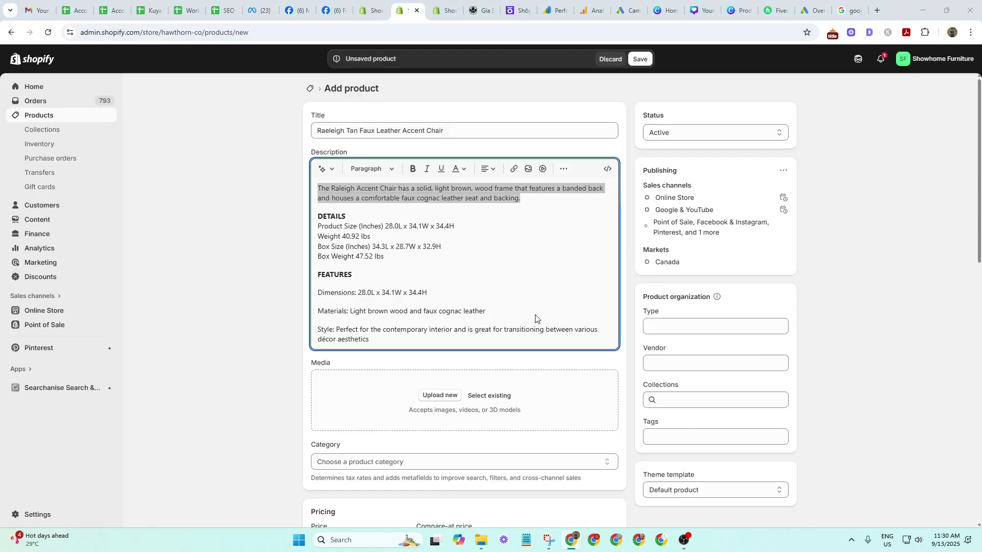
key(Down)
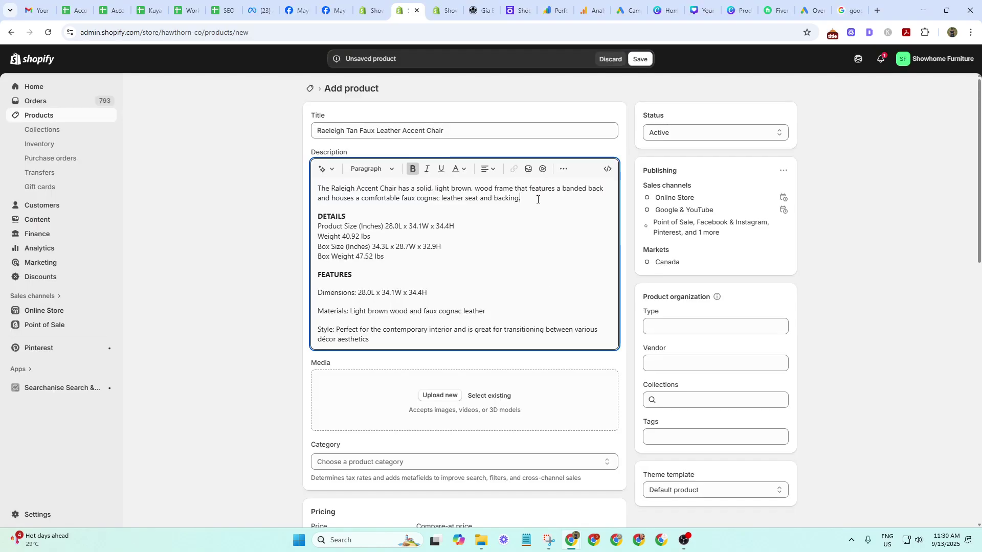
text(The Raeleigh Accent Chair, with its light brown wood frame and faux cognac leather, it is the perfect addition to the modern, yet relaxed, home or office space. This beautiful accent chair will easily fit into most décor aesthetics. It boasts a light brown, solid wood, and contemporary frame, which features a banded back and houses a comfy faux leather seat and backing.)
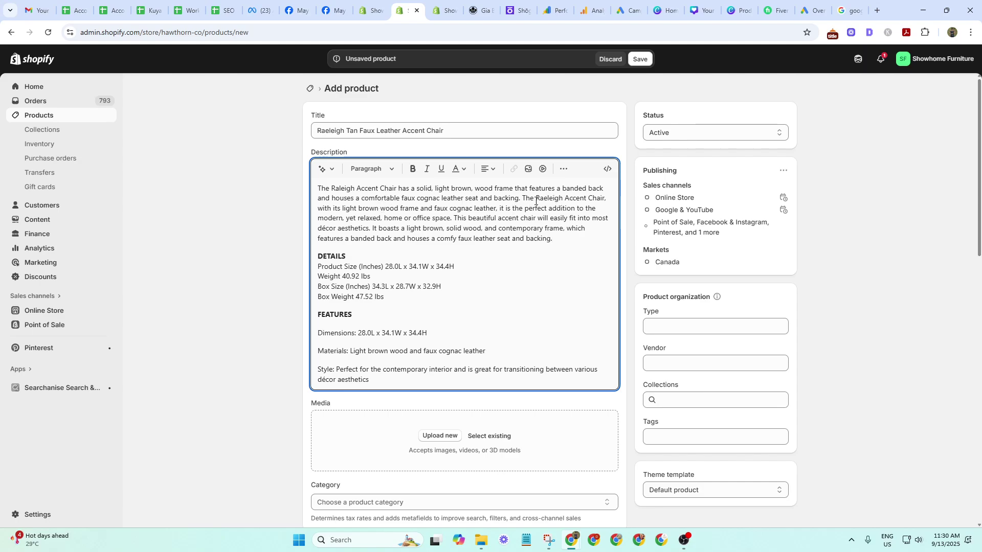
drag(522, 199, 318, 188)
key(BackSpace)
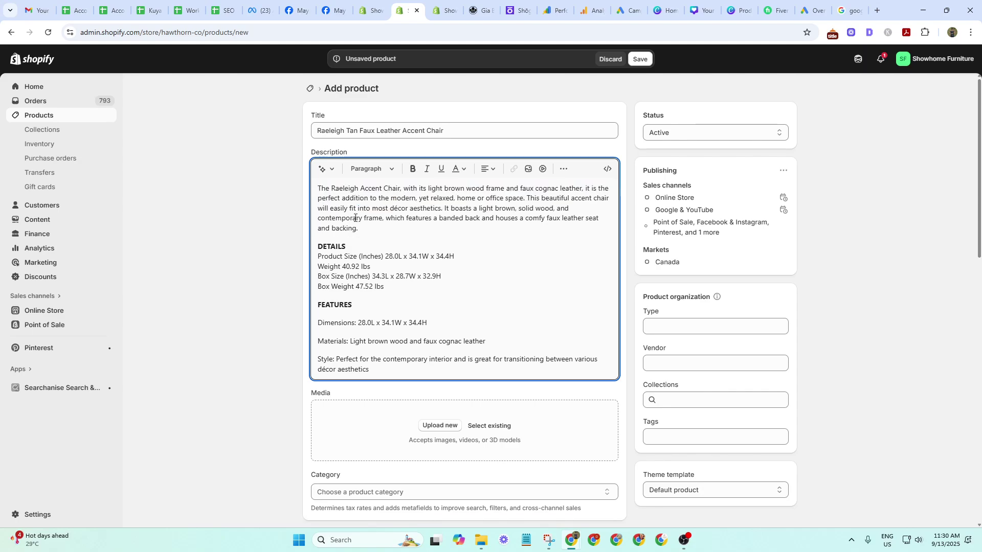
key(alt+Tab)
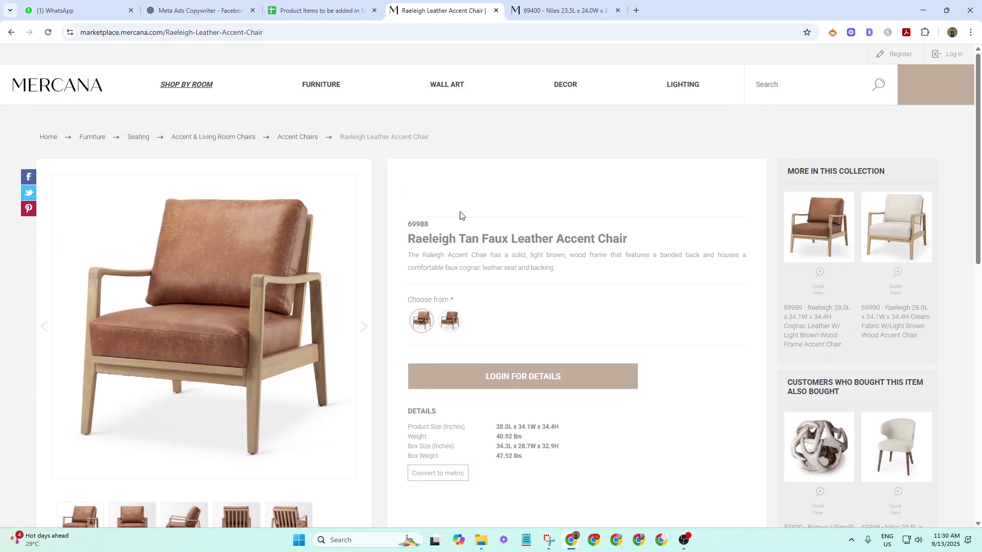
scroll(363, 317, down, 8)
drag(437, 357, 188, 330)
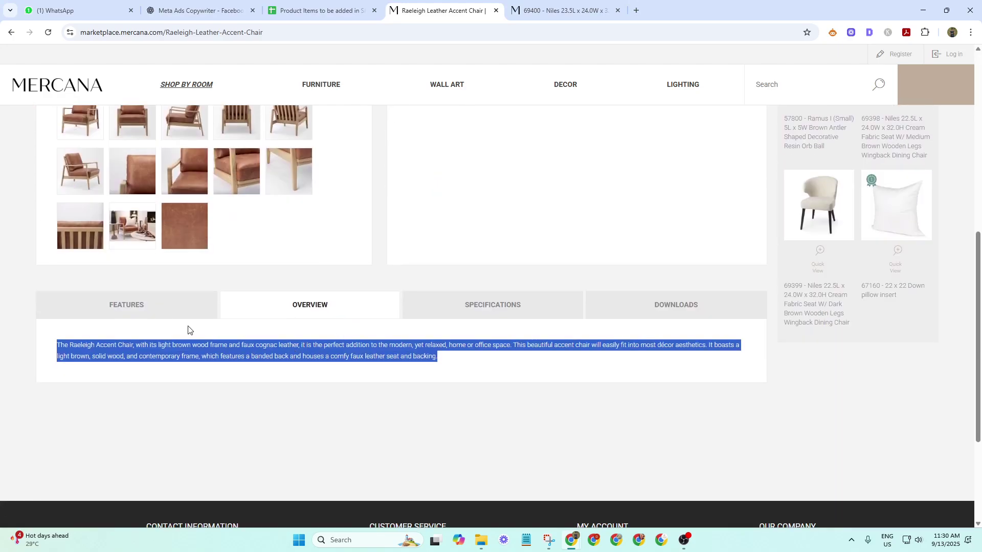
click(369, 349)
key(alt+Tab)
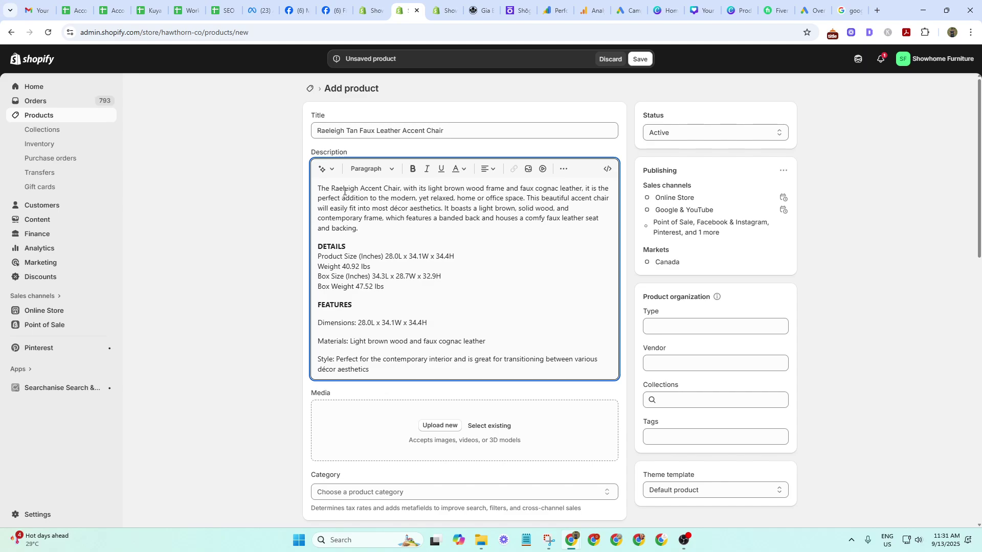
Insert "in Calgary" after "Accent Chair" in the first sentence of the product description.
drag(361, 188, 403, 191)
click(389, 205)
click(401, 189)
text(IN TAN)
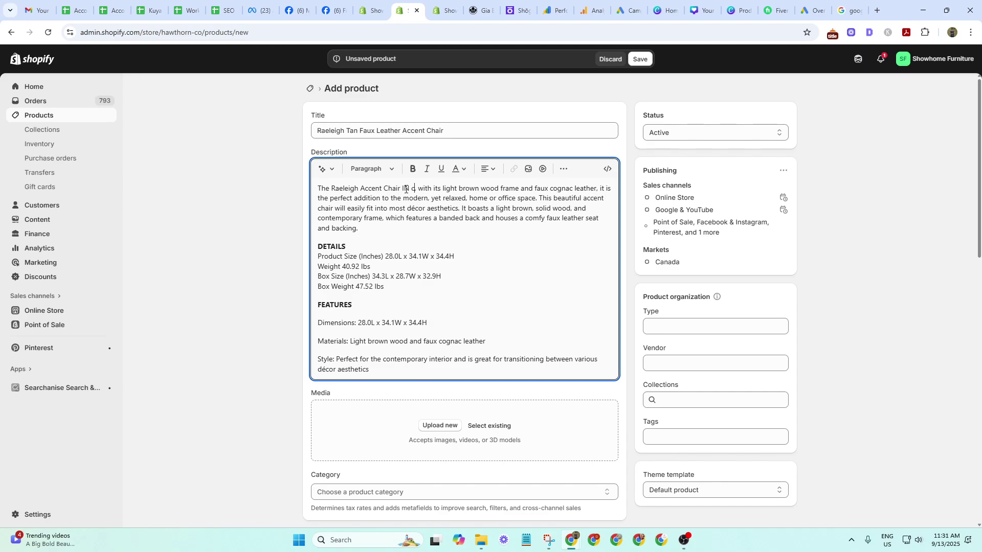
key(BackSpace)
key(BackSpace)
key(BackSpace)
key(BackSpace)
key(BackSpace)
key(BackSpace)
text(in Calgary,)
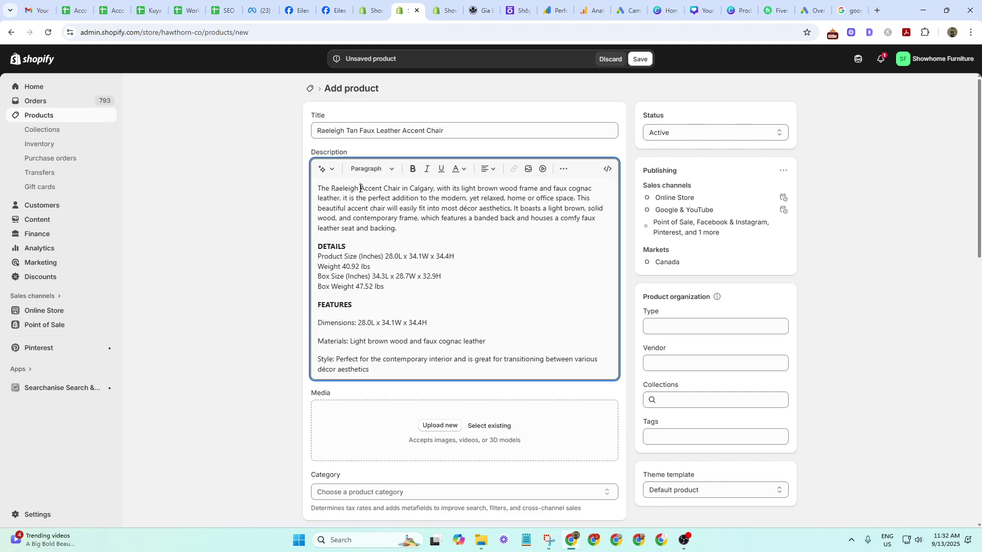
Start a link on "Accent Chair in Calgary" in the description's first sentence, using that same phrase as the link title.
drag(360, 189, 434, 188)
key(ctrl+c)
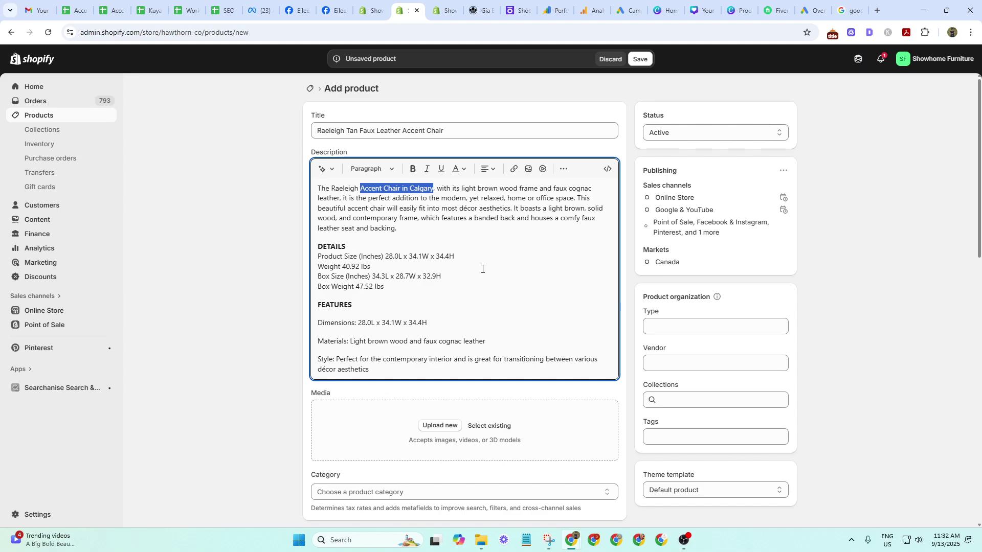
click(516, 170)
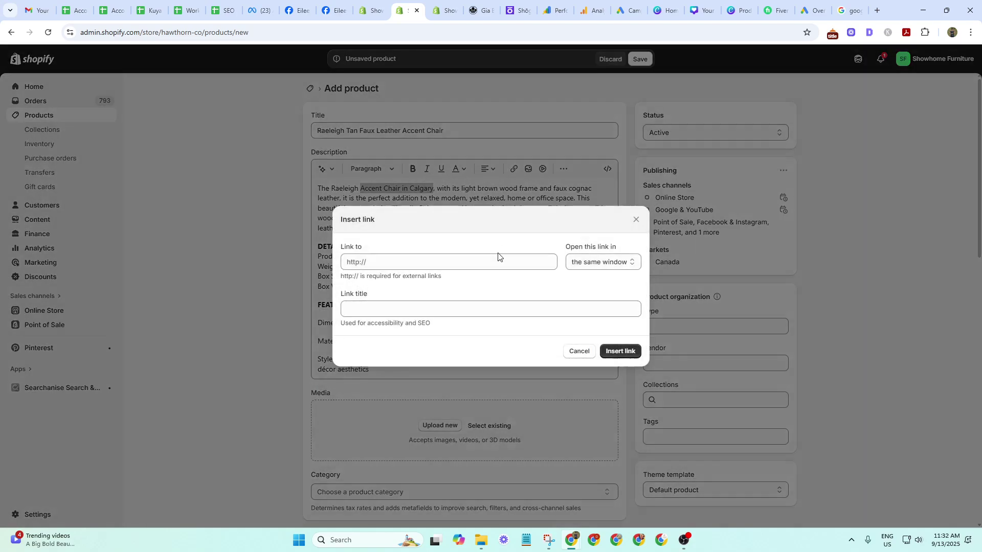
click(377, 309)
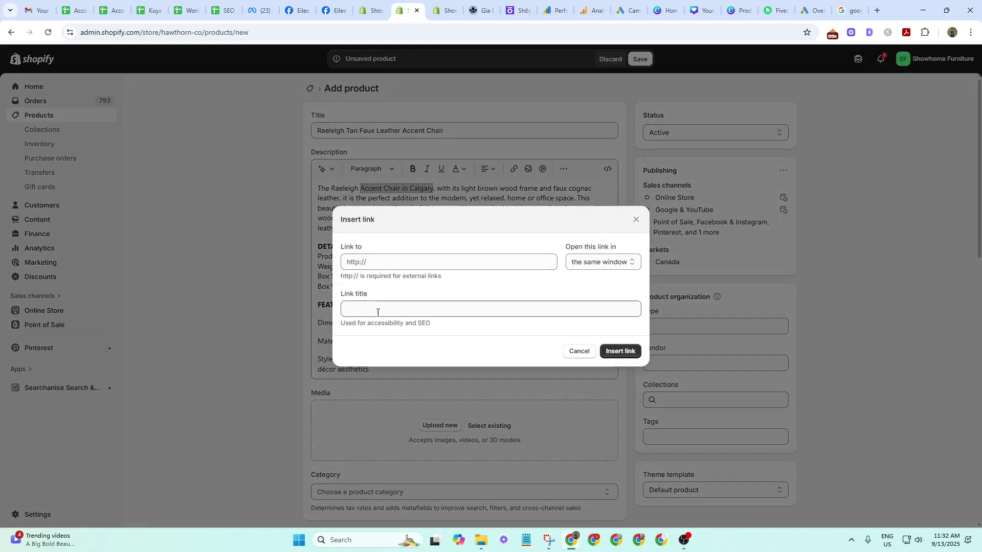
click(636, 219)
right_click(418, 190)
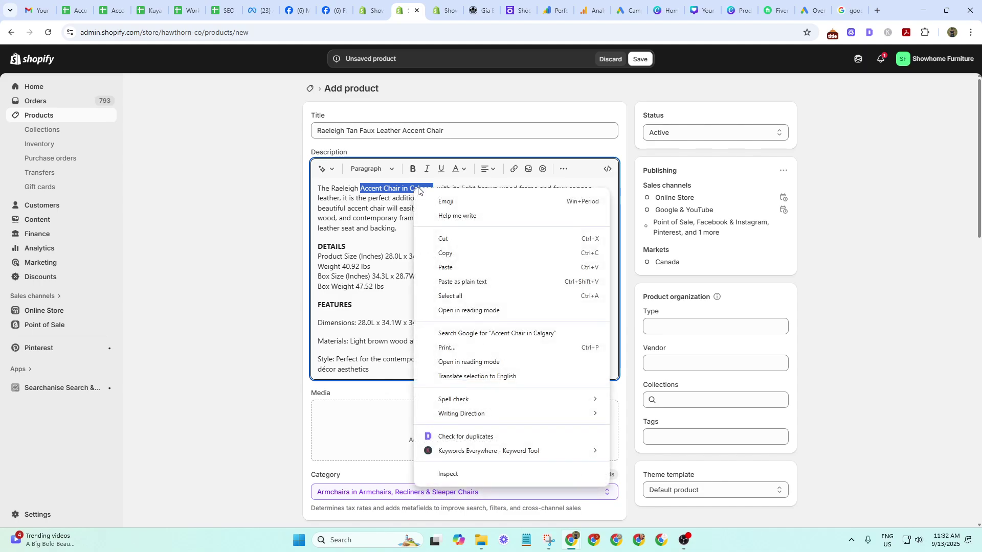
click(460, 253)
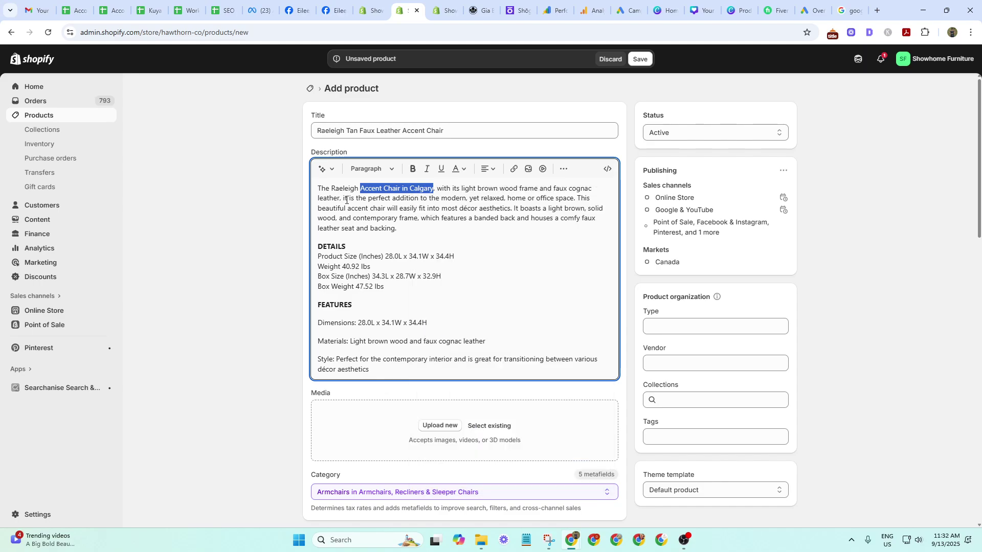
click(514, 169)
click(489, 310)
key(ctrl+v)
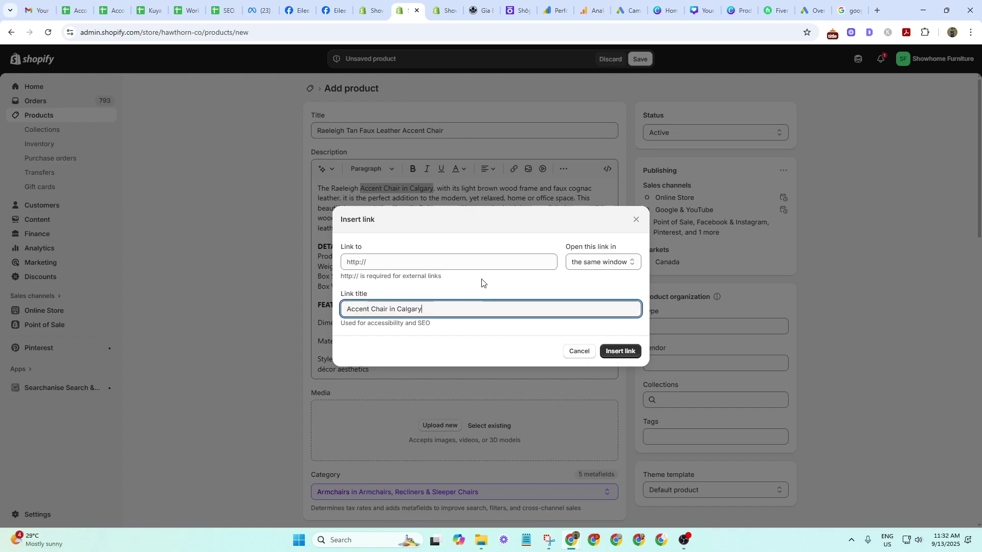
Open the Occasional Chairs collection on the Showhome Furniture website and copy the page's URL.
click(477, 262)
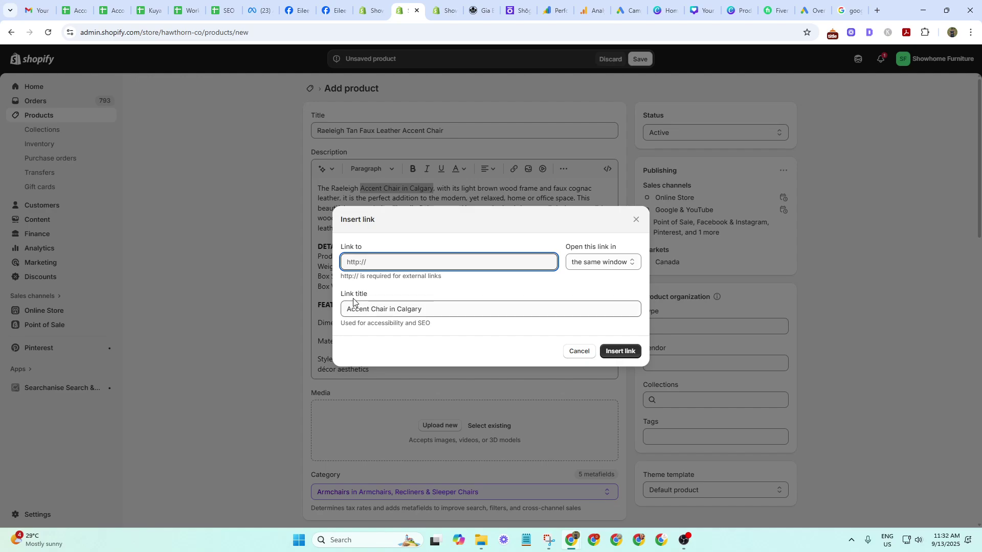
click(481, 10)
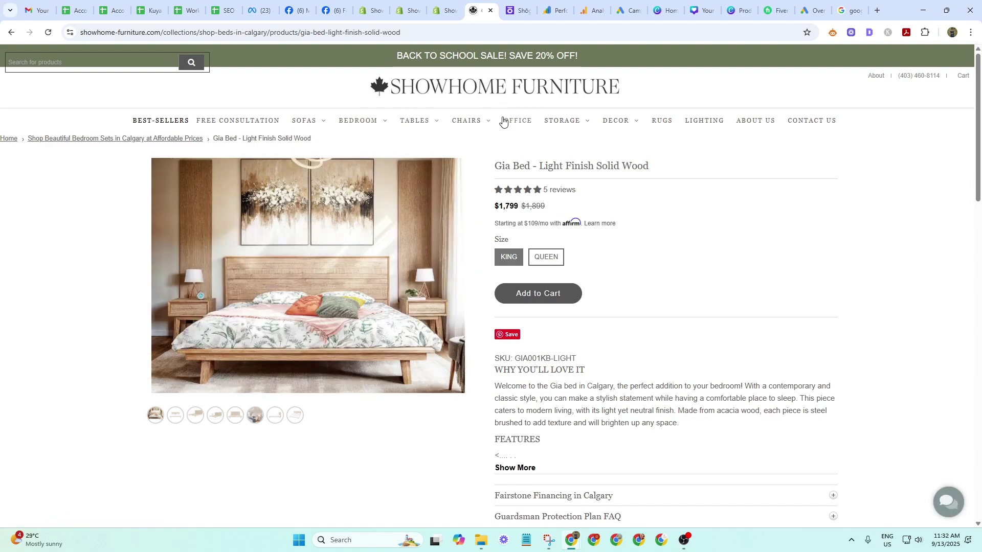
mouse_move(469, 126)
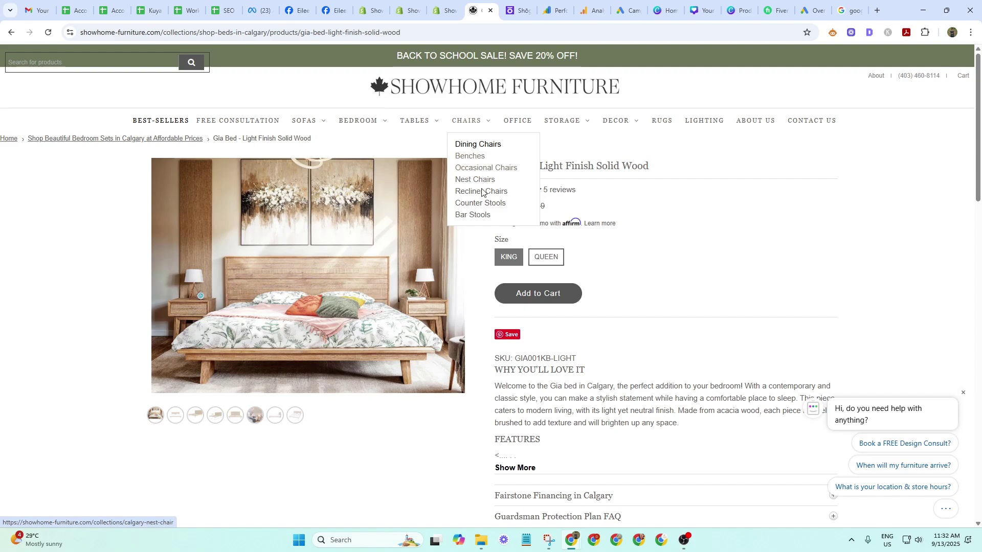
click(481, 172)
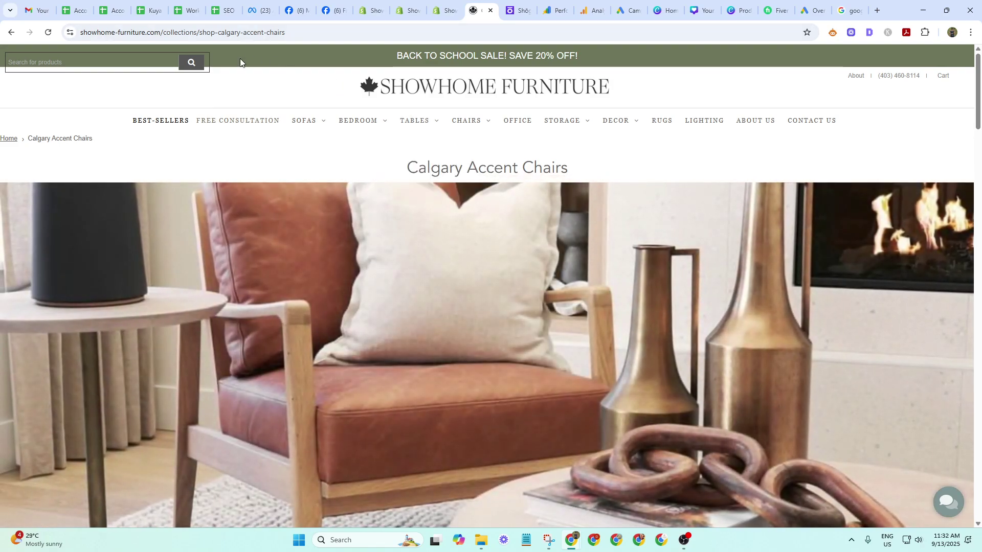
click(271, 34)
key(ctrl+c)
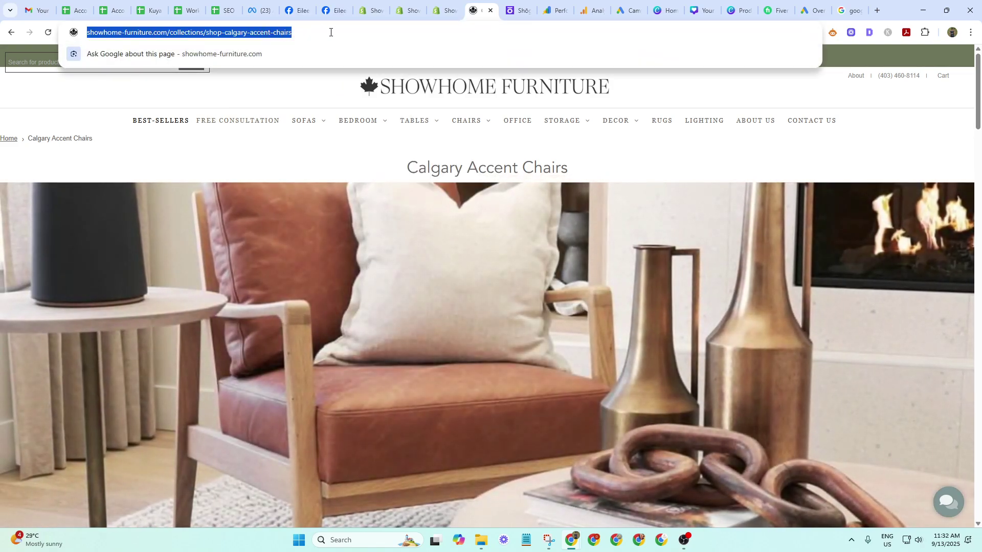
Back in the new product's link dialog, set the copied shop-calgary-accent-chairs collection URL as the target and insert the link.
click(444, 10)
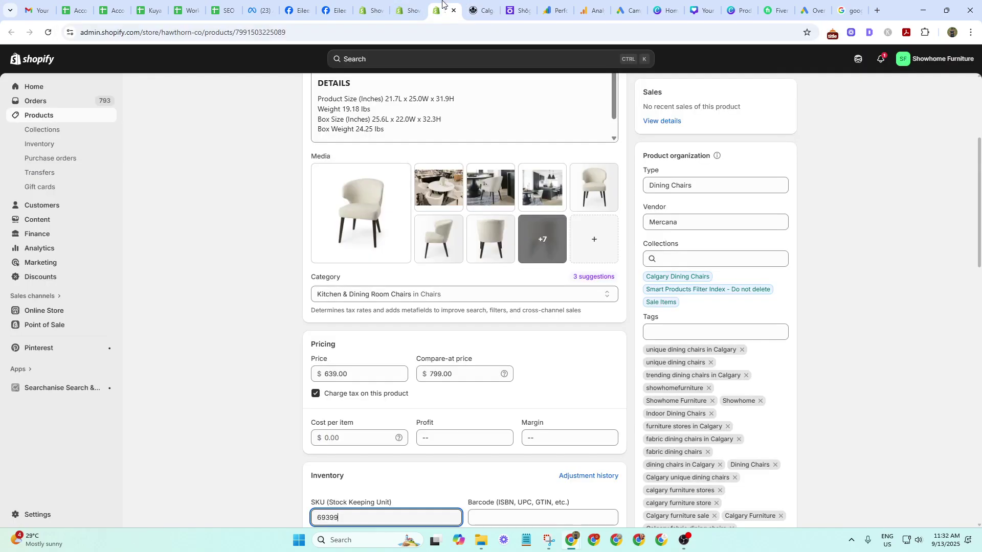
click(408, 10)
key(ctrl+v)
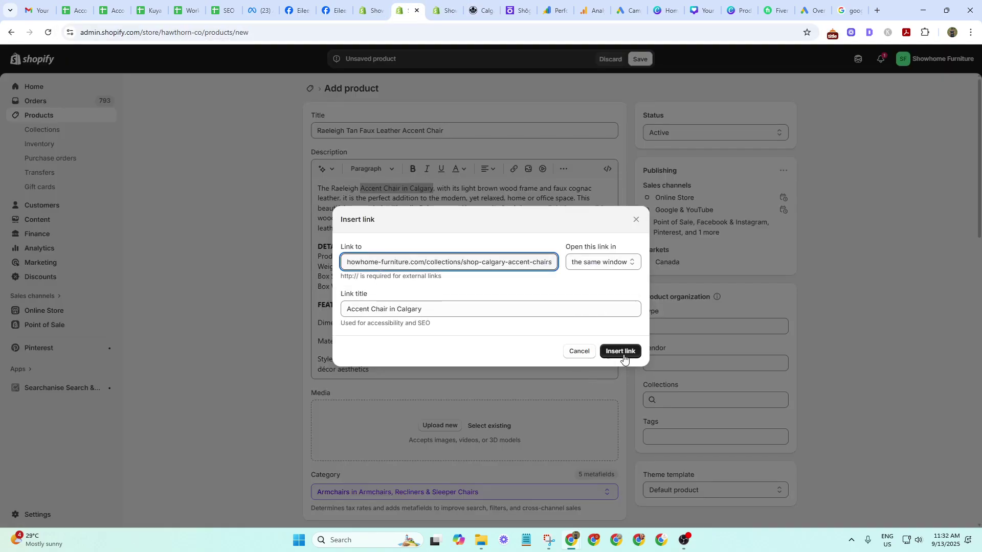
click(623, 351)
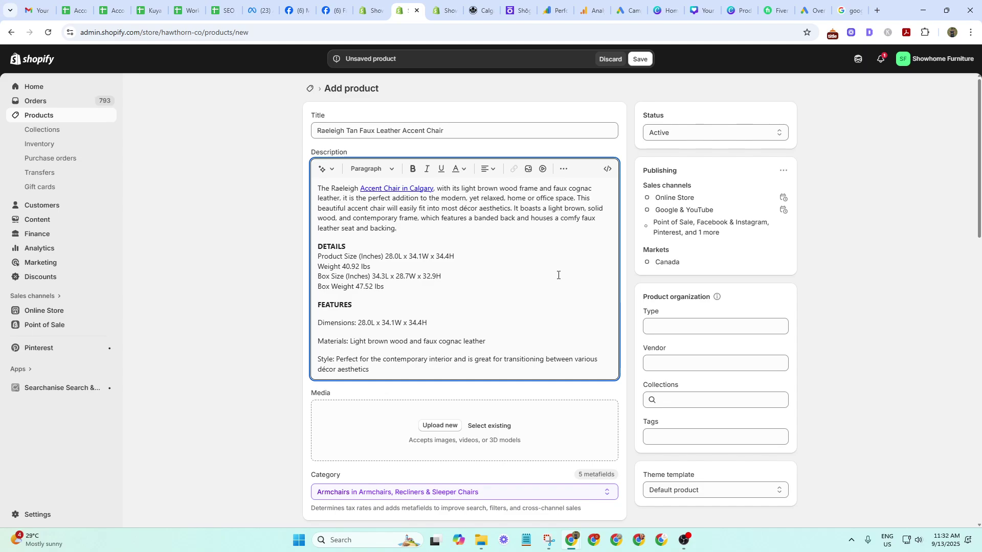
Set the product type to Accent Chairs and the vendor to Mercana.
scroll(559, 276, down, 2)
scroll(529, 232, up, 2)
click(677, 323)
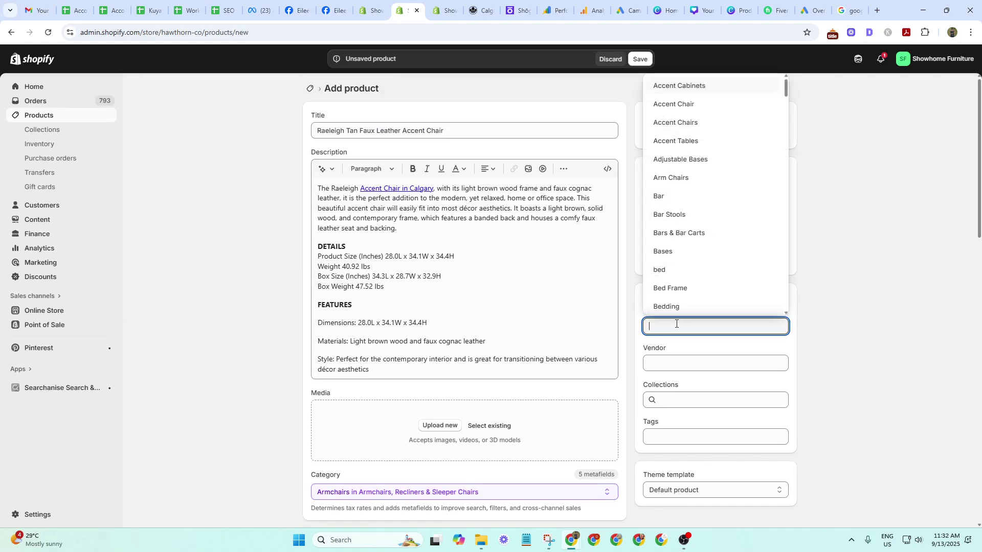
text(acce)
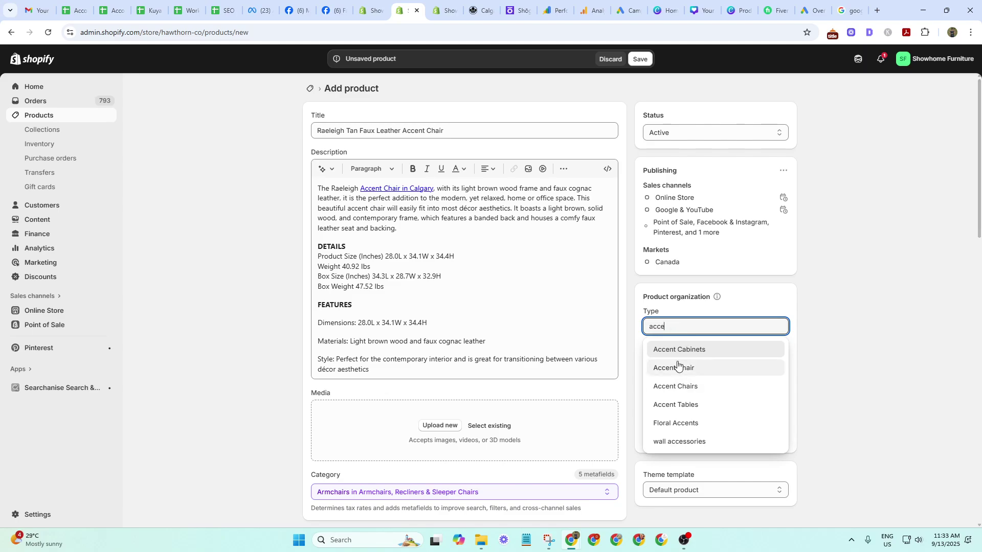
click(683, 392)
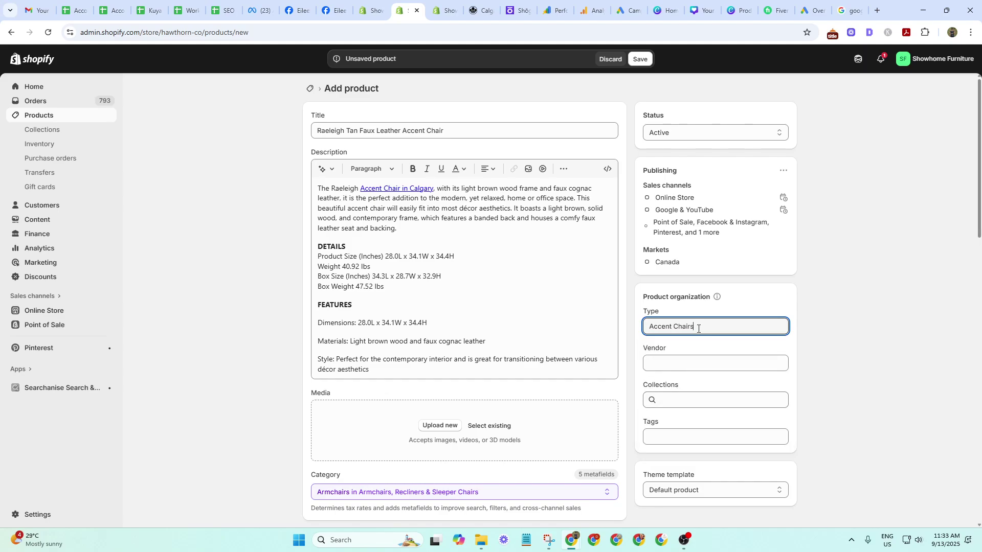
click(694, 367)
text(Mercana)
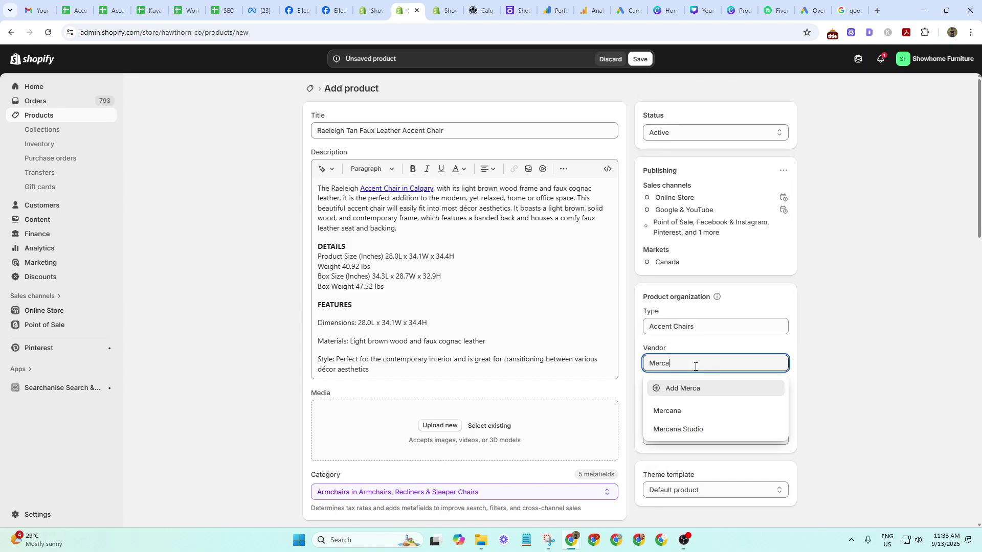
click(689, 405)
click(687, 404)
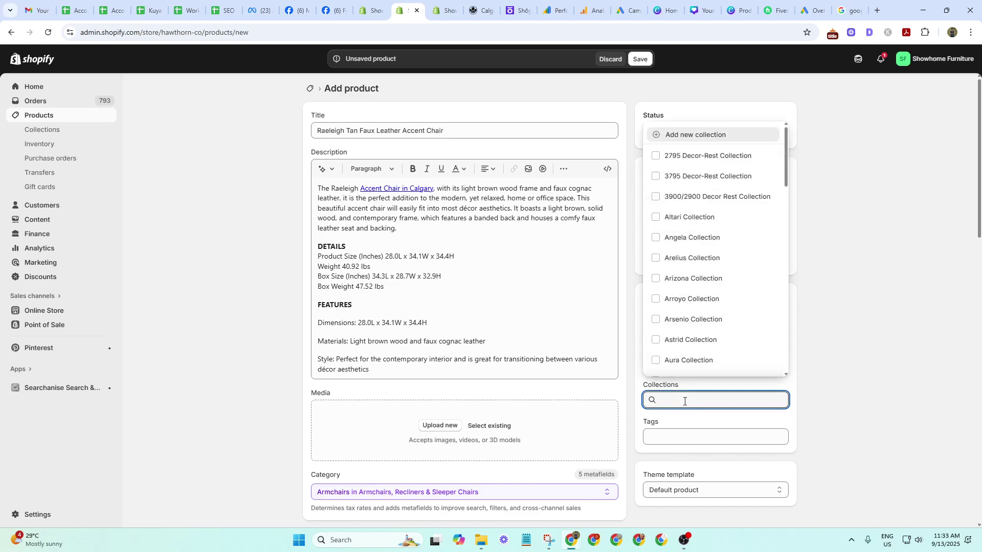
click(849, 419)
Add the existing tags "calgary furniture stores" and "furniture stores in Calgary" to the product.
scroll(635, 331, down, 4)
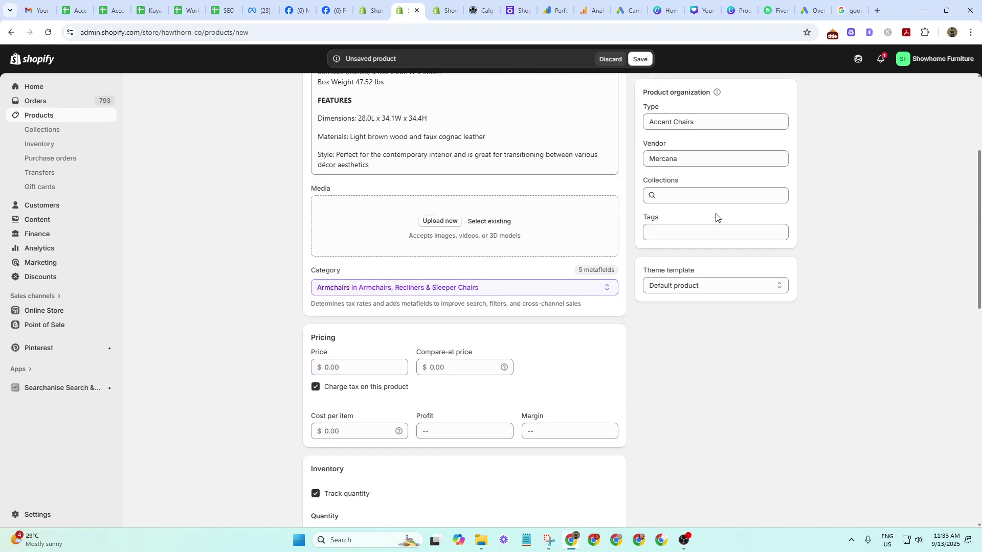
scroll(716, 220, up, 2)
click(677, 335)
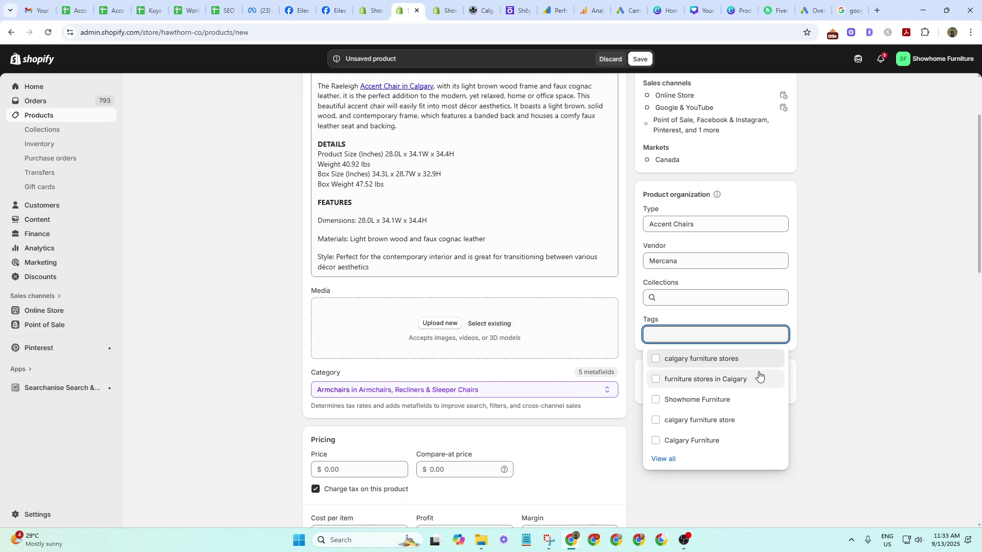
click(688, 361)
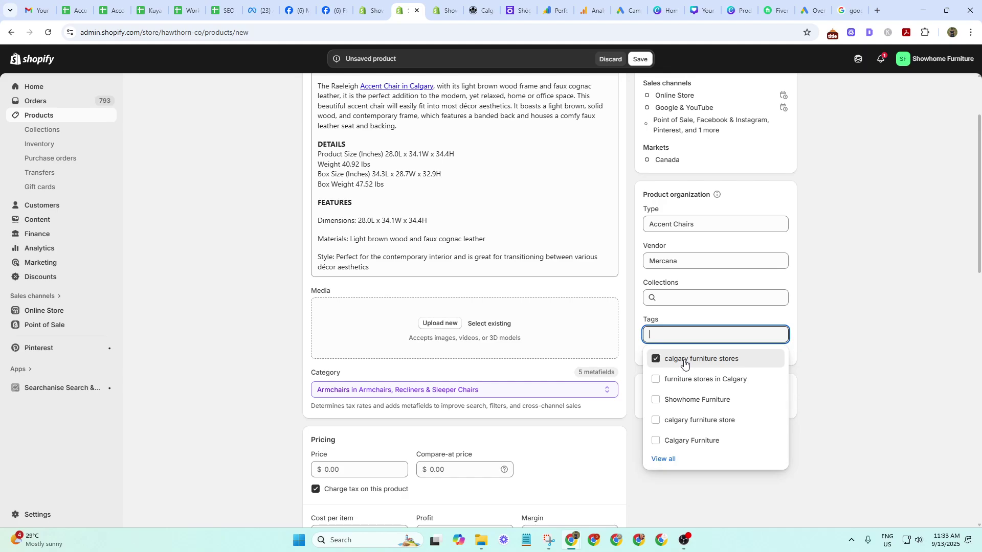
click(685, 380)
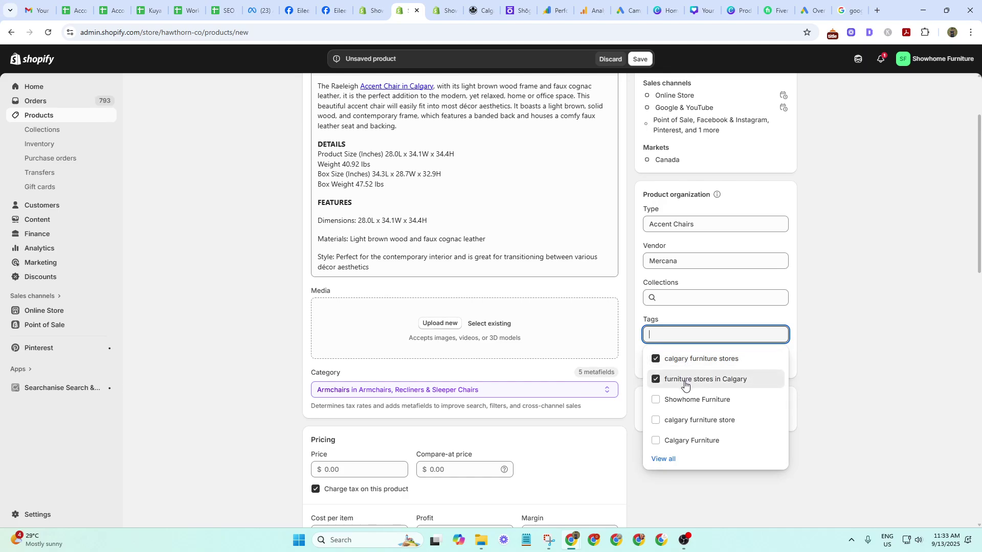
click(701, 458)
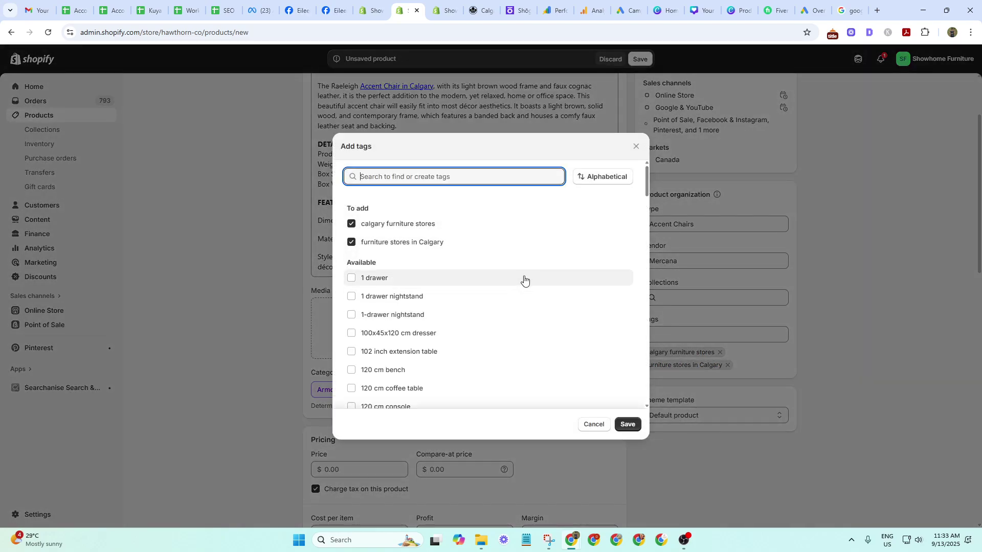
click(636, 147)
click(708, 335)
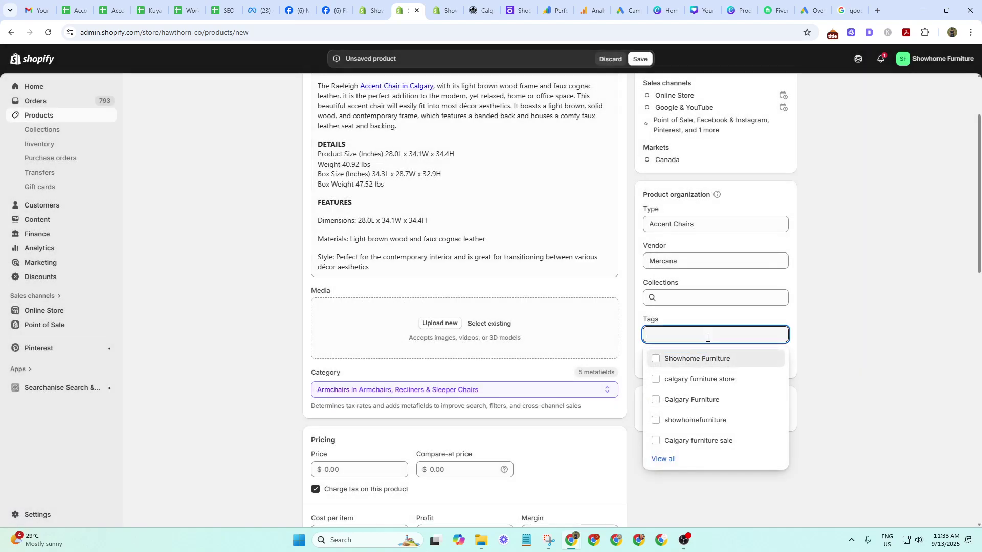
click(871, 357)
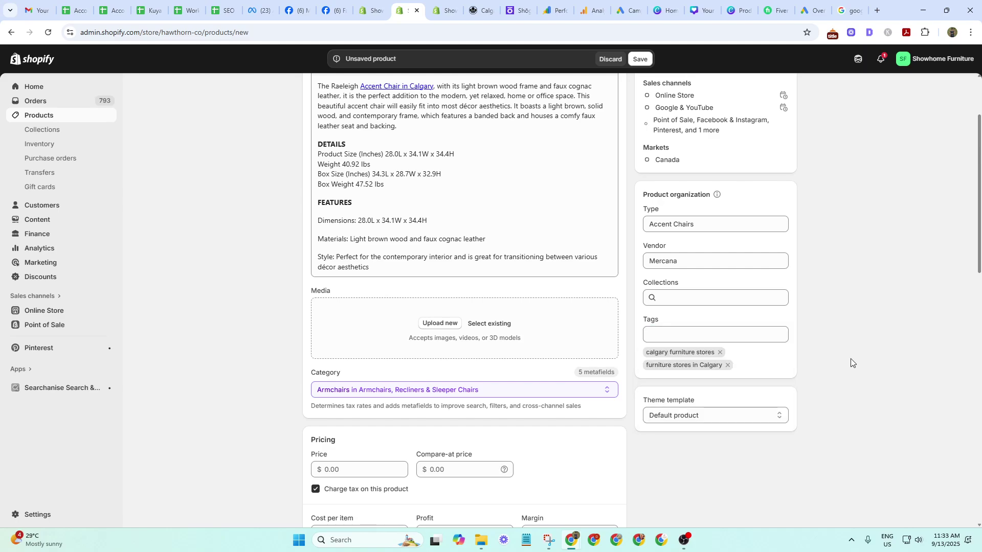
click(712, 339)
click(813, 340)
scroll(702, 329, up, 2)
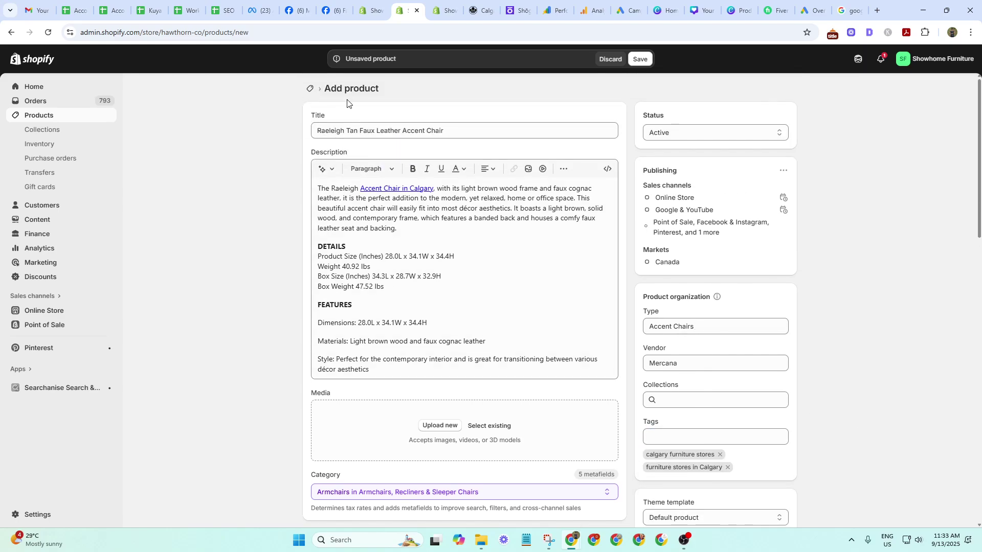
scroll(665, 394, down, 2)
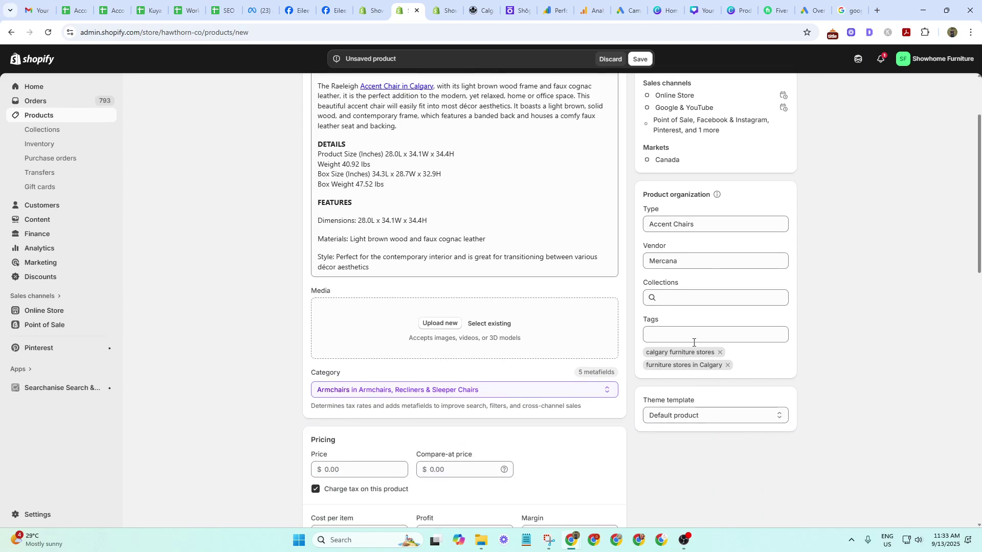
Find the existing accent tags and add "accent chairs in Calgary" and "calgary accent chairs" to the product.
click(684, 332)
text(ac)
key(BackSpace)
key(BackSpace)
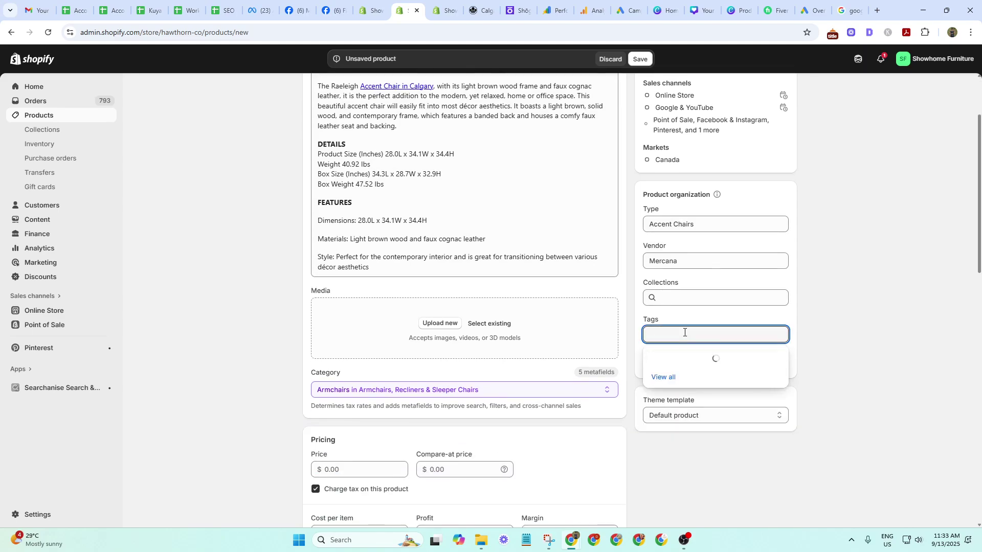
text(accent)
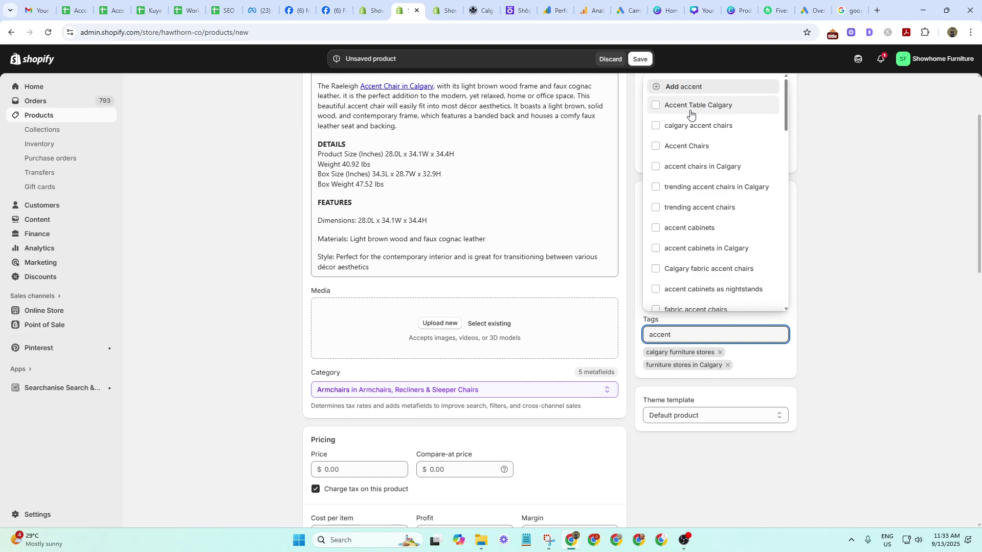
click(703, 168)
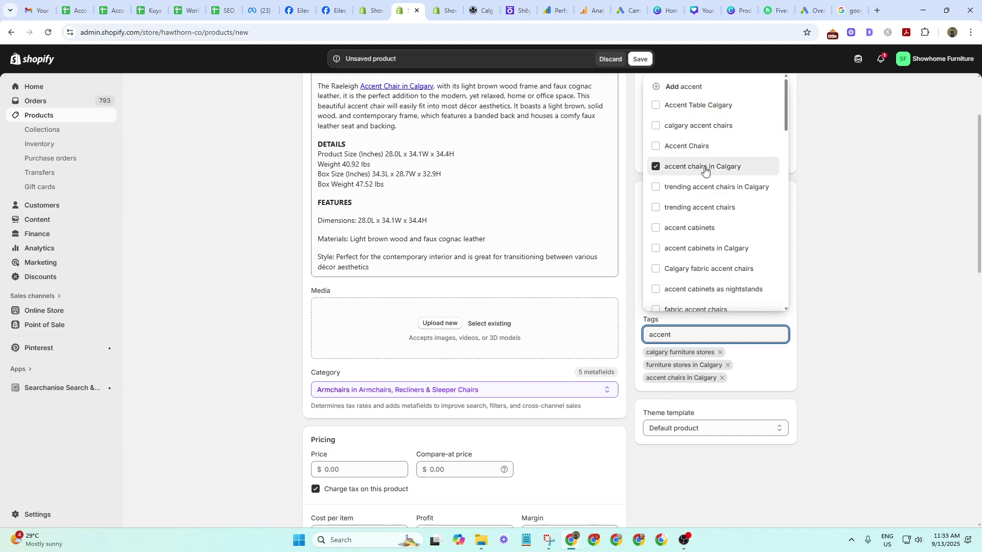
click(693, 126)
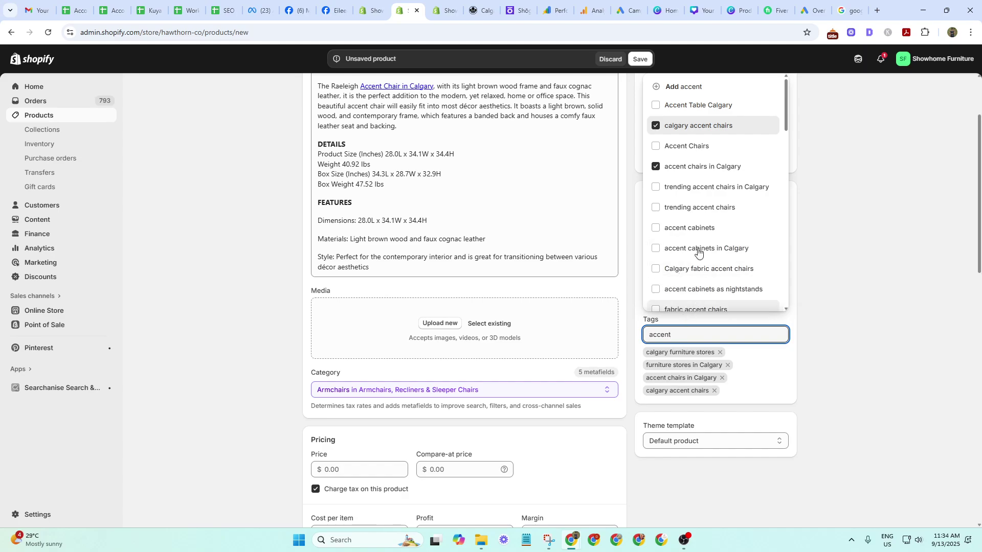
Look through the remaining accent tag suggestions for other relevant ones and clear the tag search text.
scroll(719, 265, down, 2)
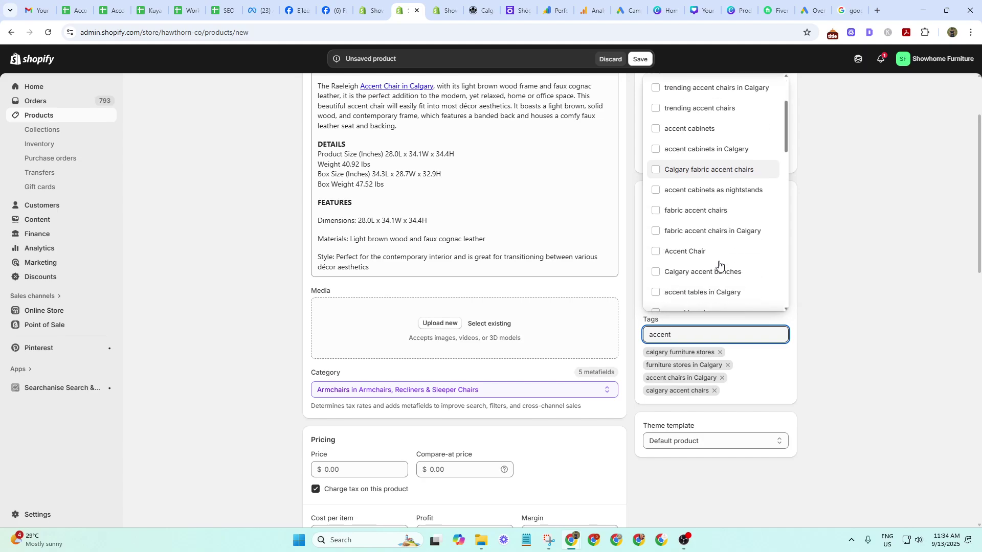
scroll(719, 266, down, 2)
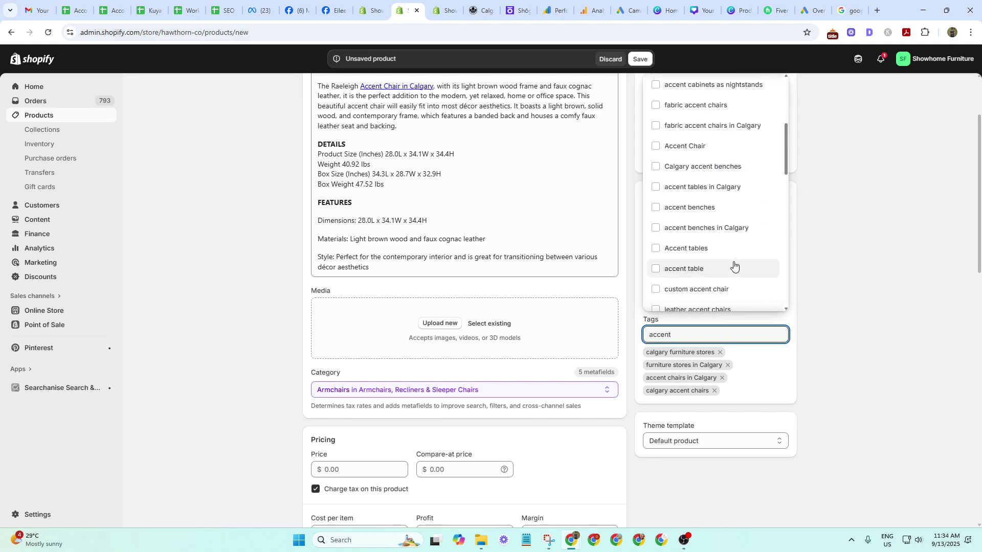
scroll(744, 281, down, 5)
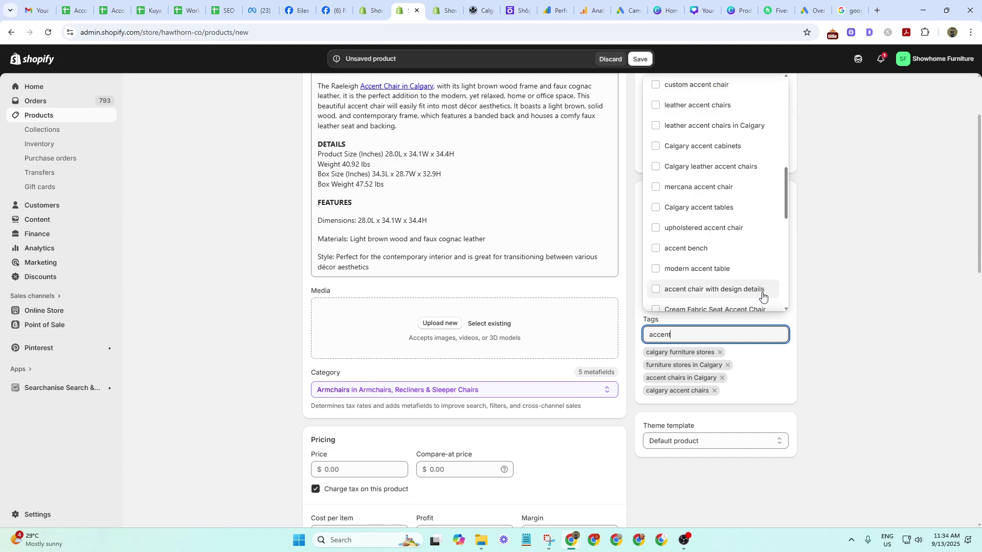
click(838, 345)
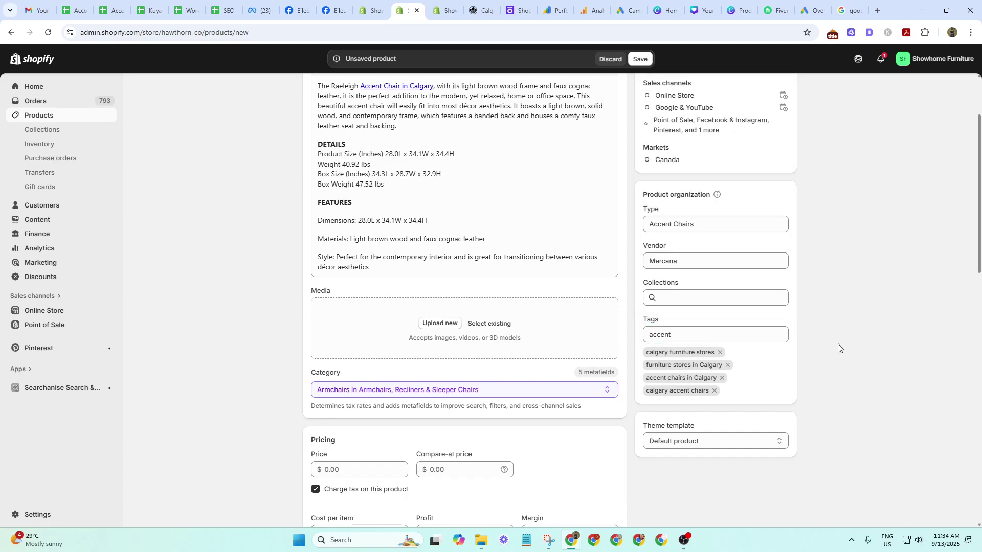
click(708, 338)
key(ctrl+a)
key(BackSpace)
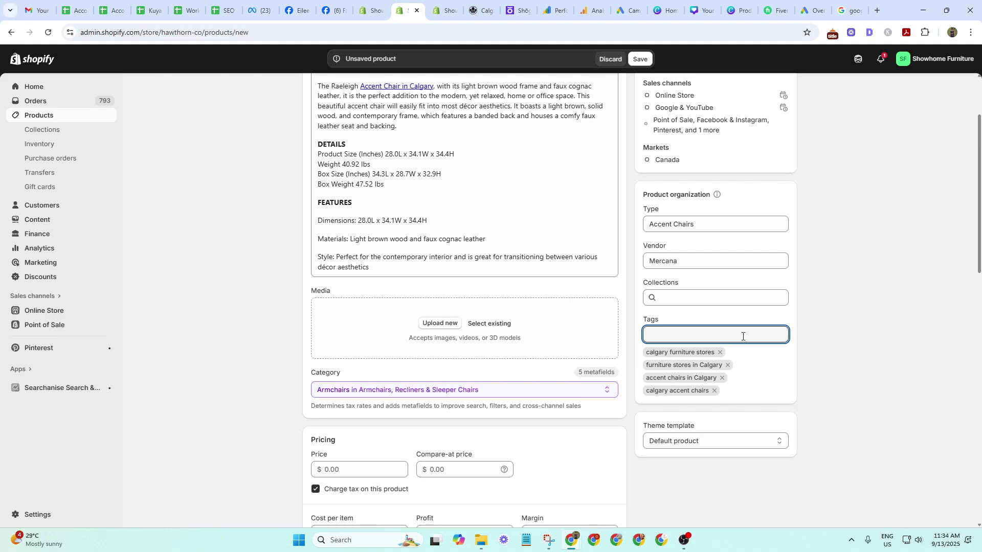
click(822, 357)
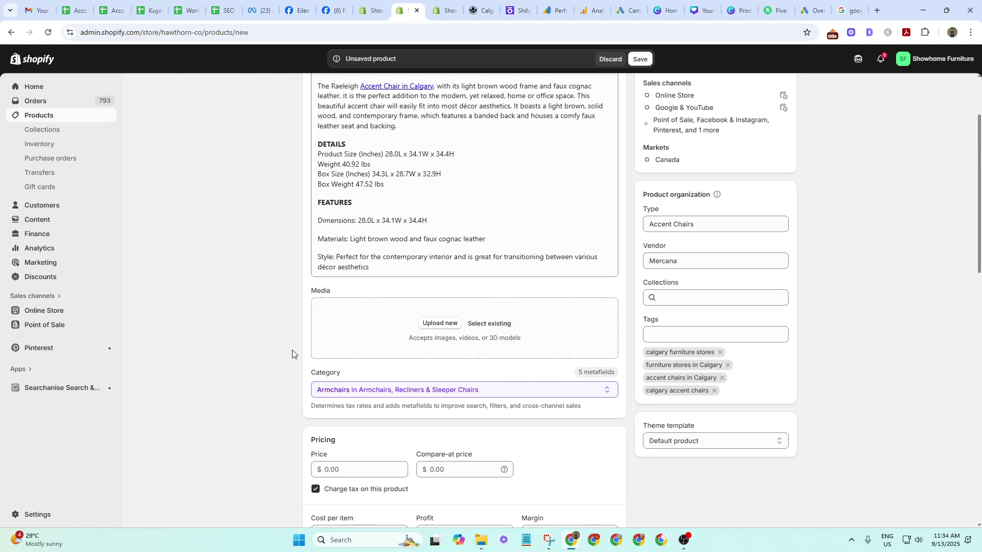
Search the existing tags for "furniture", add "best furniture store in Calgary" and "Furniture in Calgary", and clear the search text.
click(683, 338)
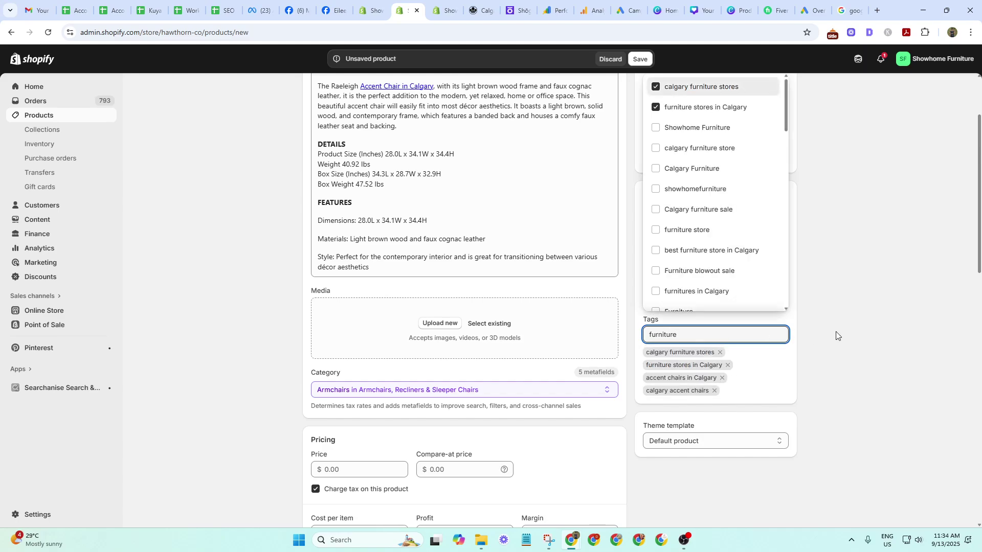
click(685, 255)
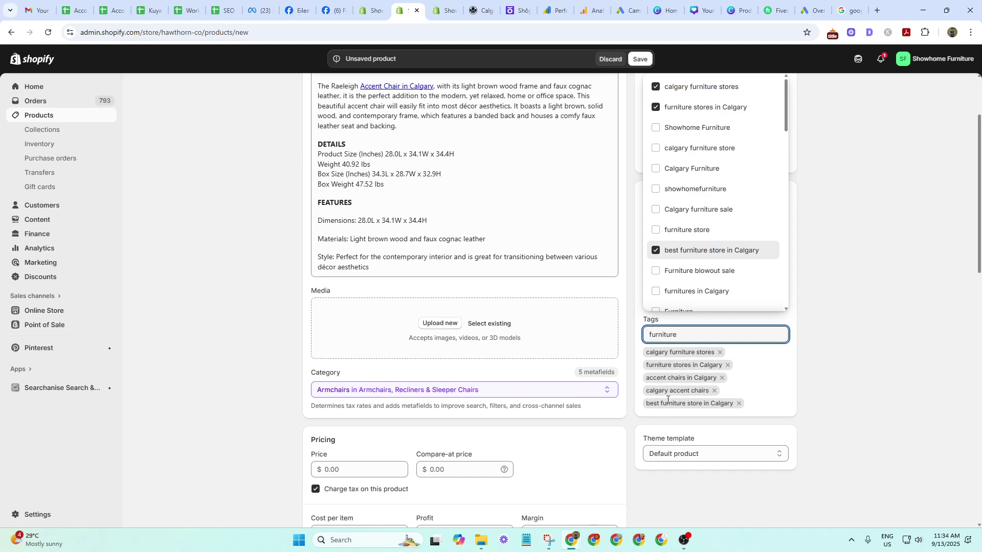
scroll(694, 286, down, 4)
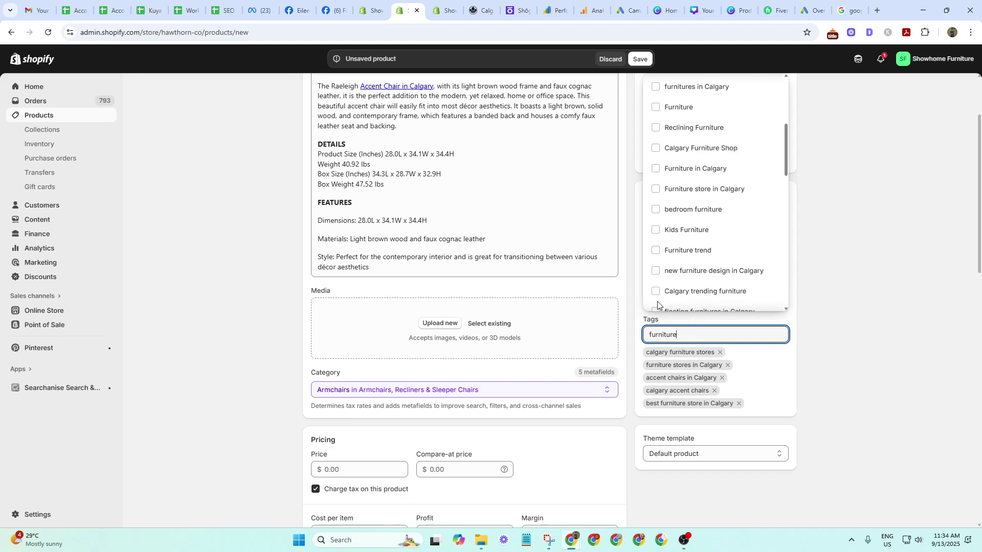
click(689, 168)
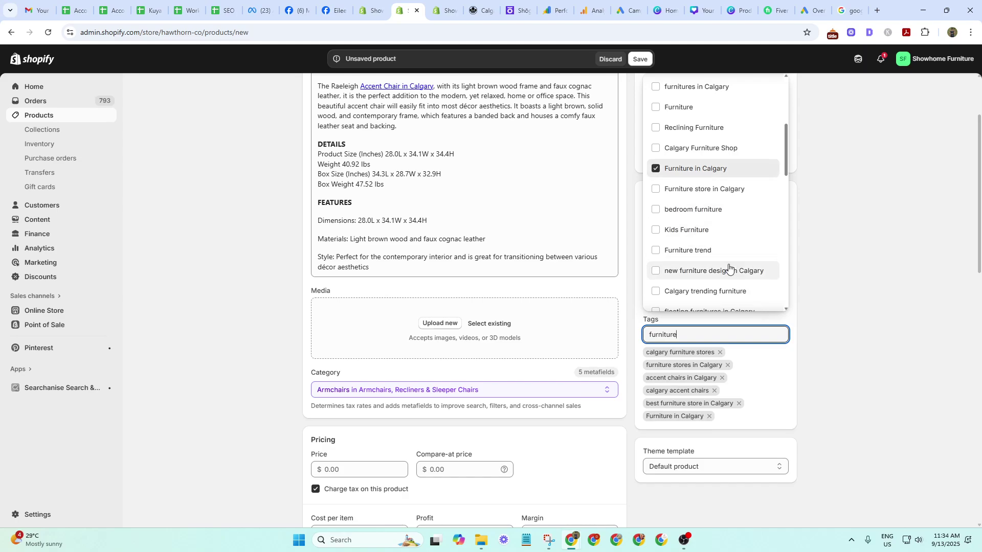
scroll(729, 270, down, 5)
scroll(729, 270, down, 10)
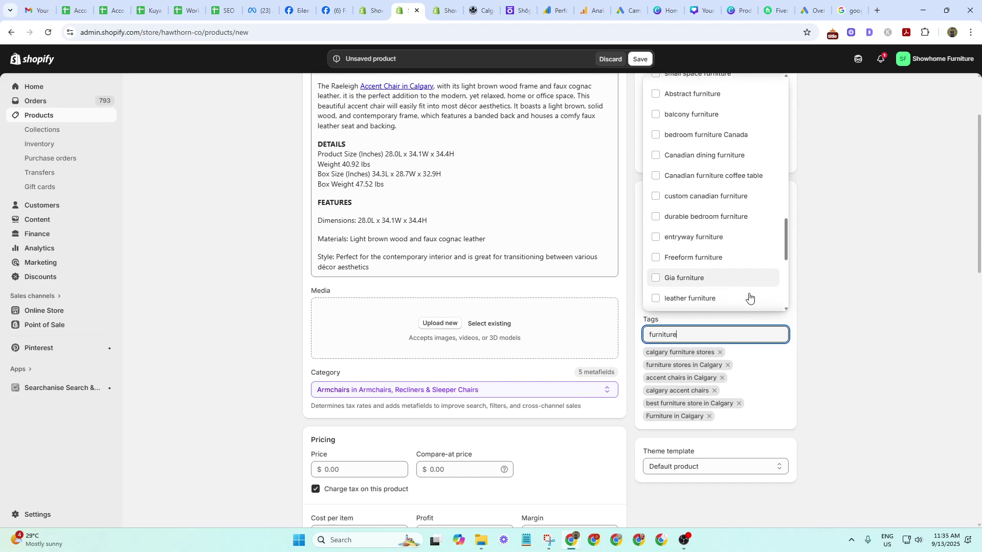
click(869, 324)
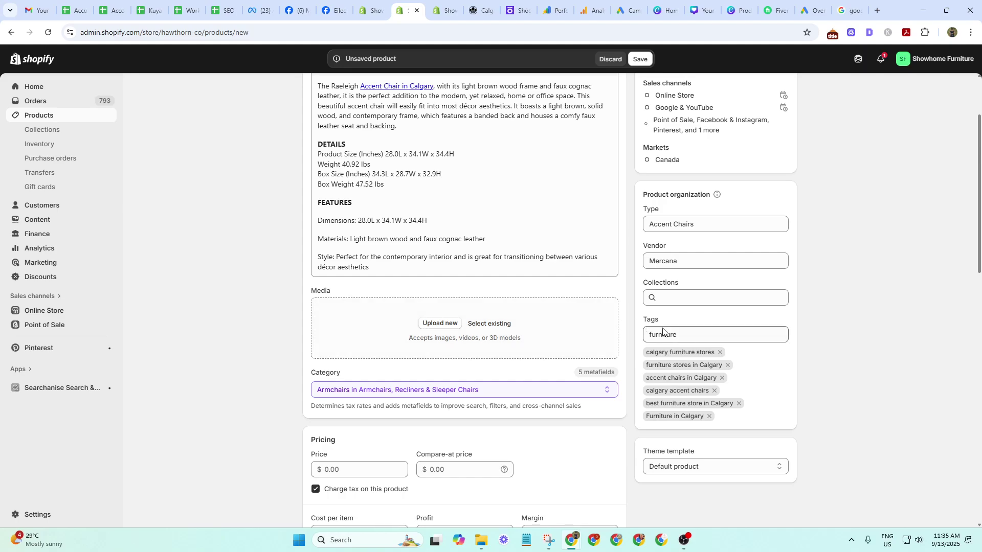
click(695, 337)
key(ctrl+a)
key(BackSpace)
click(873, 353)
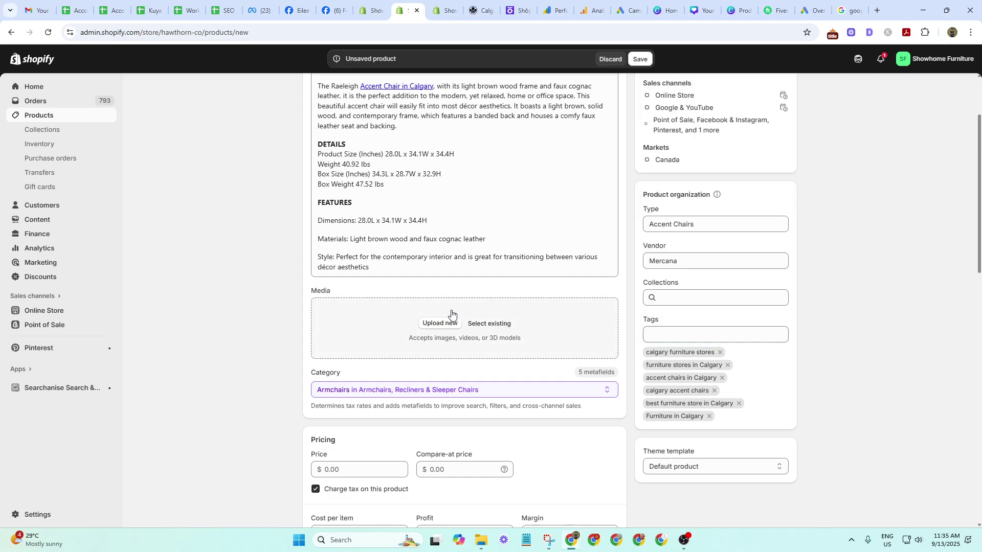
Copy the Raeleigh Tan Faux Leather Accent Chair's price from the "Product Items to be added in Shopify" spreadsheet.
scroll(378, 338, down, 2)
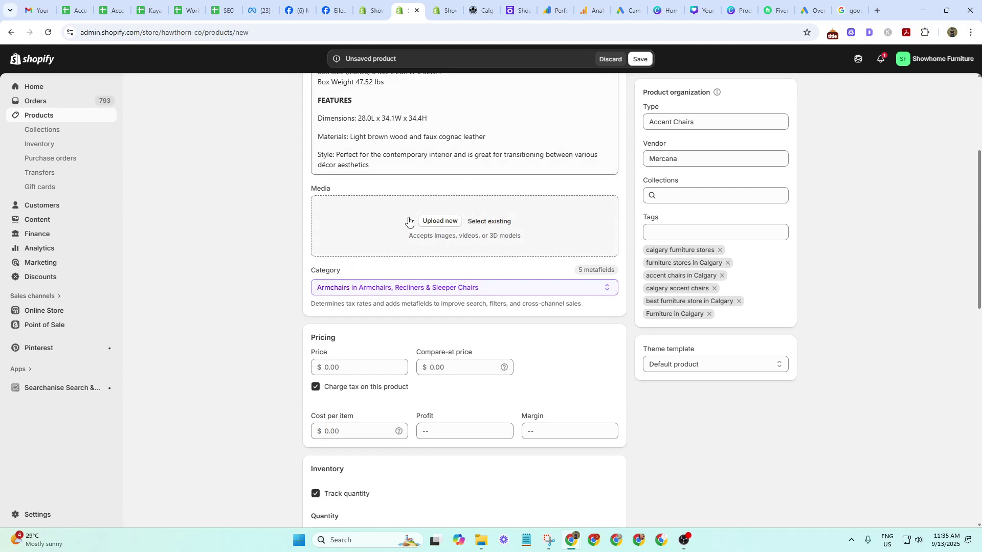
scroll(422, 265, up, 4)
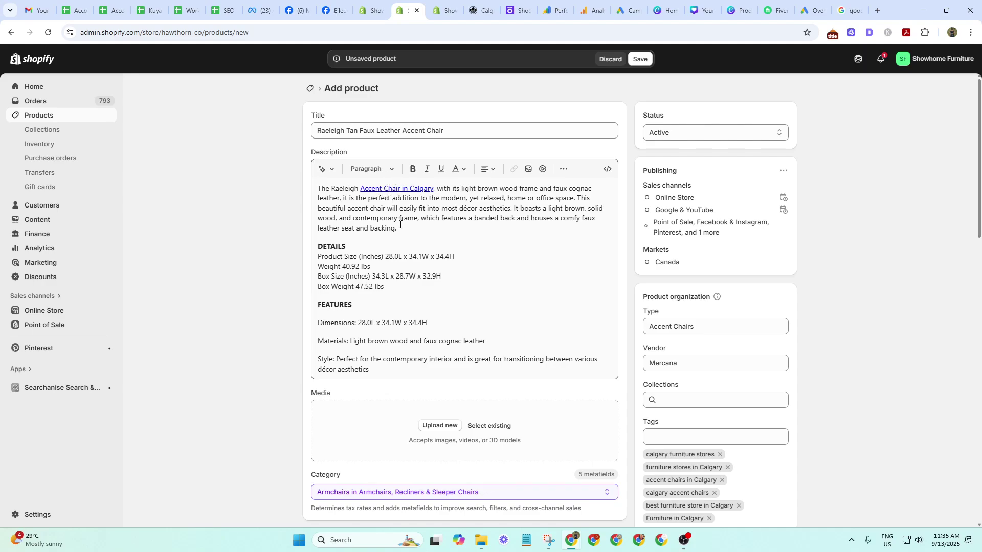
scroll(535, 365, down, 4)
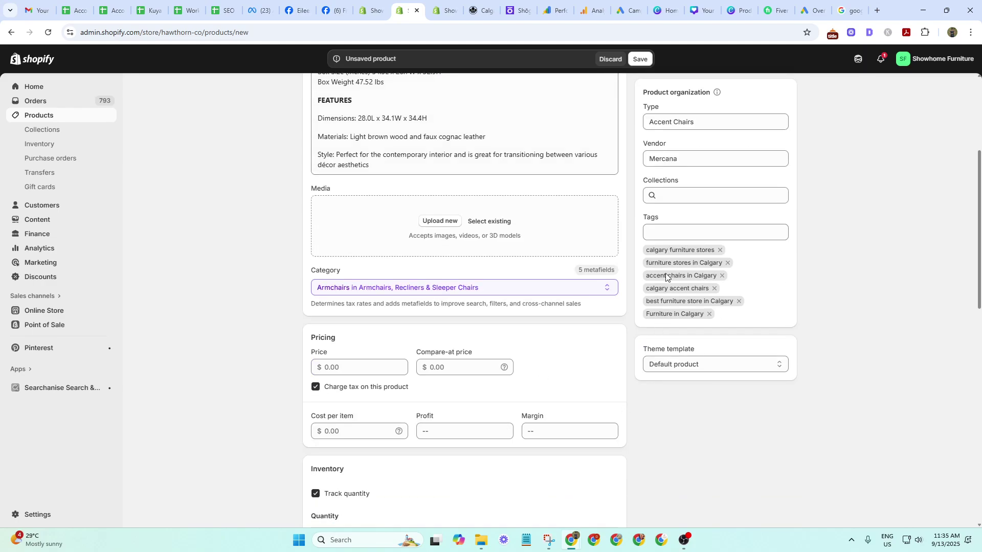
click(377, 367)
scroll(358, 307, down, 2)
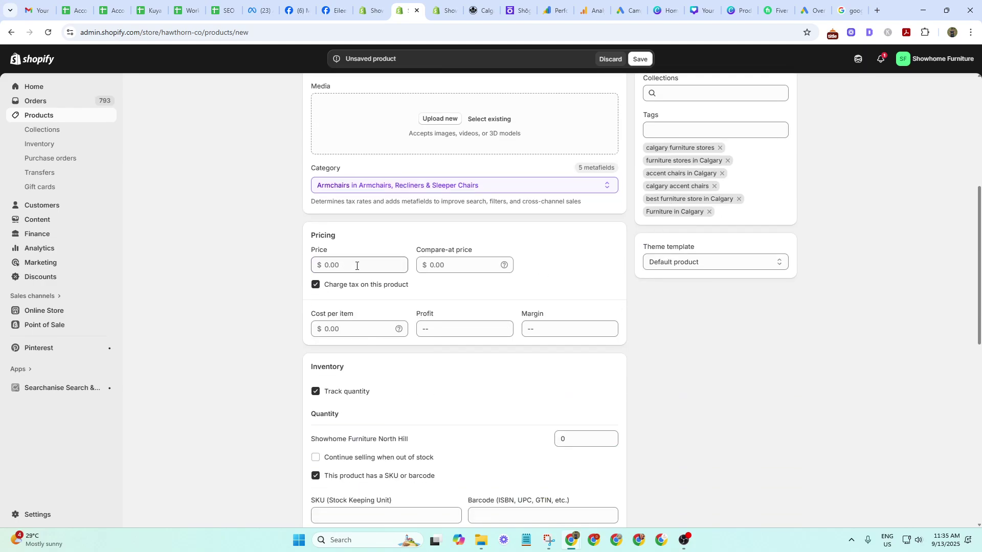
key(alt+Tab)
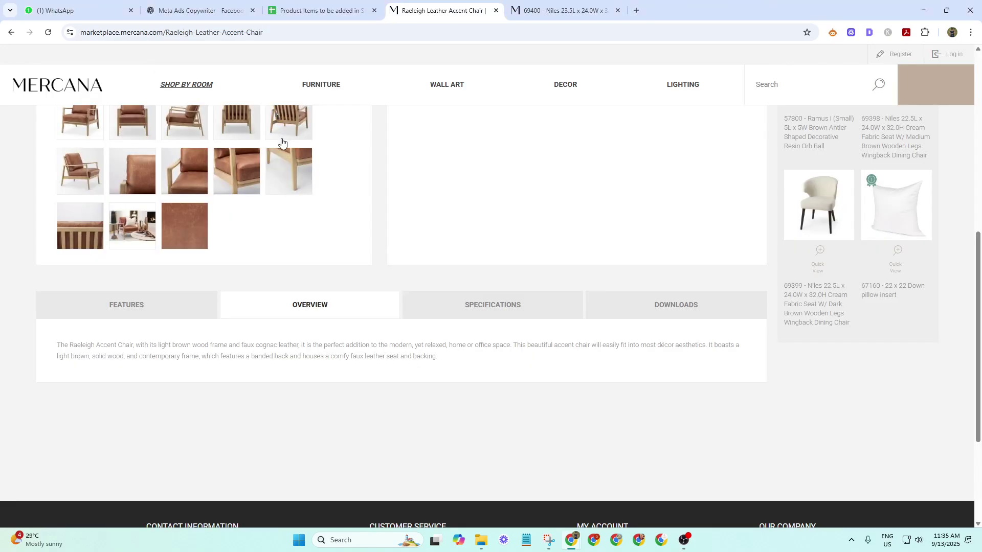
click(323, 10)
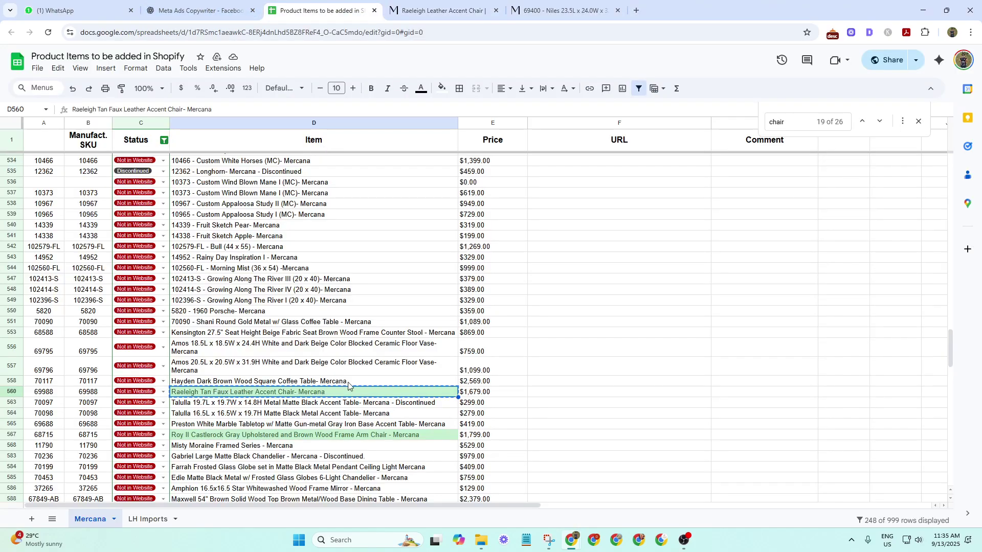
click(504, 397)
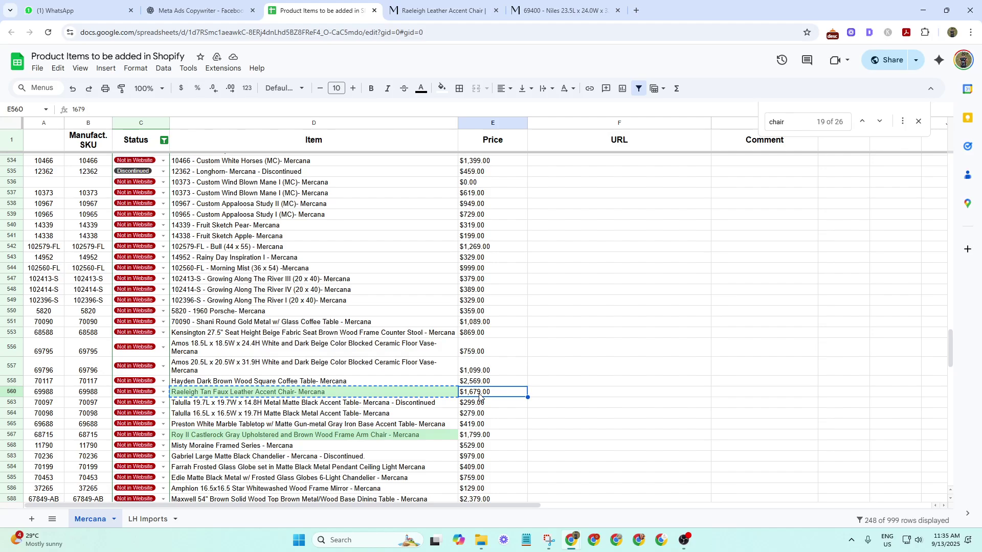
key(ctrl+c)
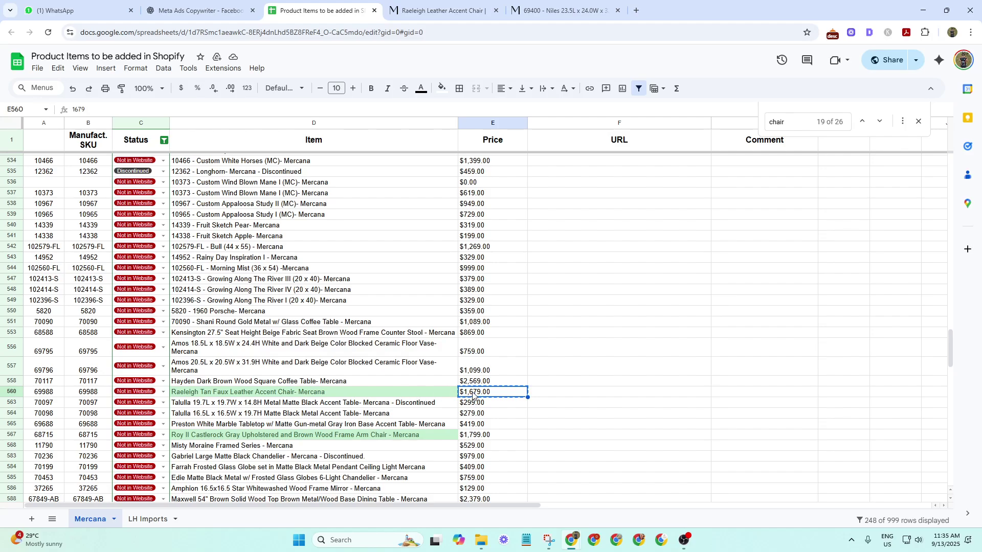
Back in the new Shopify product, paste the copied price and clean it up so the price is 1,679.00.
key(alt+Tab)
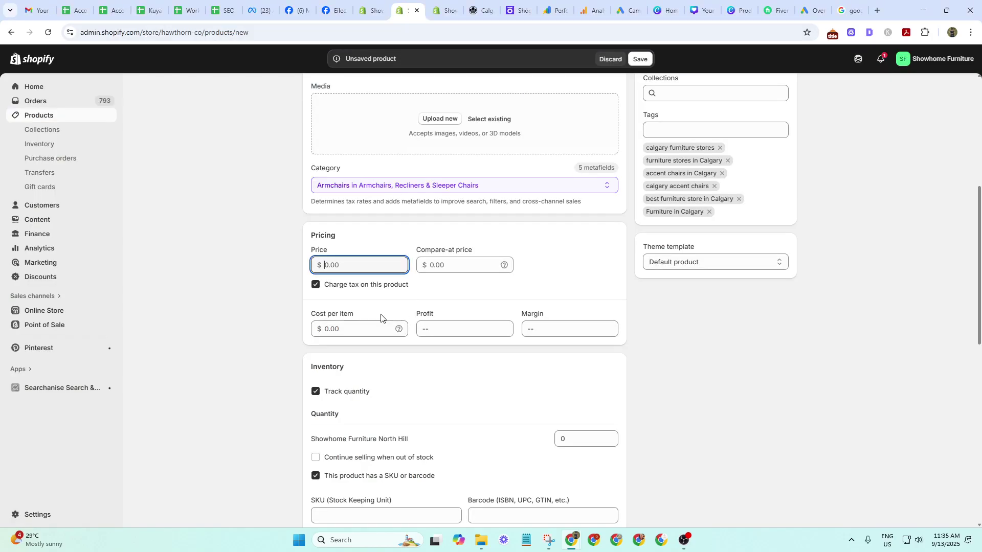
key(ctrl+v)
key(BackSpace)
click(331, 264)
key(BackSpace)
click(360, 245)
click(310, 276)
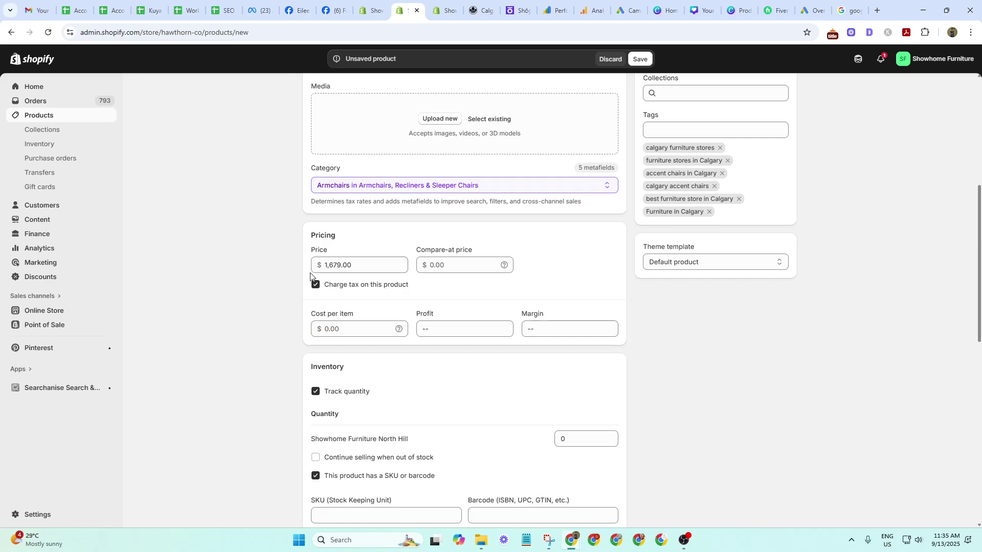
Set the product's compare-at price to 1,999.00.
click(420, 266)
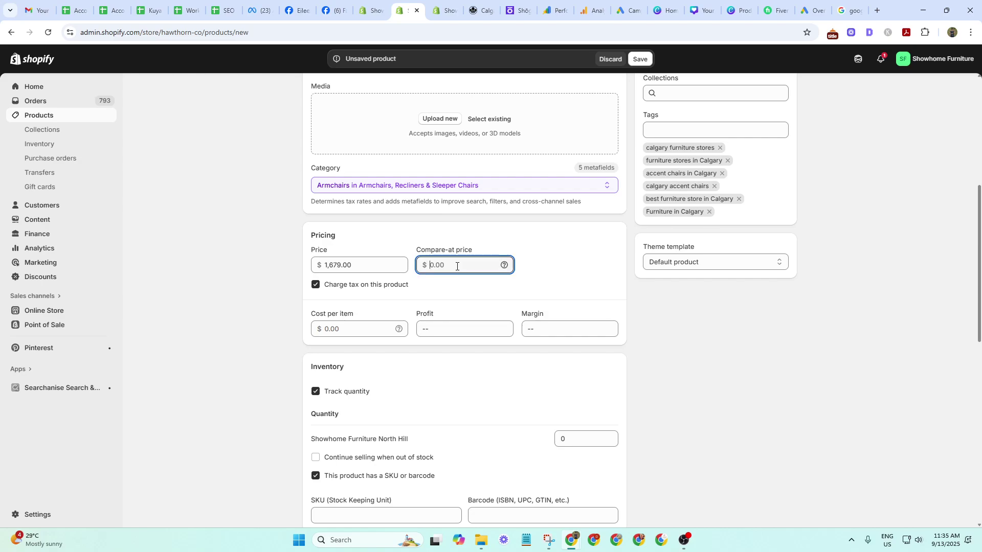
click(330, 265)
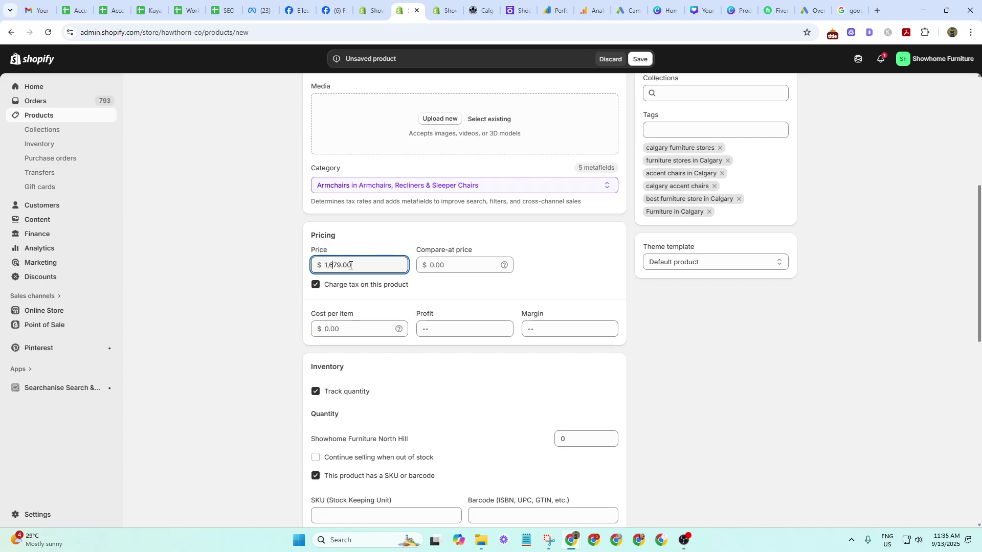
click(468, 266)
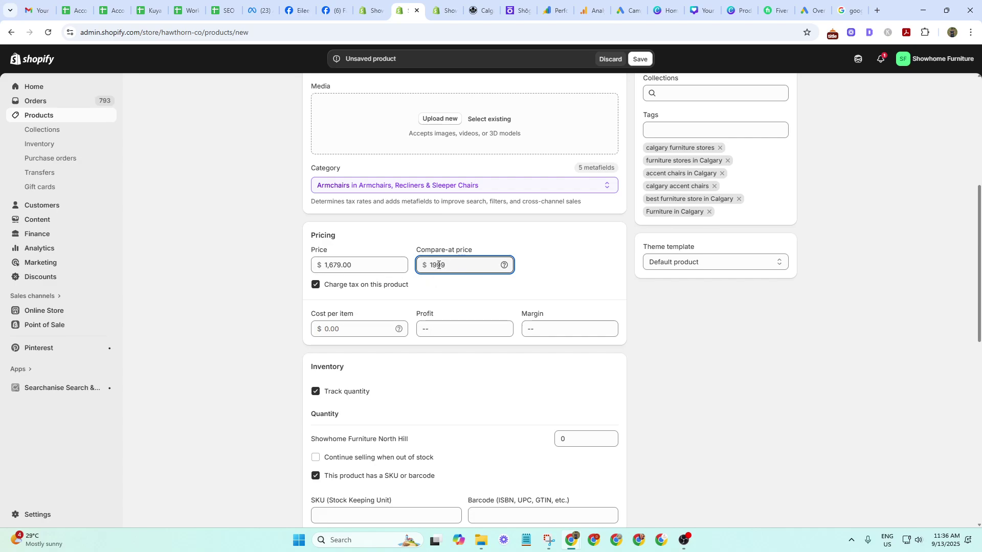
click(583, 275)
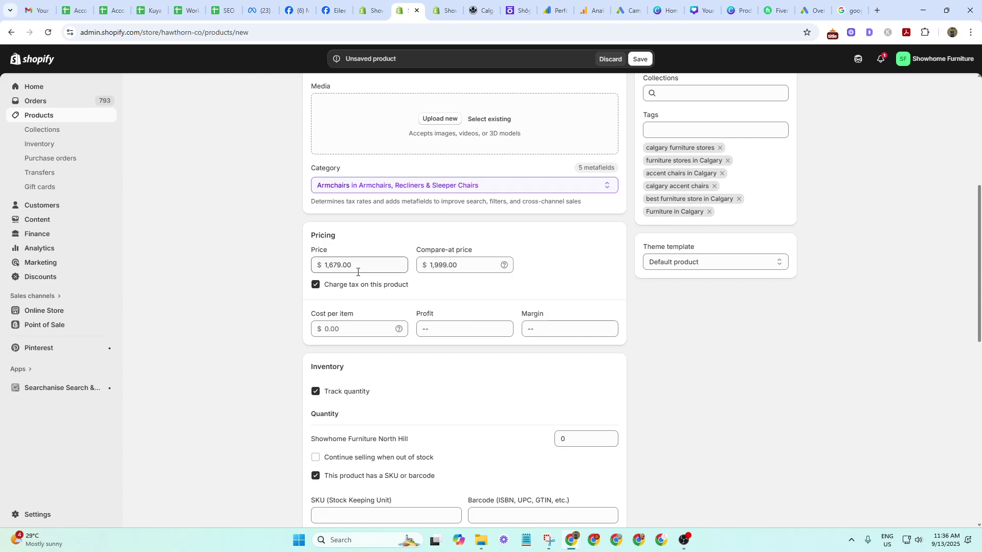
Set the Showhome Furniture North Hill stock quantity to 5 and allow the product to continue selling when out of stock.
scroll(357, 273, down, 4)
scroll(399, 305, up, 2)
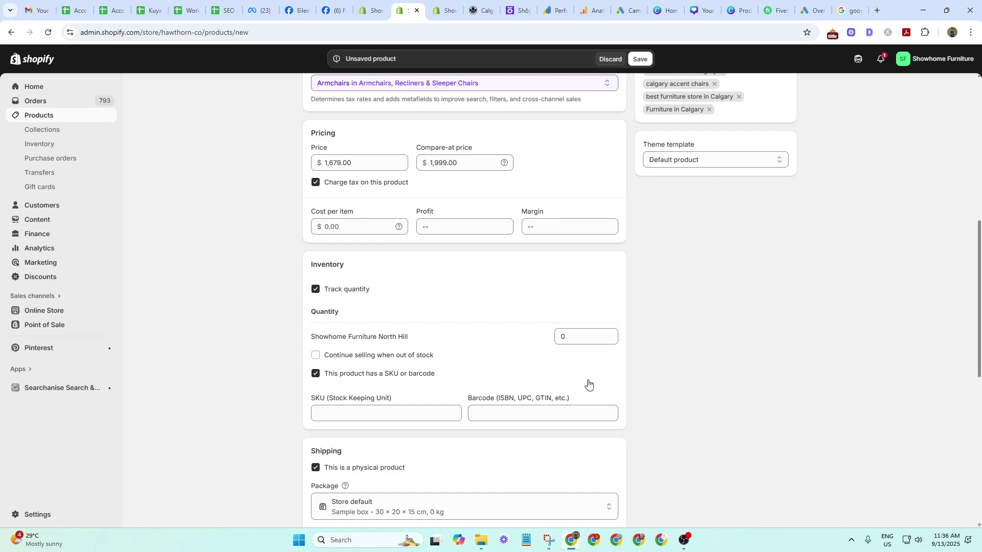
click(567, 336)
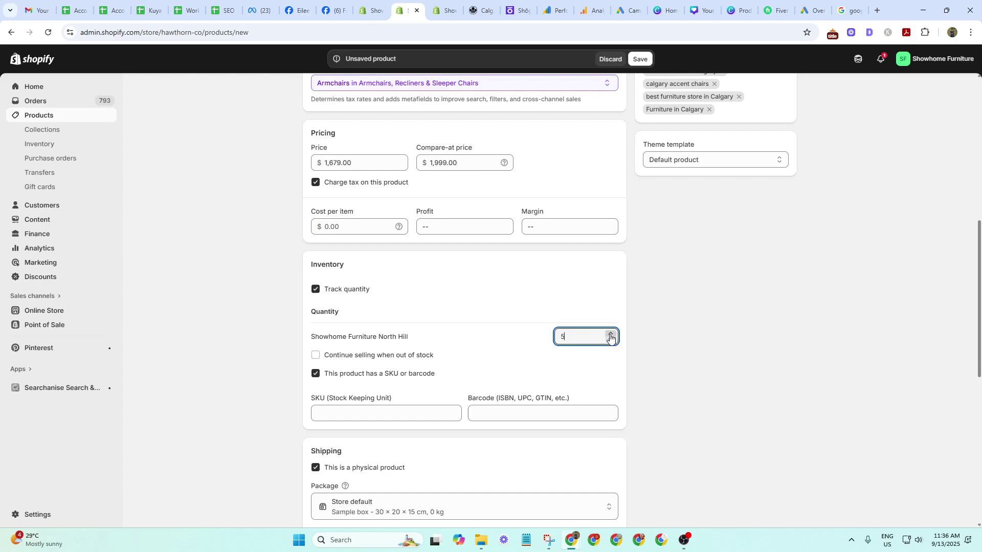
click(416, 346)
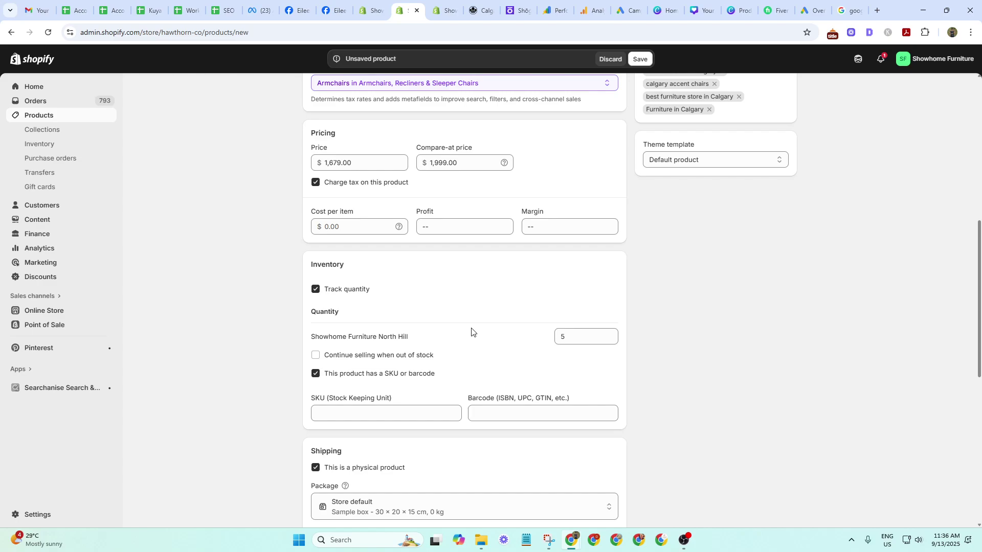
click(315, 356)
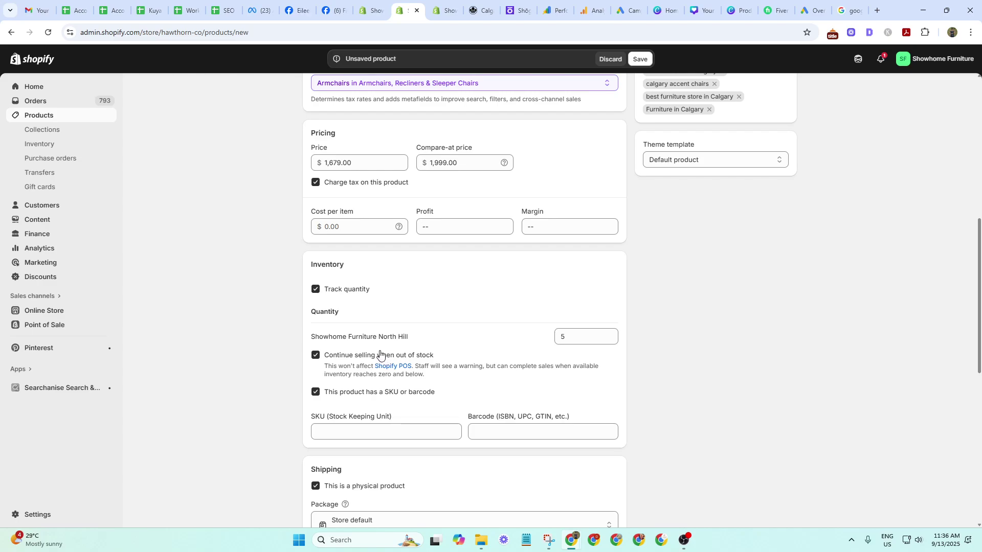
Copy the Raeleigh Tan Faux Leather Accent Chair's manufacturer SKU from the spreadsheet and enter it as the Shopify product's SKU, 69988.
scroll(375, 397, down, 2)
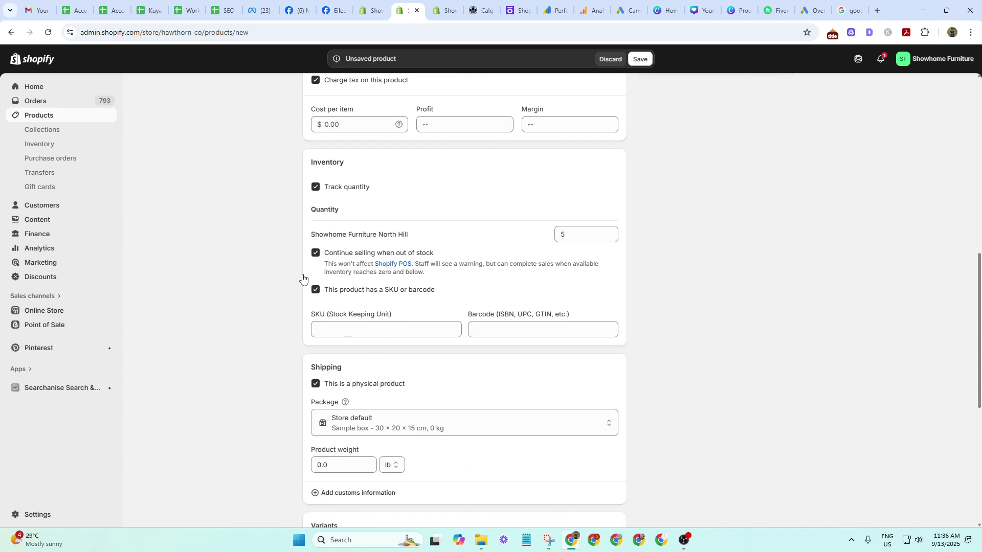
click(351, 324)
key(alt+Tab)
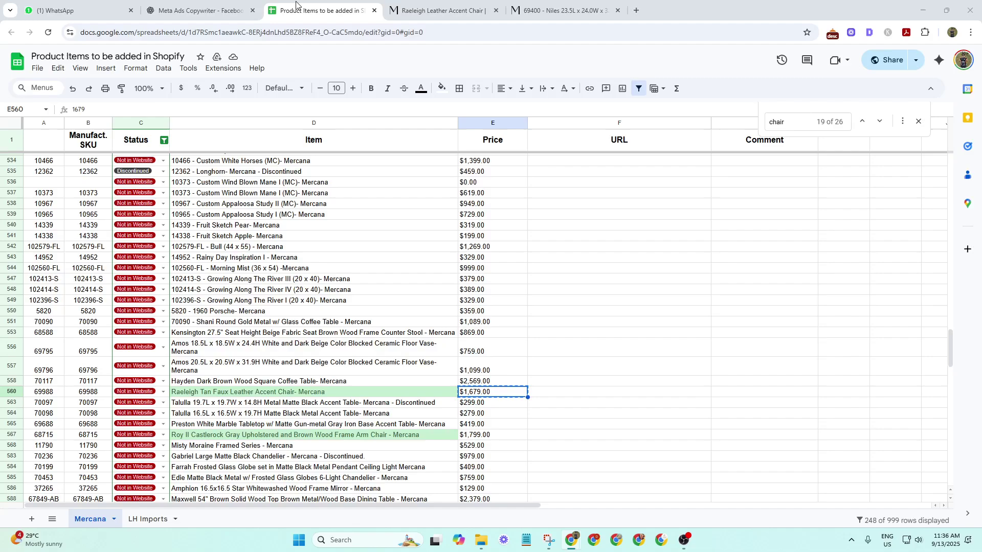
click(86, 392)
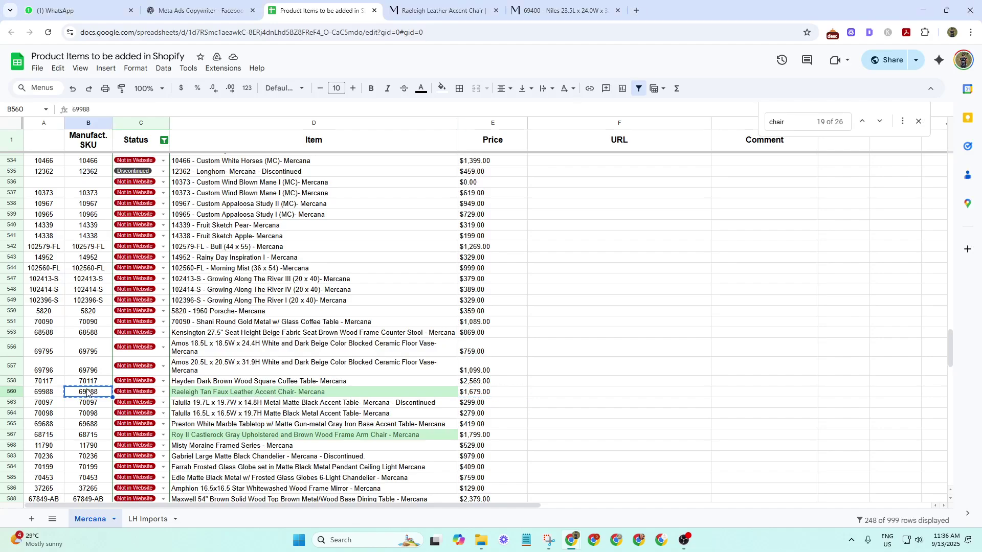
key(ctrl+c)
key(alt+Tab)
key(ctrl+v)
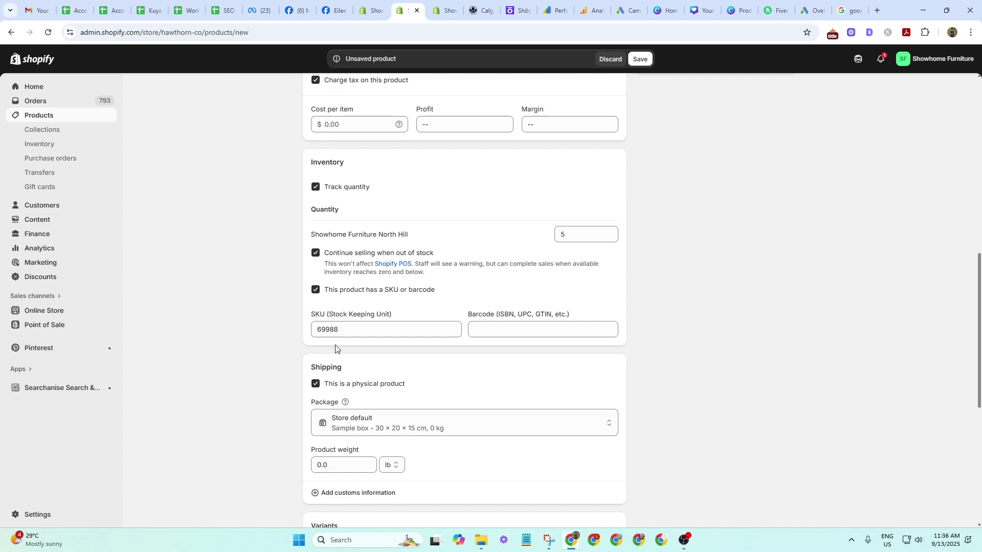
Look up the chair's weight on its Mercana product page by checking the specifications and searching the page for "weight".
scroll(335, 351, down, 2)
mouse_move(347, 301)
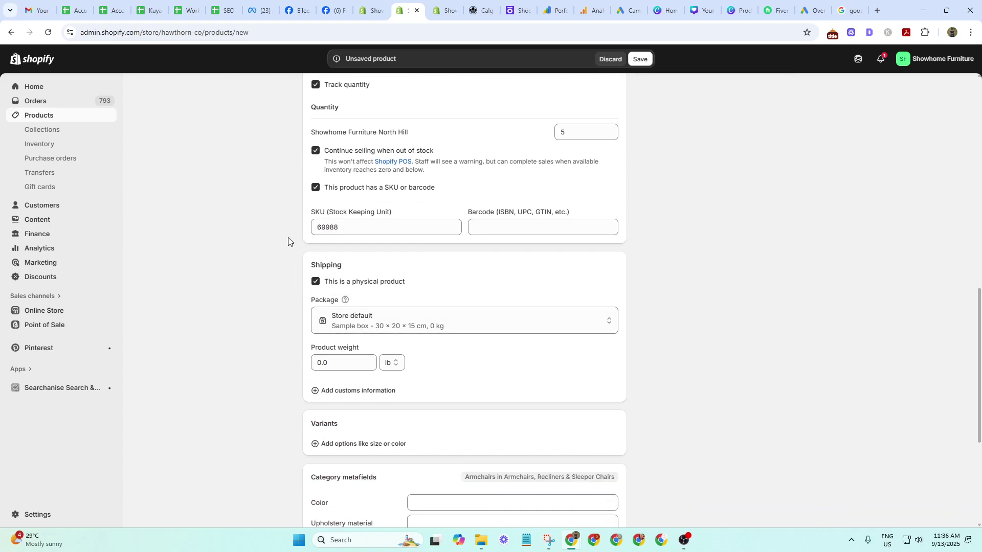
click(347, 361)
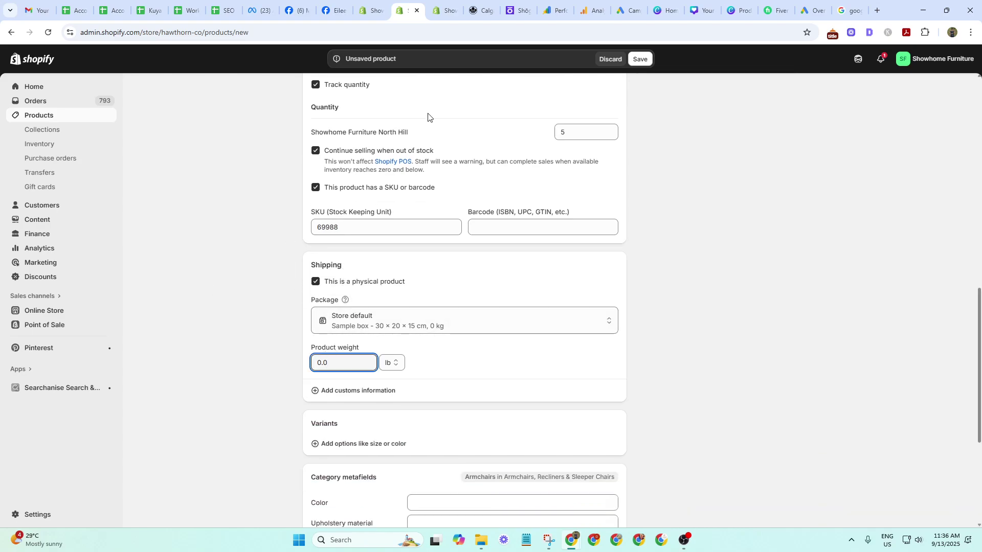
key(alt+Tab)
key(ctrl+Tab)
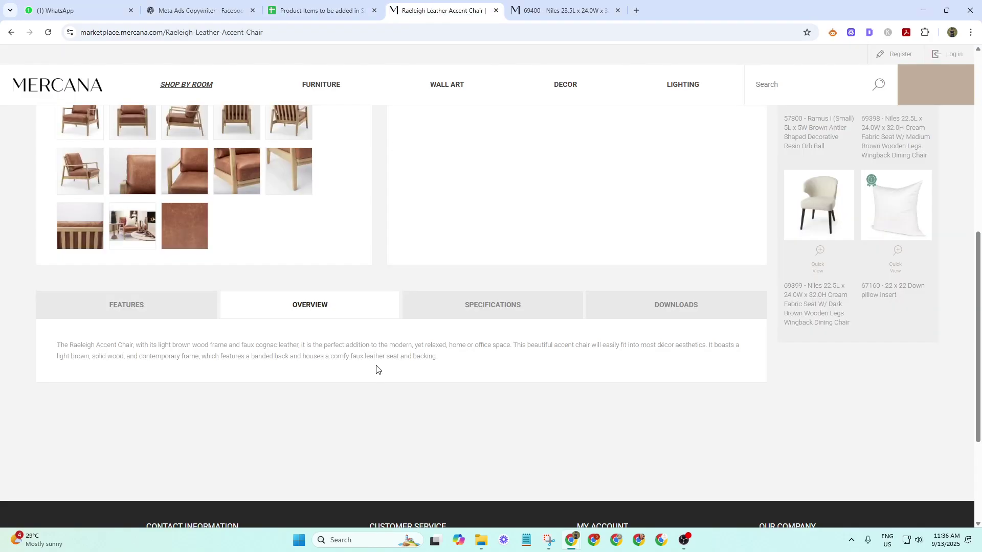
scroll(335, 383, down, 2)
scroll(561, 292, up, 2)
click(532, 302)
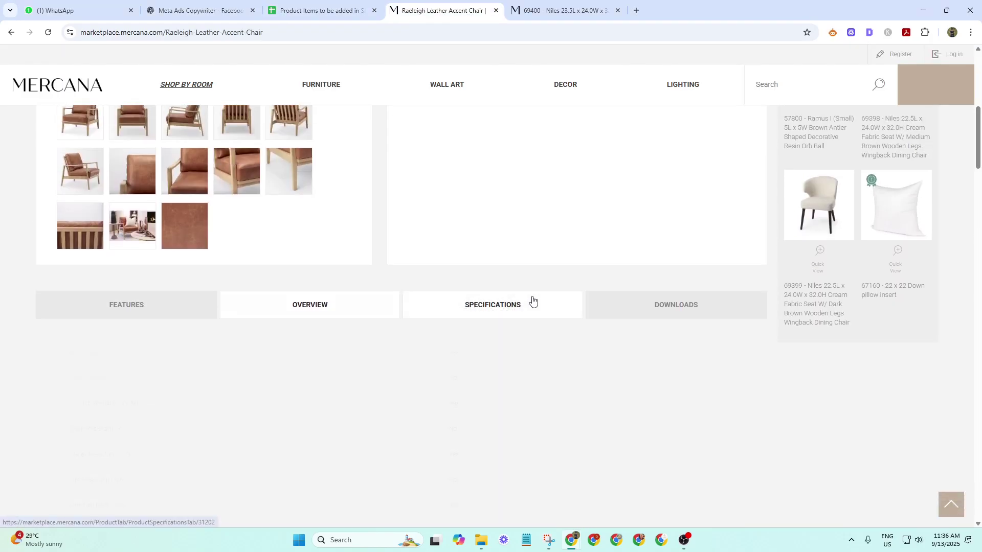
scroll(150, 403, down, 4)
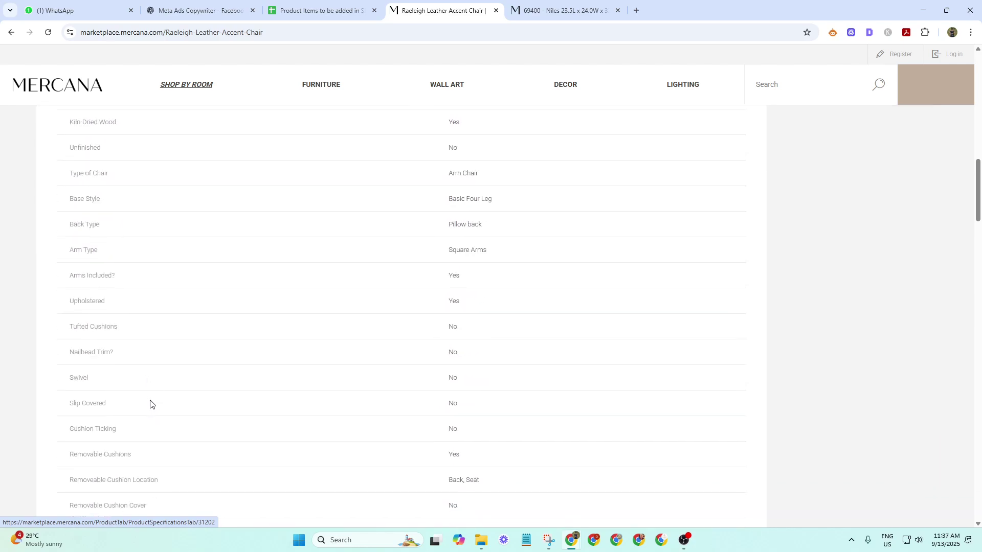
scroll(150, 403, down, 8)
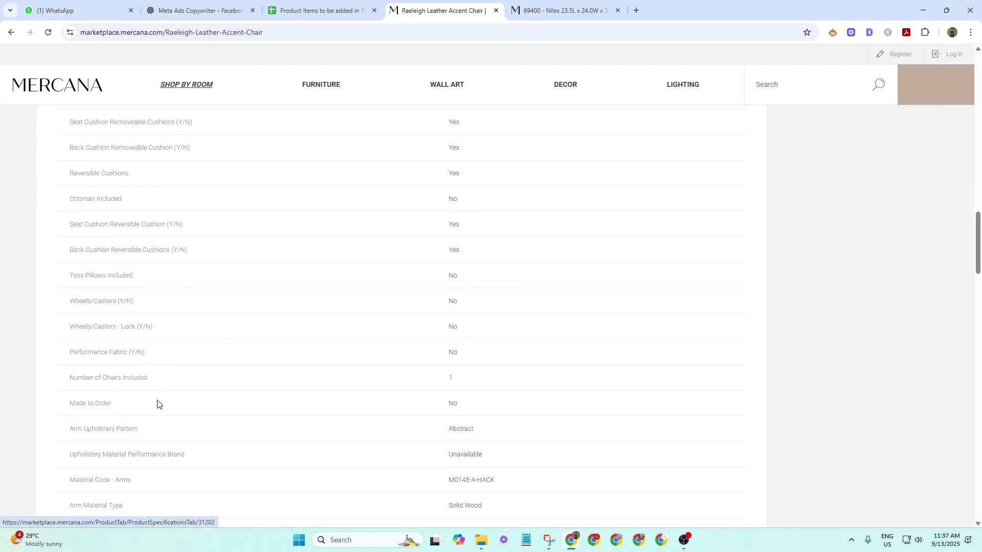
key(ctrl+f)
text(weight)
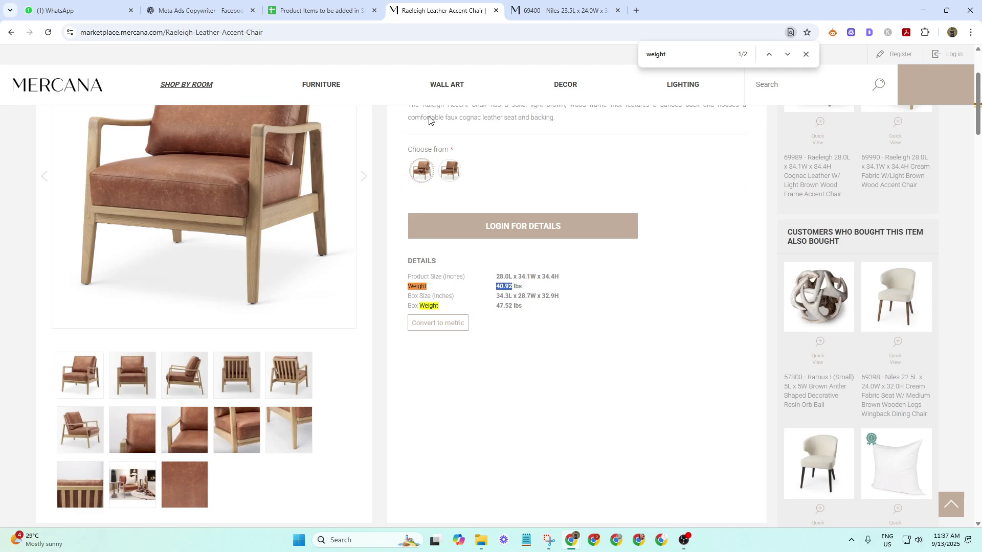
Back in the new Shopify product, set the product weight to 40.92 lb.
key(alt+Tab)
click(337, 362)
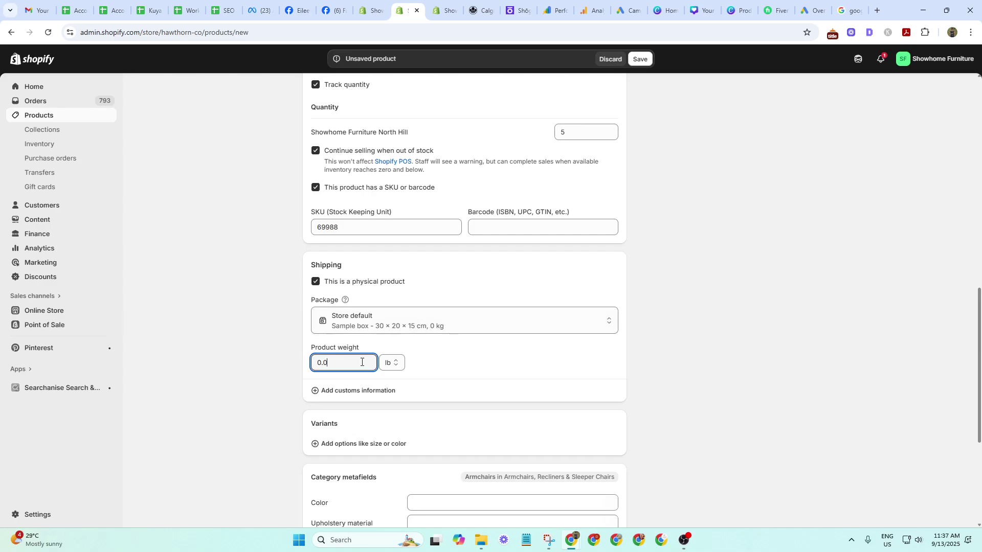
text(40.92)
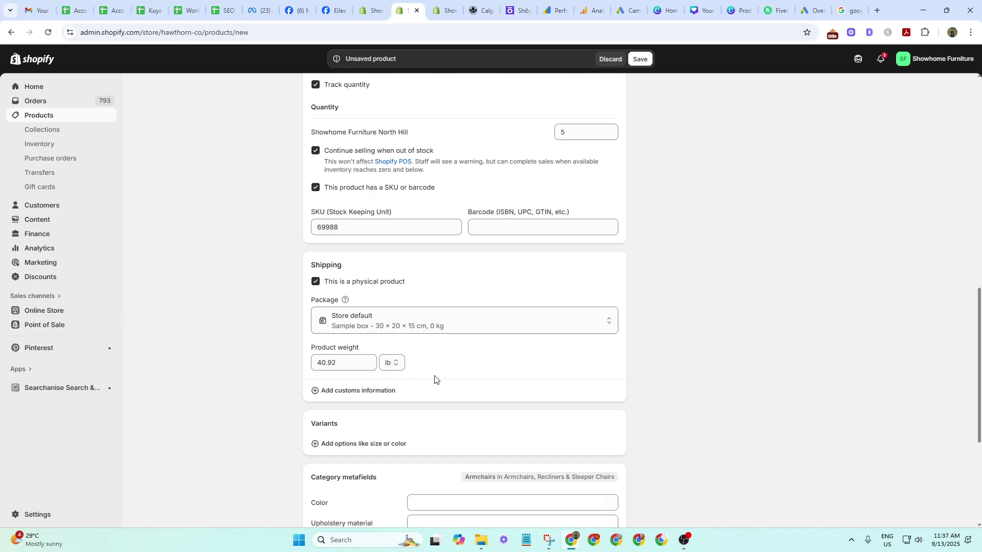
key(alt+Tab)
key(alt+Tab)
Review the product's variants section and check the chair's color choices on the Mercana product page.
scroll(411, 403, down, 2)
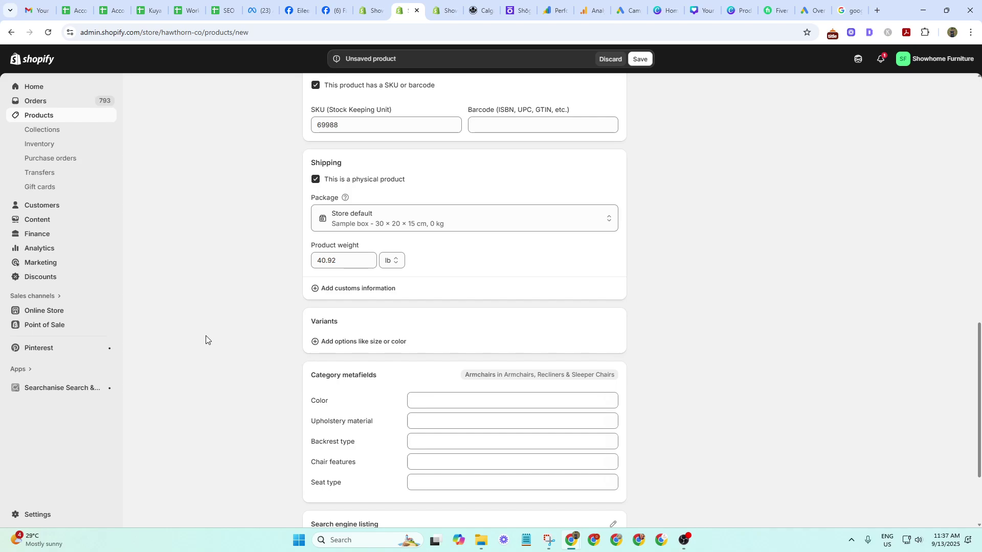
scroll(328, 195, down, 2)
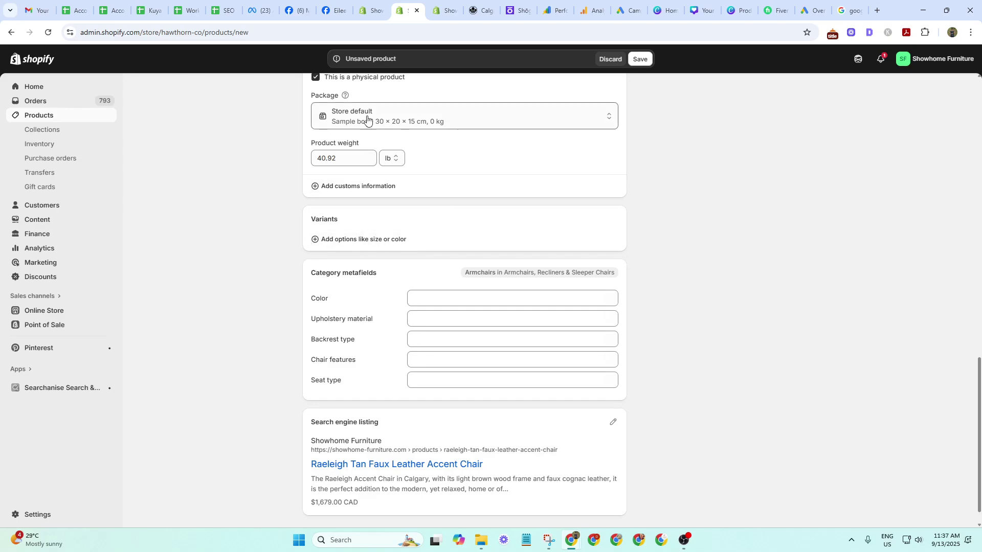
key(alt+Tab)
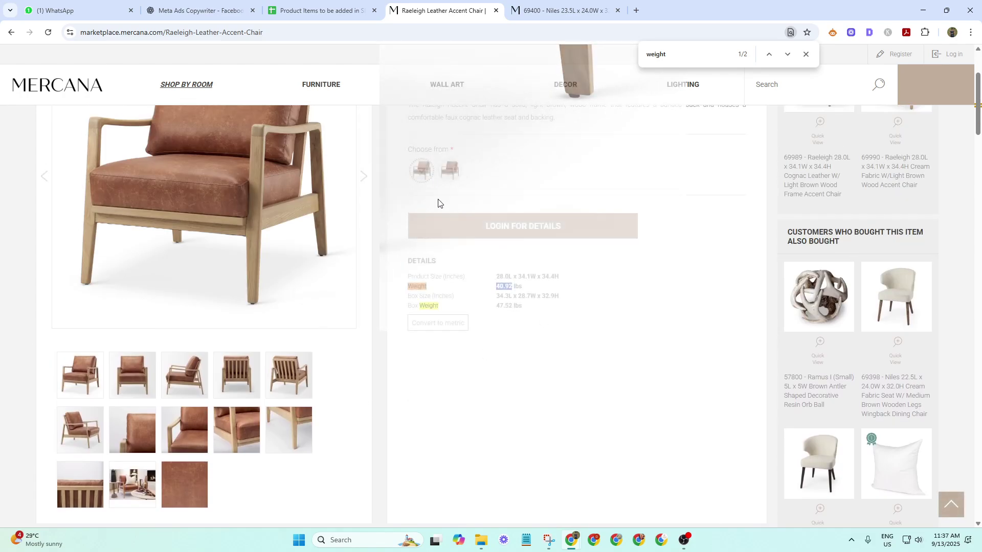
mouse_move(427, 172)
scroll(427, 172, up, 3)
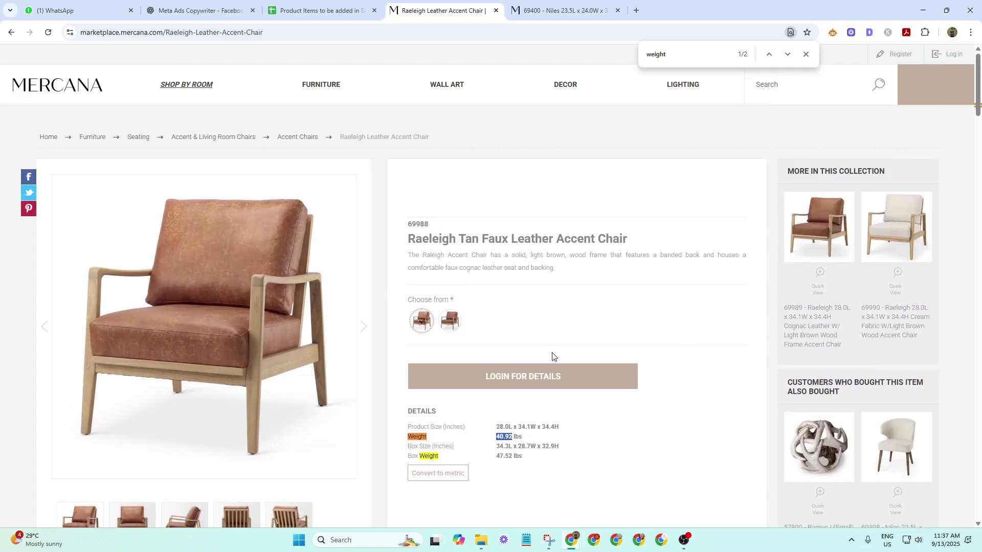
mouse_move(448, 323)
mouse_move(442, 330)
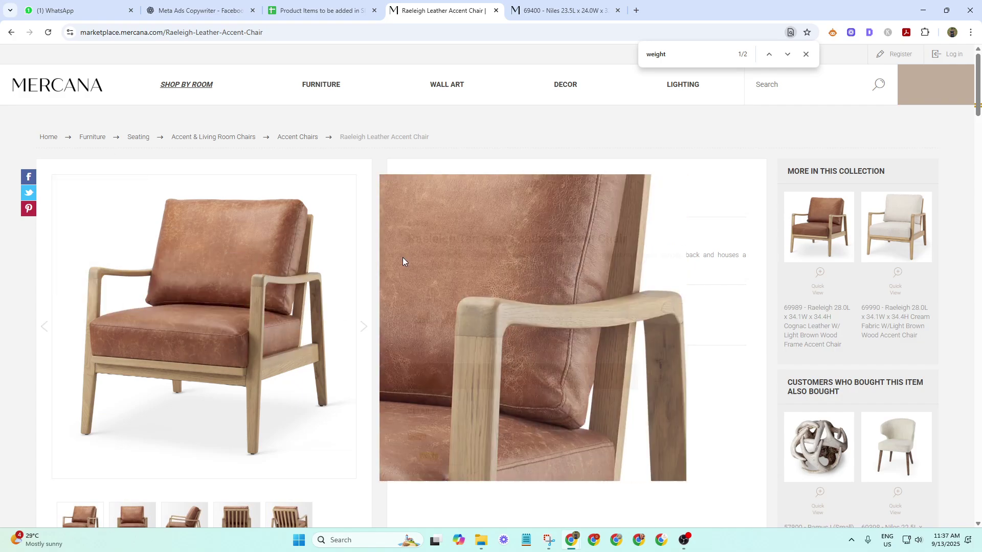
key(alt+Tab)
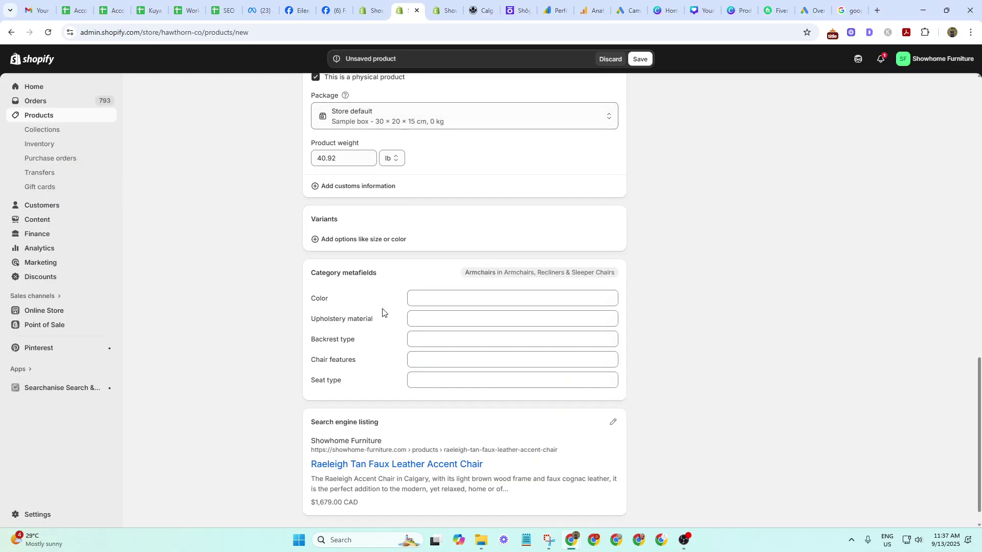
Open the new product's search engine listing for editing and check its page title.
scroll(362, 296, down, 1)
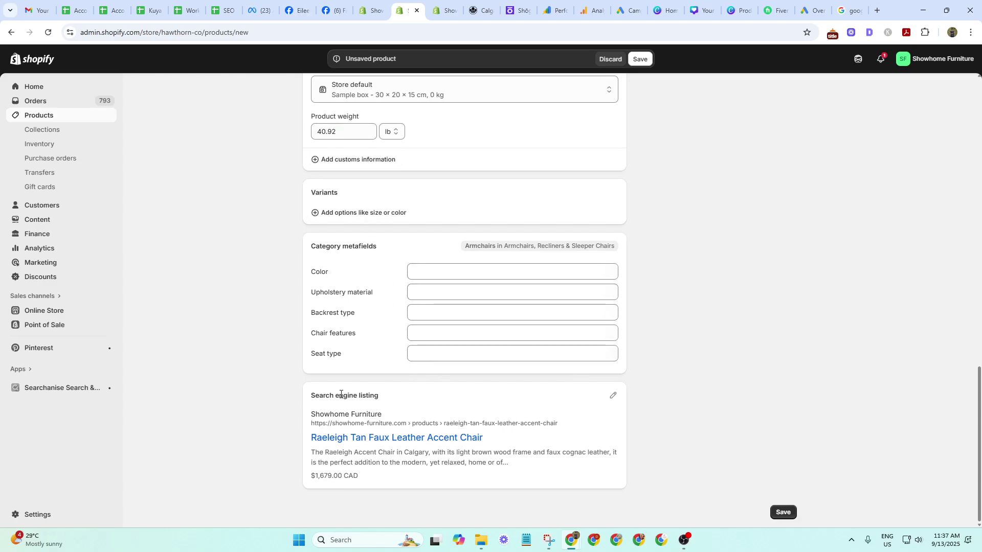
click(612, 396)
scroll(512, 383, down, 4)
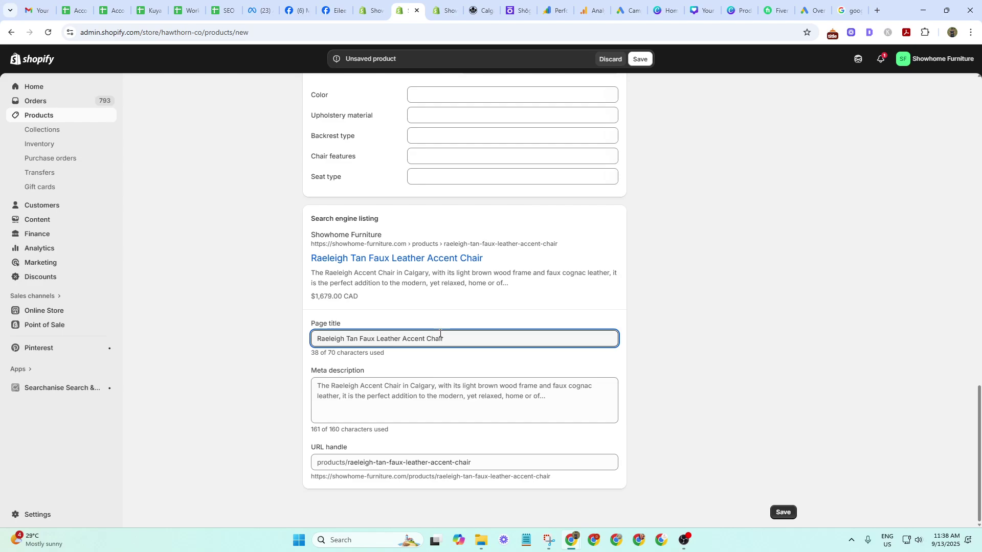
drag(403, 339, 469, 338)
click(486, 341)
Trim the meta description so that it ends after "home or office space.".
click(338, 395)
key(ctrl+v)
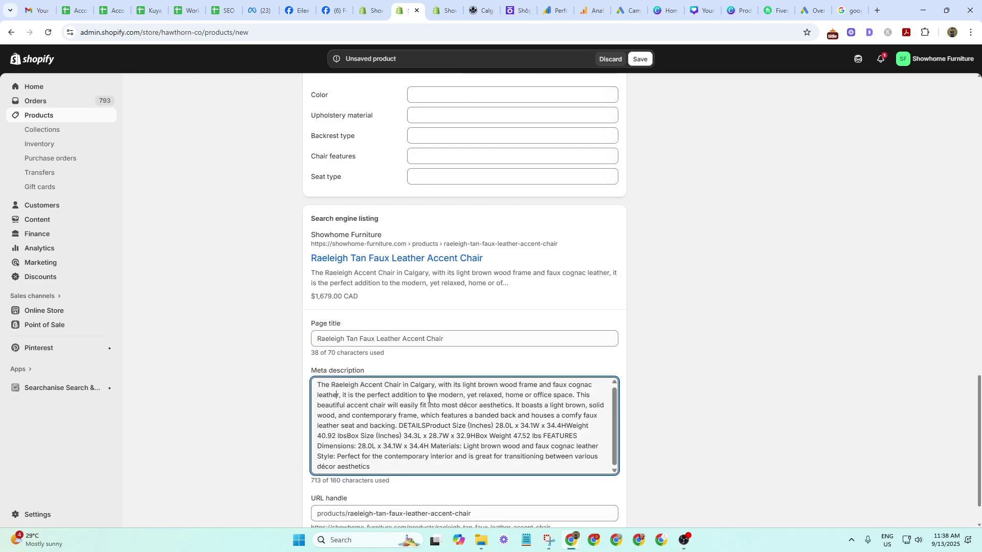
scroll(434, 374, down, 1)
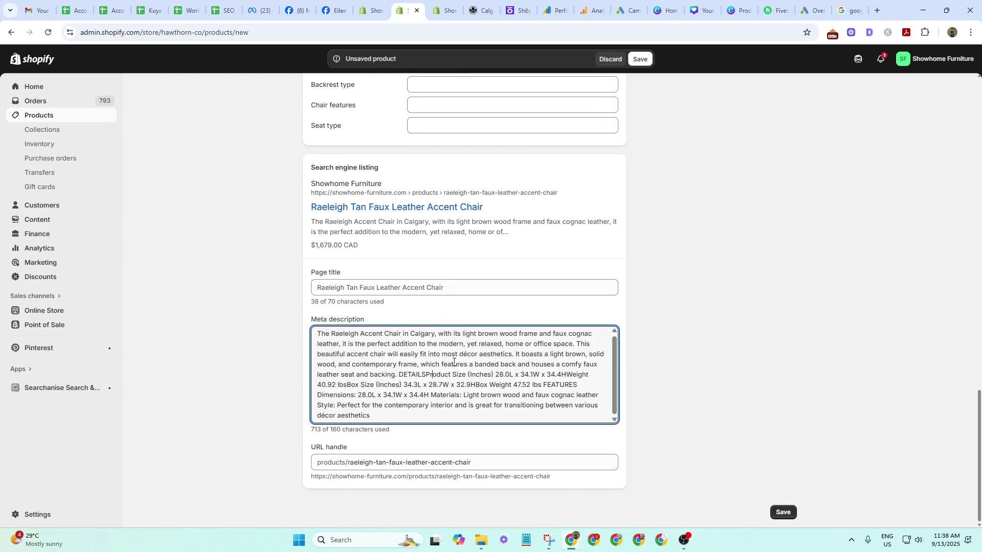
click(432, 375)
click(330, 431)
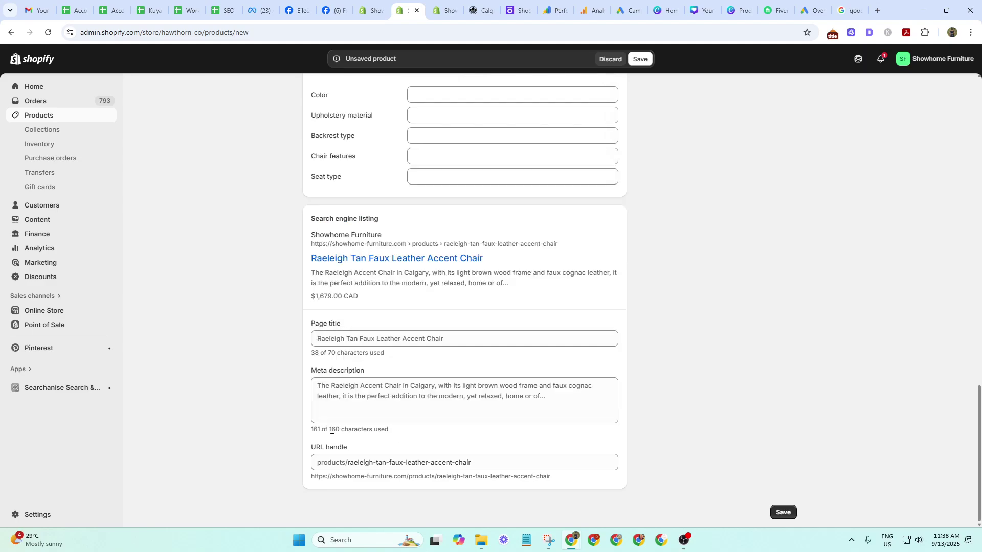
drag(330, 431, 390, 431)
click(469, 400)
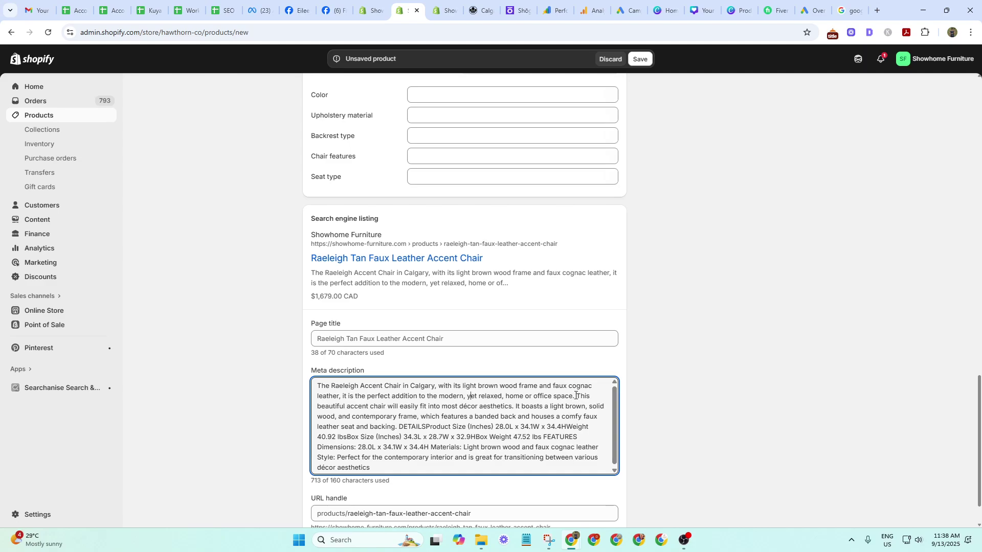
drag(576, 395, 598, 485)
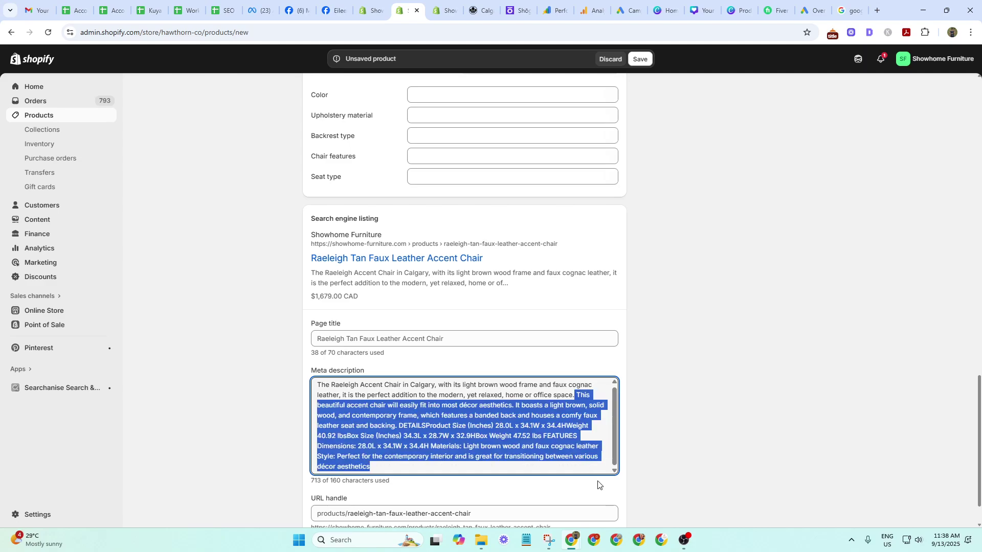
key(BackSpace)
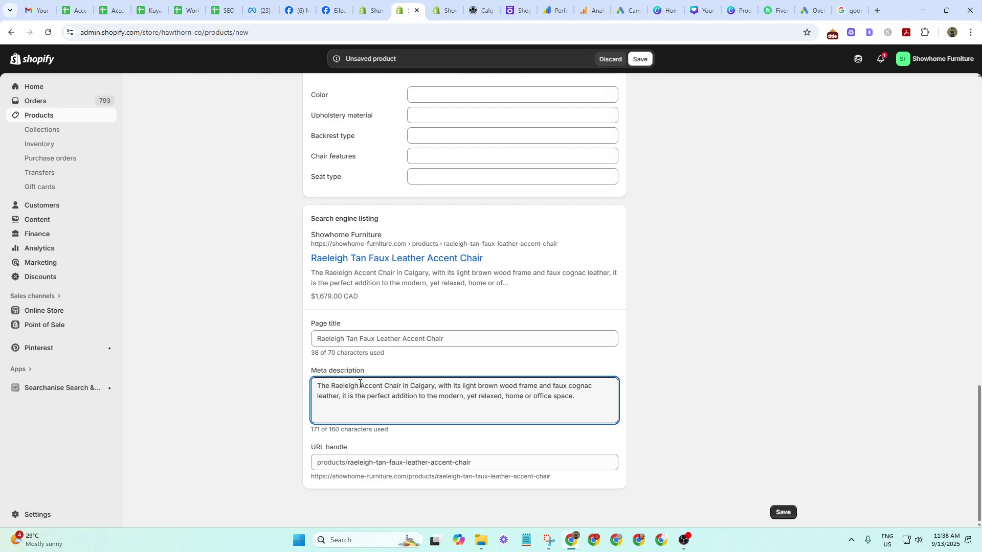
Shorten the meta description by replacing "the modern, yet relaxed," with "your", keeping the phrase "Accent Chair in Calgary".
drag(360, 386, 437, 385)
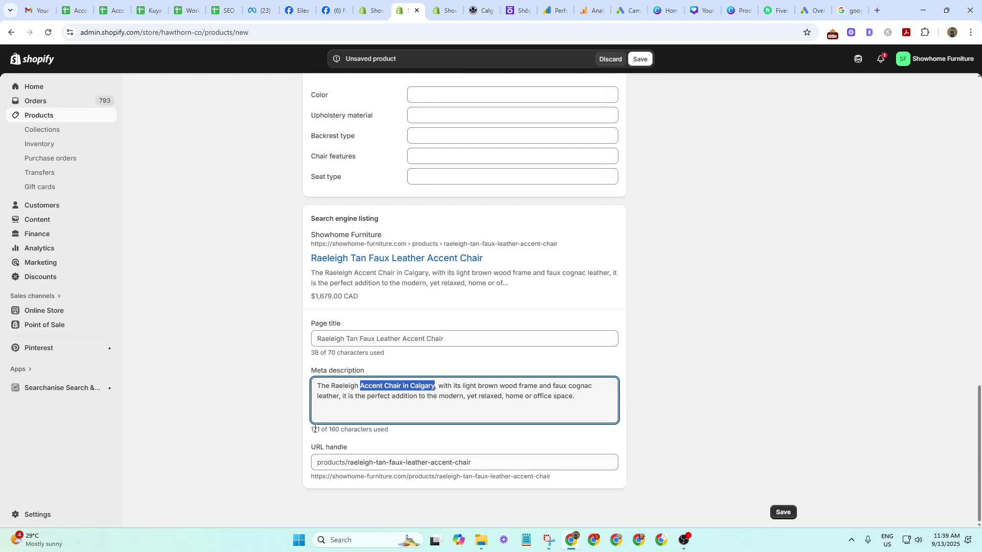
click(485, 392)
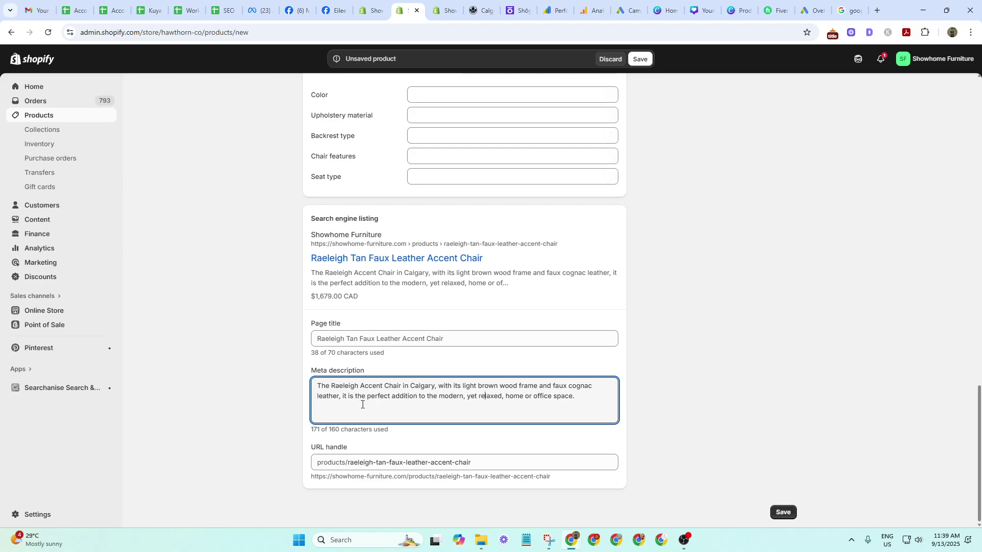
drag(427, 397, 507, 403)
text(your)
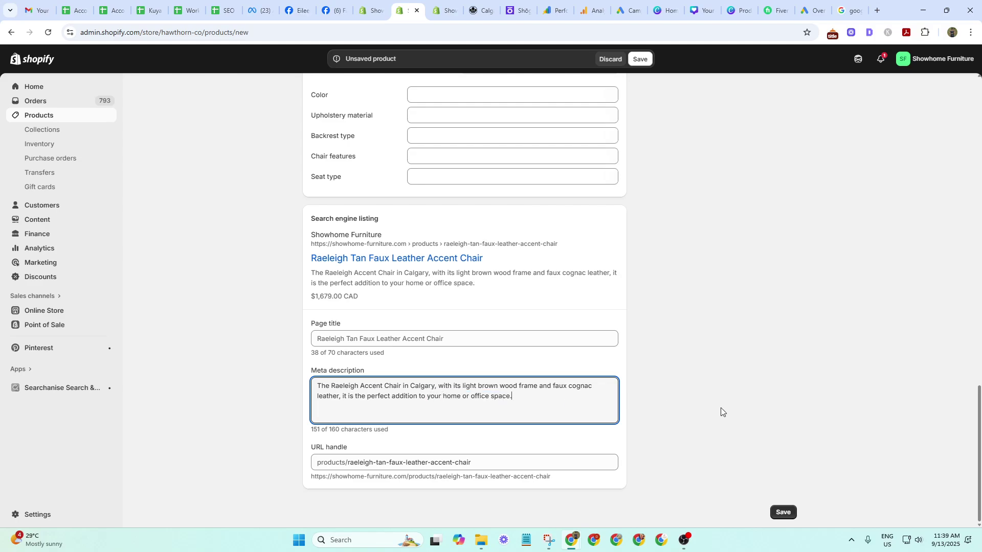
click(687, 419)
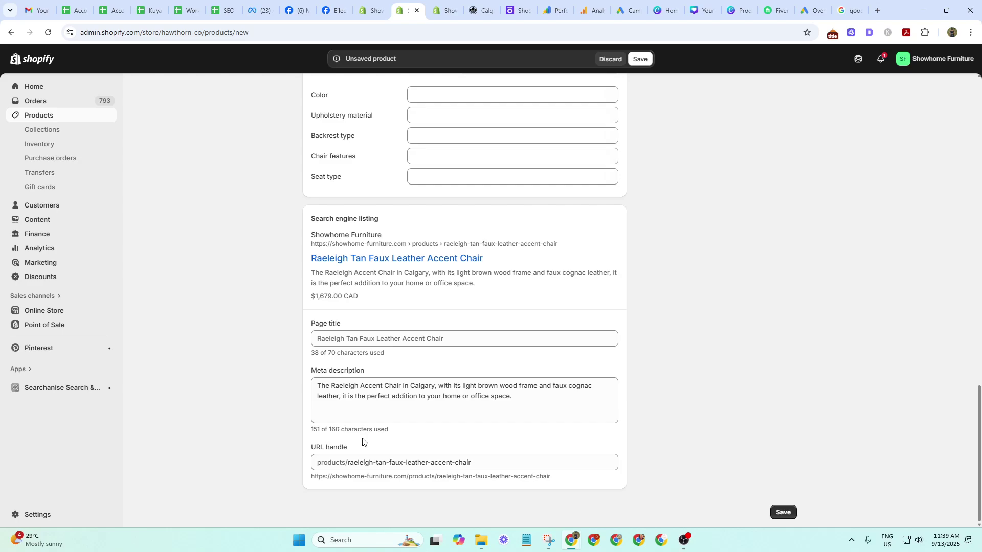
click(529, 404)
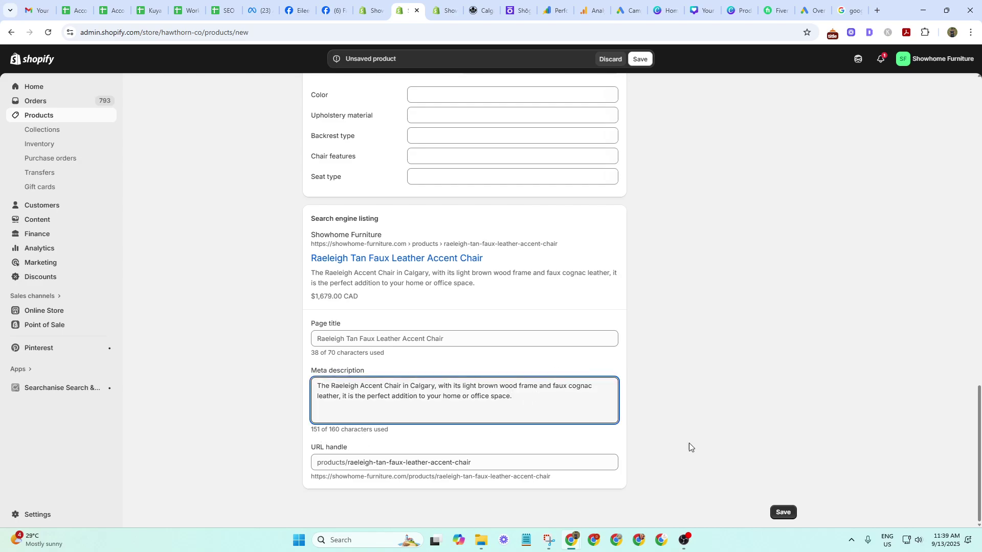
Save the new Raeleigh Tan Faux Leather Accent Chair product and look over the saved product page.
scroll(491, 401, up, 20)
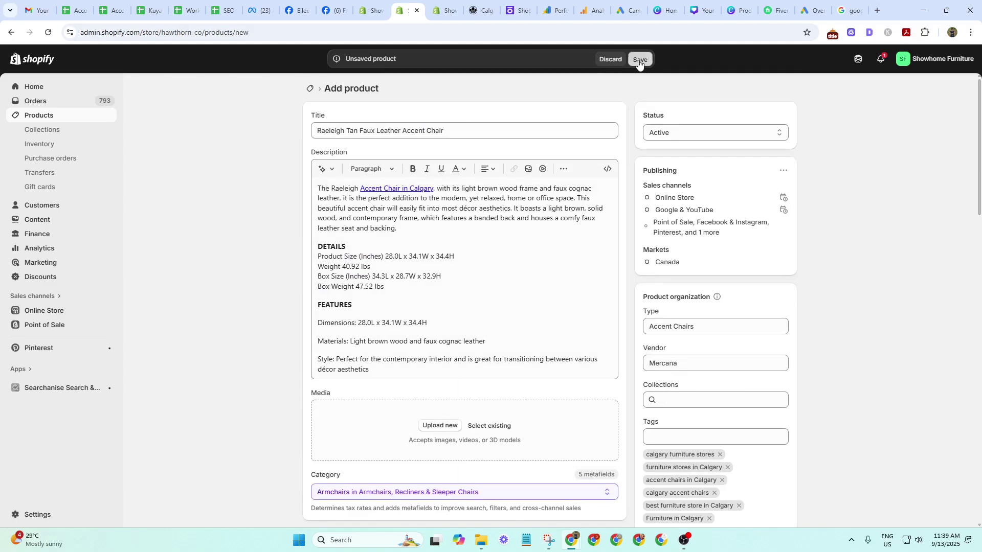
click(639, 65)
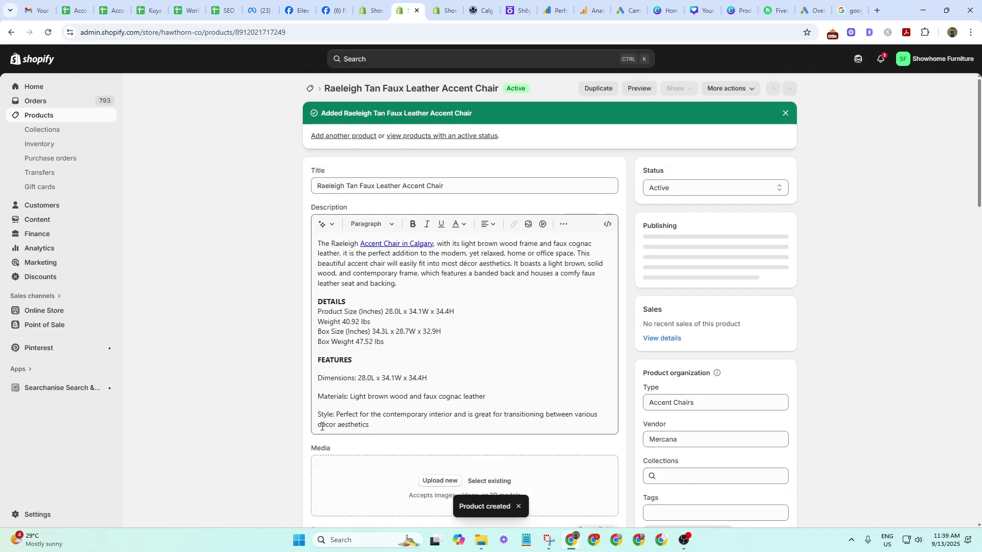
scroll(359, 386, down, 4)
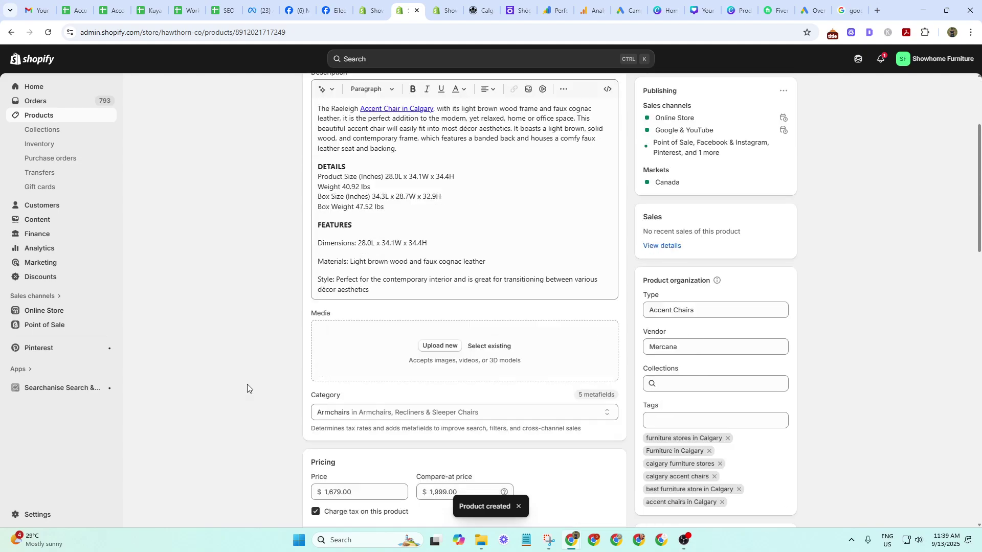
Review the saved product page's description, category choice, pricing, tags and inventory, leaving the Armchairs category as is.
scroll(422, 334, up, 3)
scroll(422, 333, up, 1)
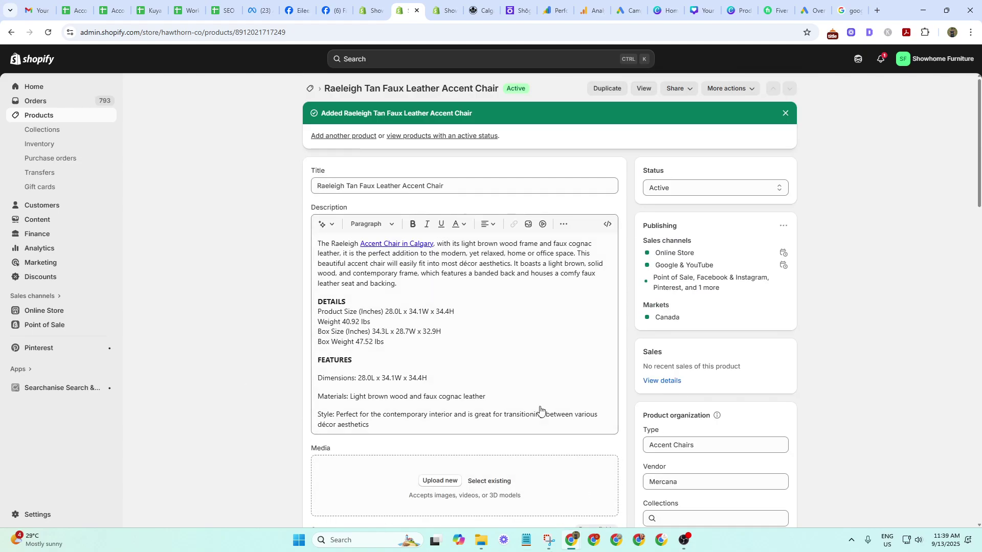
scroll(512, 378, down, 6)
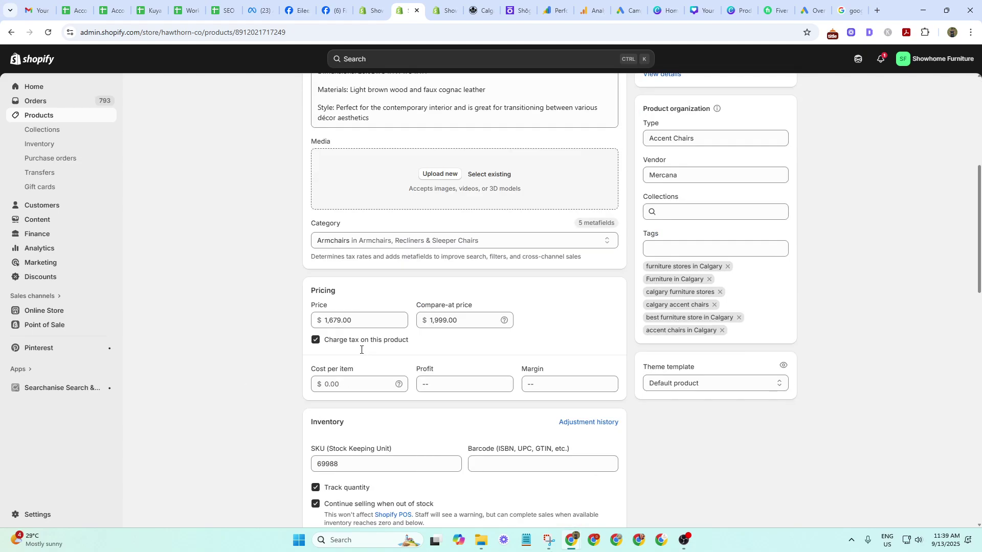
click(441, 239)
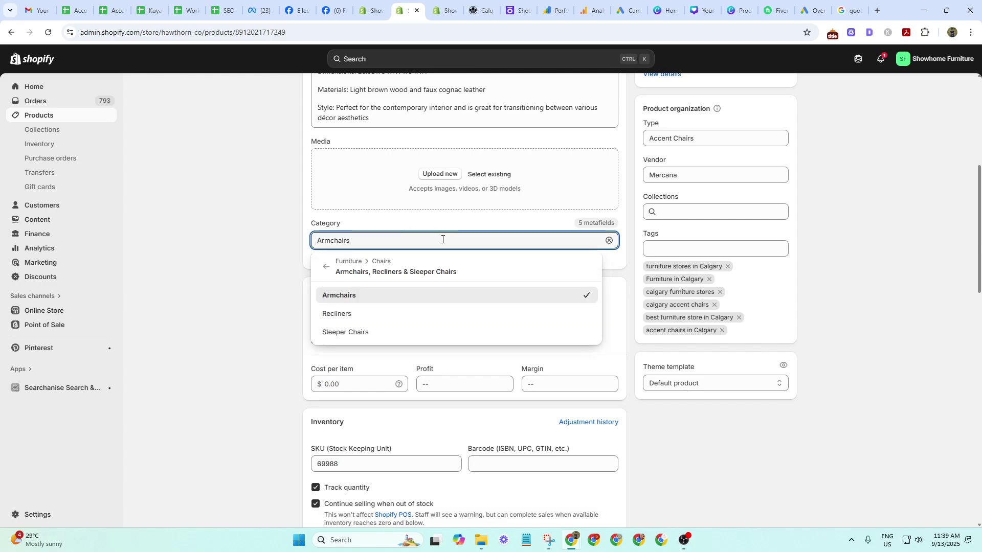
click(196, 309)
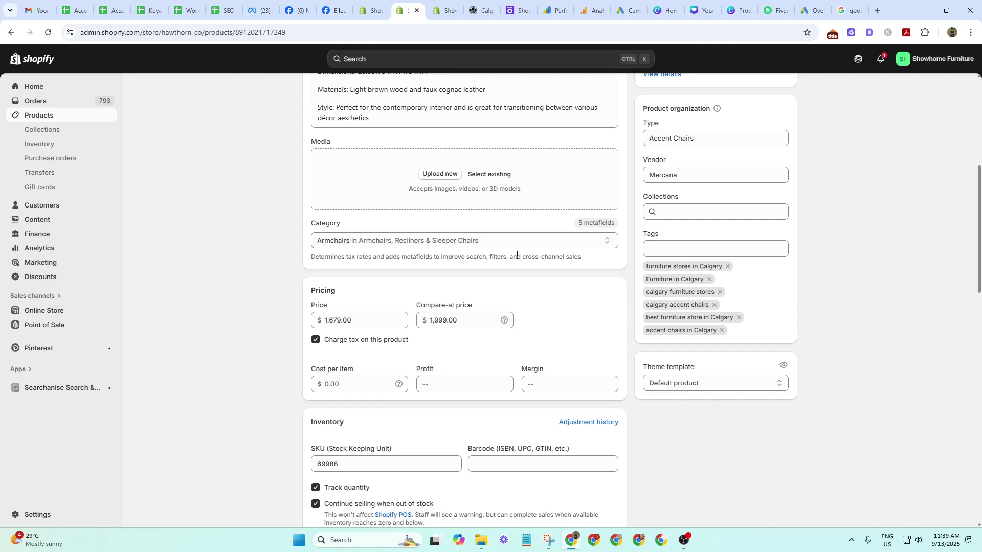
scroll(512, 256, up, 6)
scroll(445, 310, down, 10)
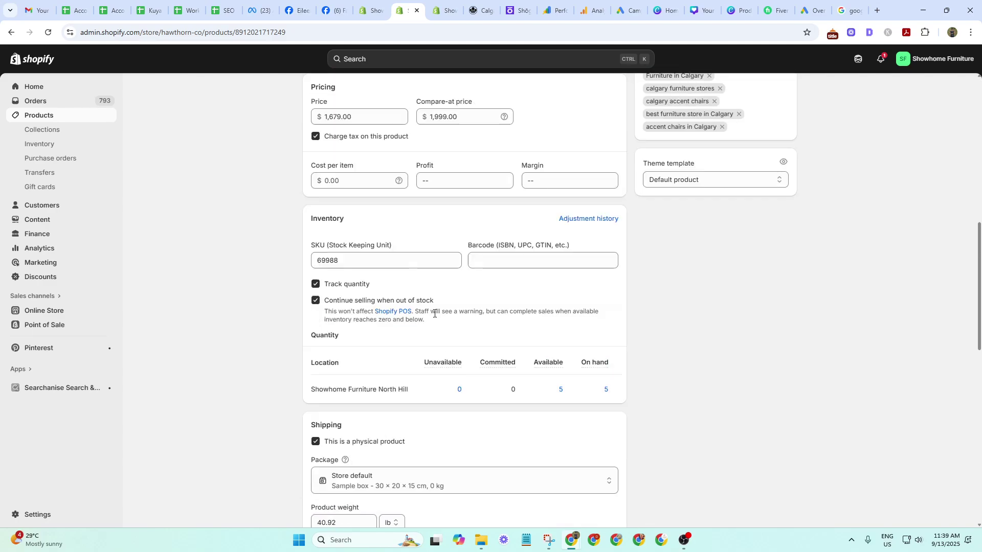
Compare the product's empty media section with the chair photo gallery on the Mercana product page.
key(alt+Tab)
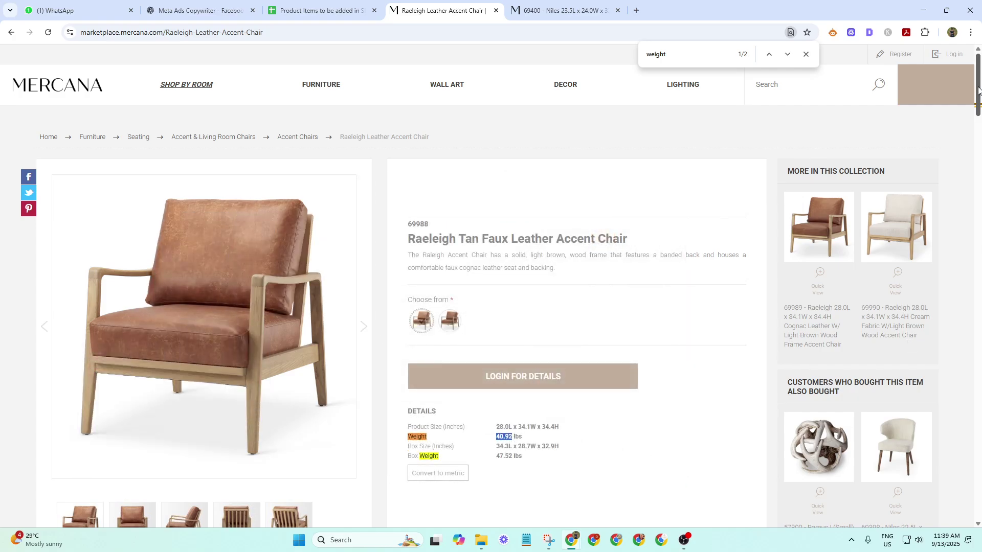
scroll(153, 307, down, 5)
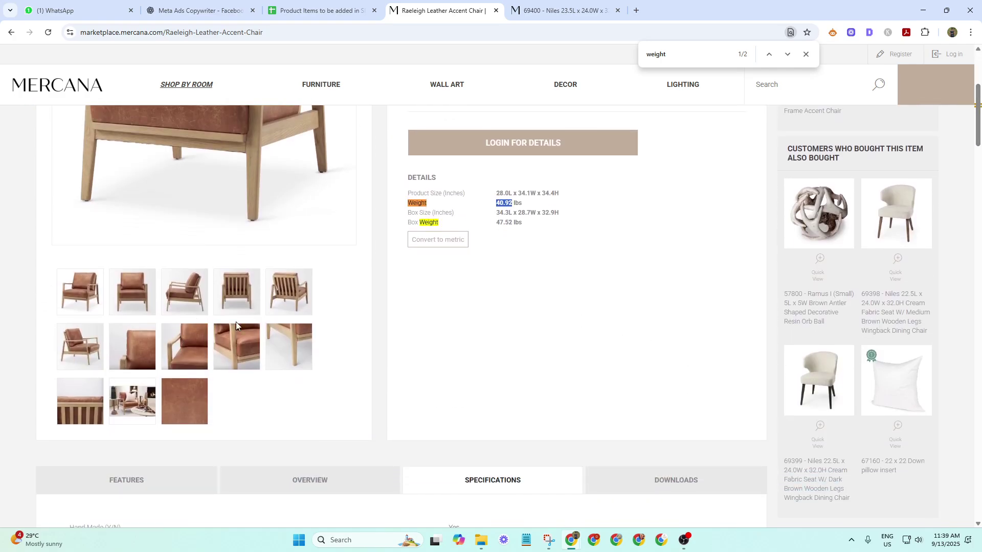
key(alt+Tab)
scroll(406, 274, up, 4)
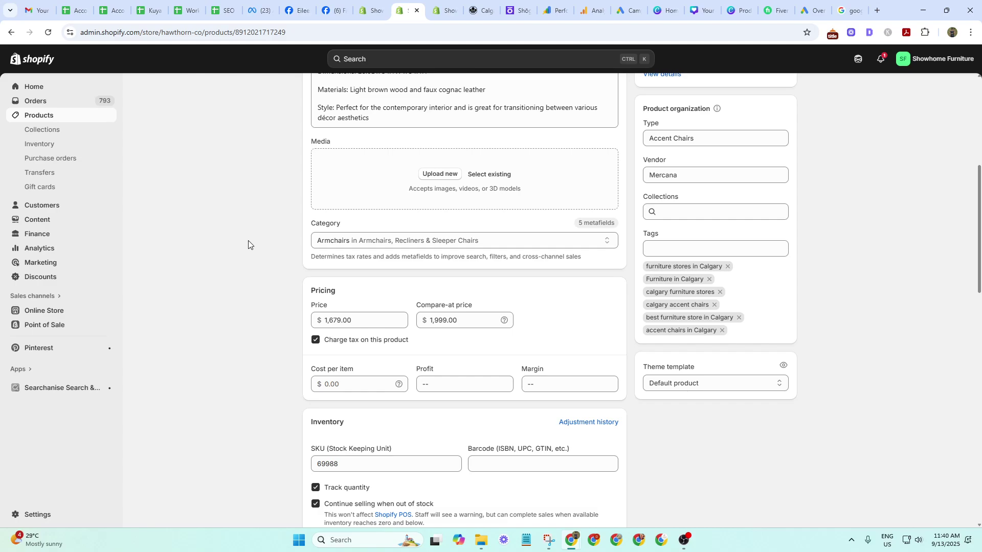
scroll(248, 245, up, 2)
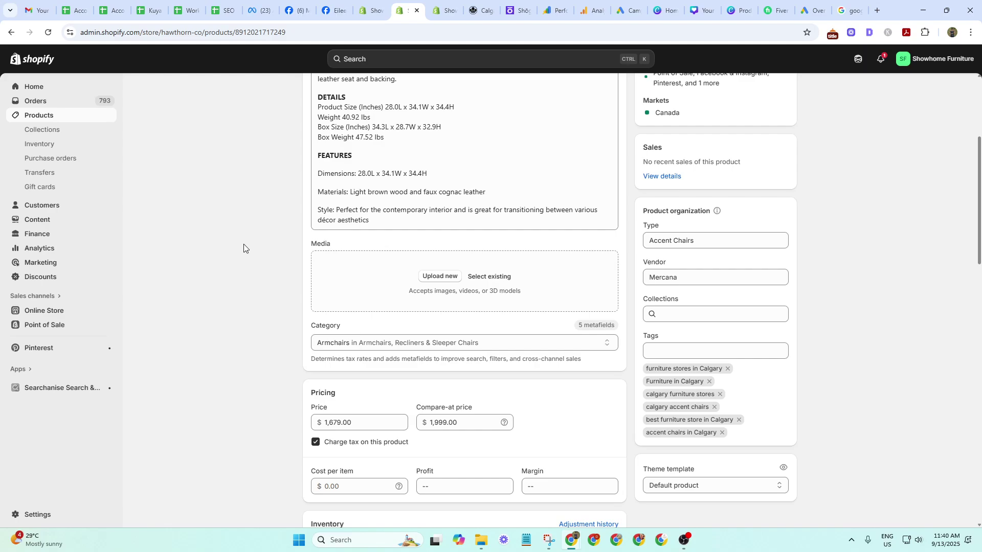
key(alt+Tab)
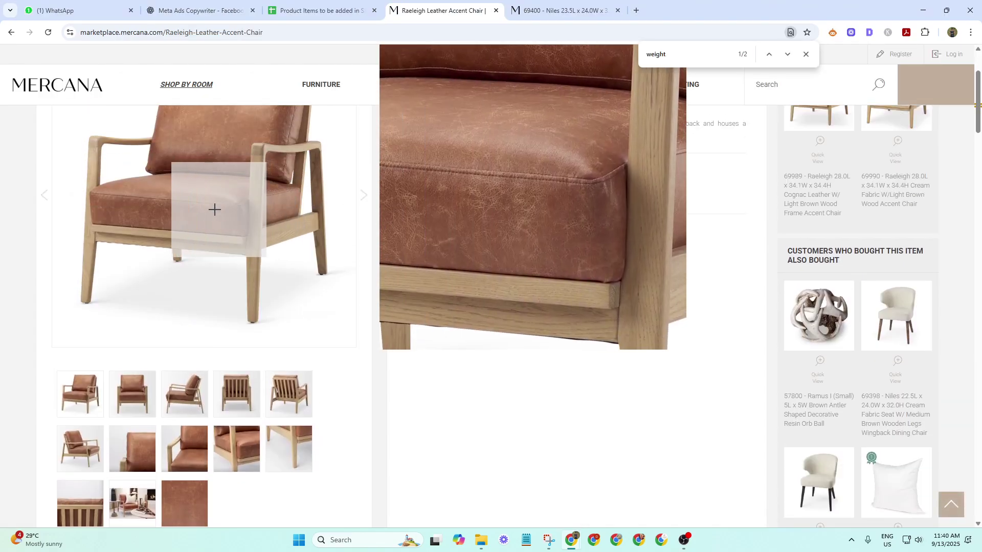
scroll(68, 415, down, 2)
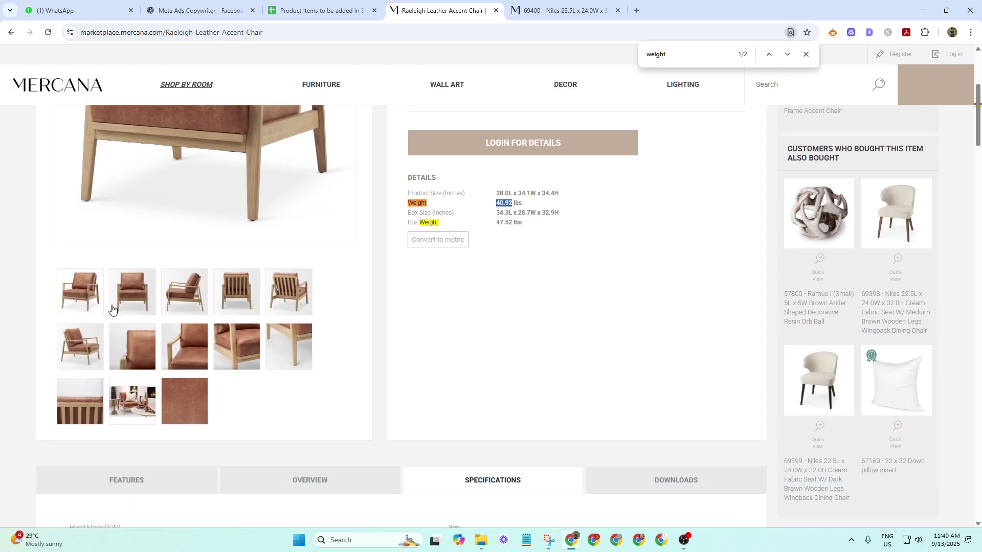
Enlarge the main Raeleigh chair photo on the Mercana page and open that first gallery image in its own tab.
scroll(109, 307, up, 2)
click(180, 227)
right_click(181, 231)
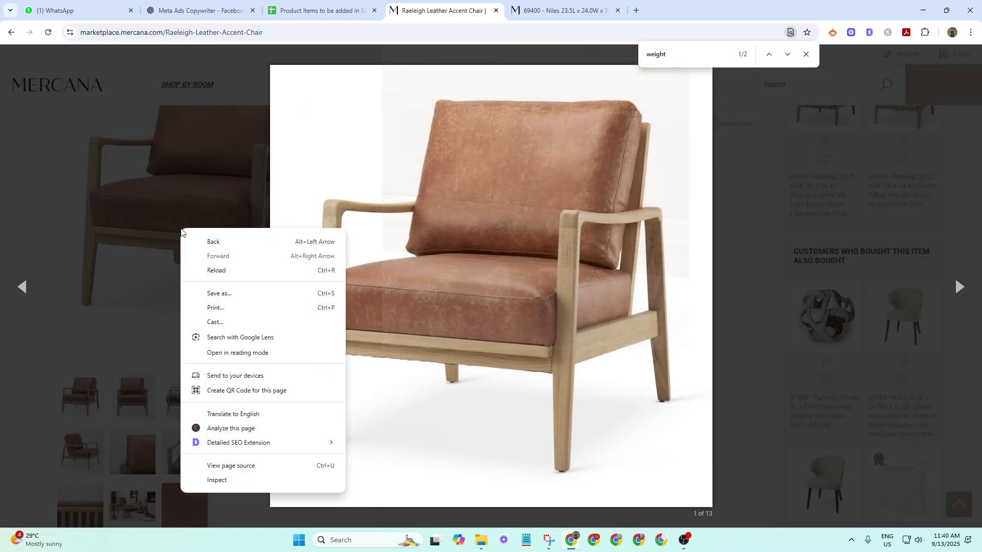
click(483, 199)
click(23, 288)
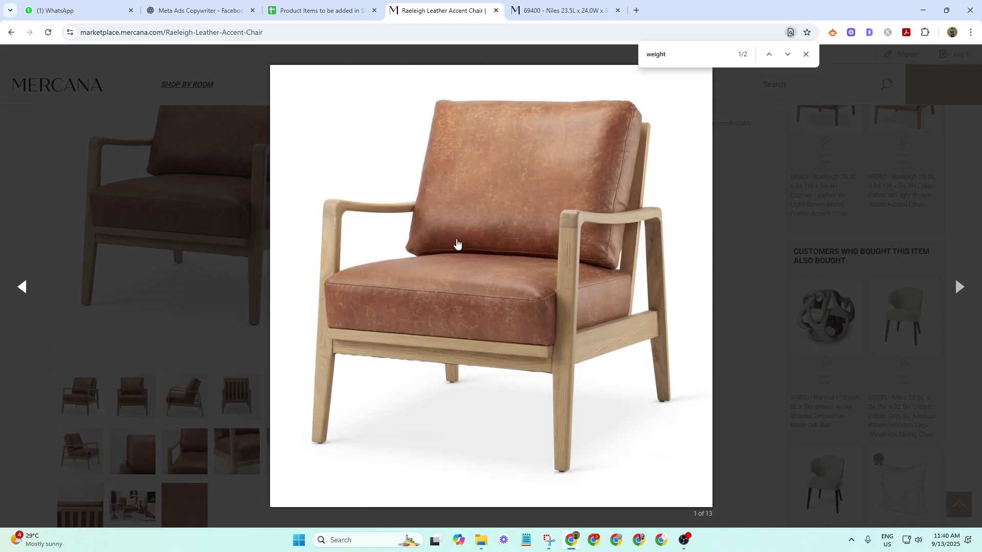
right_click(454, 240)
click(513, 253)
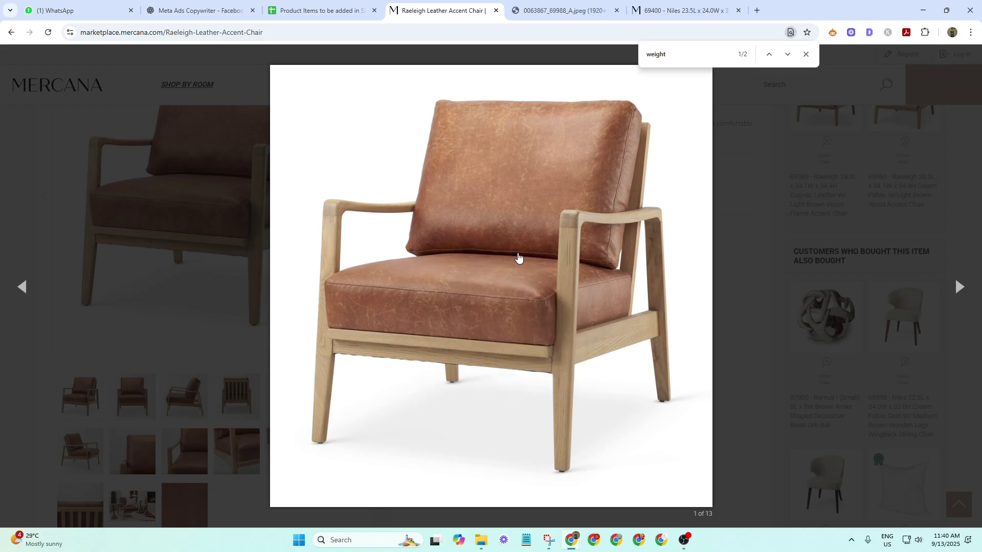
Dismiss the page text search and open the second, third and fourth gallery images in separate tabs.
click(809, 54)
click(522, 180)
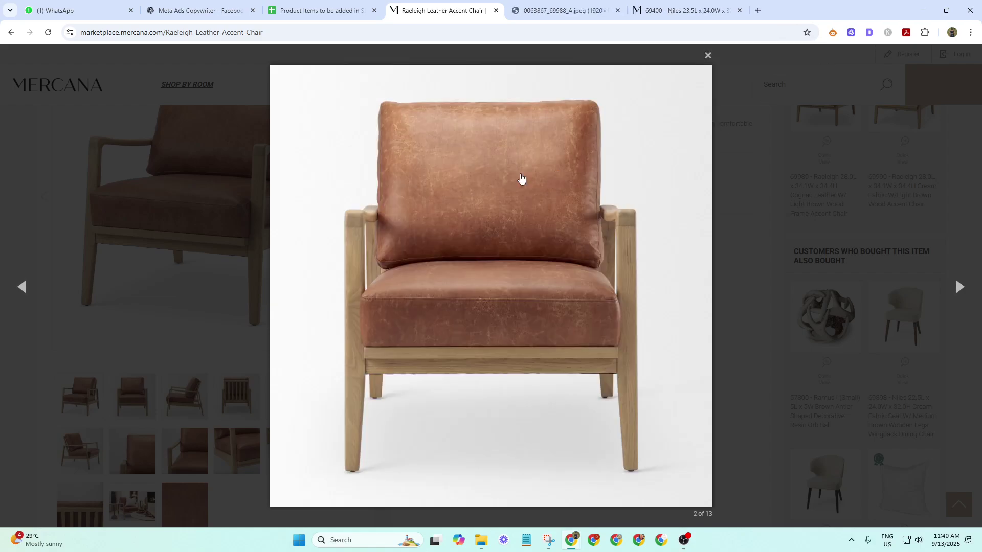
right_click(484, 195)
click(511, 204)
click(516, 219)
right_click(515, 216)
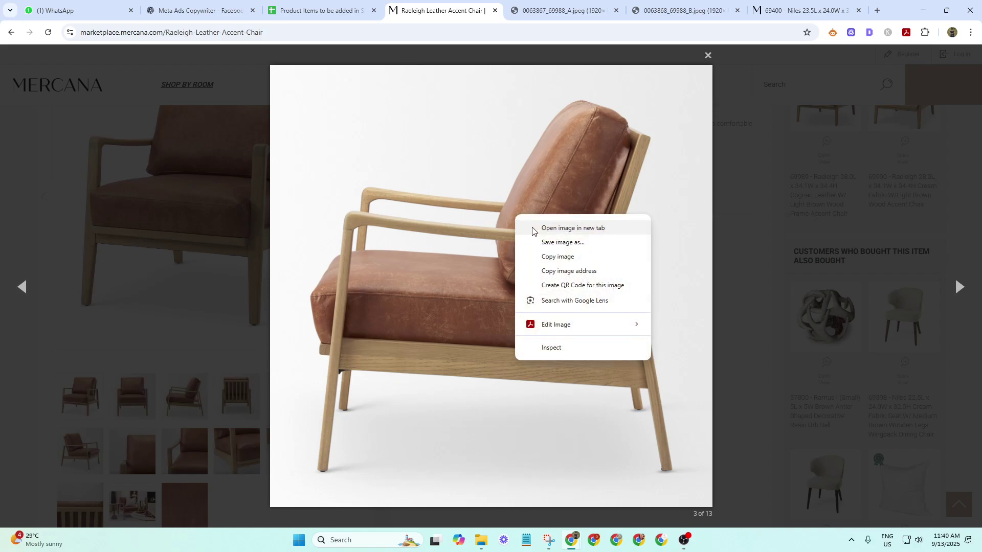
click(532, 228)
click(515, 222)
right_click(514, 220)
click(529, 228)
Open the fifth, sixth and seventh gallery images of the chair in separate tabs.
click(524, 235)
right_click(524, 235)
click(533, 239)
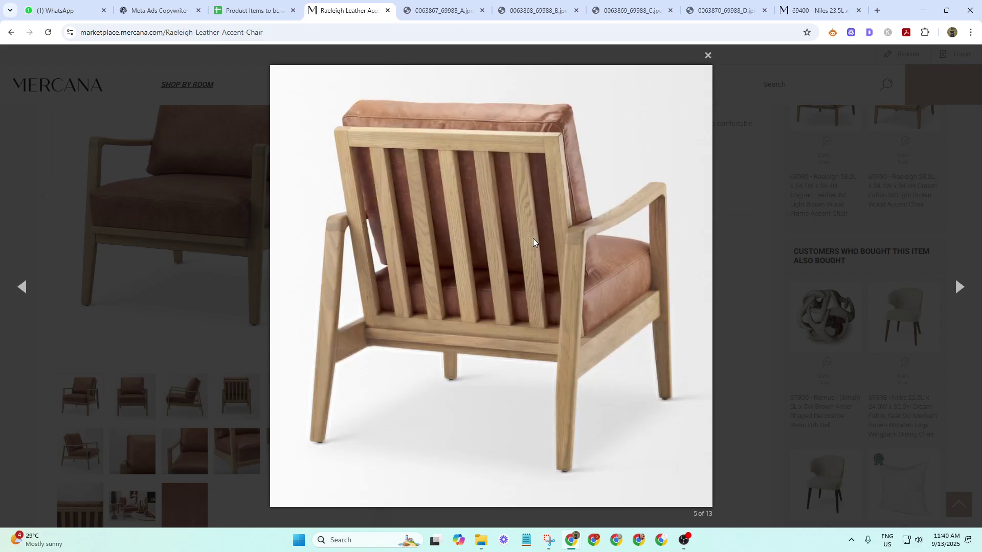
click(529, 245)
right_click(514, 255)
click(530, 263)
click(526, 266)
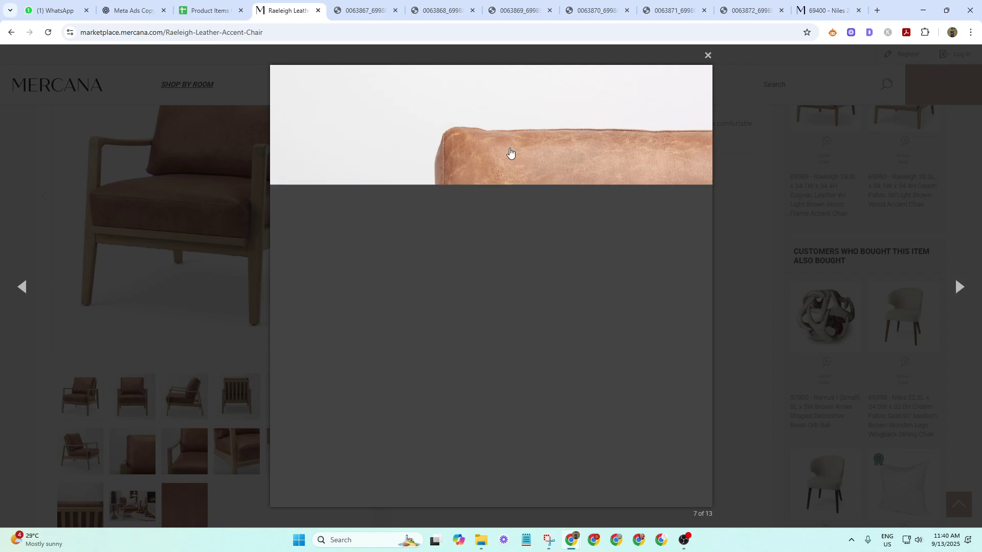
right_click(525, 176)
click(532, 185)
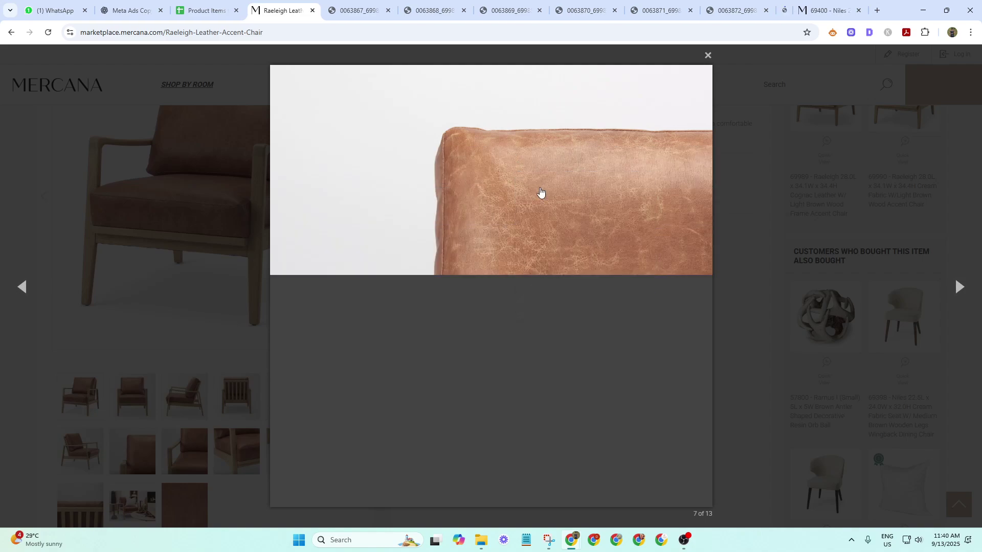
Open the eighth, ninth and tenth gallery images of the chair in separate tabs.
click(542, 192)
right_click(542, 192)
click(550, 199)
click(544, 216)
right_click(538, 206)
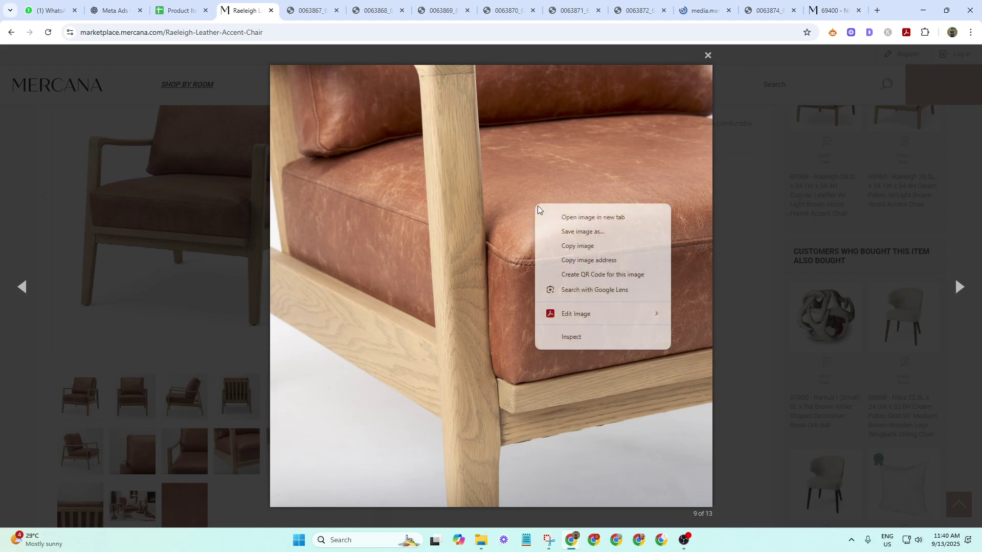
click(547, 214)
click(537, 215)
right_click(535, 213)
click(548, 223)
Open the last three gallery images, numbers 11 to 13, in separate tabs and close the enlarged image viewer.
click(548, 224)
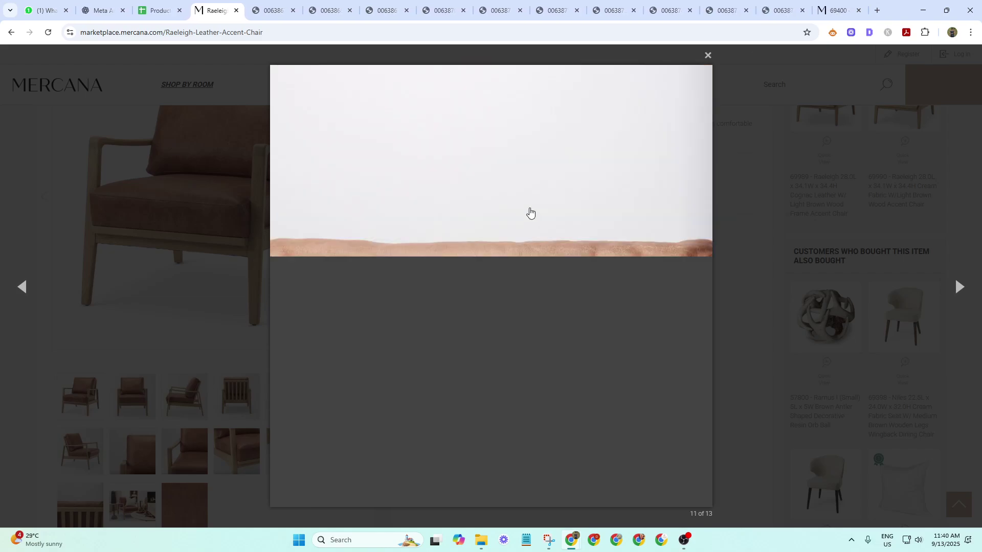
right_click(530, 206)
click(552, 218)
click(548, 216)
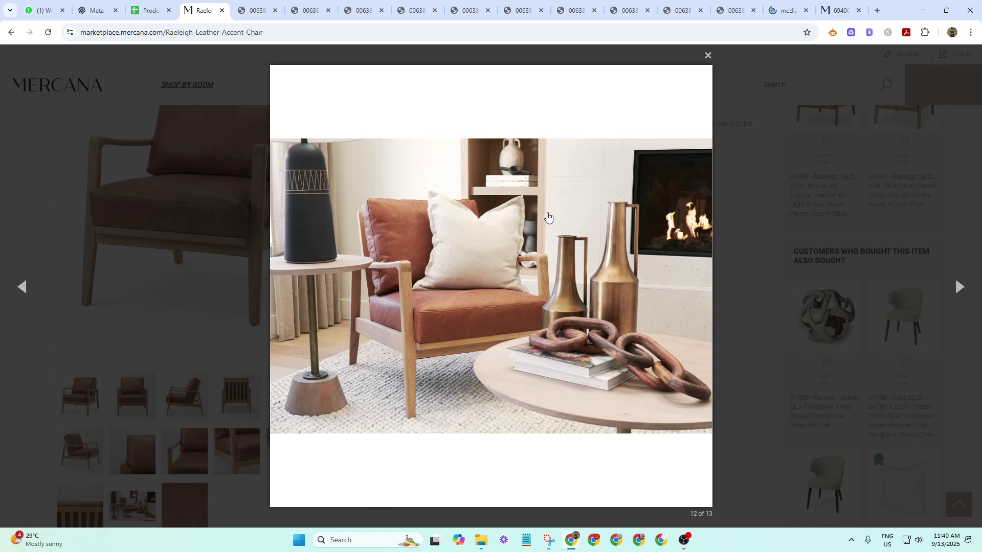
right_click(540, 205)
click(546, 215)
click(528, 219)
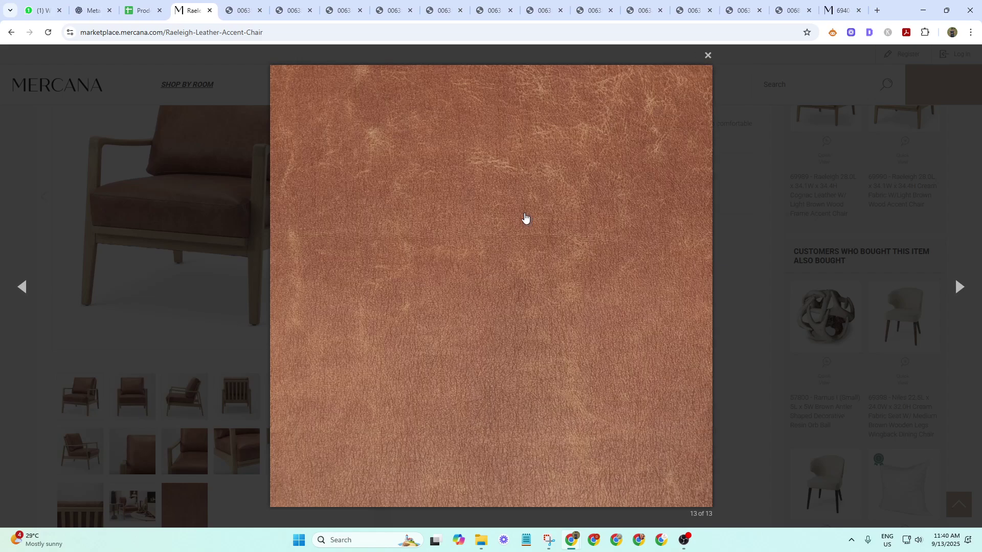
right_click(527, 215)
click(533, 223)
click(533, 220)
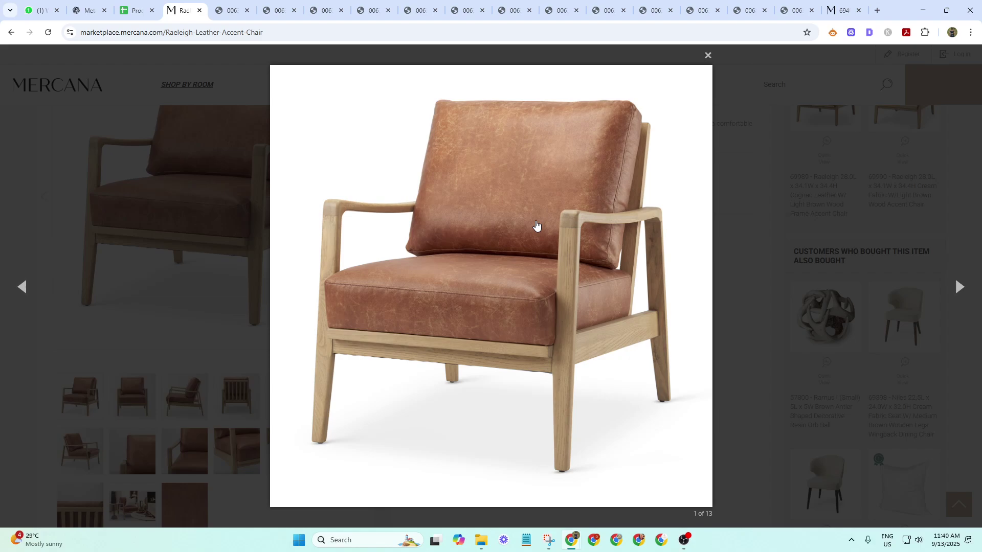
click(237, 131)
scroll(173, 196, down, 2)
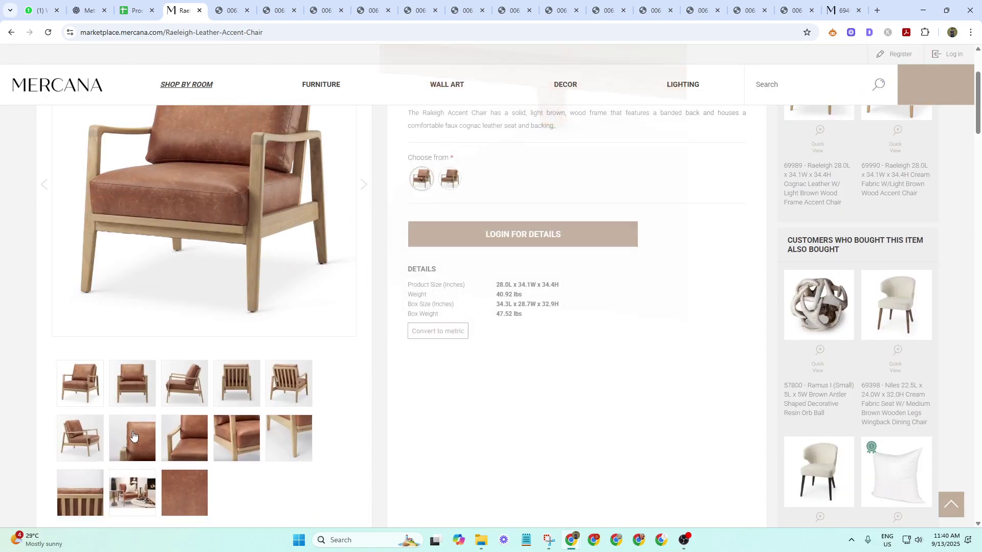
Examine the first two opened chair images, viewing the first one at full size and fitted to the window.
key(ctrl+Tab)
click(451, 255)
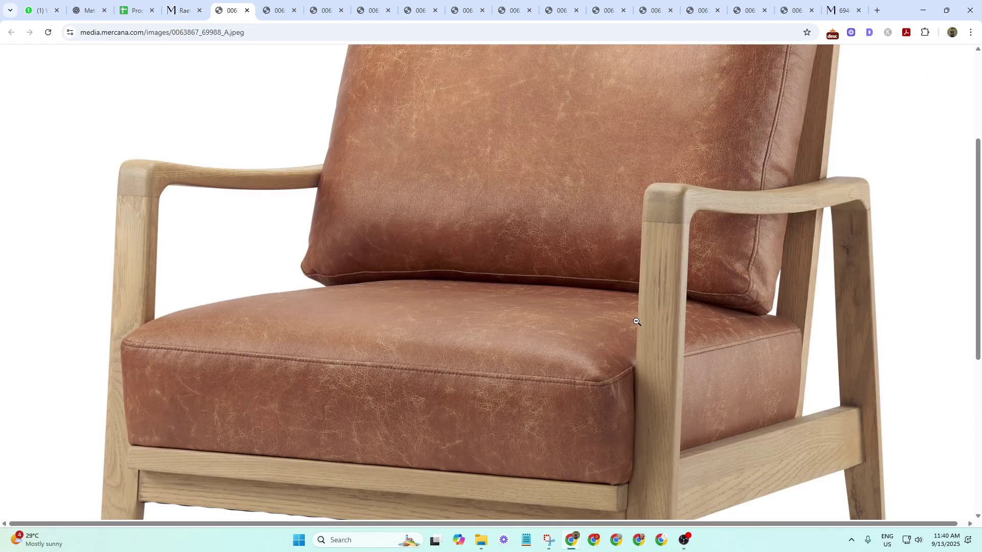
click(274, 3)
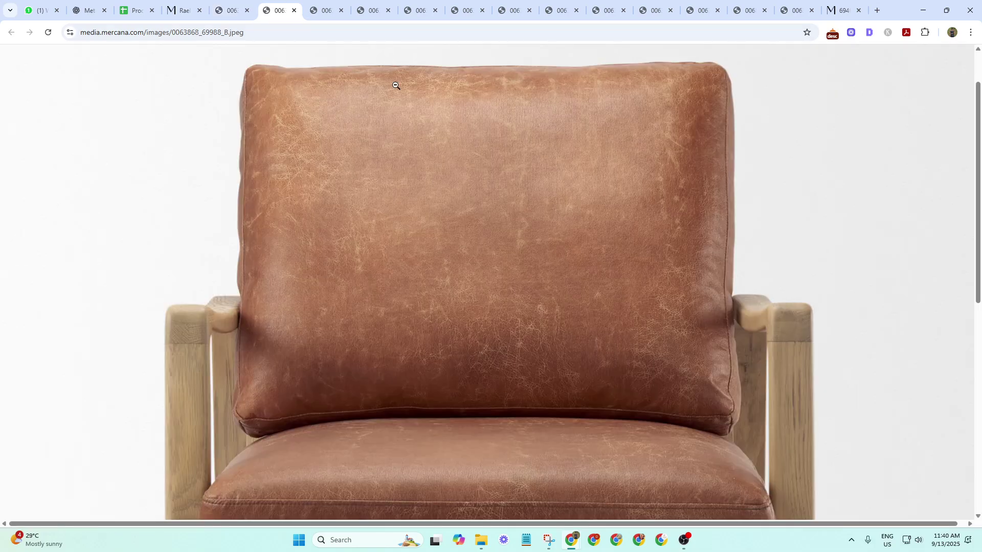
key(ctrl+shift+Tab)
click(374, 241)
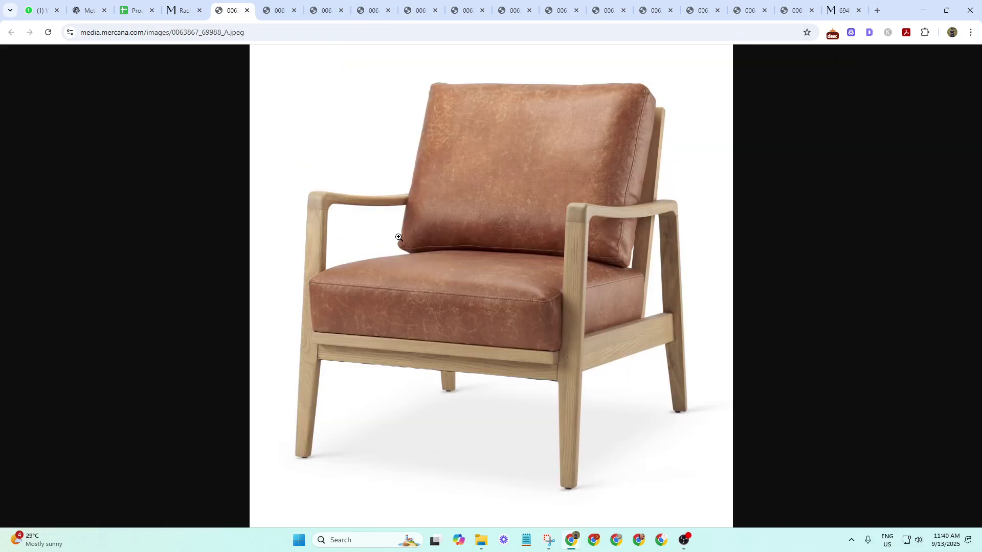
click(457, 214)
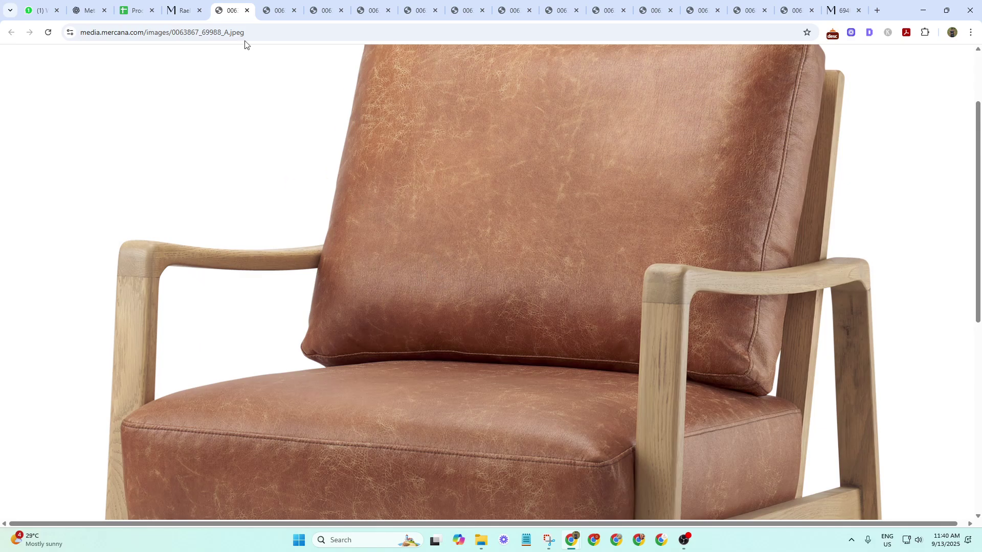
Switch to the Shopify product page and copy the full product title.
key(alt+Tab)
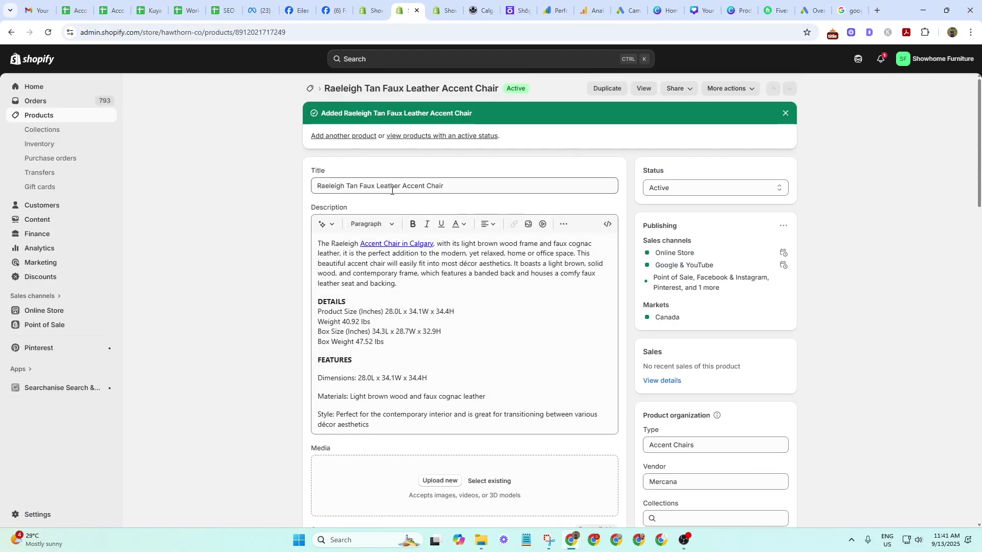
click(387, 187)
key(ctrl+a)
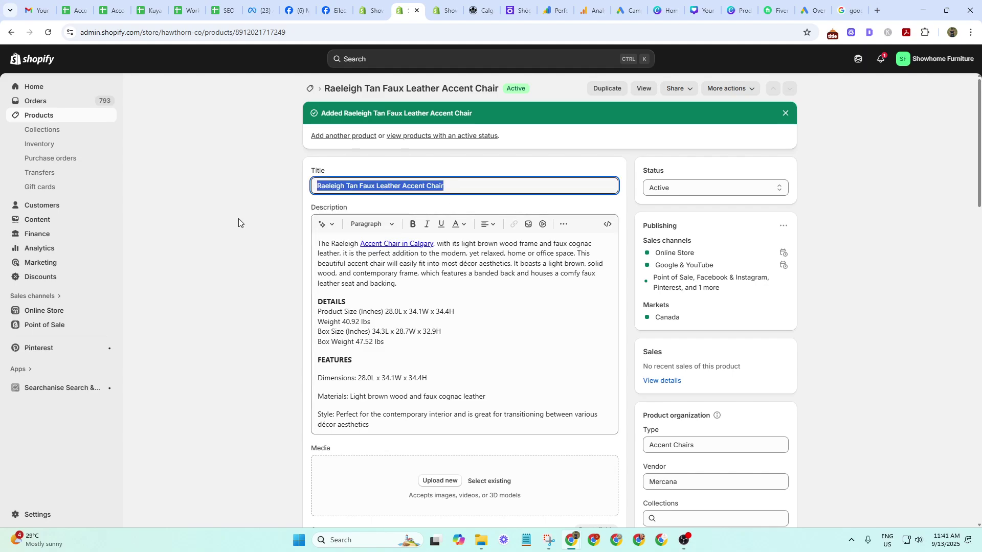
click(273, 197)
Start saving the first chair image and browse to the 2. Products Information folder as its destination.
right_click(364, 193)
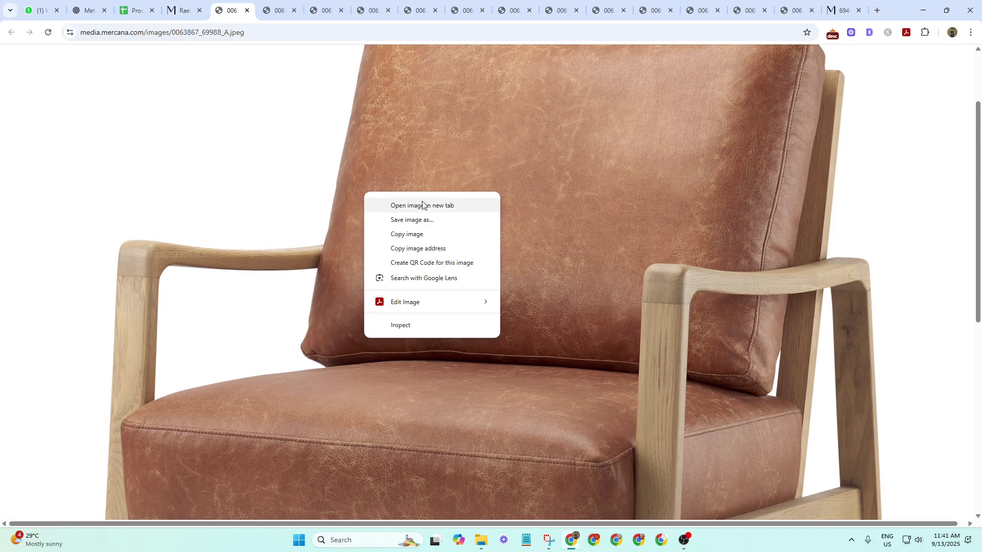
click(404, 221)
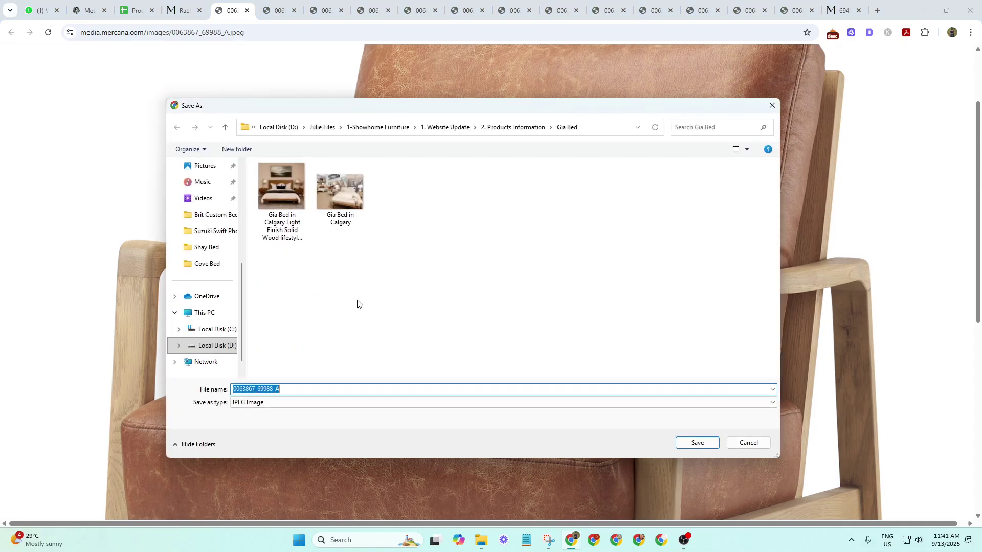
click(513, 127)
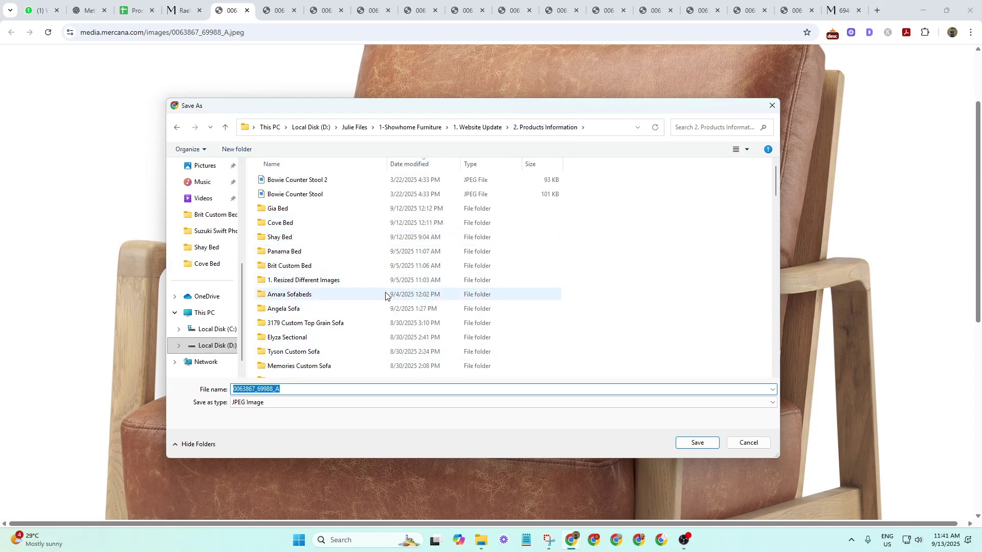
scroll(434, 322, down, 4)
scroll(469, 344, down, 9)
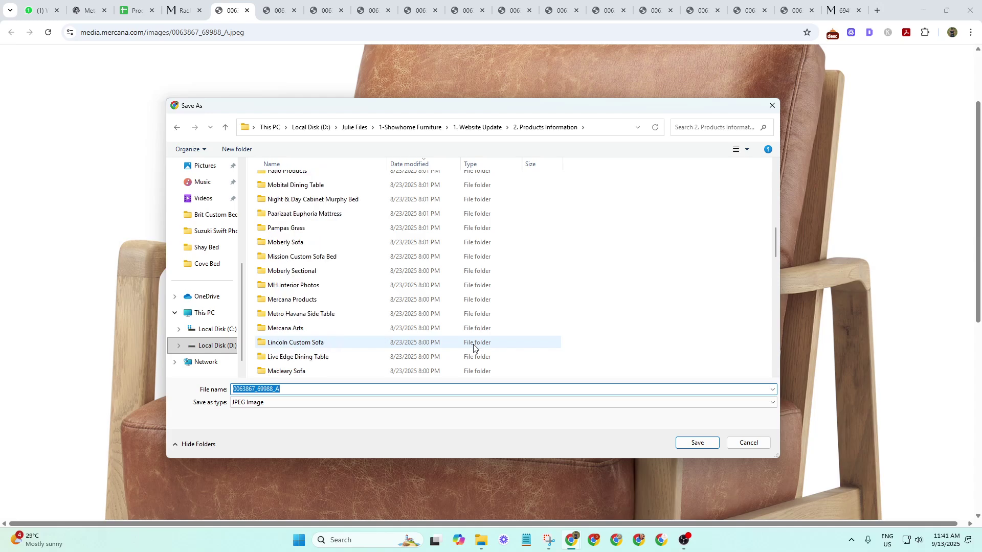
scroll(473, 348, up, 15)
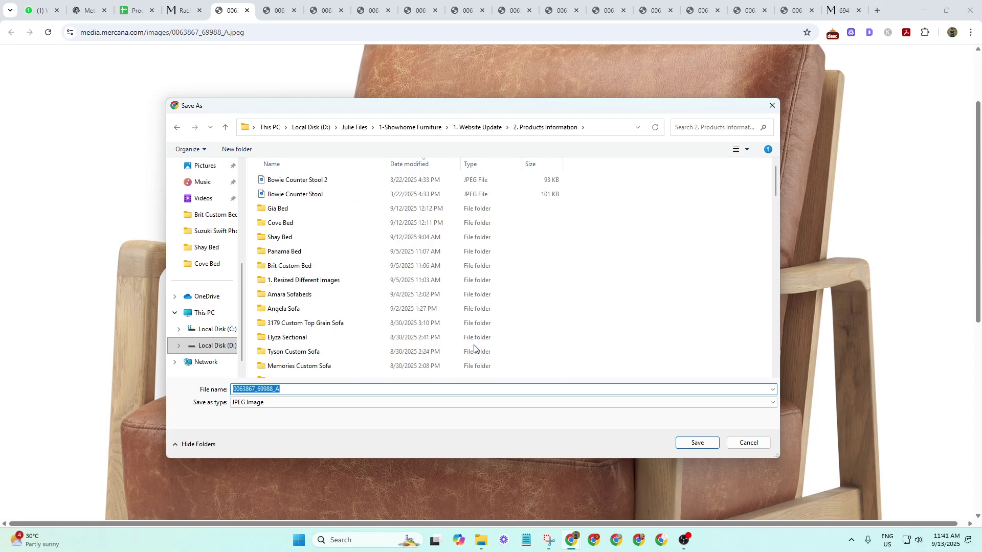
Create a folder named Raeleigh Tan Faux Leather Accent Chair, save image 0063867_69988_A in it and close the image's tab.
click(236, 150)
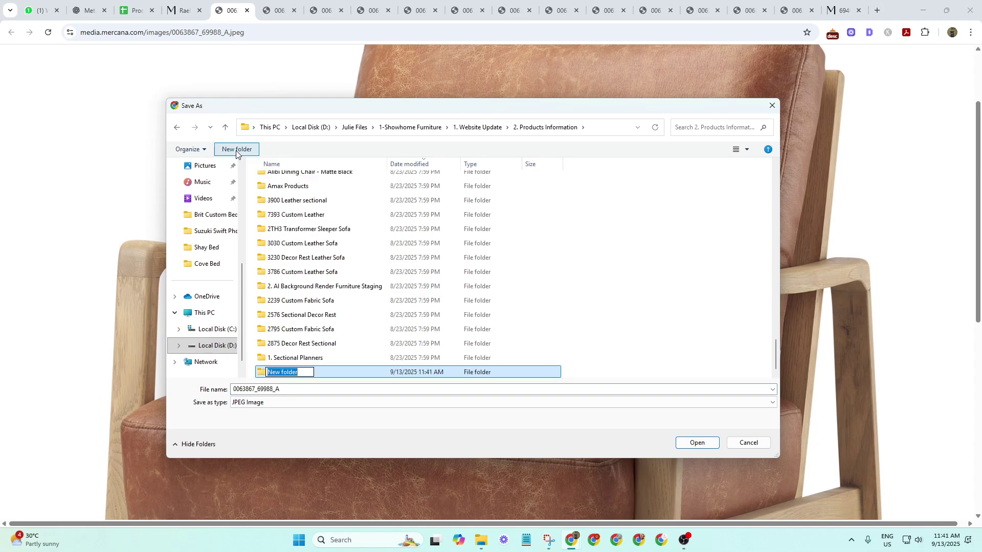
key(ctrl+v)
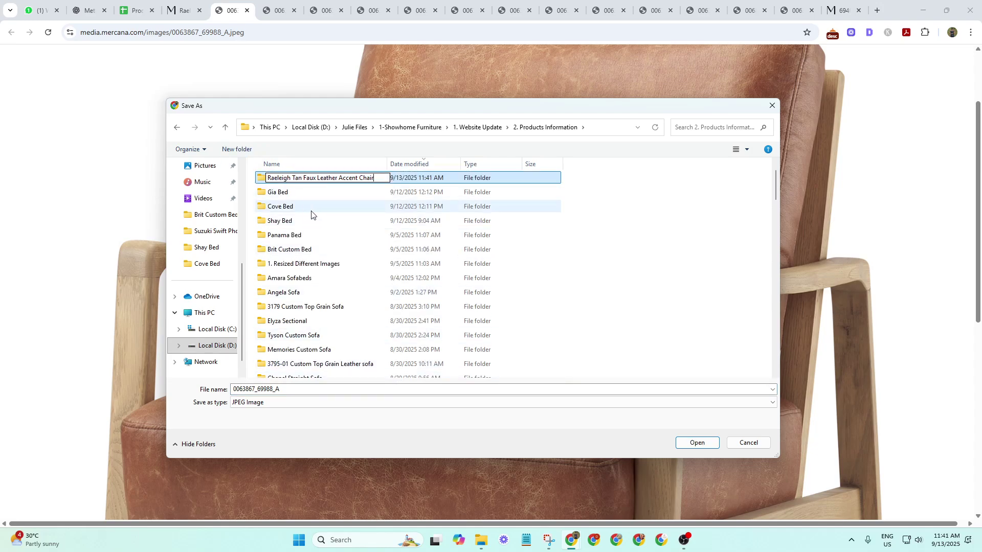
key(Return)
key(Return)
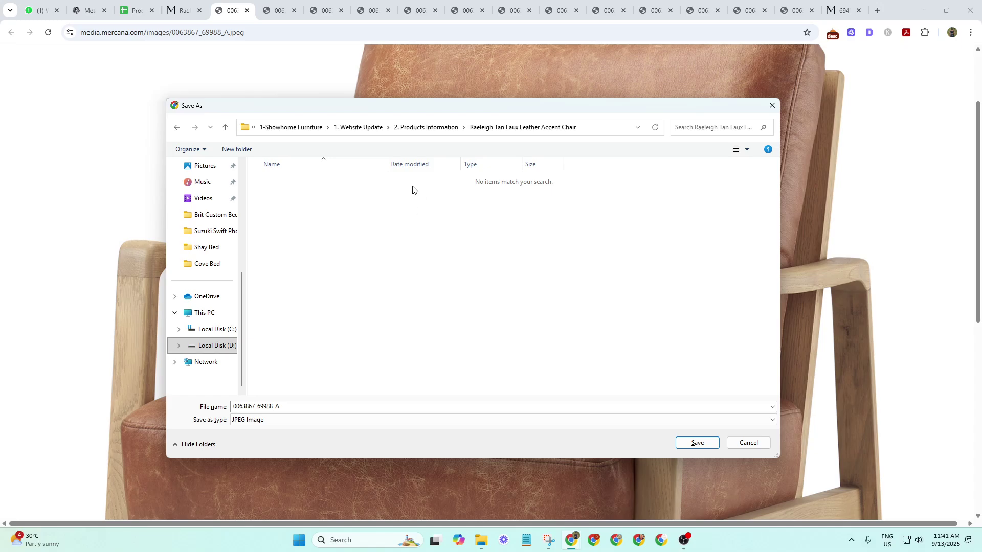
click(709, 445)
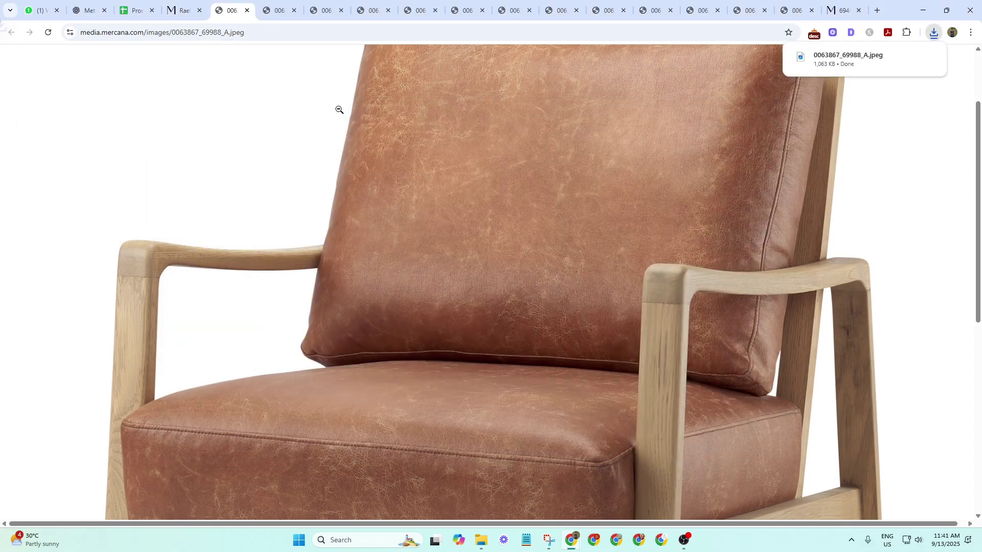
key(ctrl+w)
Save the front-view image 0063868_69988_B to the chair's folder and close its tab.
click(352, 177)
right_click(353, 170)
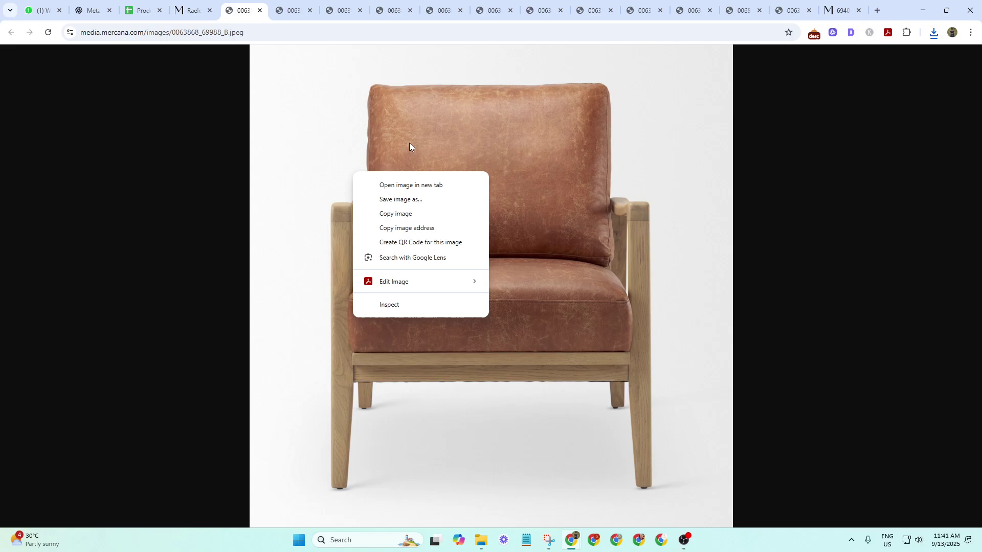
click(410, 143)
right_click(419, 155)
click(446, 182)
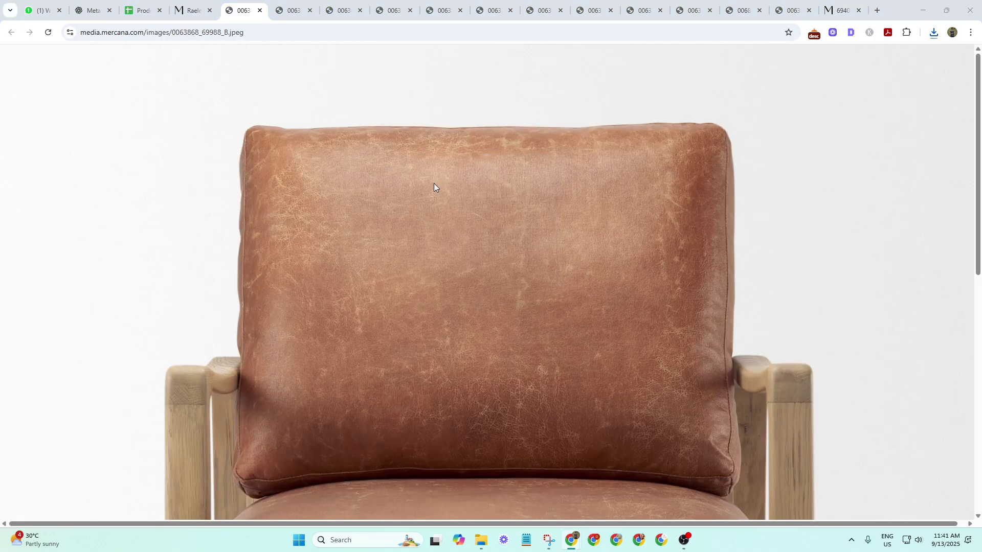
key(Return)
click(260, 10)
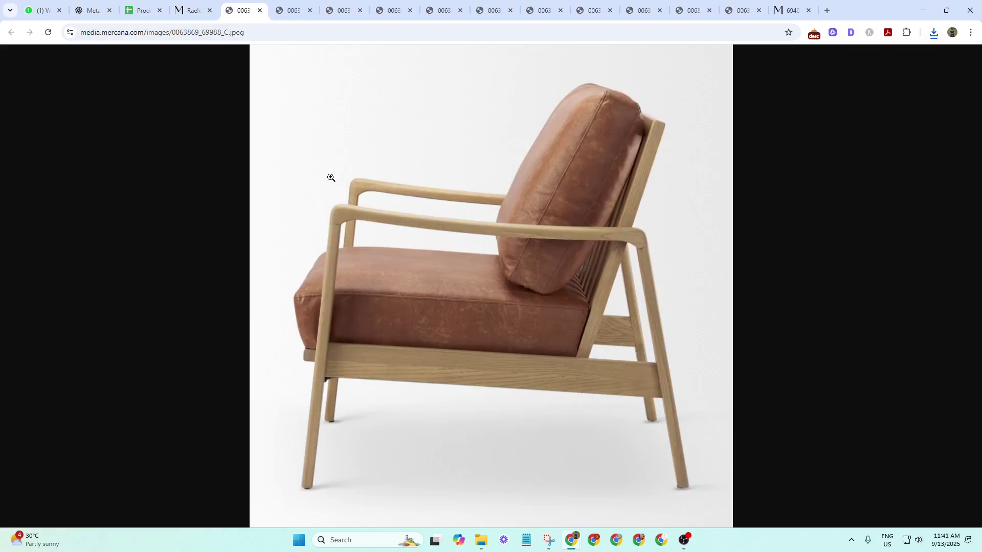
Save the side-view image 0063869_69988_C to the chair's folder and close its tab.
click(494, 175)
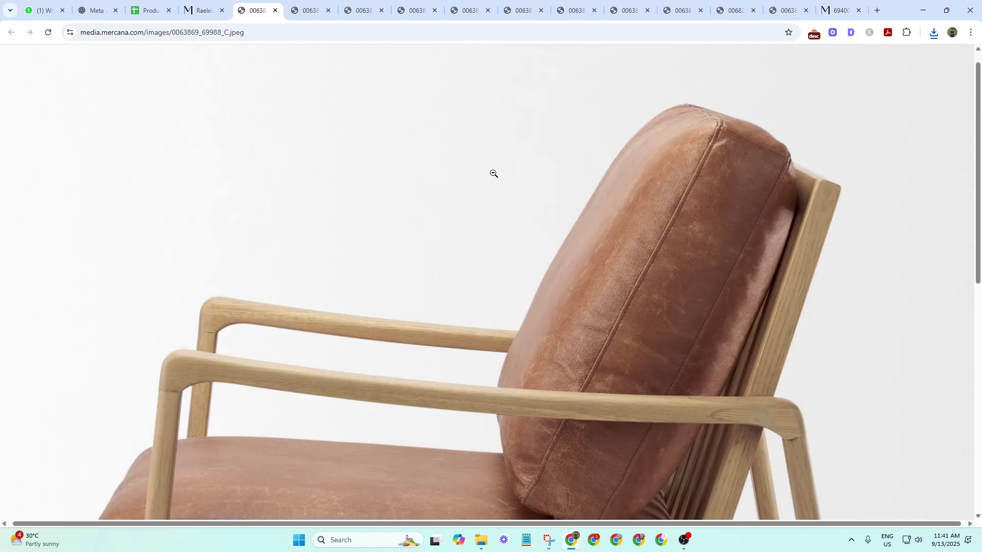
right_click(448, 185)
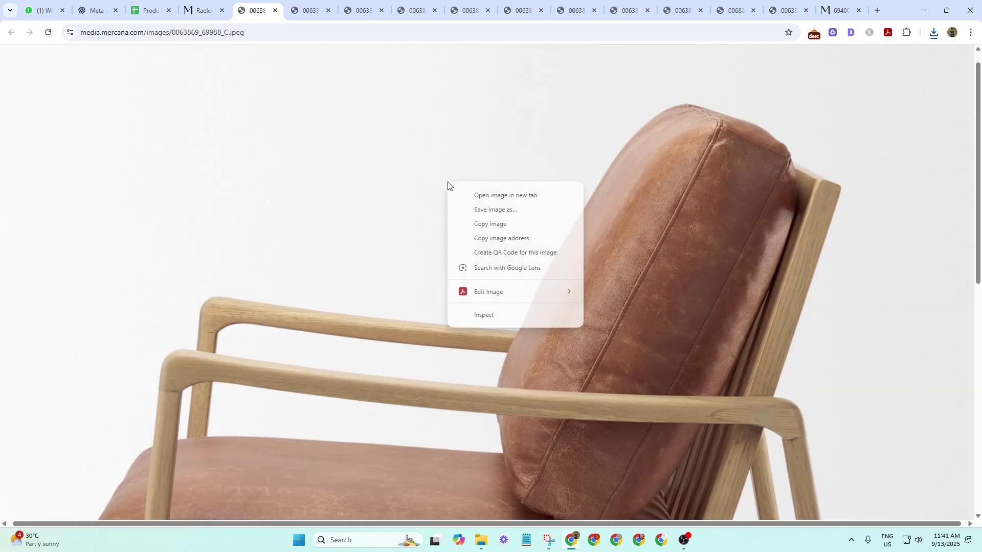
click(486, 213)
key(Return)
click(274, 12)
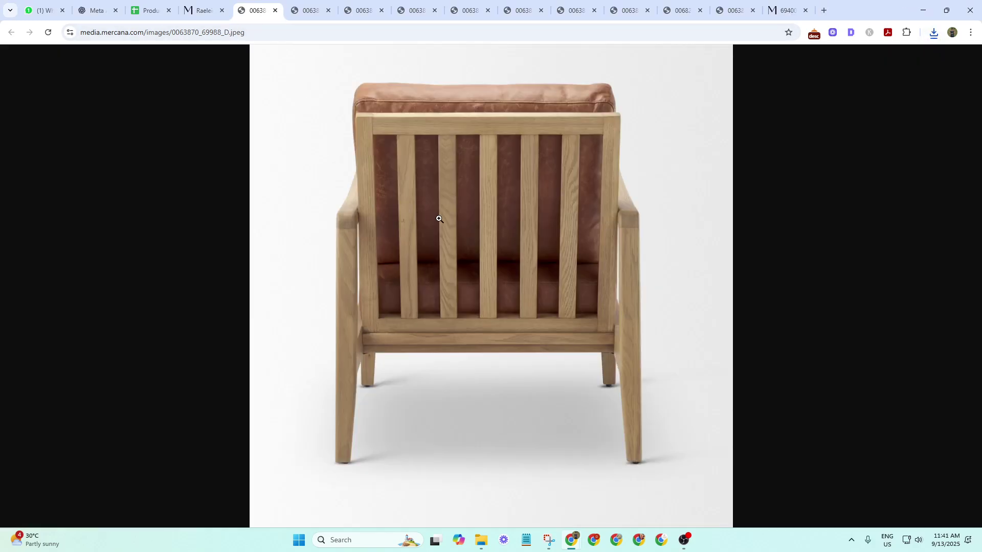
Save the straight back-view image 0063870_69988_D to the chair's folder and close its tab.
click(439, 219)
right_click(440, 219)
click(482, 246)
key(Return)
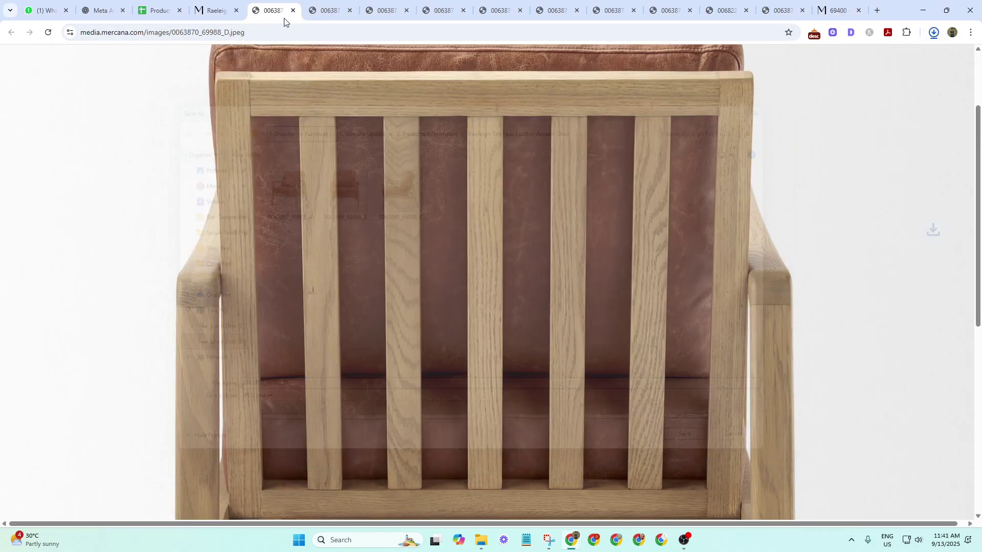
click(292, 10)
Save the angled back-view image 0063871_69988_E to the chair's folder and close its tab.
right_click(364, 161)
click(438, 165)
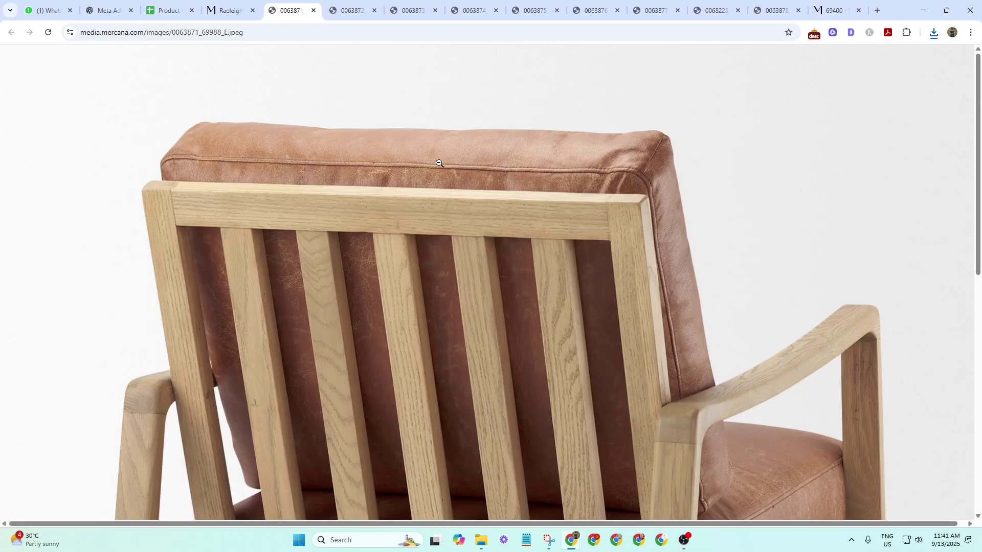
right_click(438, 165)
click(468, 210)
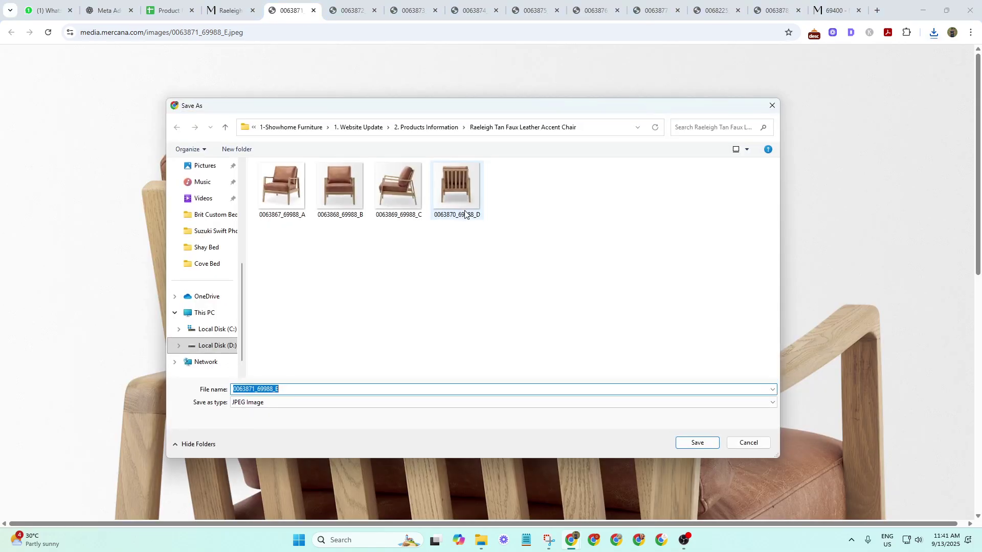
key(Return)
click(313, 10)
Save the angled side-view image 0063872_69988_F to the chair's folder and close its tab.
click(450, 210)
right_click(451, 210)
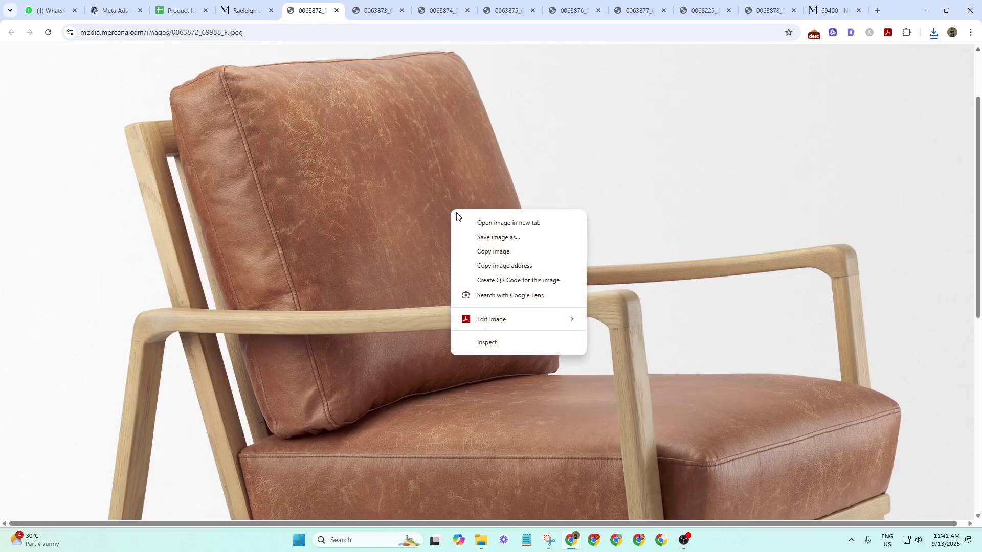
click(497, 237)
key(Return)
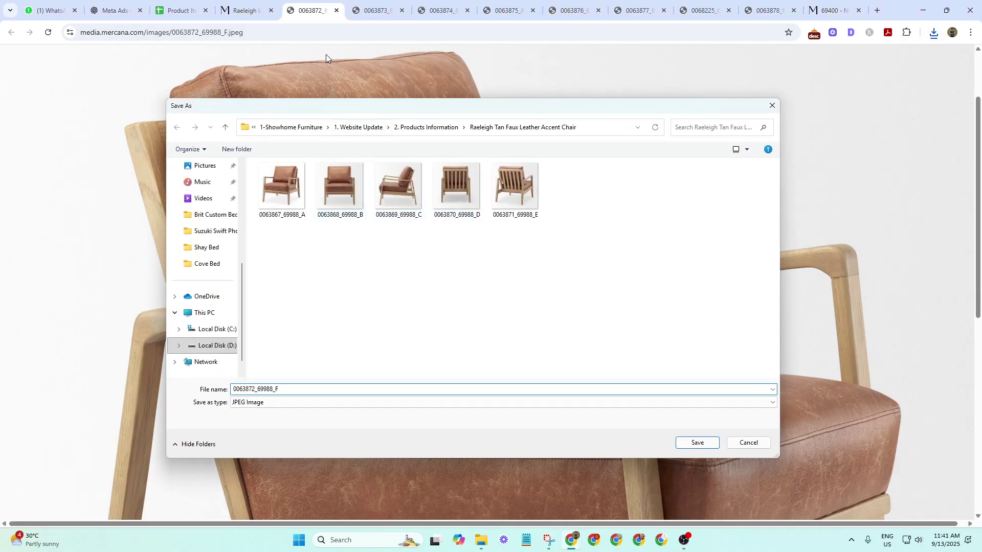
click(336, 10)
Save the back cushion close-up 0063873_69988_G to the chair's folder and close its tab.
click(430, 190)
right_click(430, 190)
click(430, 190)
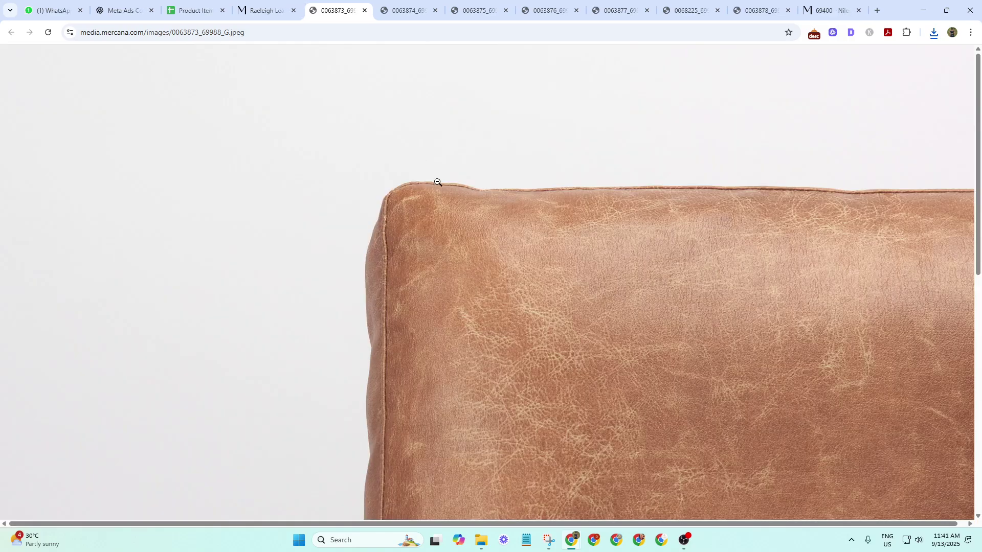
right_click(434, 185)
click(486, 214)
key(Return)
click(364, 10)
Save the armrest and cushion close-up 0063874_69988_H to the chair's folder and close its tab.
click(442, 189)
right_click(442, 188)
click(469, 216)
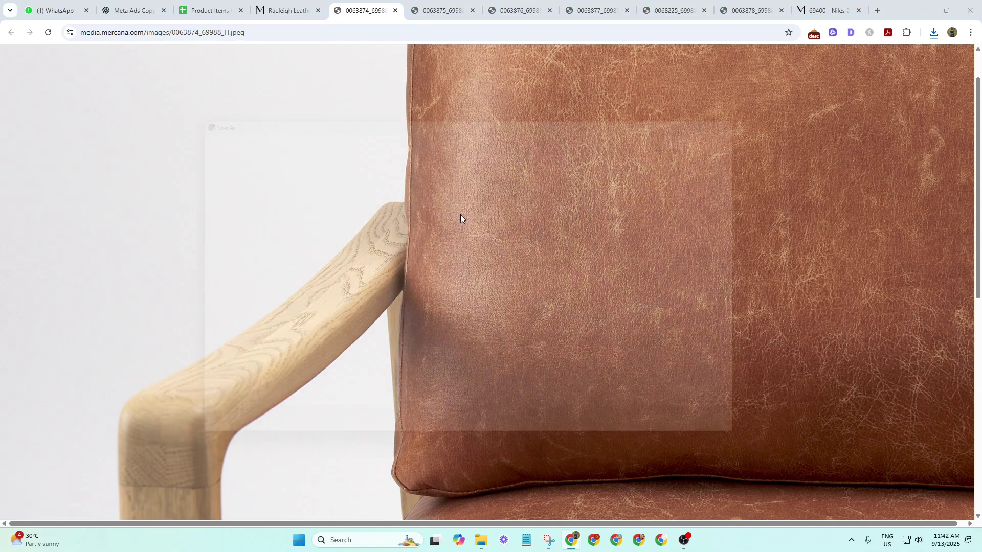
key(Return)
click(395, 10)
Save the seat corner close-up 0063875_69988_I to the chair's folder and close its tab.
click(450, 186)
right_click(450, 187)
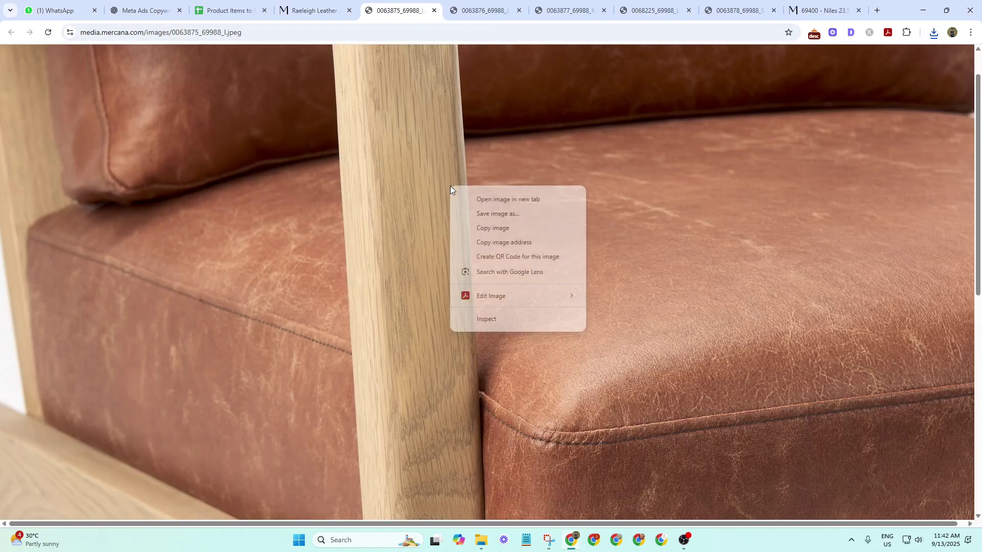
click(474, 213)
key(Return)
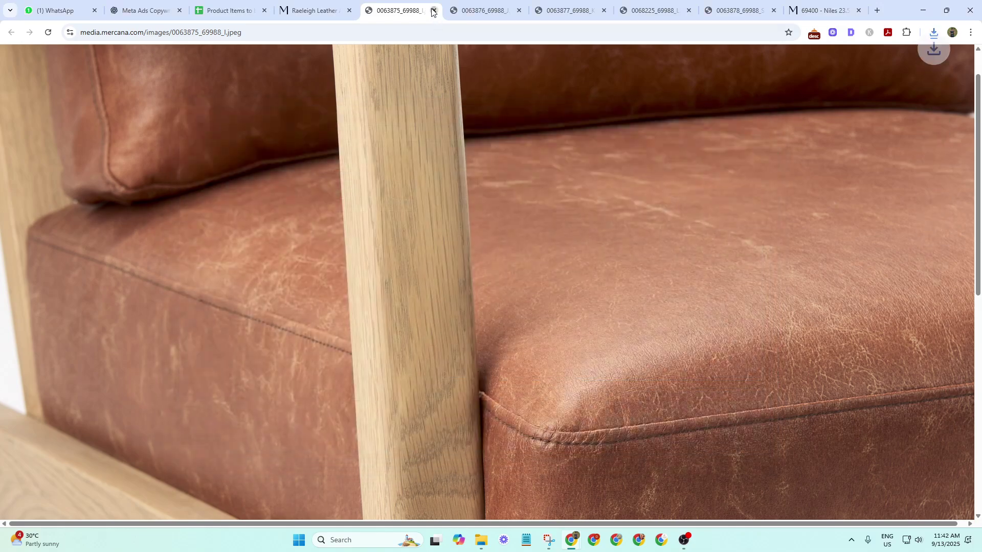
click(434, 10)
Save the wooden leg close-up 0063876_69988_J to the chair's folder and close its tab.
click(465, 142)
right_click(476, 148)
click(486, 161)
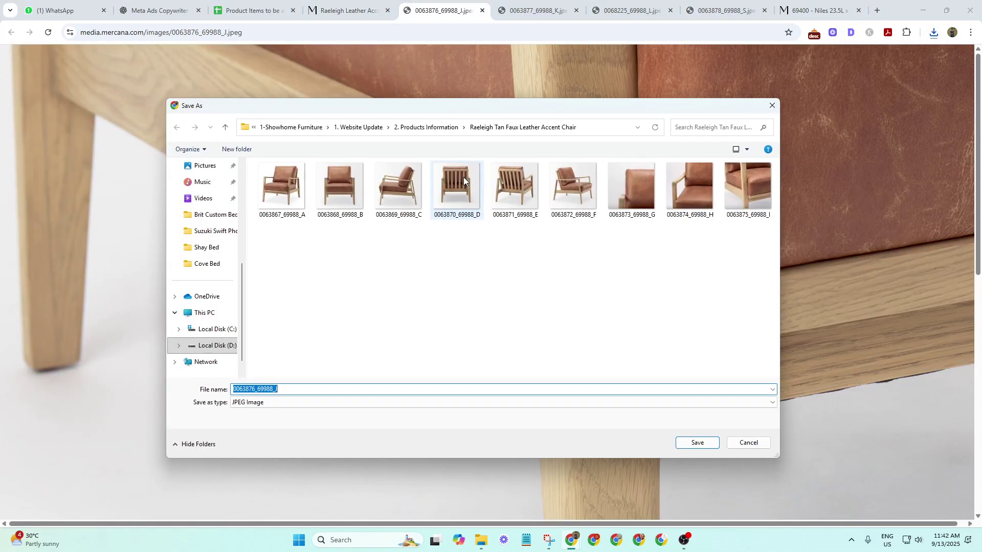
key(Return)
click(482, 10)
Save the top-of-backrest close-up 0063877_69988_K to the chair's folder and close its tab.
click(450, 180)
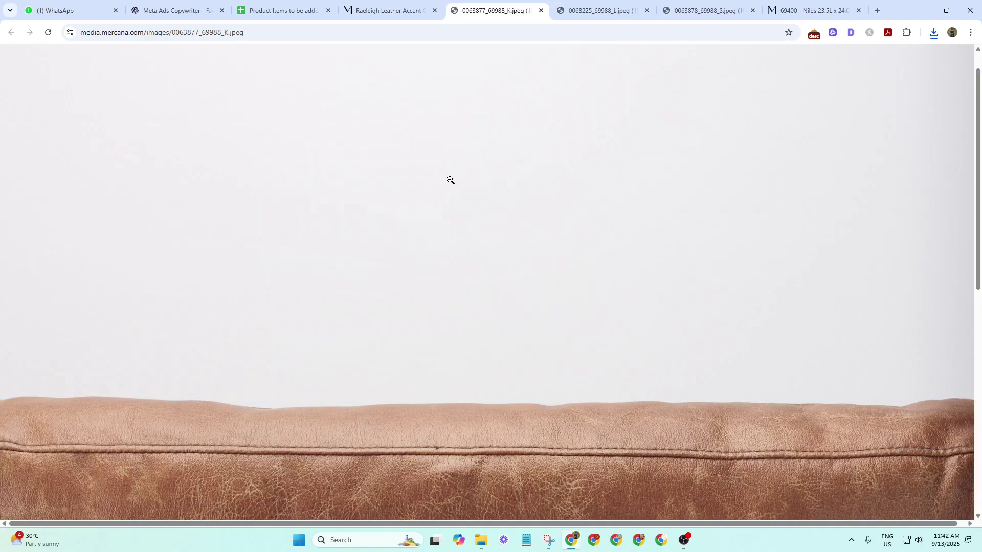
right_click(450, 180)
click(490, 211)
key(Return)
click(540, 11)
Save the living-room lifestyle image 0068225_69988_L to the chair's folder and close its tab.
click(508, 207)
right_click(508, 208)
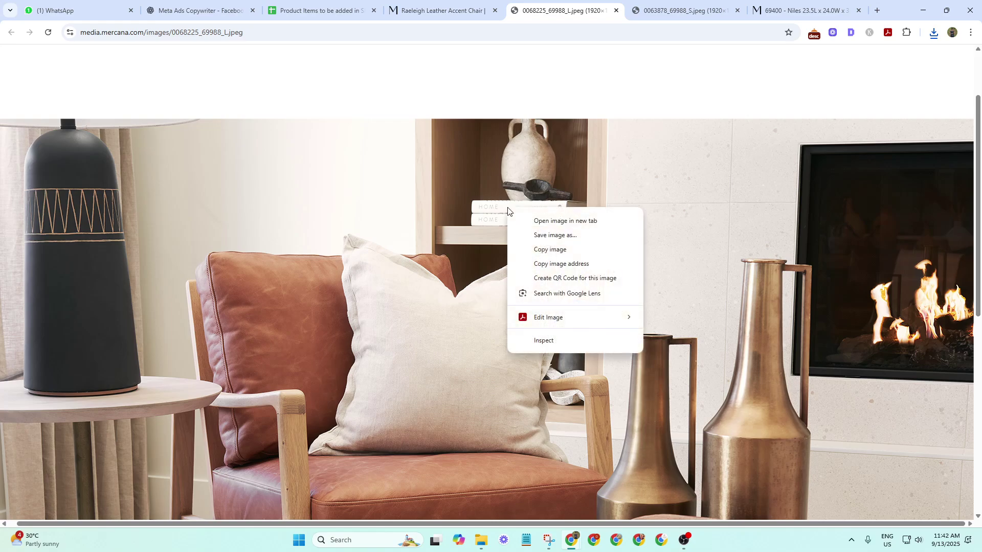
click(547, 235)
key(Return)
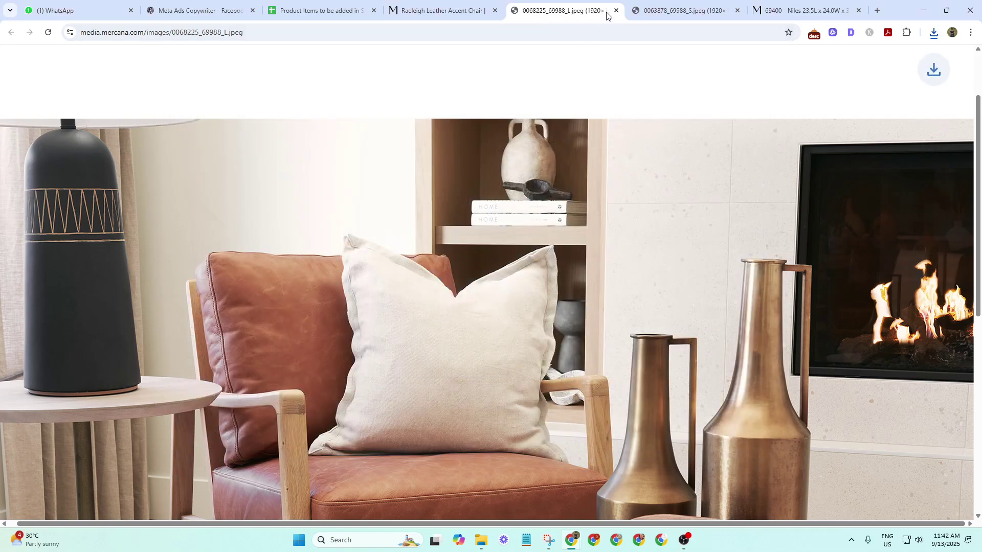
click(617, 10)
Save the leather swatch image 0063878_69988_S to the chair's folder and close its tab.
click(535, 162)
right_click(536, 163)
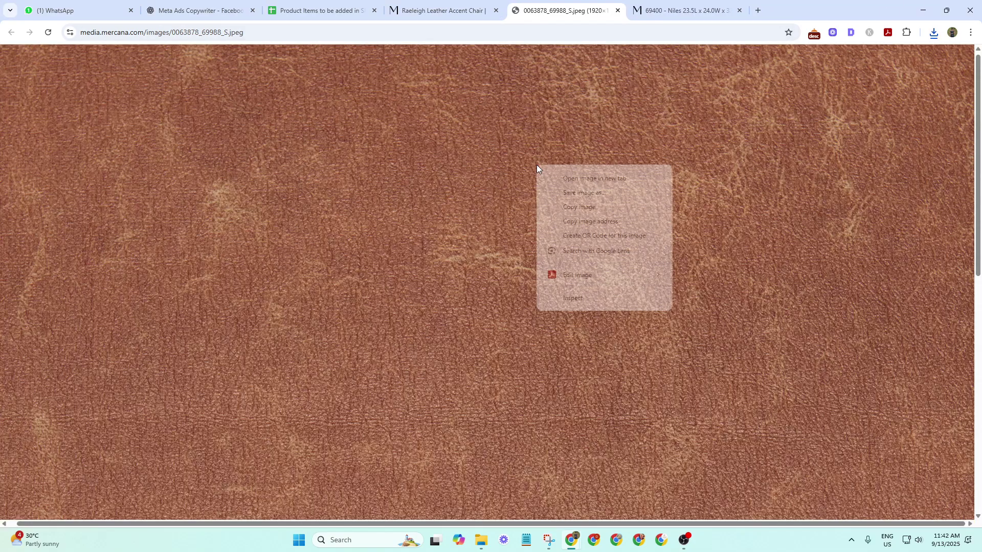
click(568, 193)
key(Return)
click(618, 10)
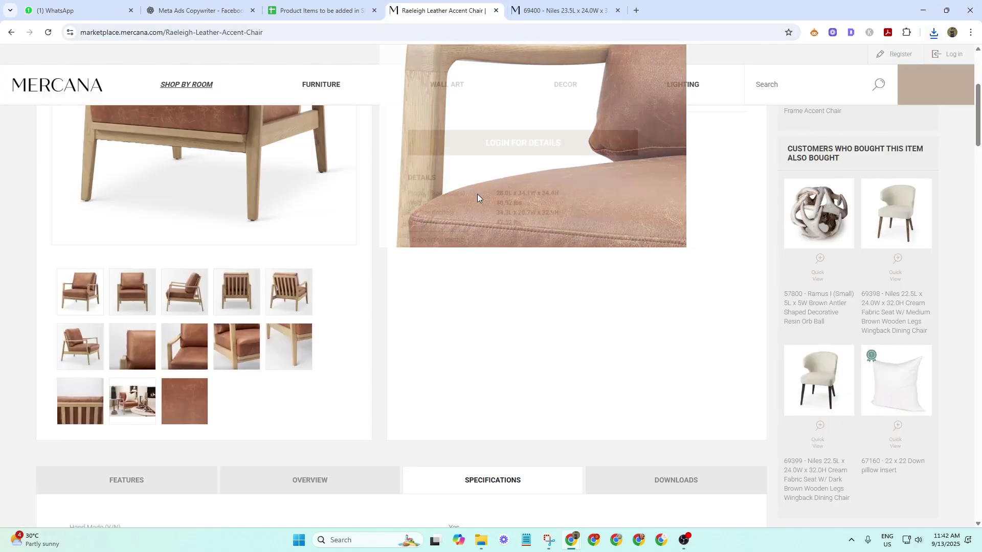
click(547, 4)
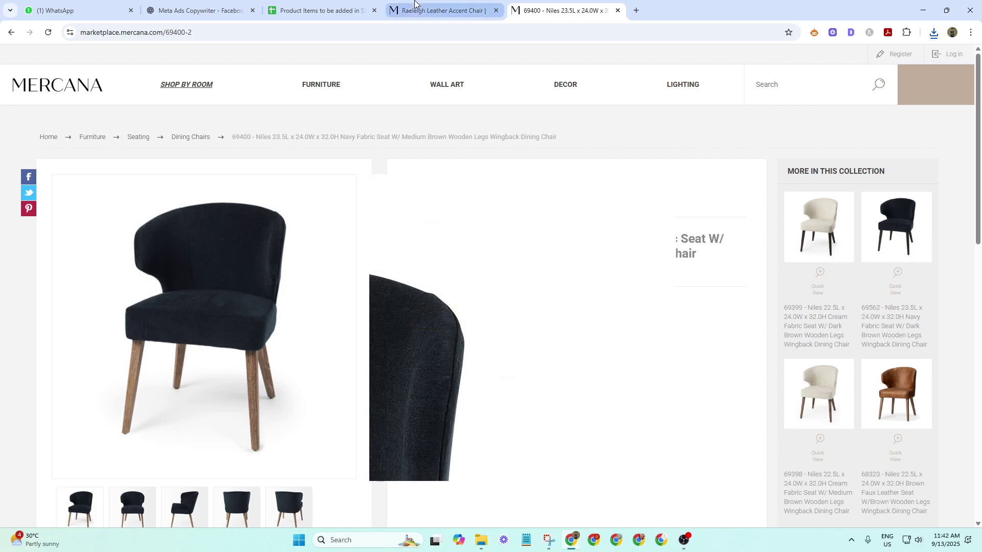
click(418, 5)
key(alt+Tab)
key(alt+Tab)
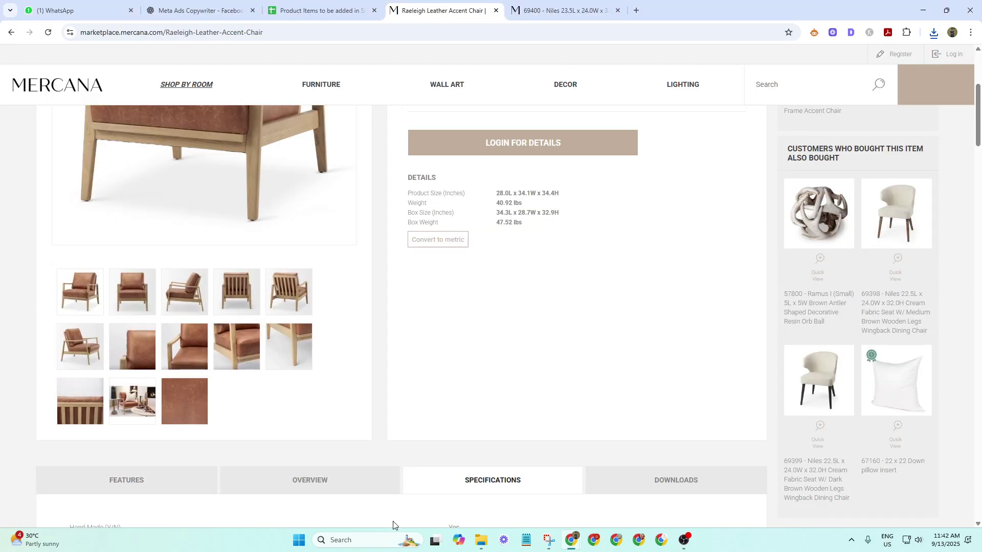
Switch to File Explorer and open 2. Products Information inside the 1. Website Update folder of 1-Showhome Furniture.
click(479, 541)
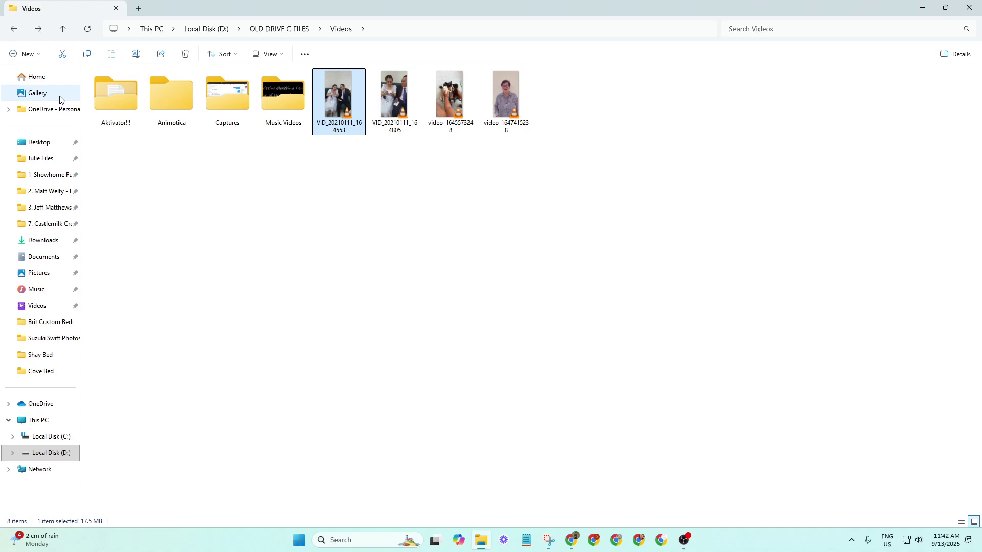
click(61, 175)
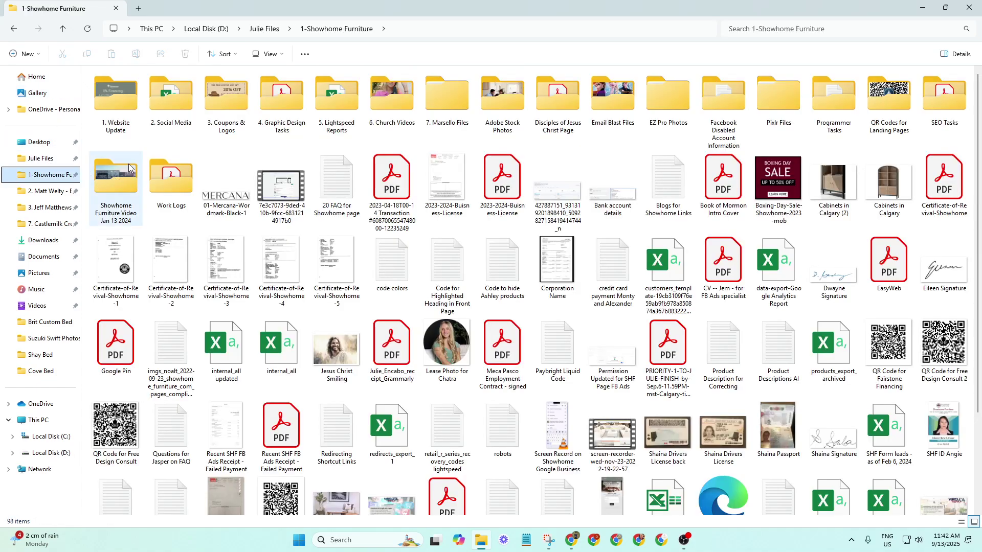
double_click(115, 97)
click(153, 104)
double_click(153, 103)
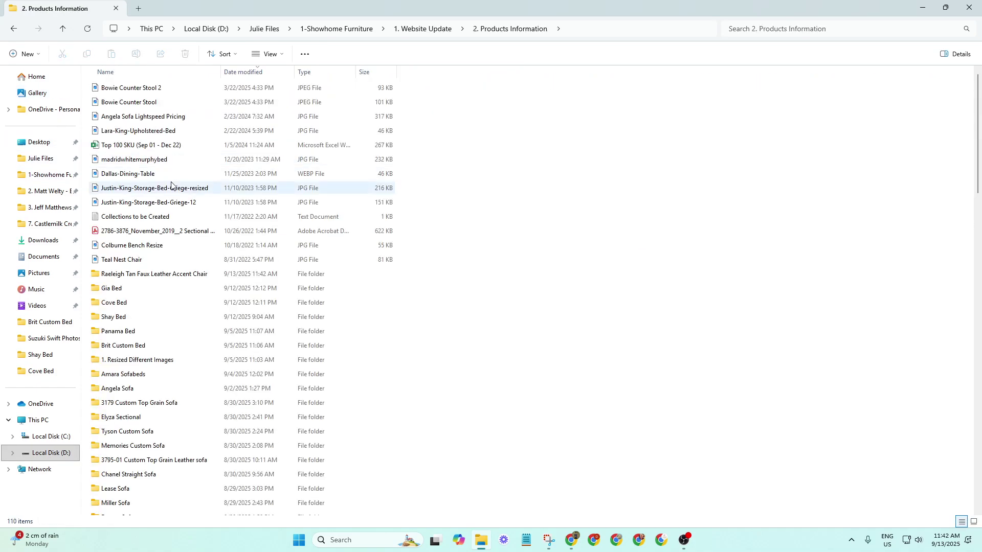
Open the Raeleigh Tan Faux Leather Accent Chair folder and display its images as large thumbnails.
double_click(147, 276)
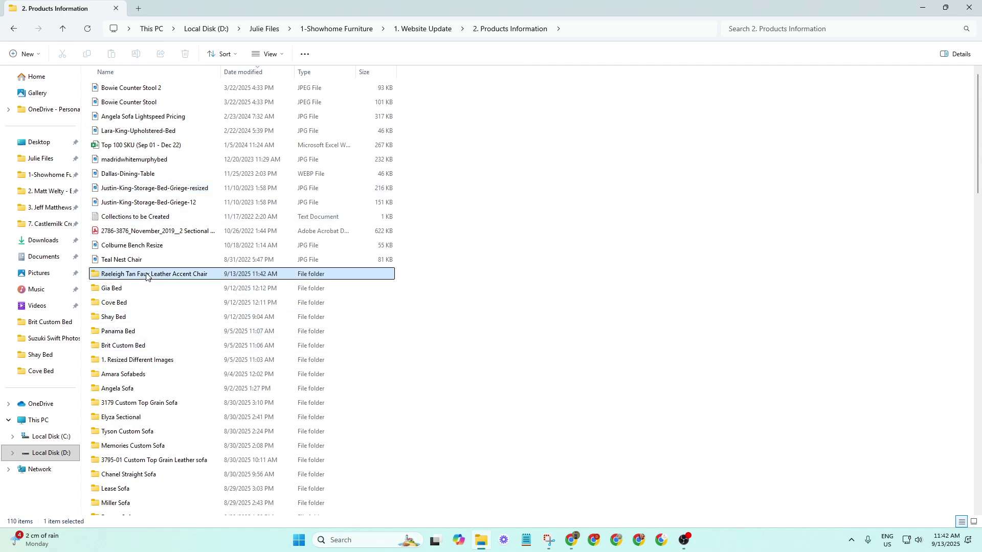
click(261, 53)
click(280, 75)
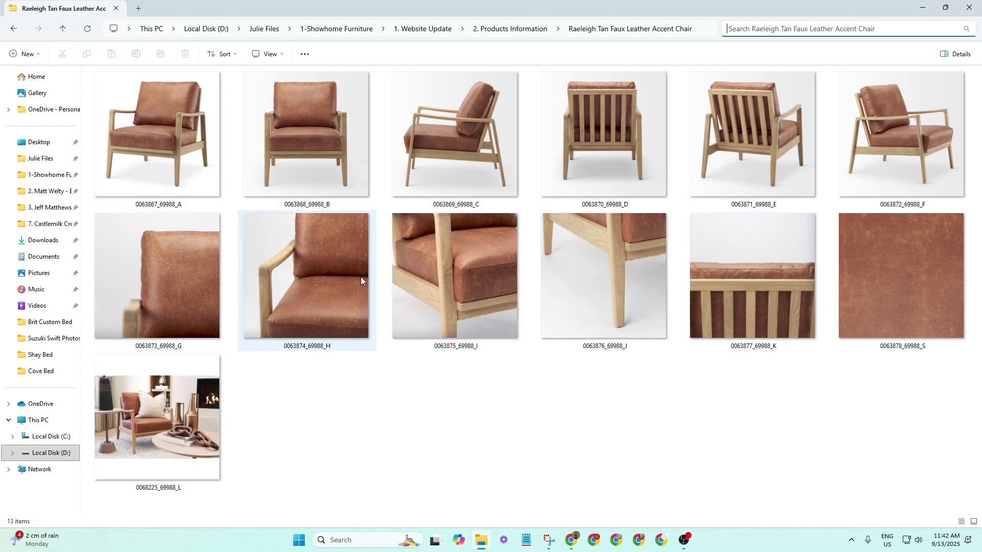
Return to 2. Products Information and copy the name of the Raeleigh Tan Faux Leather Accent Chair folder.
click(529, 32)
key(F2)
key(ctrl+c)
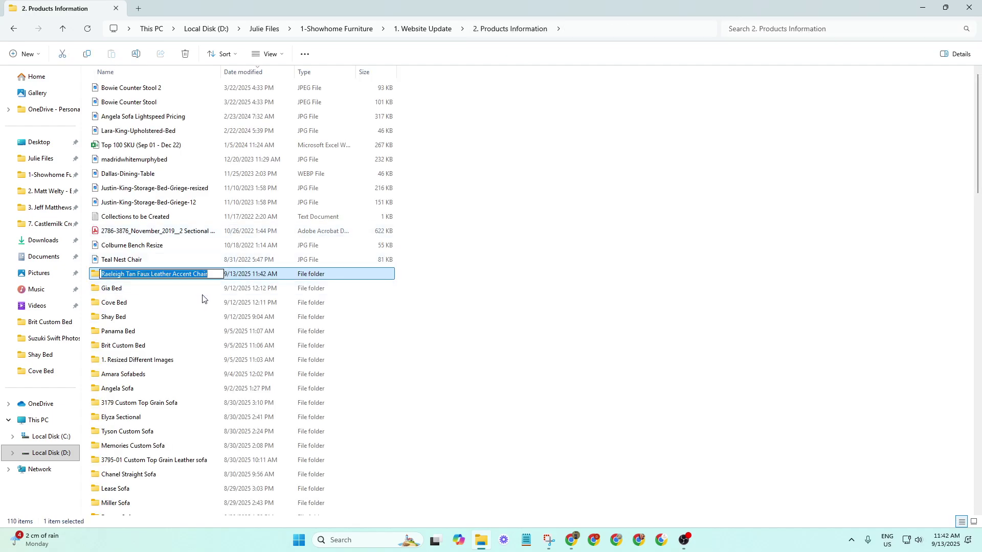
click(644, 358)
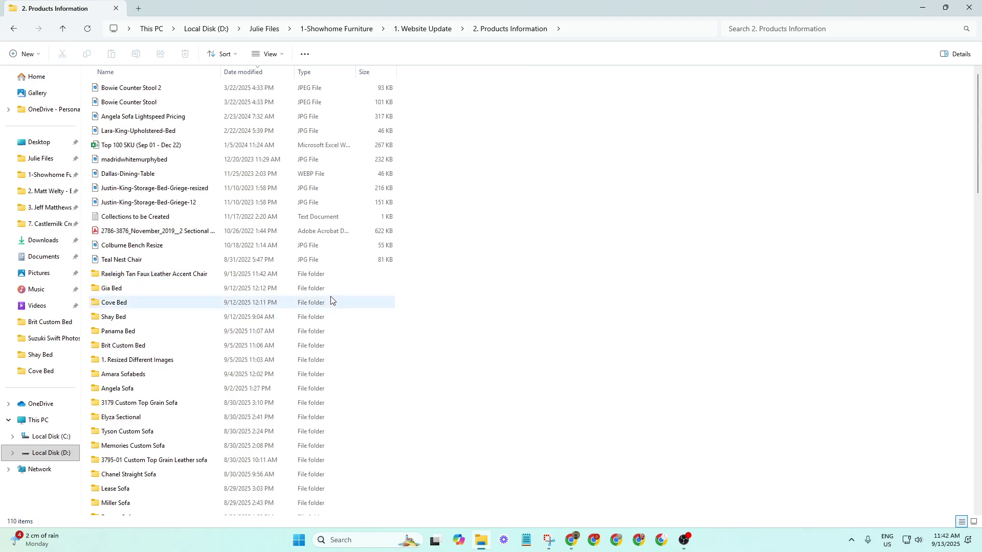
Reopen the chair's folder and batch-rename all its images with the copied name Raeleigh Tan Faux Leather Accent Chair.
double_click(128, 277)
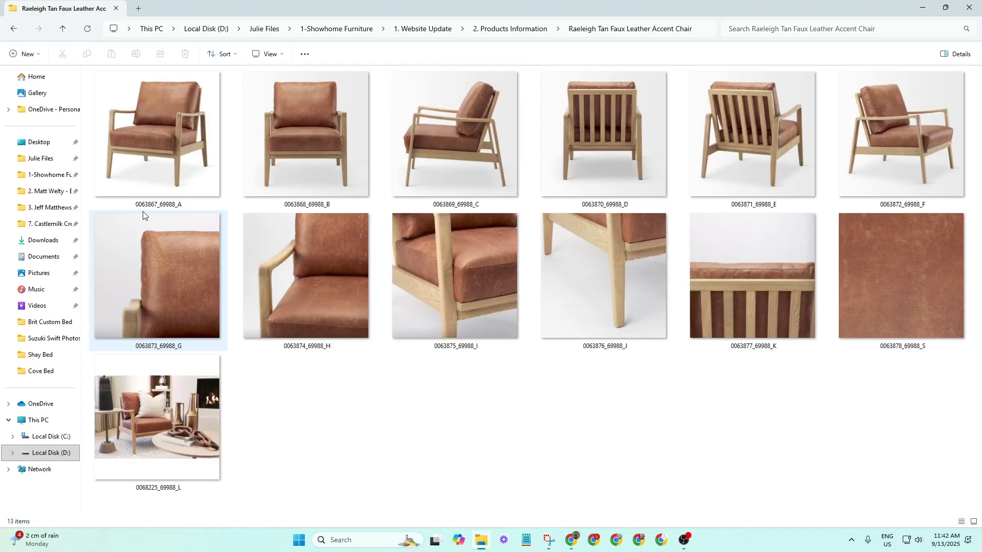
click(146, 140)
shift+click(183, 424)
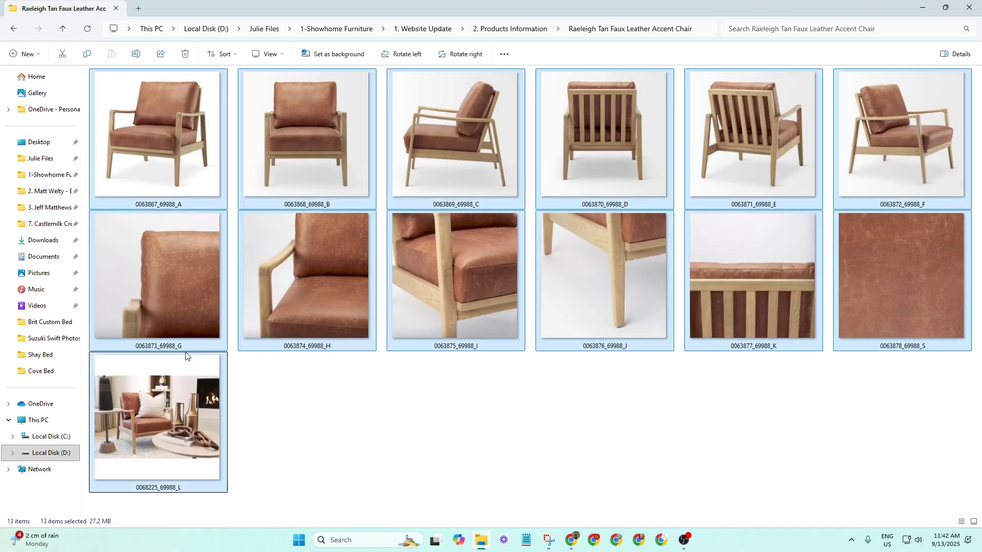
key(F2)
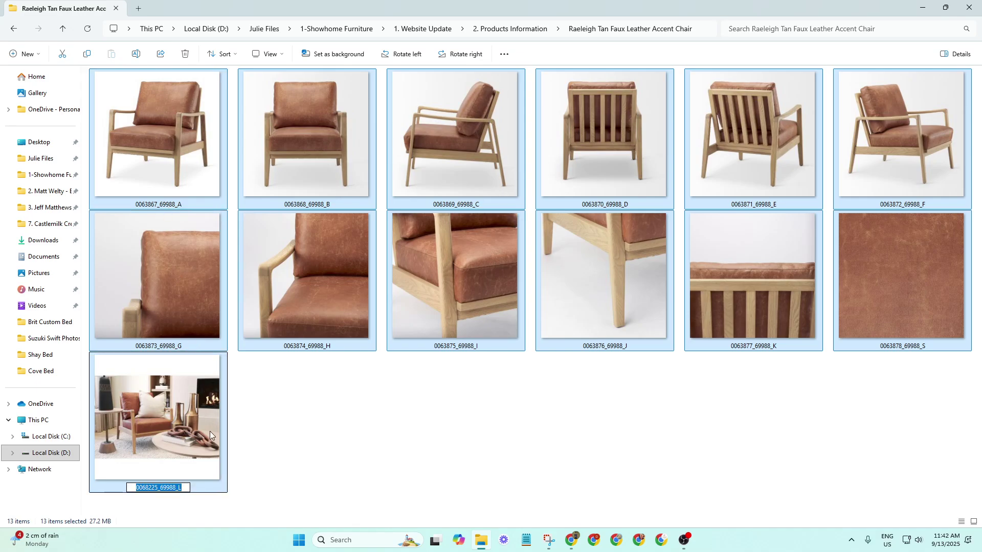
key(Escape)
right_click(180, 192)
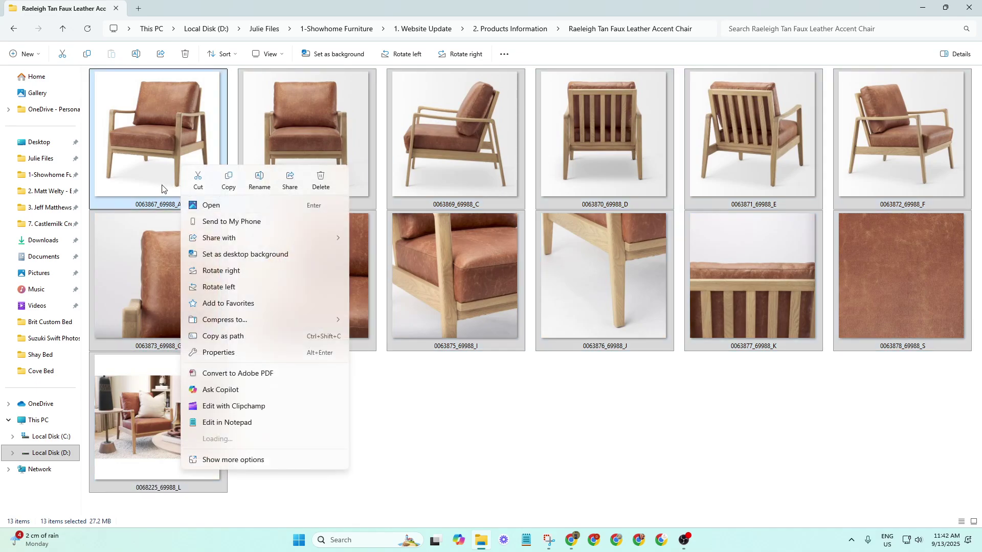
click(259, 181)
key(ctrl+v)
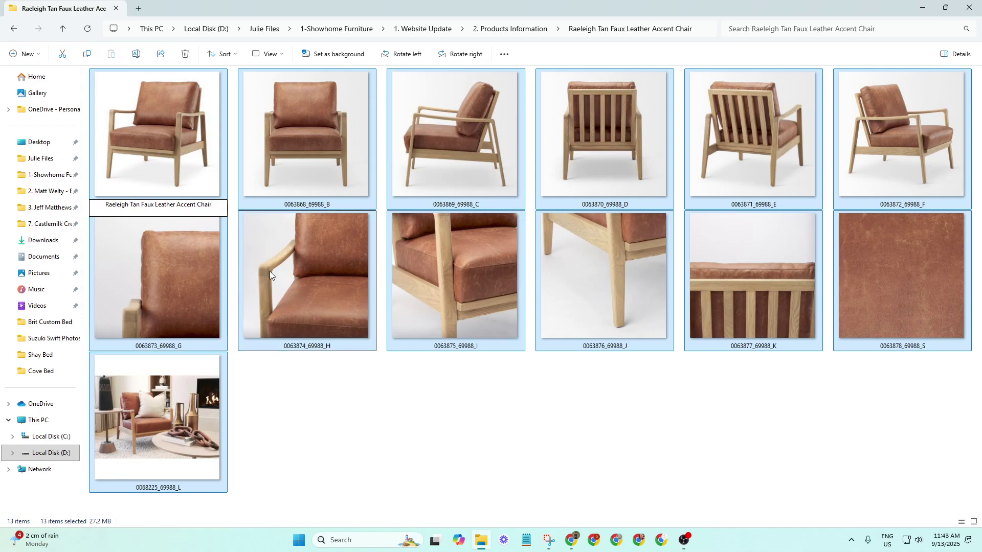
click(367, 468)
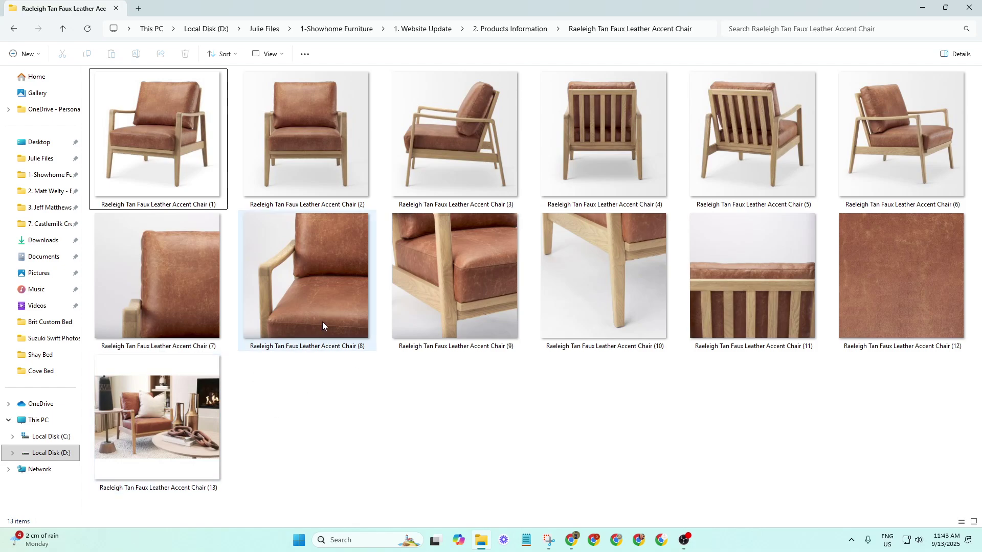
Examine the image dimensions in the file properties of Raeleigh Tan Faux Leather Accent Chair (1).
right_click(161, 164)
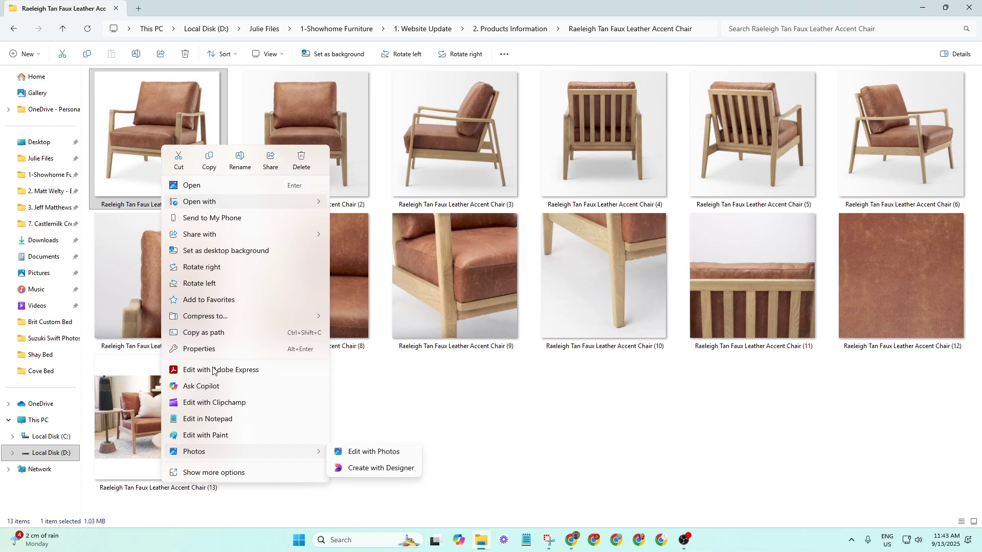
click(241, 349)
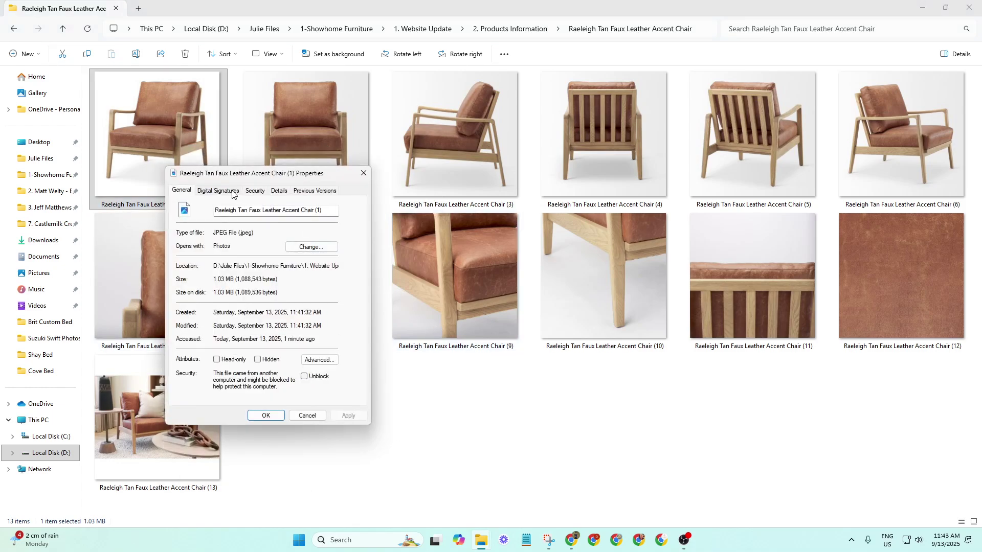
click(233, 192)
click(255, 191)
click(278, 191)
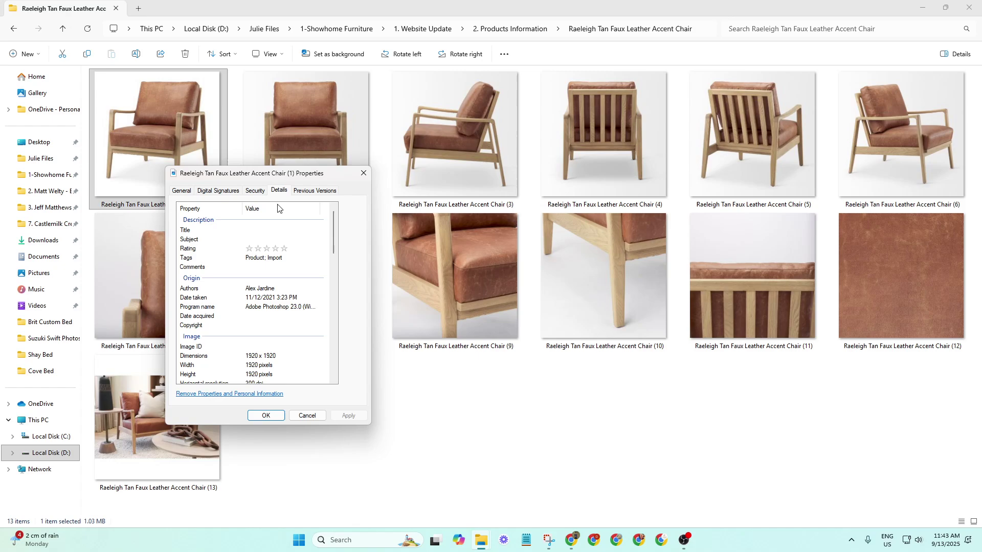
scroll(251, 360, down, 1)
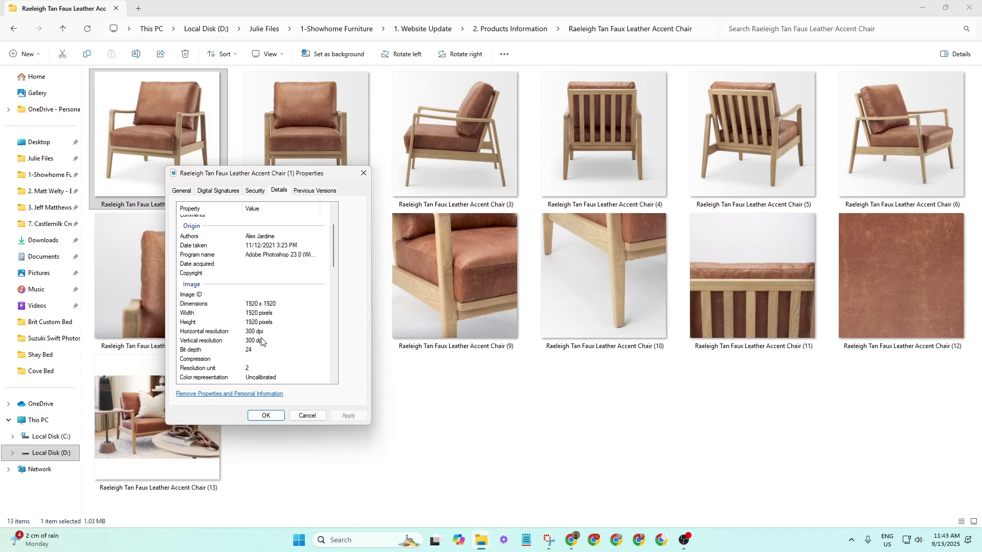
click(137, 179)
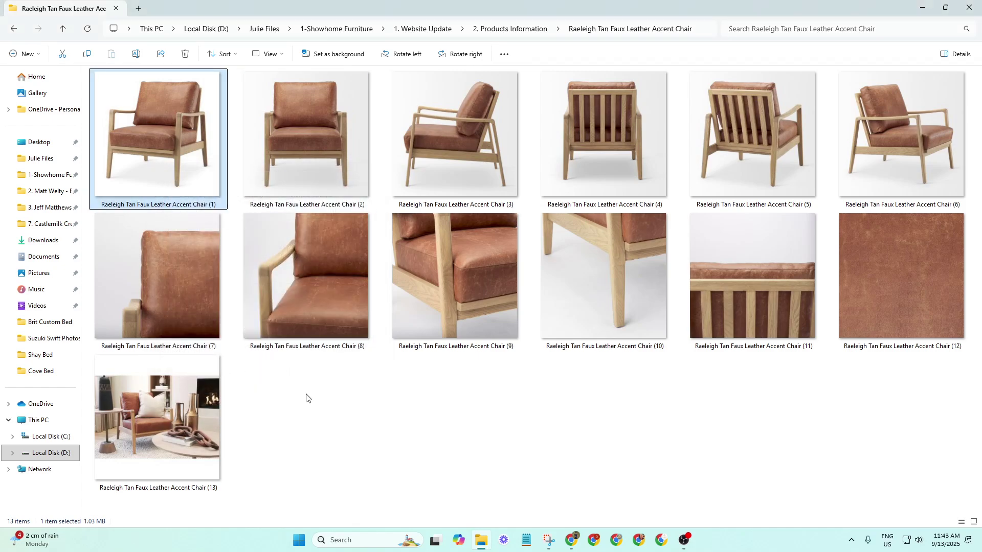
Recheck the first chair image's pixel size and resolution in its detailed properties, and close them.
right_click(155, 180)
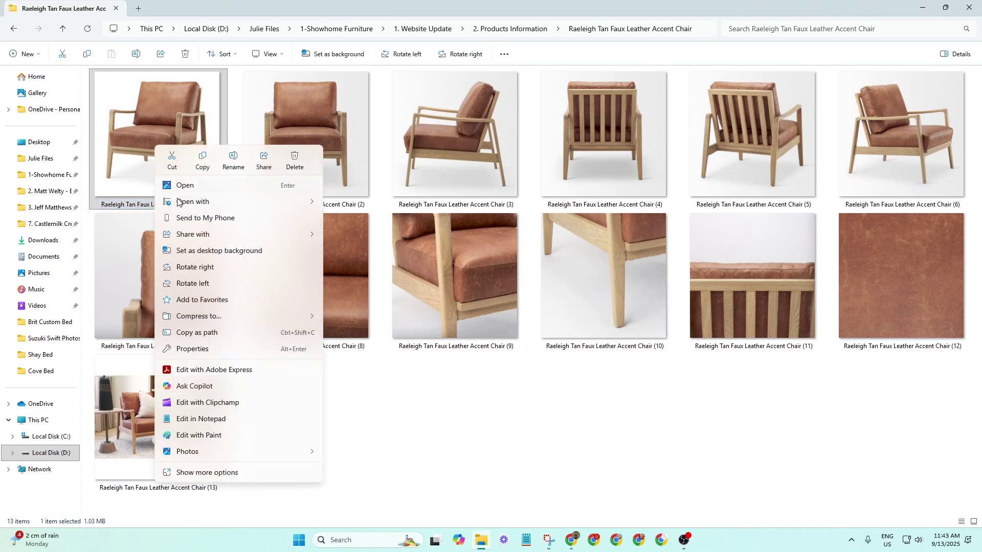
click(192, 349)
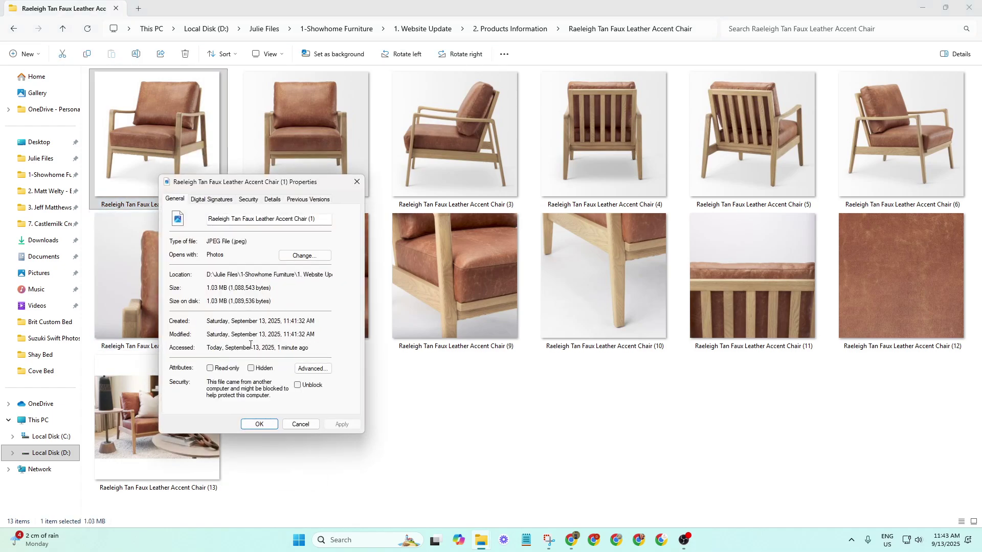
click(254, 200)
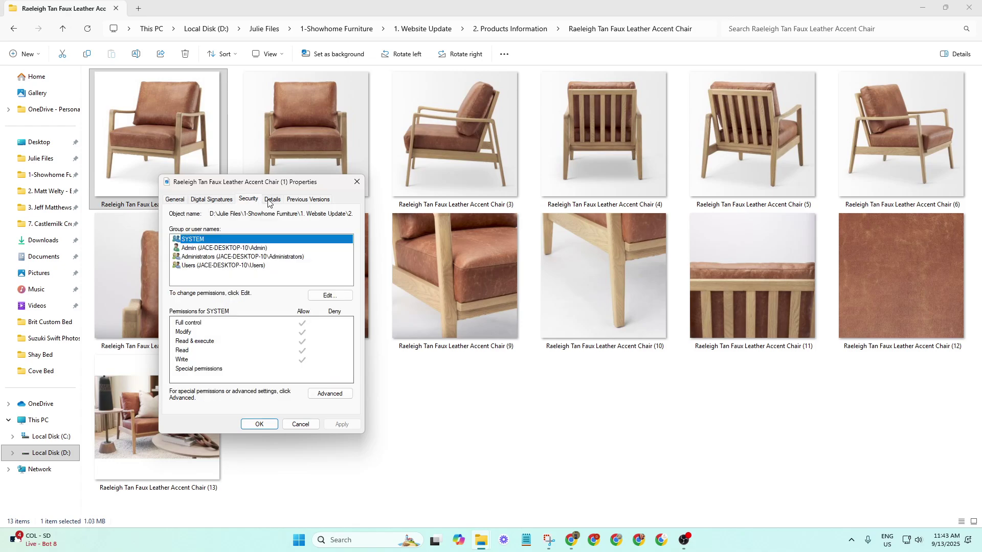
click(273, 199)
click(224, 200)
click(273, 199)
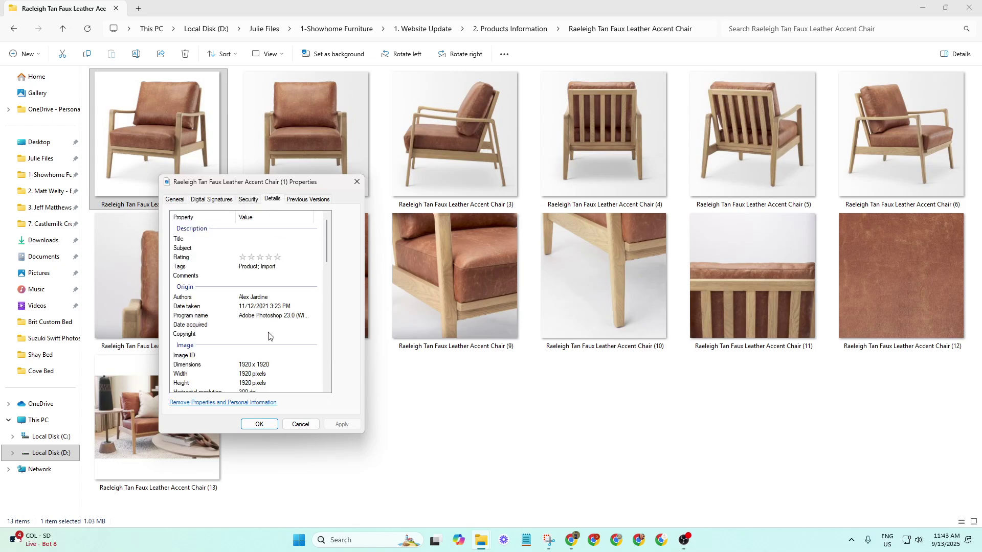
scroll(243, 324, down, 2)
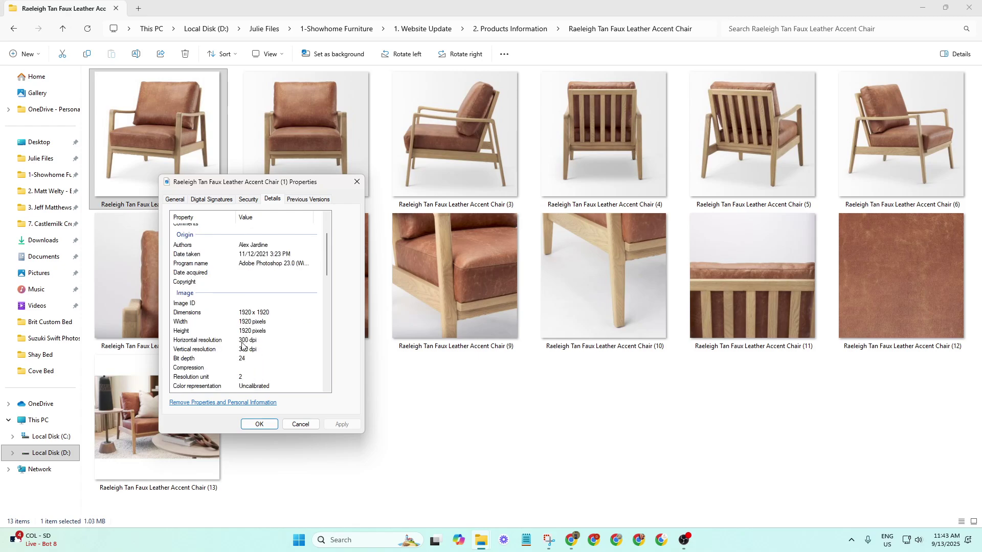
click(357, 183)
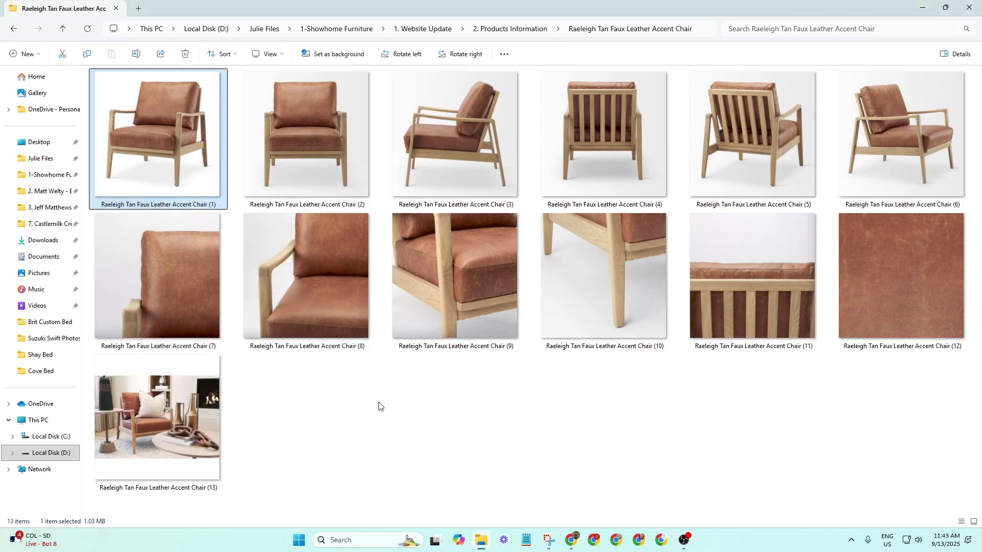
Compare the backgrounds and file details of chair images (1) and (2) in the folder.
click(474, 409)
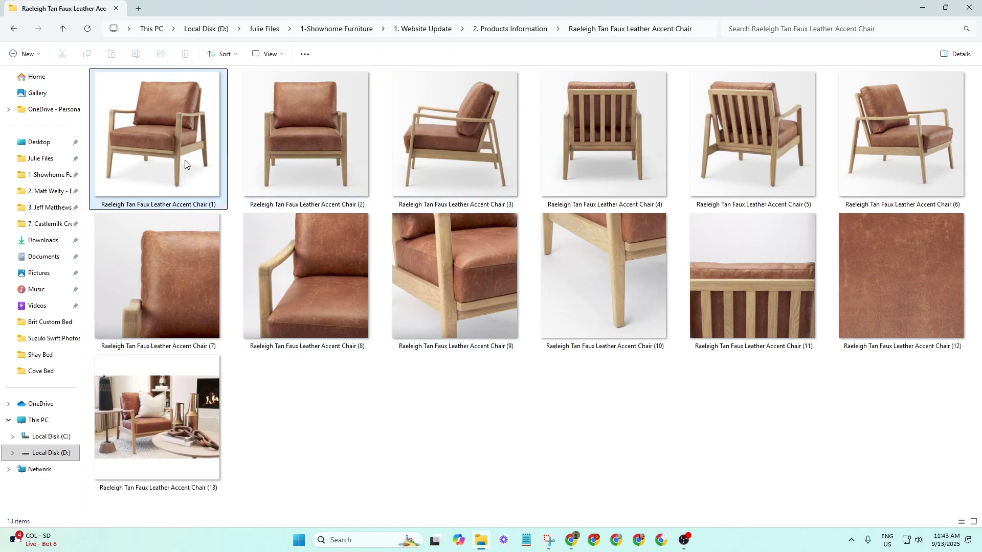
mouse_move(185, 163)
mouse_move(288, 173)
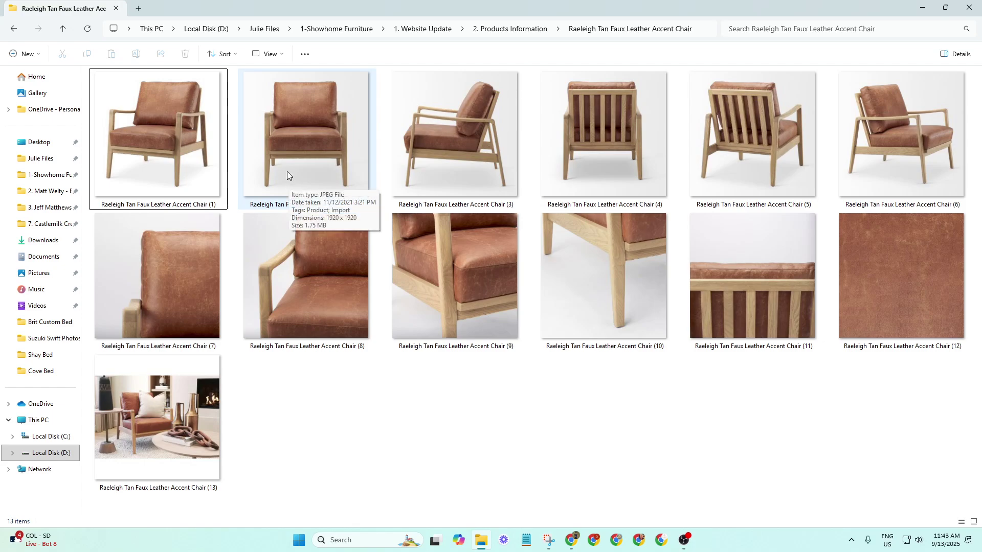
click(187, 146)
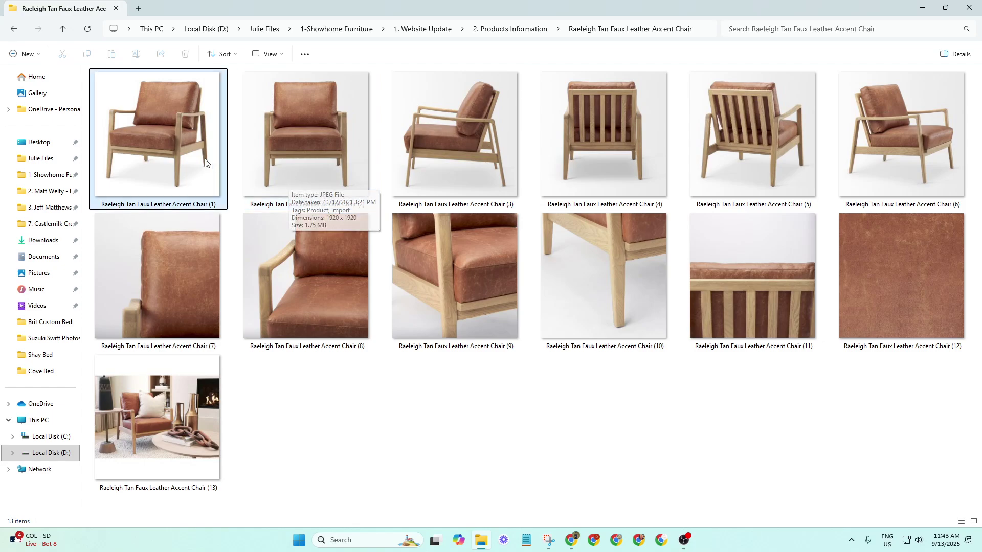
click(281, 153)
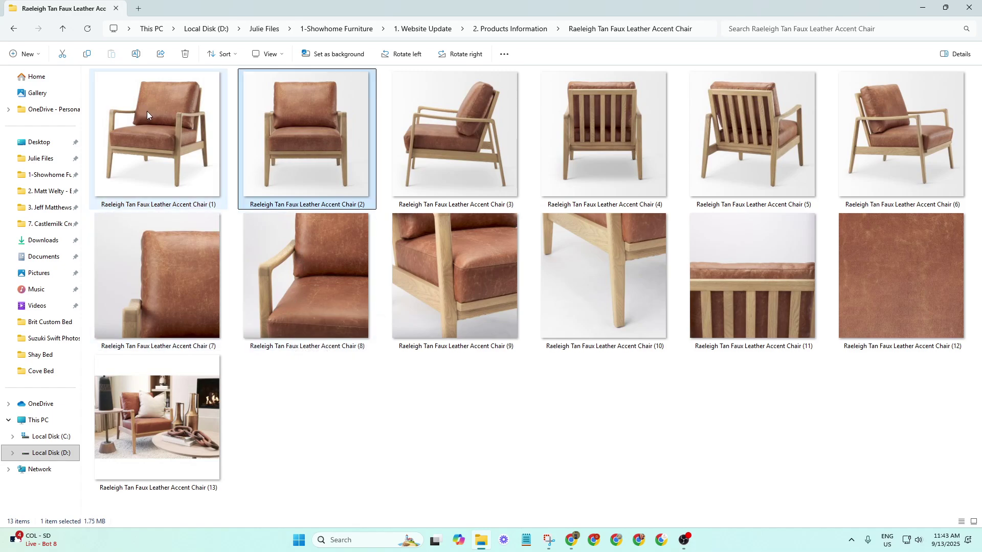
mouse_move(151, 114)
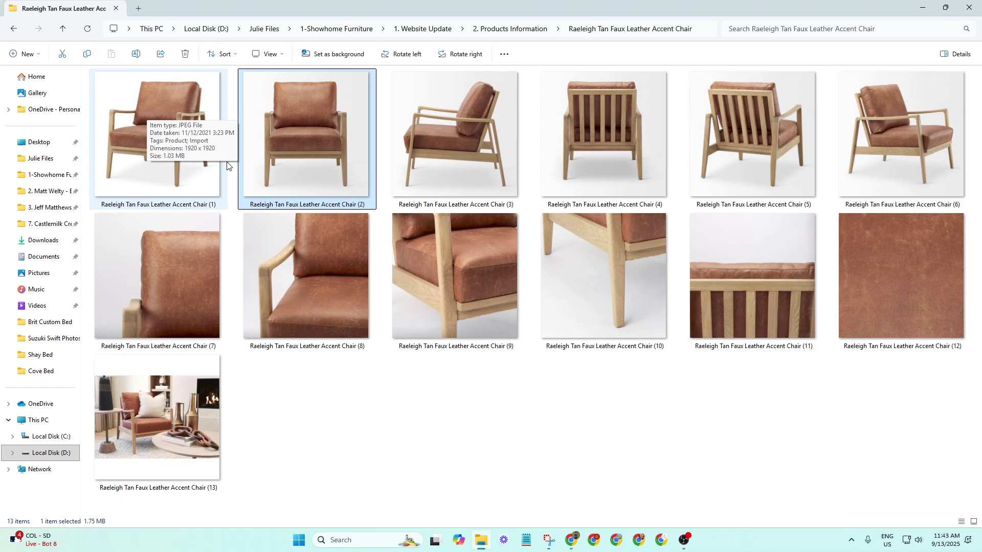
Switch to Chrome and examine how product images appear on the Calgary Accent Chairs collection page.
key(alt+Tab)
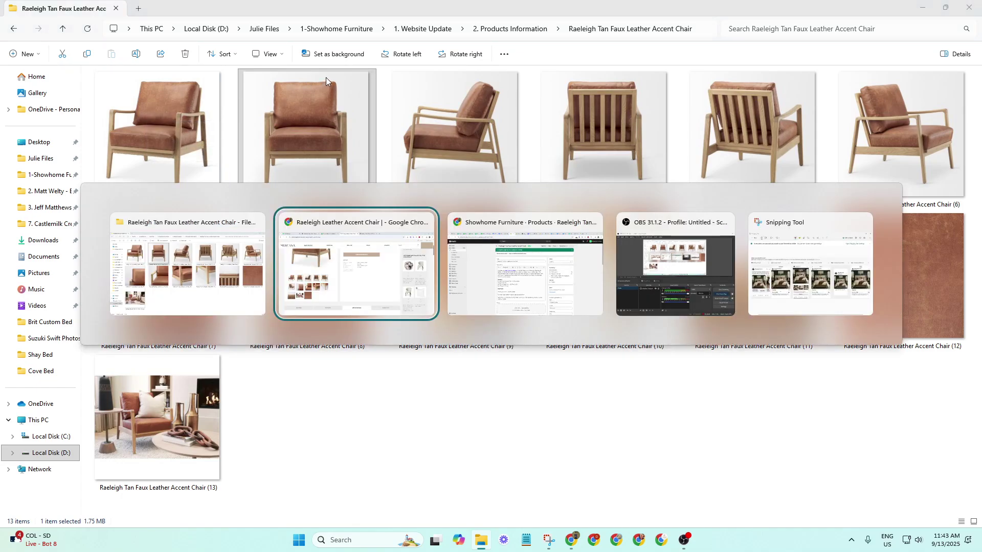
key(alt+Tab)
key(alt+Tab)
key(alt+Tab)
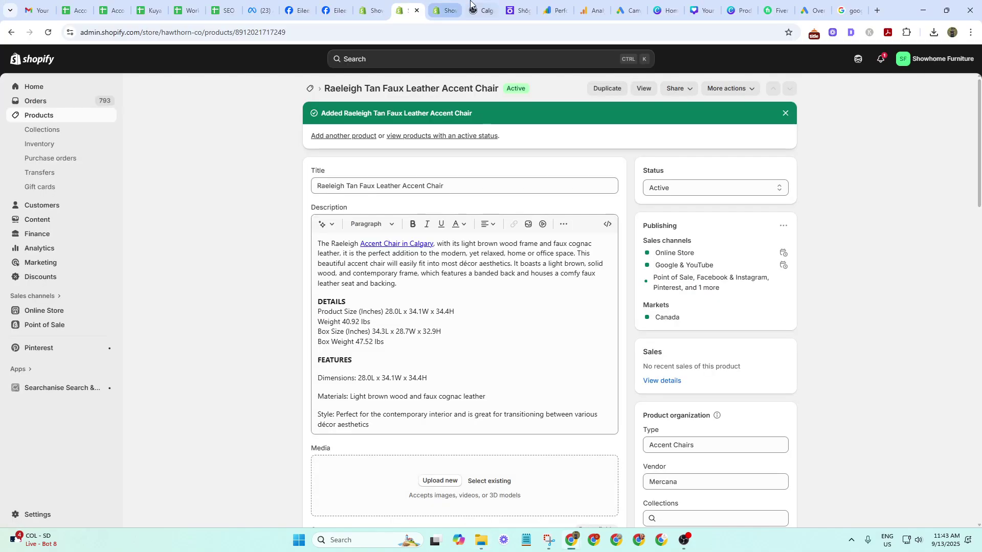
click(471, 4)
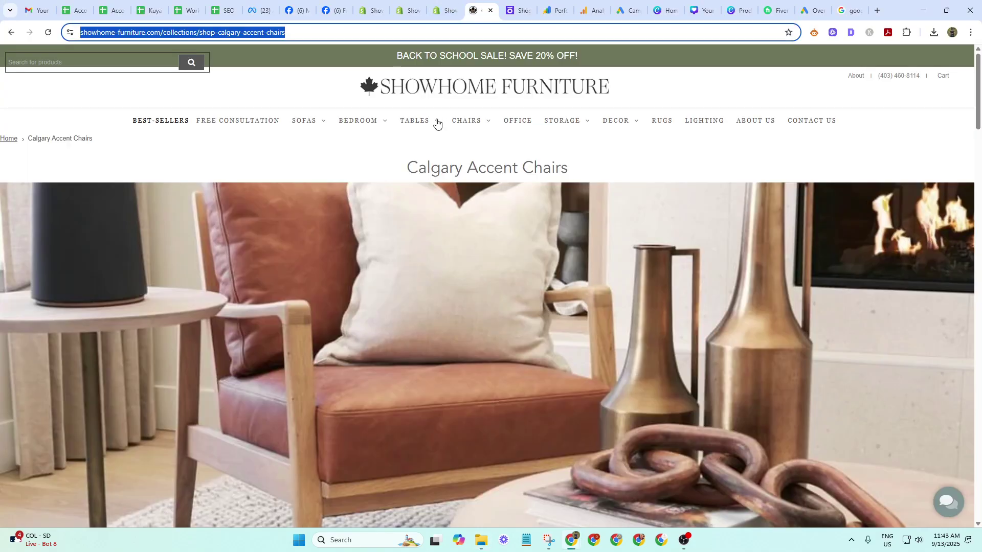
scroll(207, 346, down, 10)
scroll(395, 441, up, 5)
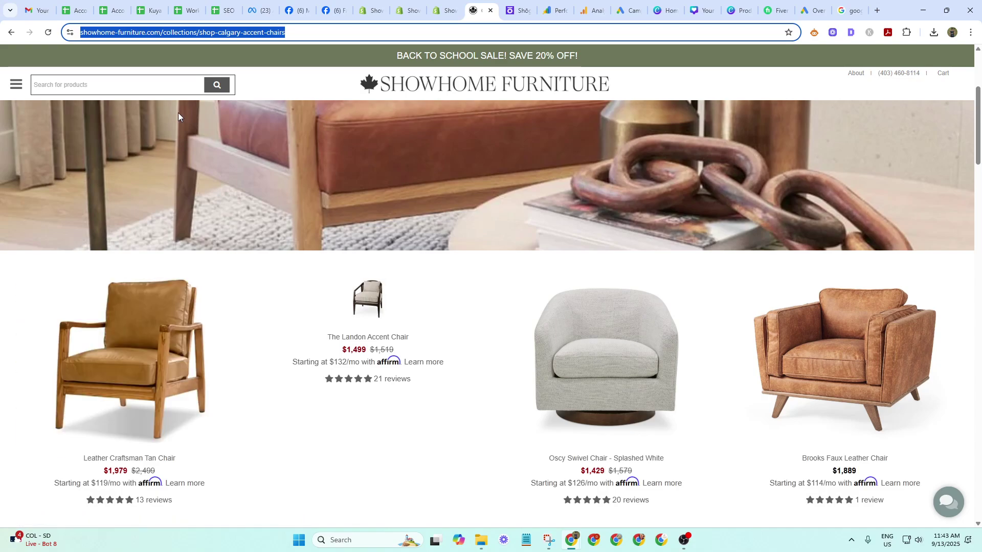
scroll(181, 107, down, 2)
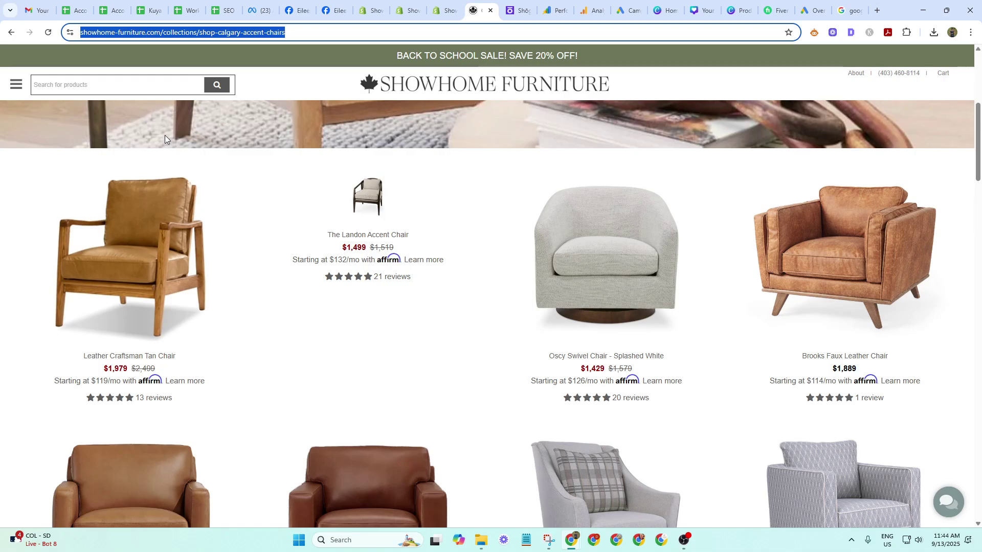
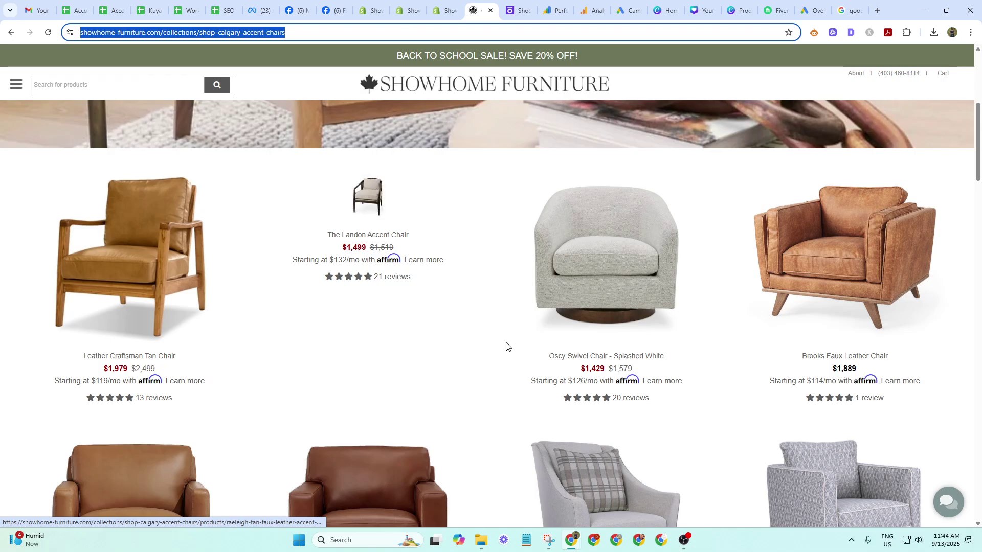
scroll(172, 379, down, 4)
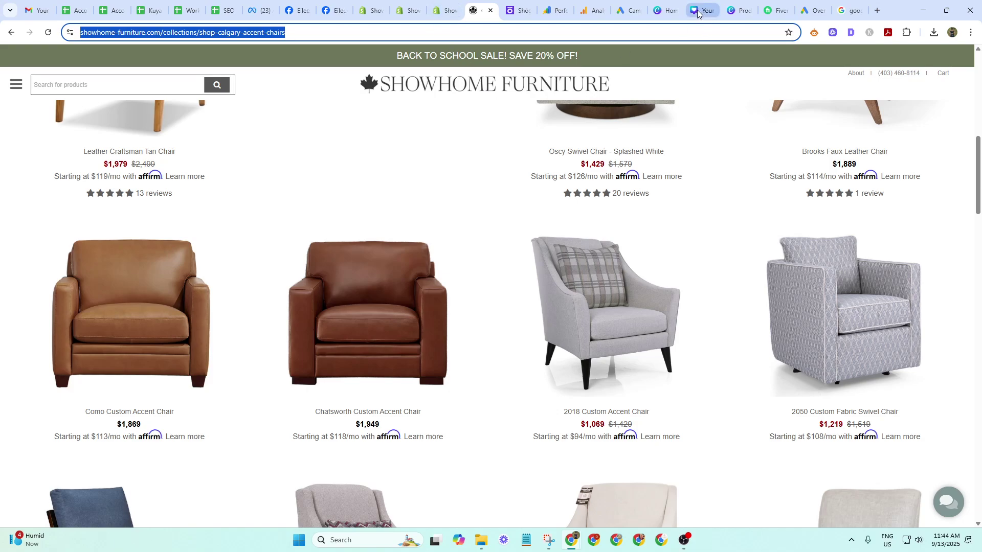
Bring up the Canva site in Chrome and switch back to the chair's image folder in File Explorer.
click(665, 10)
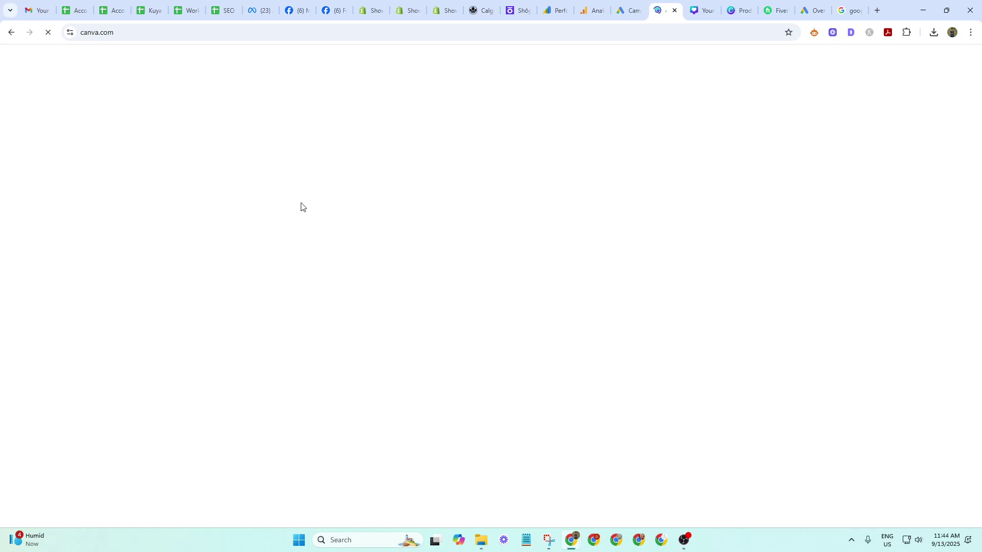
key(alt+Tab)
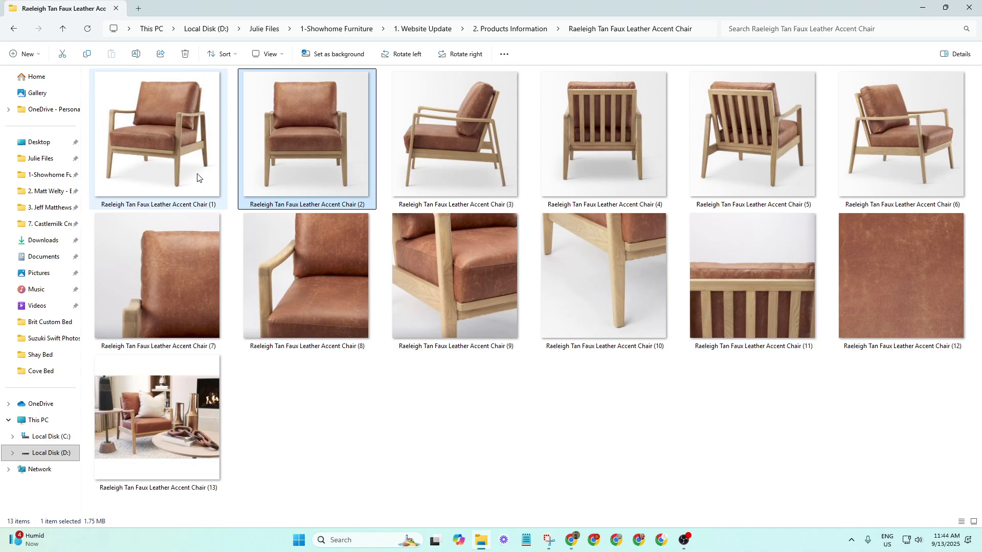
Switch to Canva in Chrome, open the Product with Dimensions design, and check its page dimensions in the file details.
key(alt+Tab)
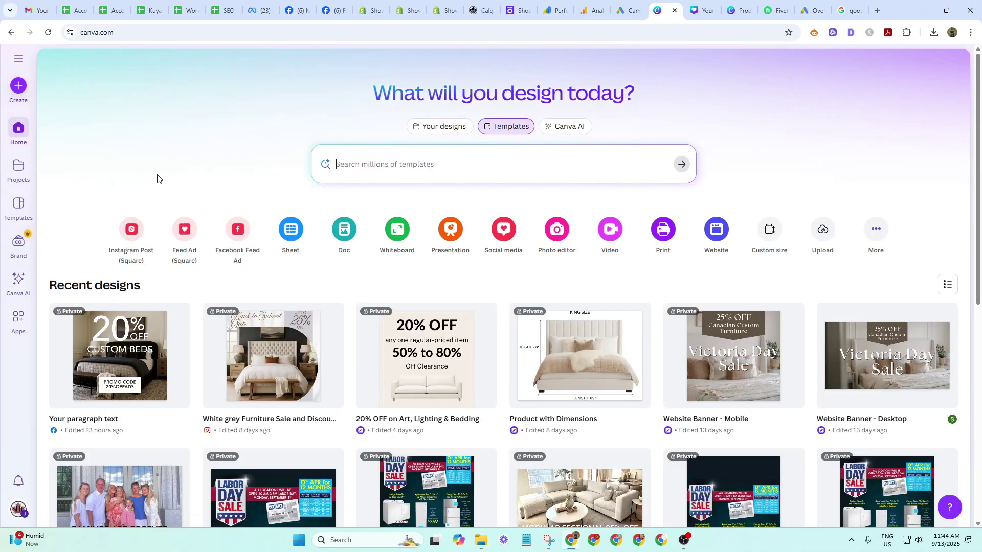
click(582, 371)
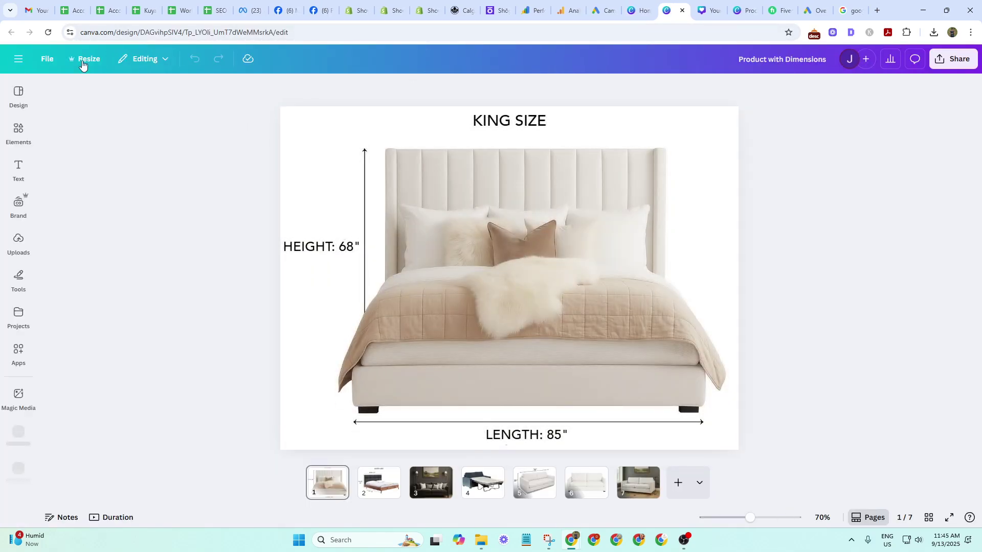
click(51, 58)
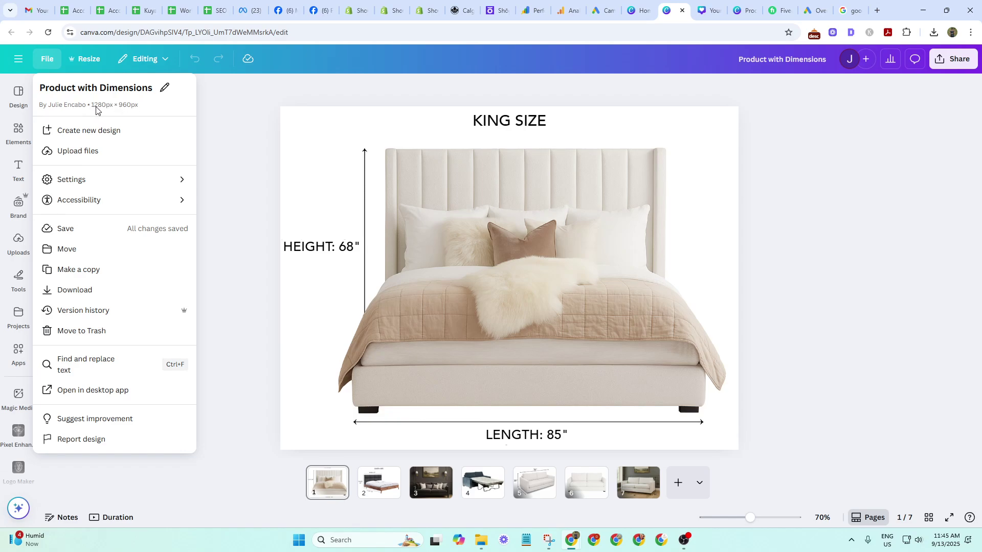
click(824, 327)
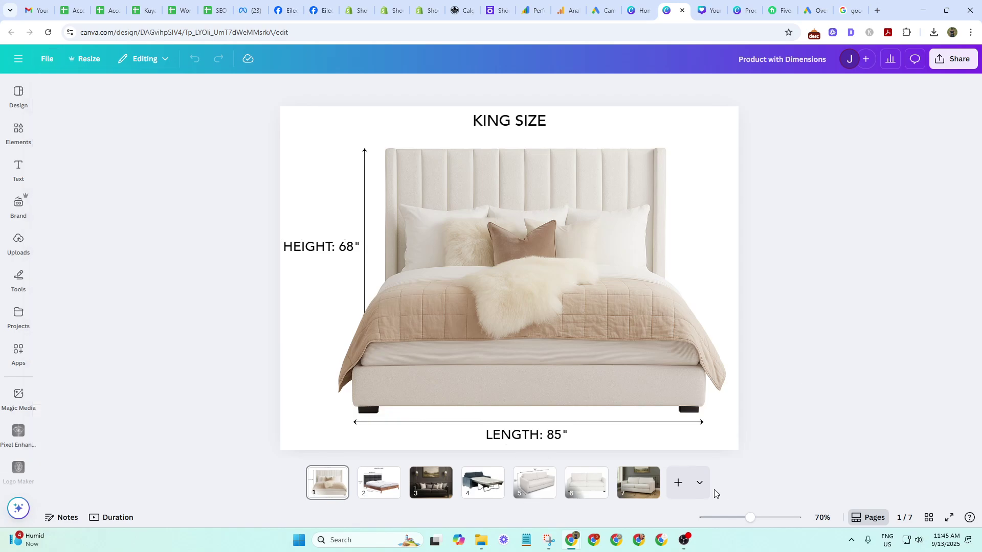
Add two blank pages at the end of the design and select blank page 8.
click(678, 482)
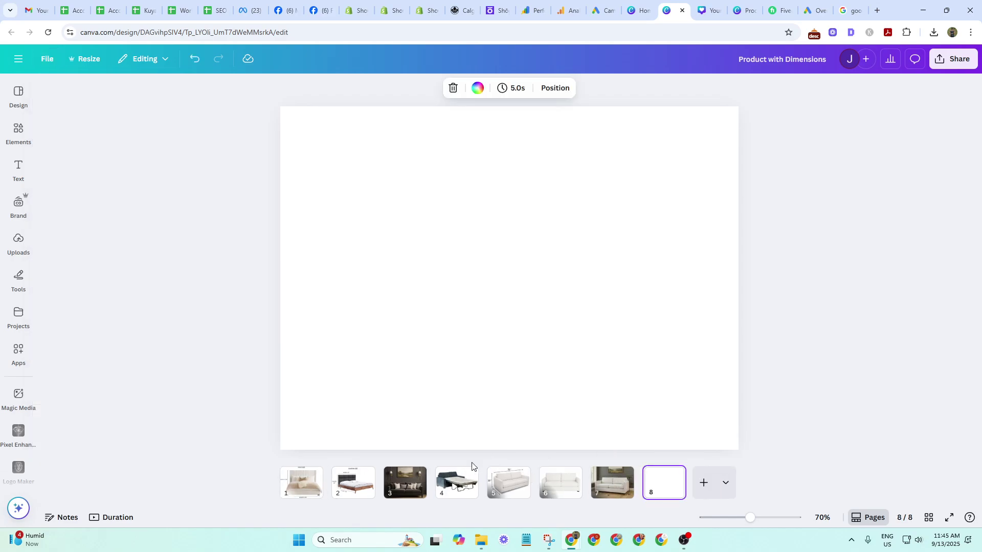
click(704, 482)
click(633, 483)
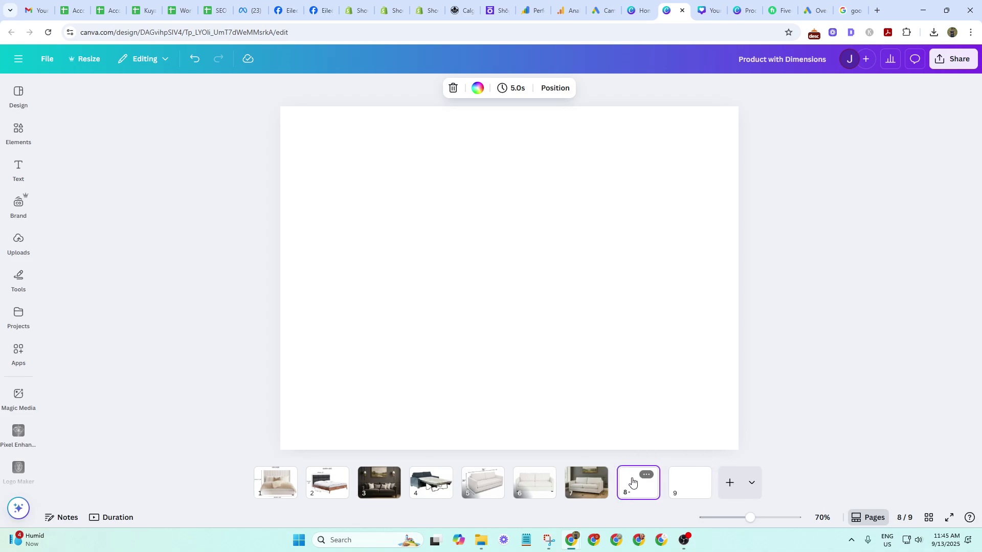
click(511, 251)
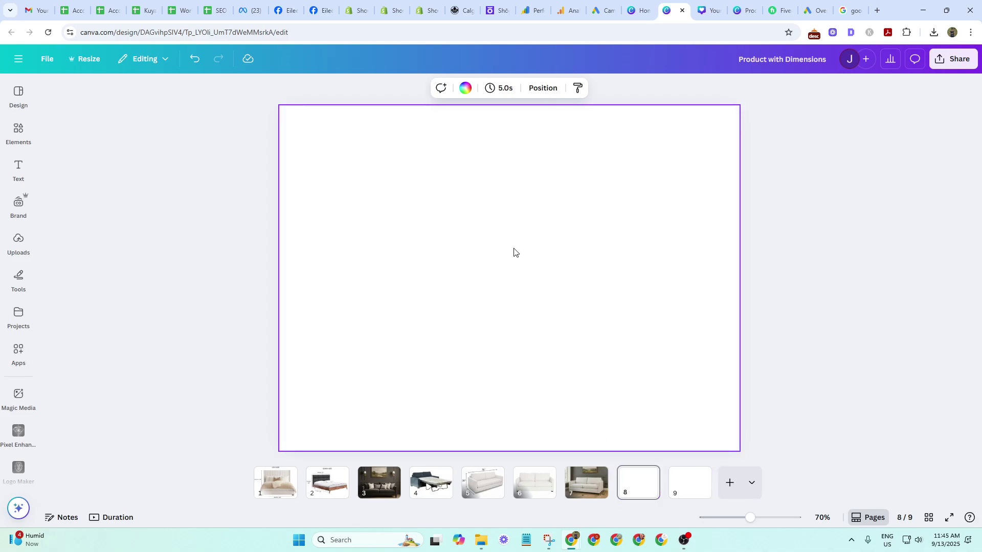
Copy the Raeleigh Tan Faux Leather Accent Chair folder path from File Explorer and return to Canva.
click(485, 542)
click(704, 31)
key(ctrl+c)
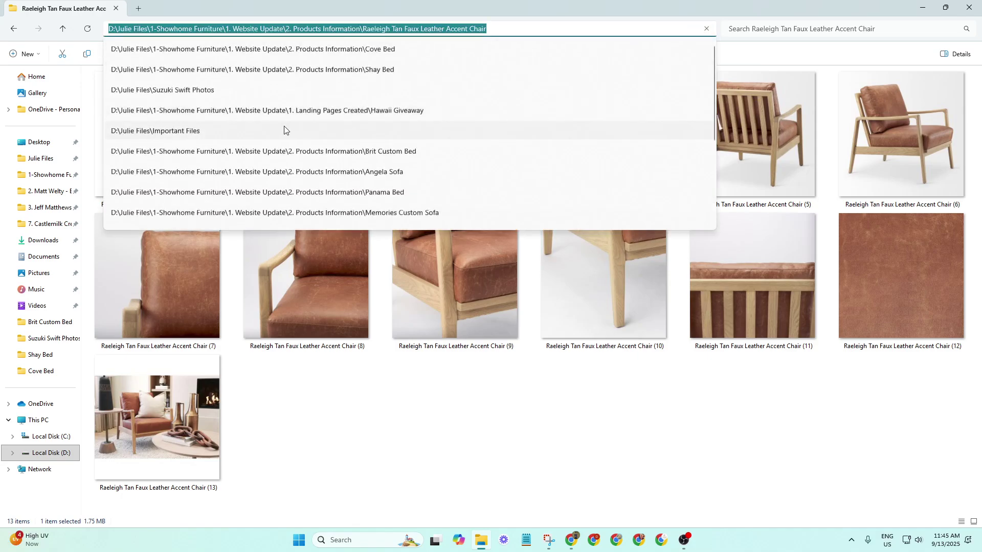
key(alt+Tab)
Upload Raeleigh Tan Faux Leather Accent Chair images (1) and (2) to Canva from the copied folder path.
mouse_move(15, 195)
click(18, 243)
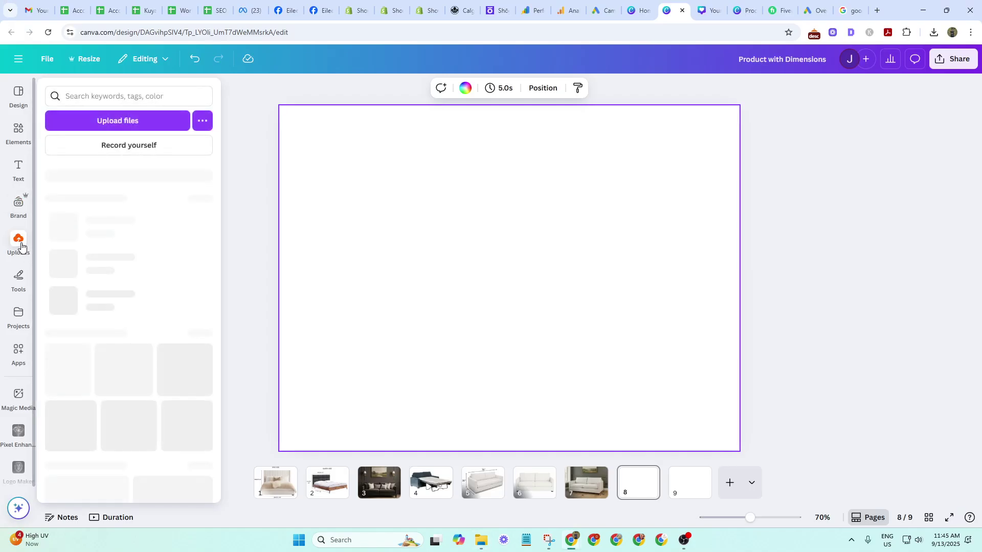
click(81, 123)
click(607, 128)
key(ctrl+v)
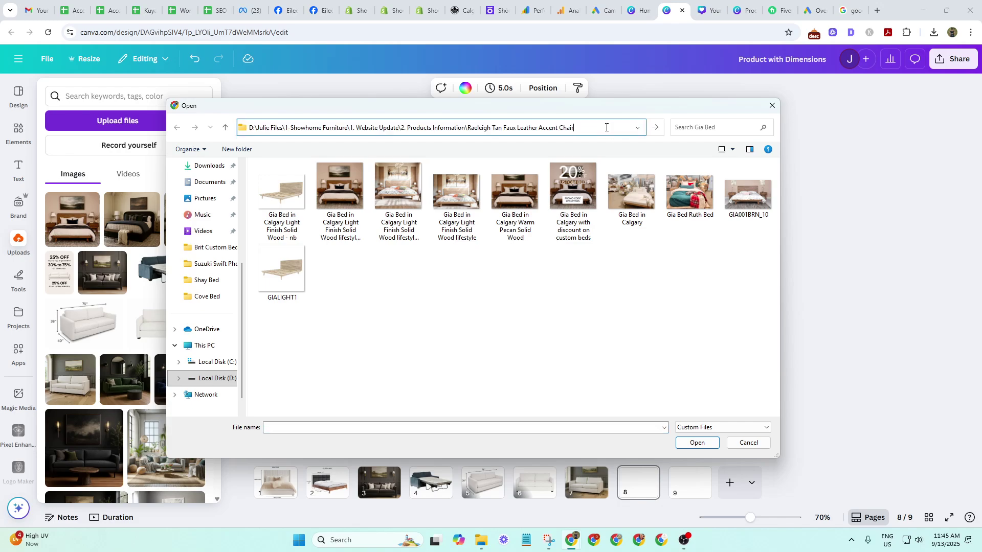
key(Return)
click(333, 195)
ctrl+click(262, 171)
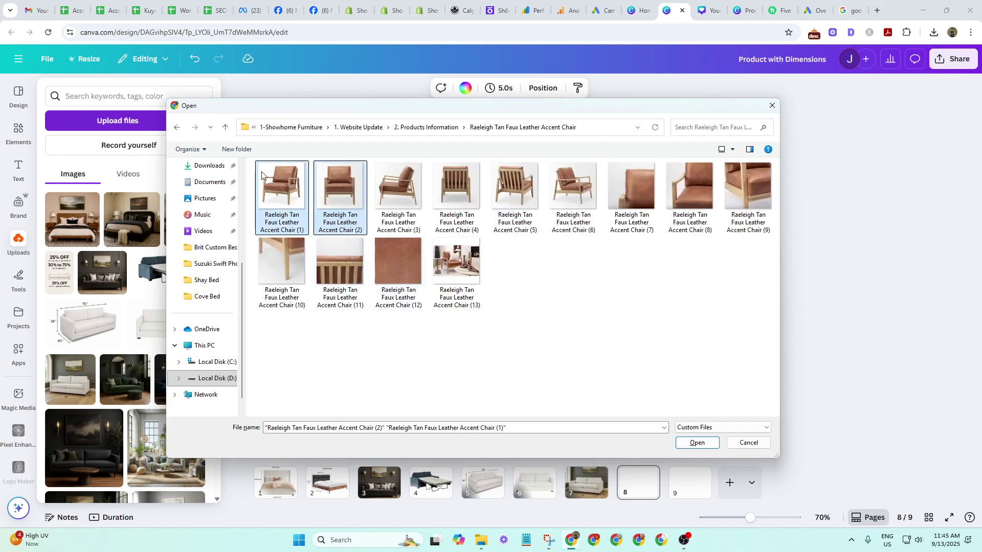
click(692, 443)
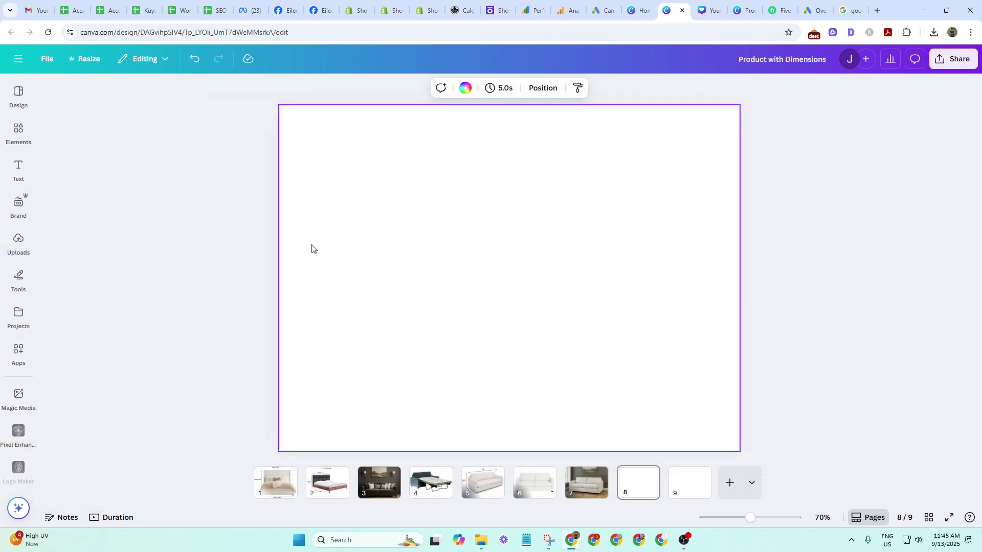
Place the uploaded angled chair image on page 8 and the front-view chair image on page 9.
click(18, 244)
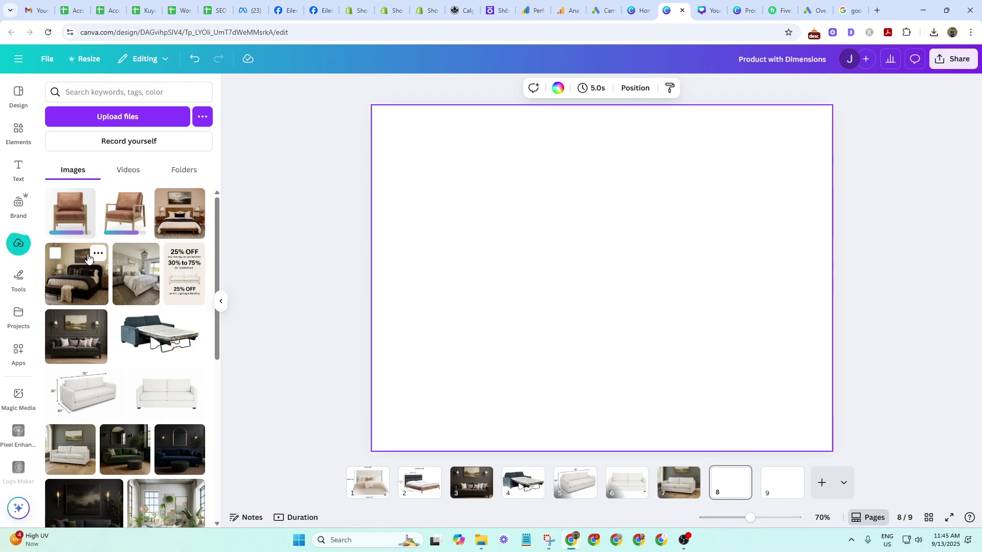
click(116, 220)
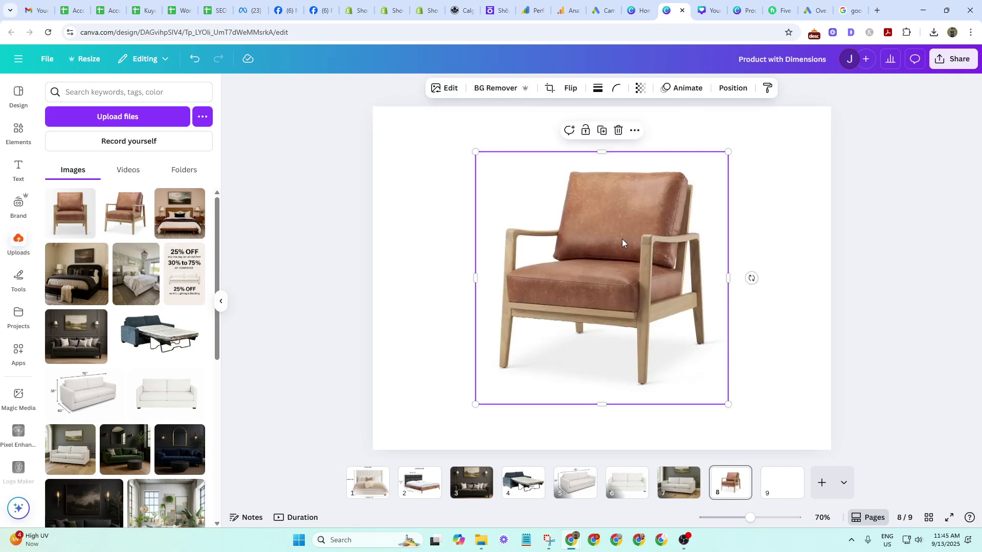
click(785, 494)
click(80, 215)
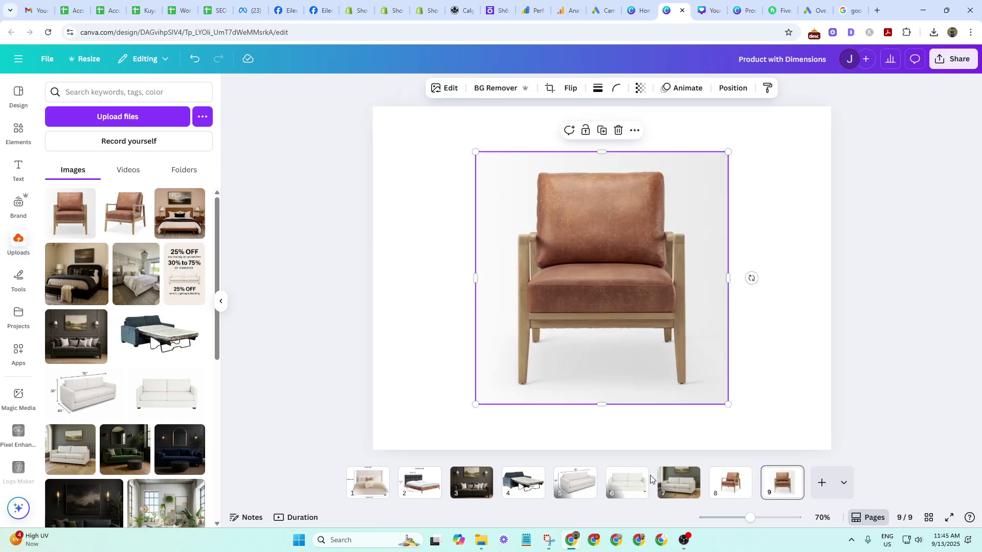
Try setting the angled chair image as page 8's background, and detach it from the background again.
click(731, 483)
click(223, 304)
click(612, 263)
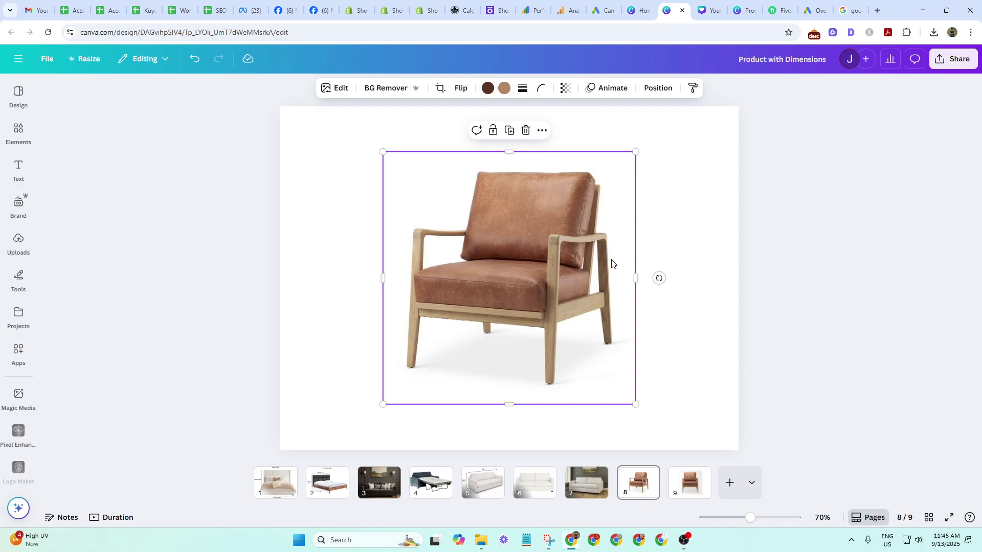
right_click(512, 226)
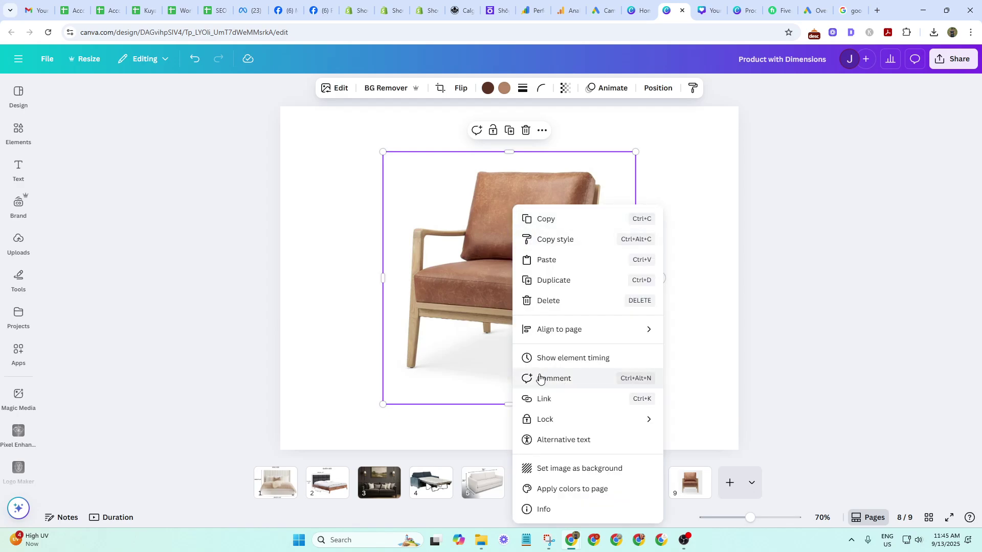
click(572, 469)
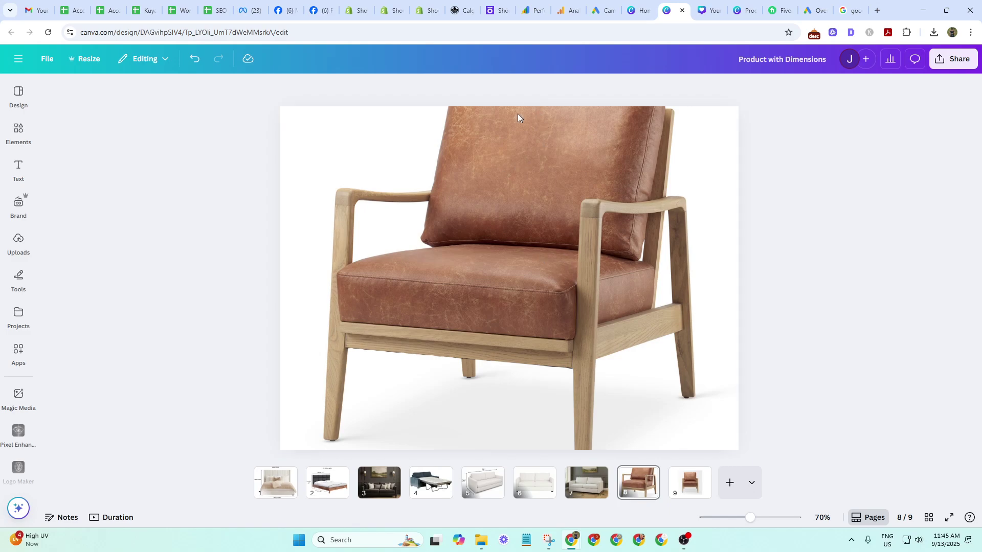
click(532, 240)
right_click(532, 238)
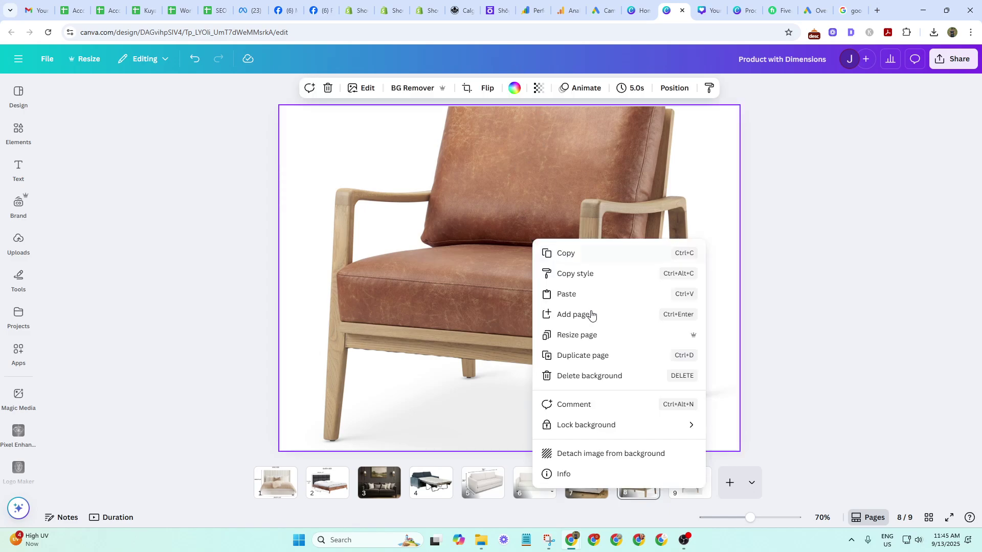
click(615, 455)
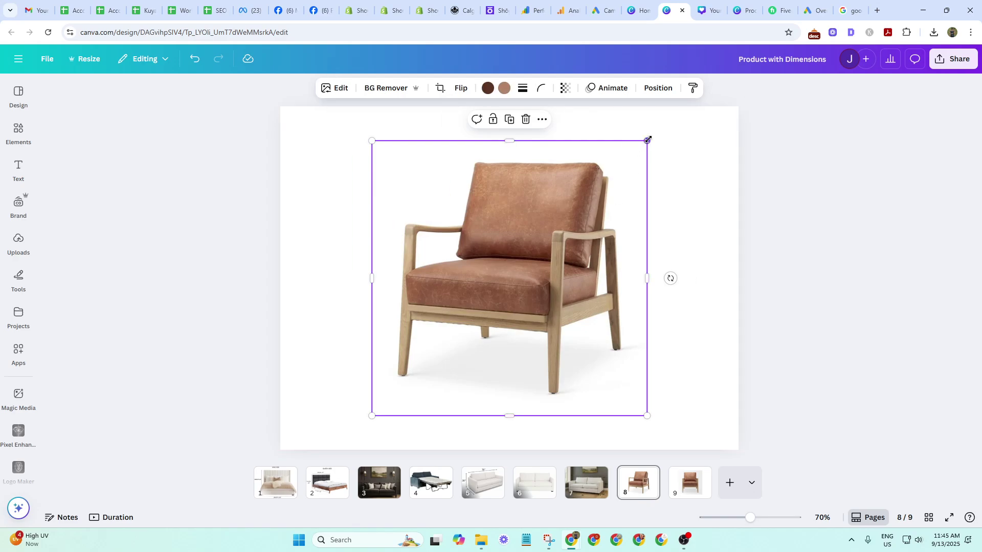
Enlarge the angled chair photo on page 8 to fill the page height and centre it horizontally.
drag(648, 140, 697, 92)
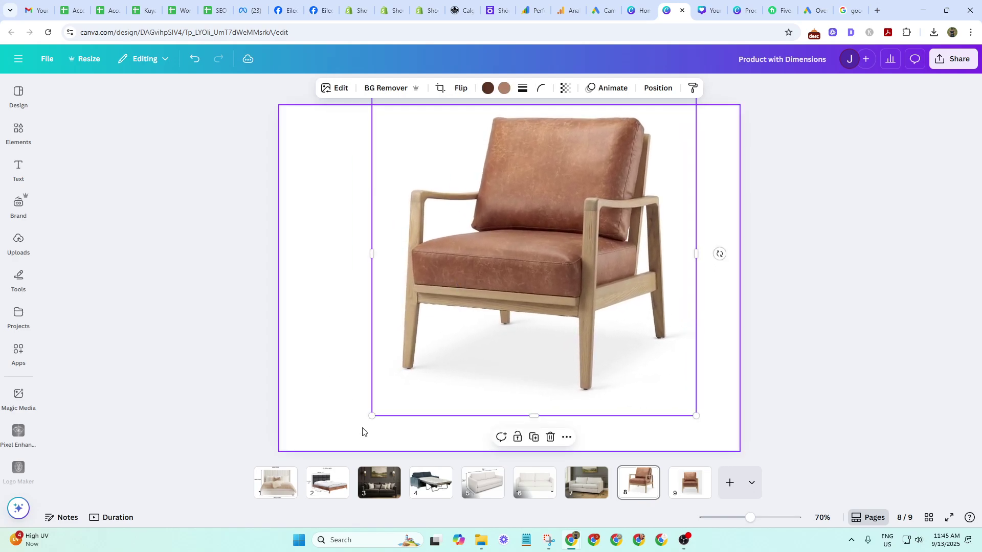
drag(372, 416, 299, 452)
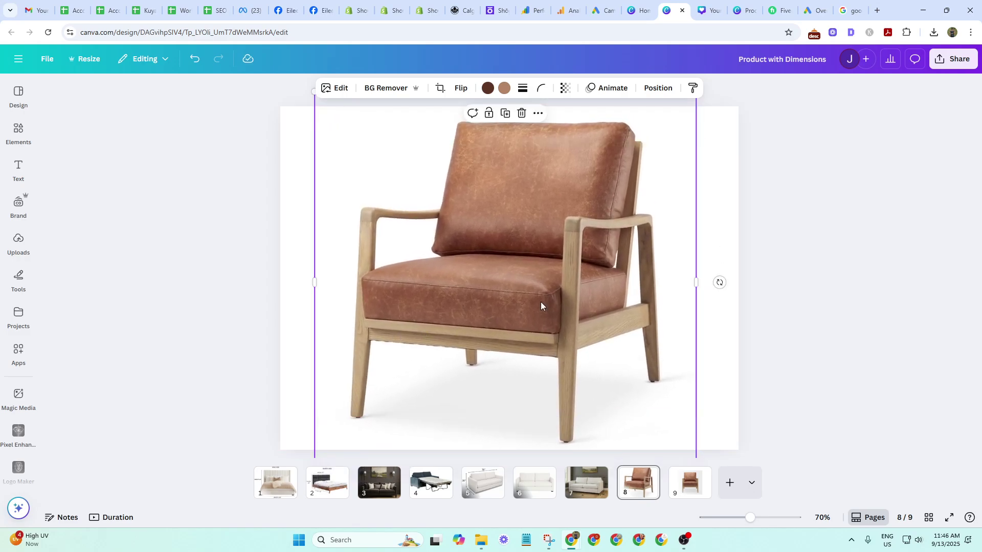
drag(574, 291, 566, 286)
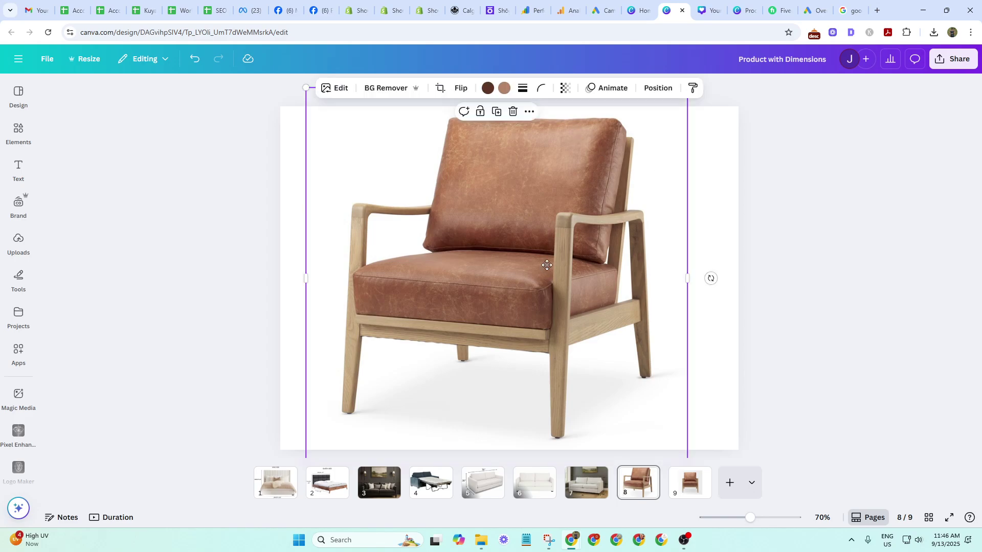
mouse_move(544, 265)
mouse_down()
mouse_move(535, 263)
mouse_move(560, 266)
mouse_up()
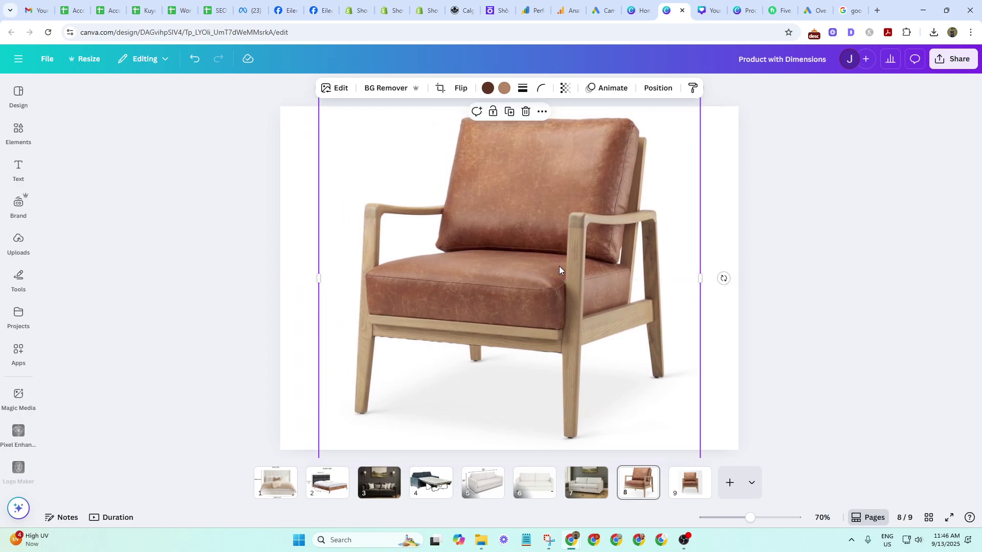
click(833, 319)
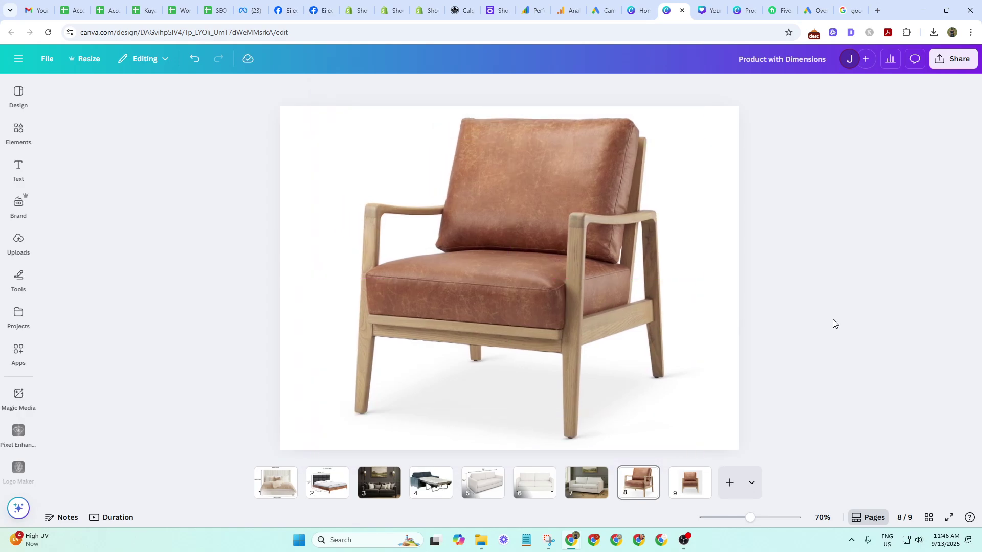
Enlarge the front-view chair photo on page 9 to slightly more than the page height and centre it on the page.
click(692, 484)
click(742, 518)
click(498, 285)
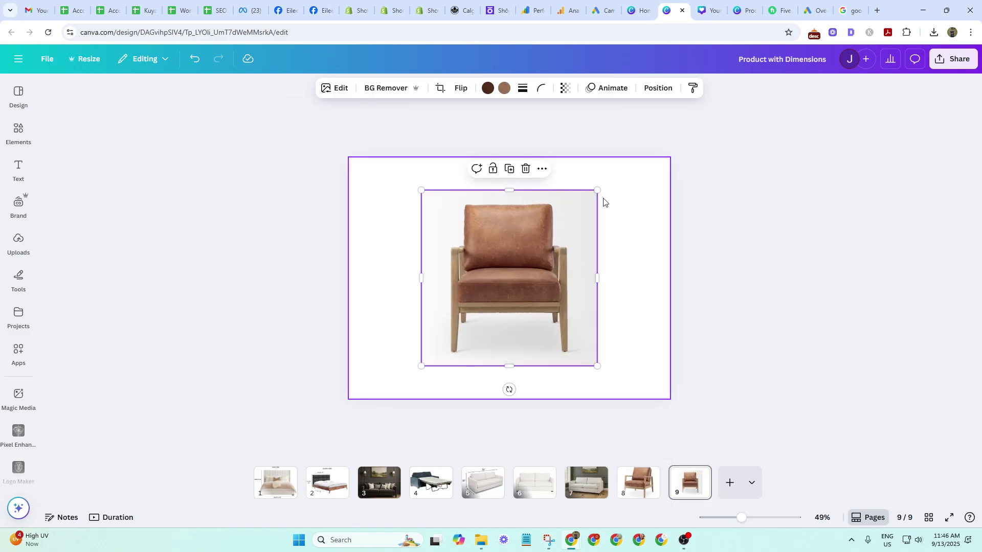
drag(598, 190, 649, 161)
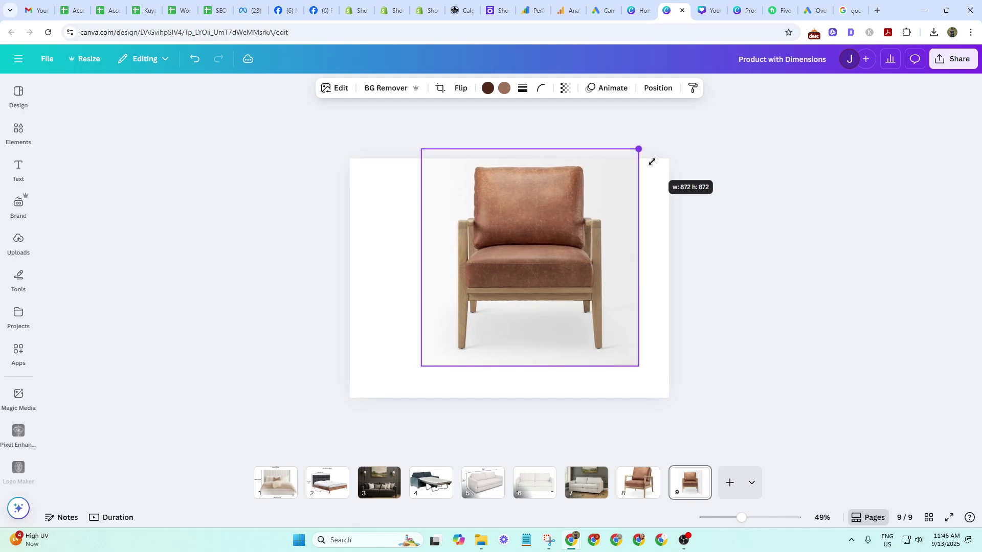
drag(421, 366, 358, 395)
drag(512, 305, 515, 305)
click(775, 343)
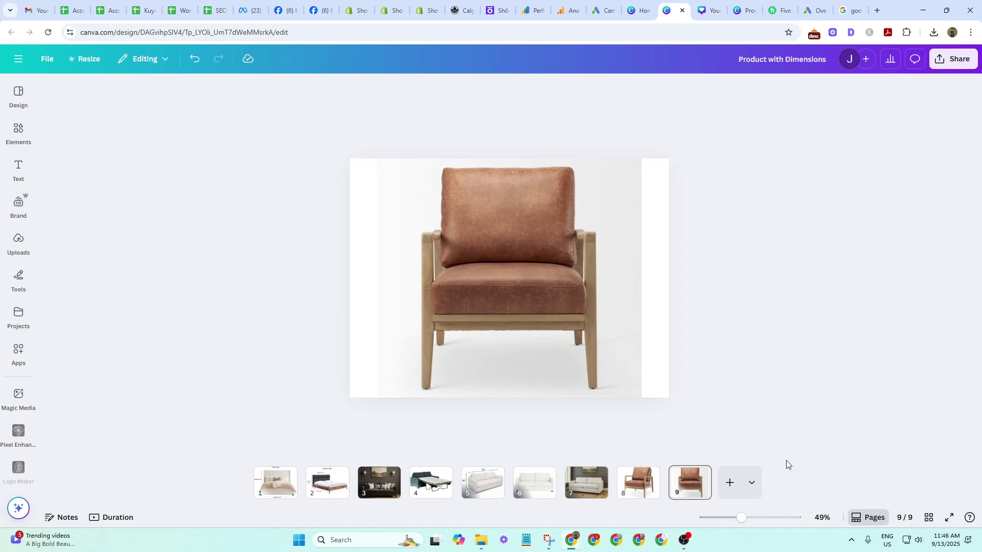
click(602, 316)
click(637, 493)
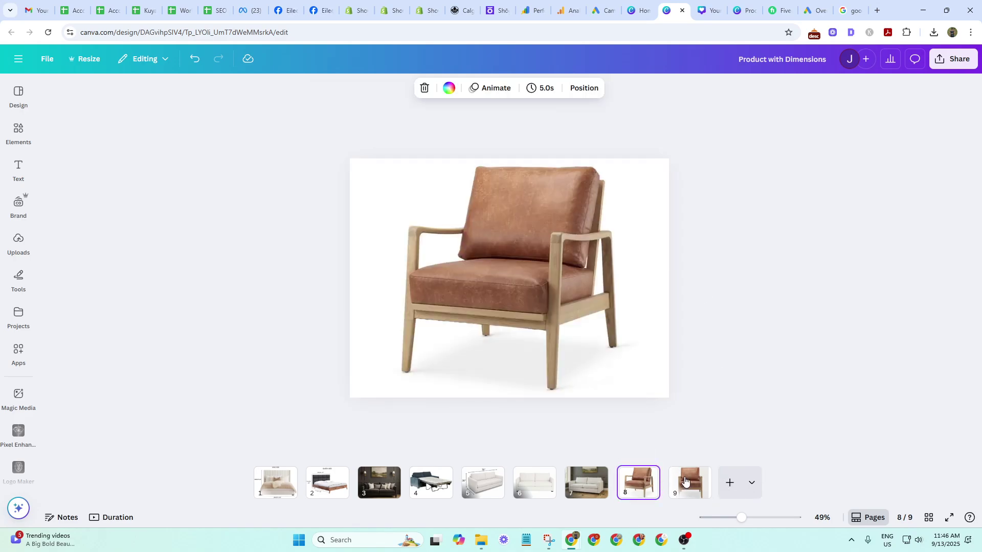
click(687, 484)
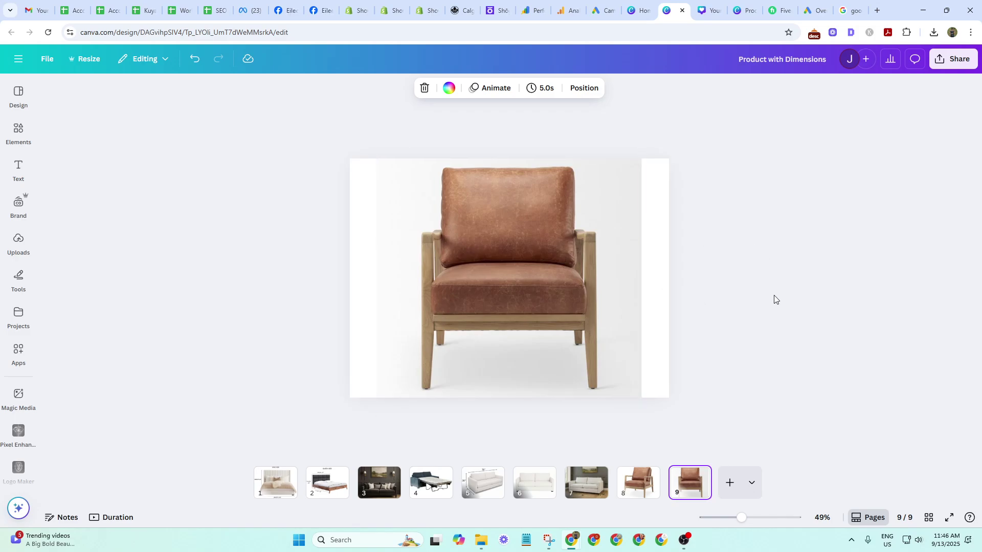
click(628, 274)
click(730, 278)
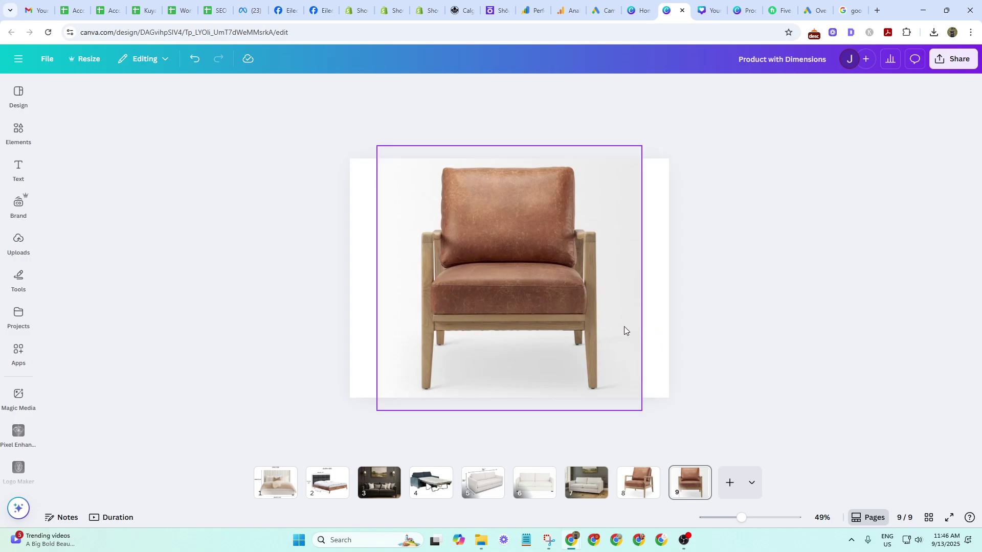
Try to extend the page 9 chair photo past both side edges of the page using freeform Magic Expand.
click(483, 202)
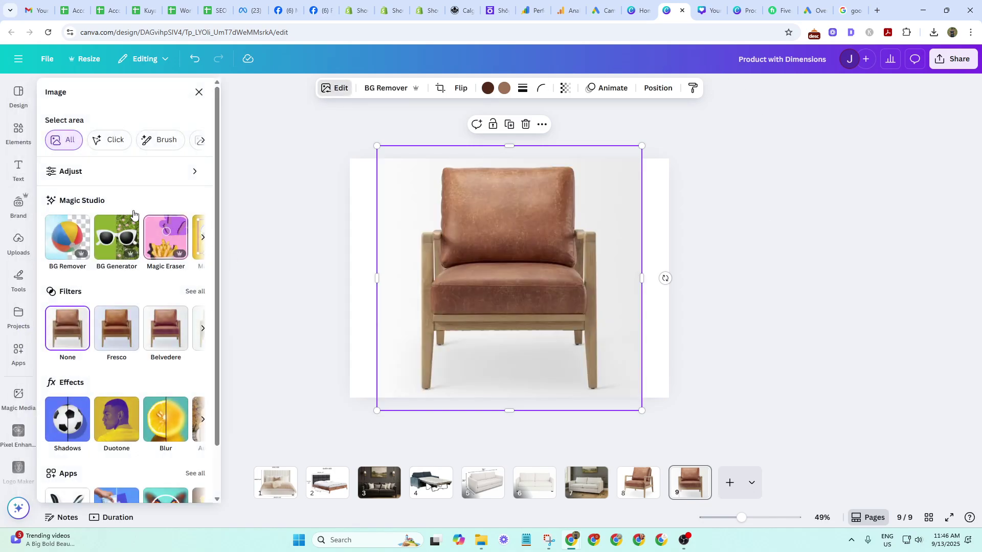
click(203, 240)
click(203, 240)
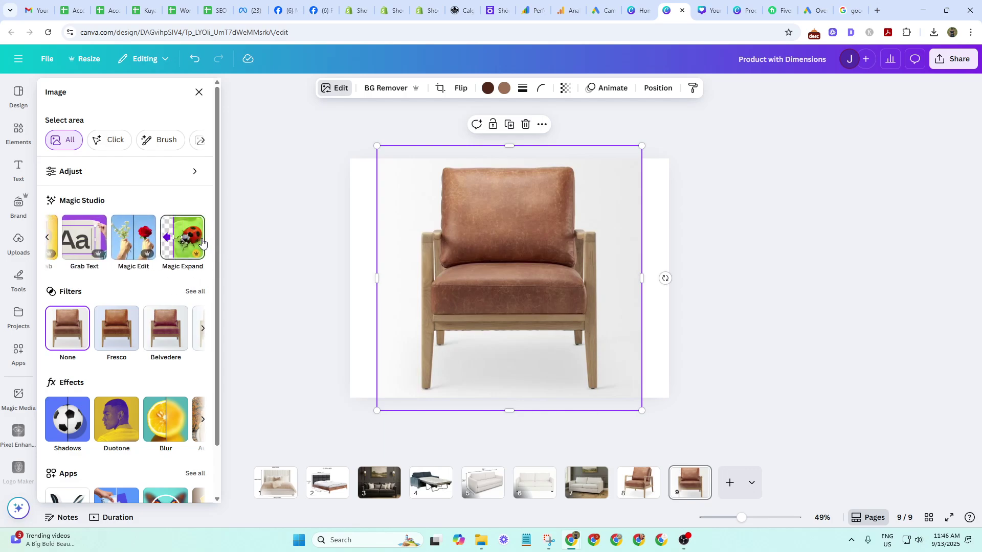
click(178, 243)
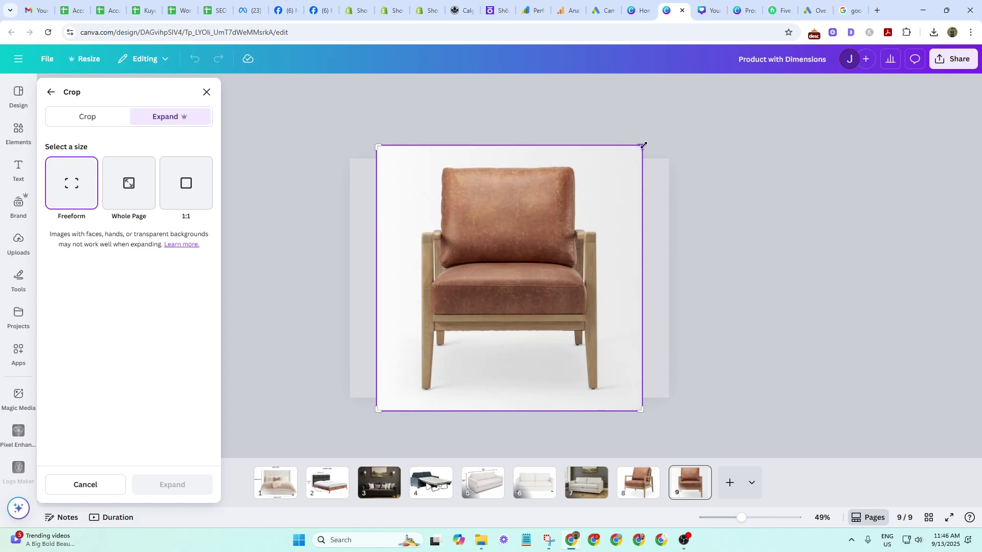
drag(644, 146, 671, 145)
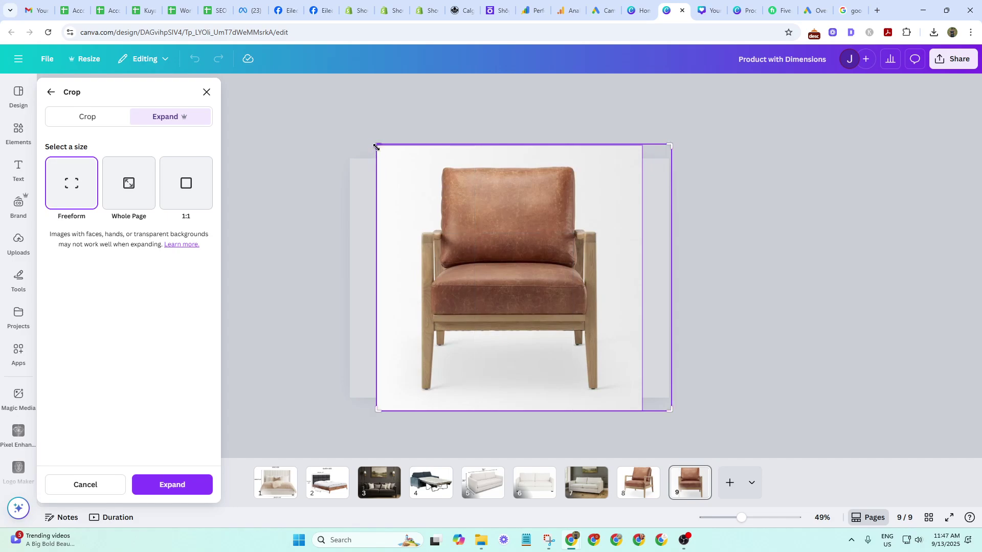
drag(376, 147, 345, 147)
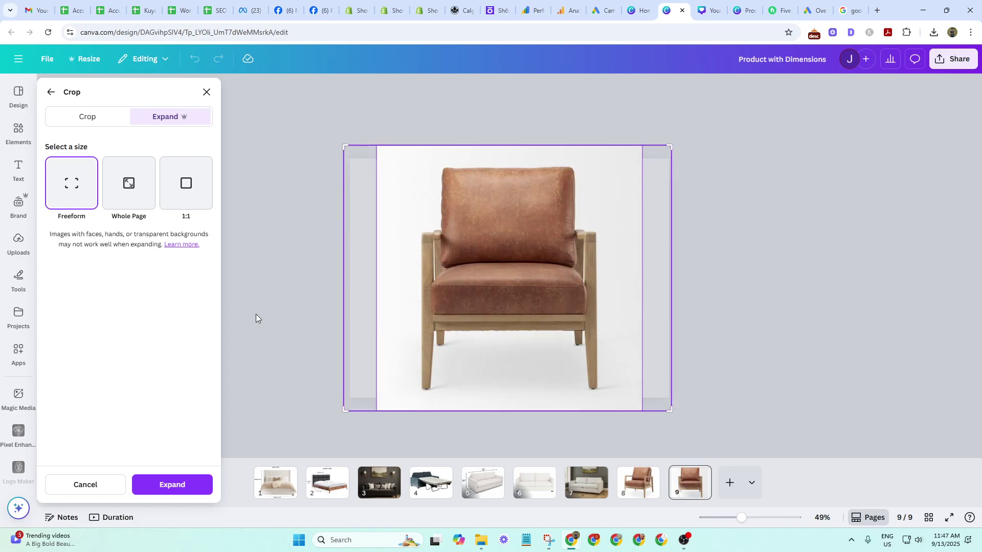
click(154, 486)
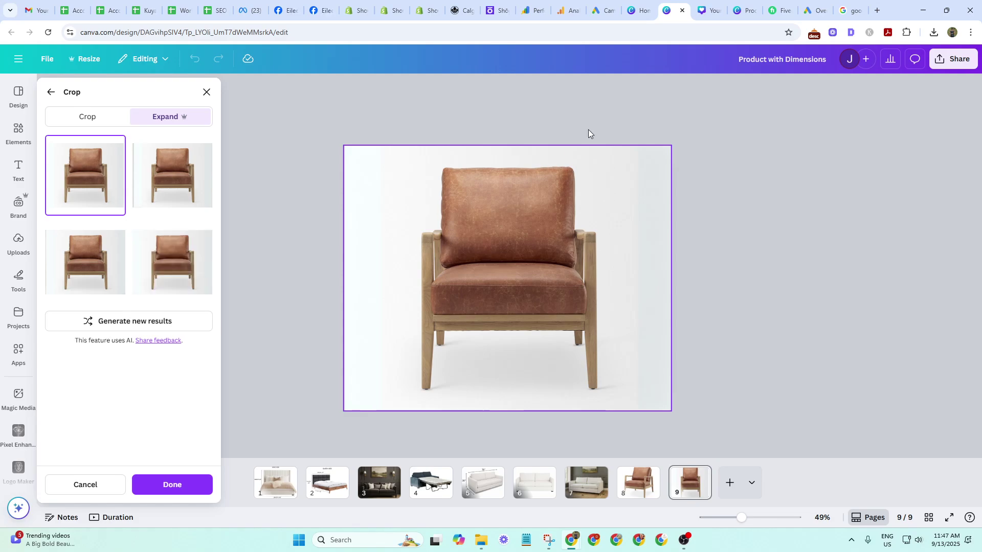
Compare the four generated expansions of the chair photo and discard them.
click(197, 271)
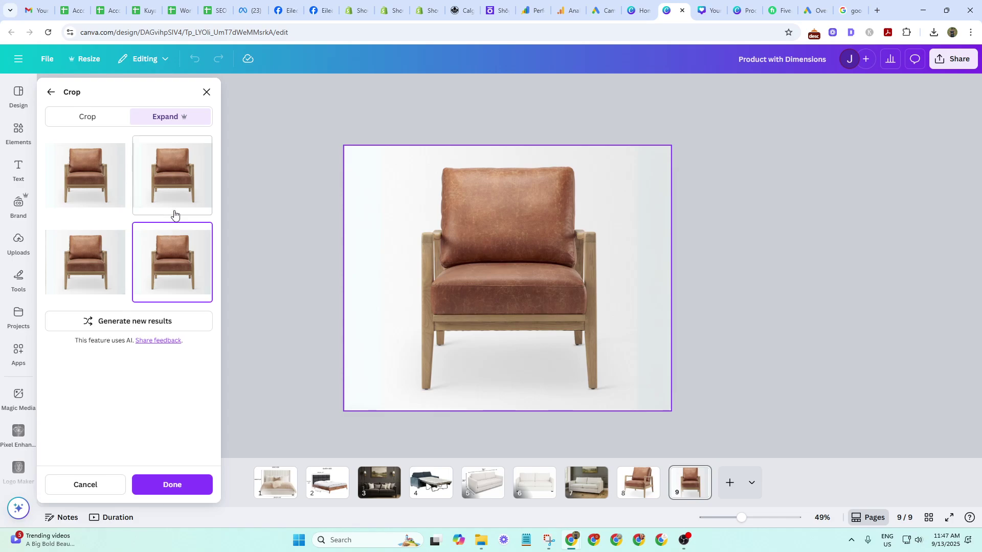
click(188, 182)
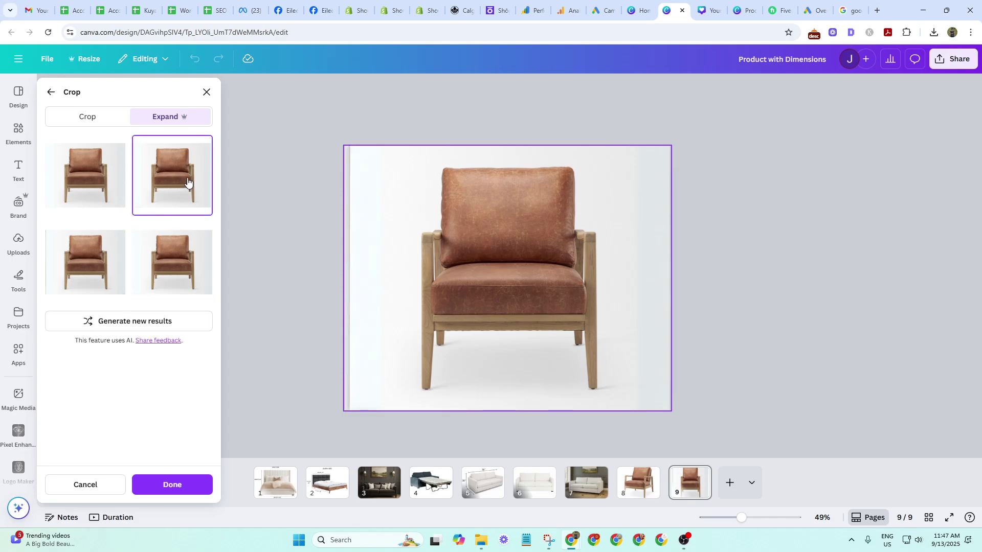
click(76, 183)
click(84, 245)
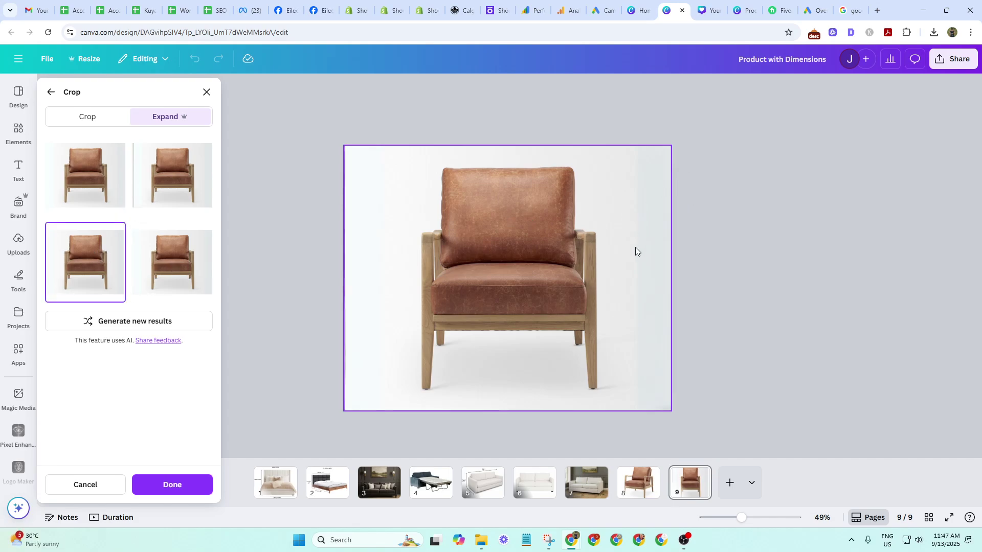
click(99, 494)
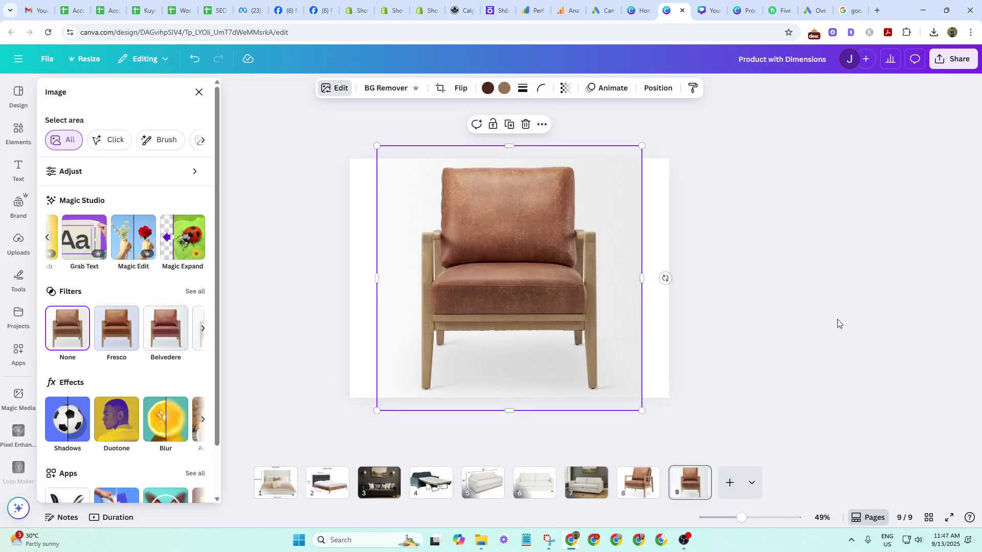
click(764, 284)
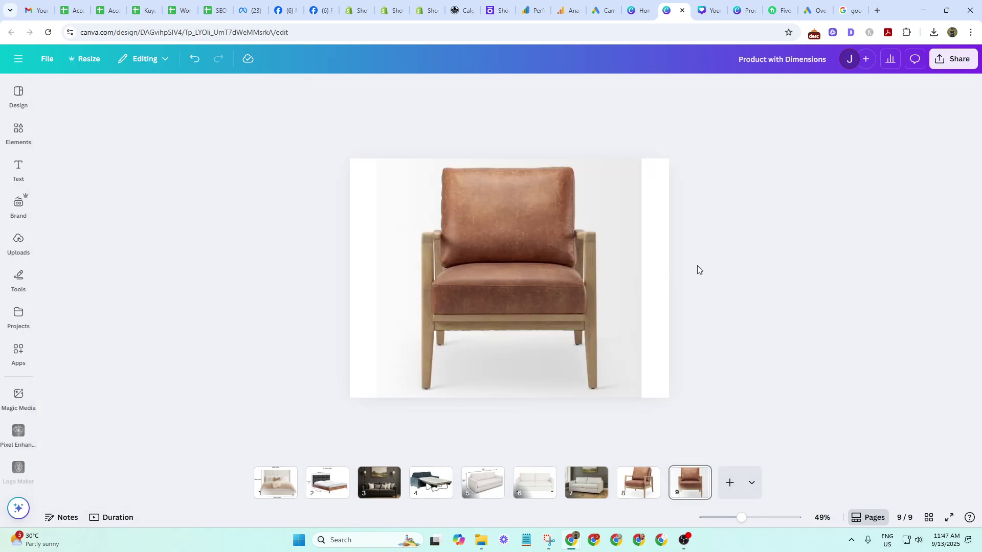
Apply the default linear grey-to-white gradient as the background of page 9.
click(660, 253)
click(436, 91)
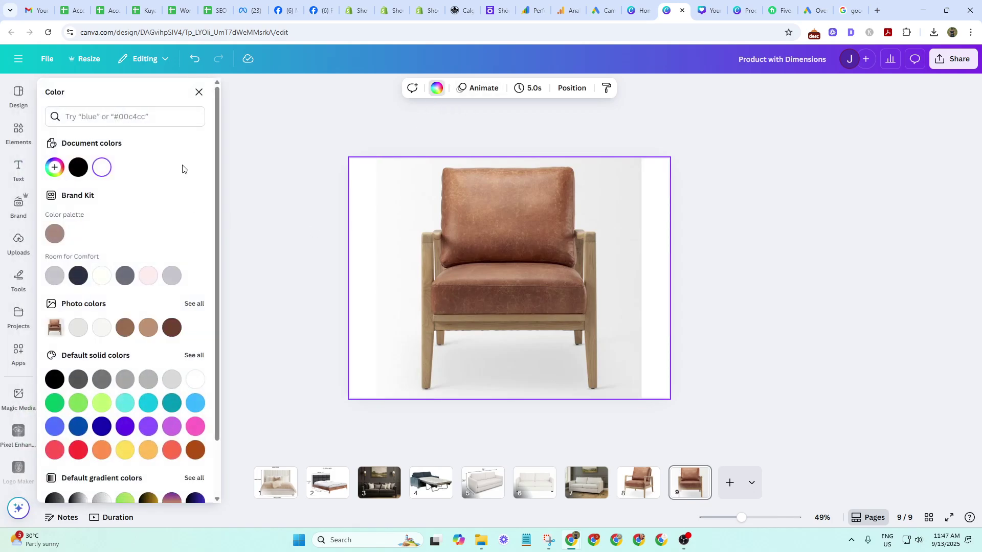
scroll(147, 346, down, 2)
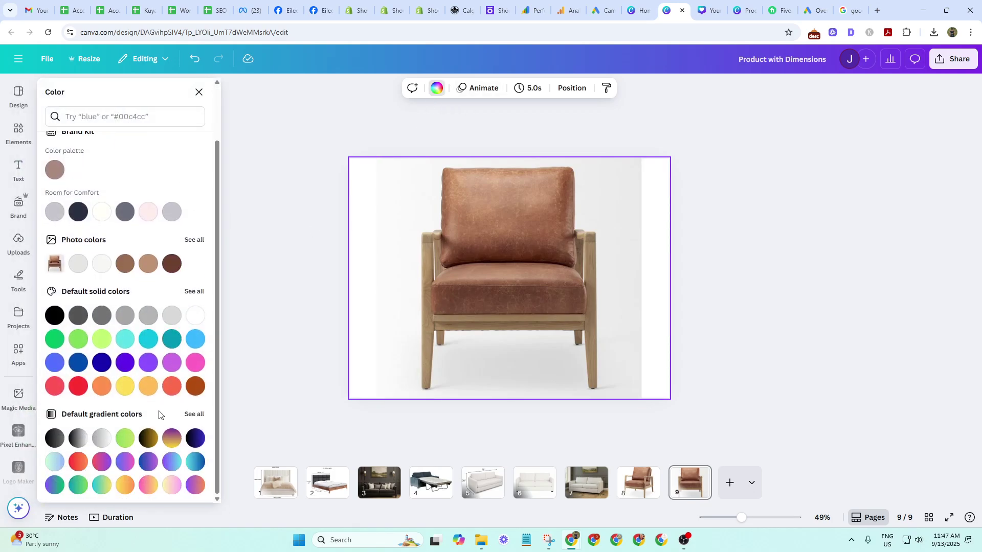
click(101, 441)
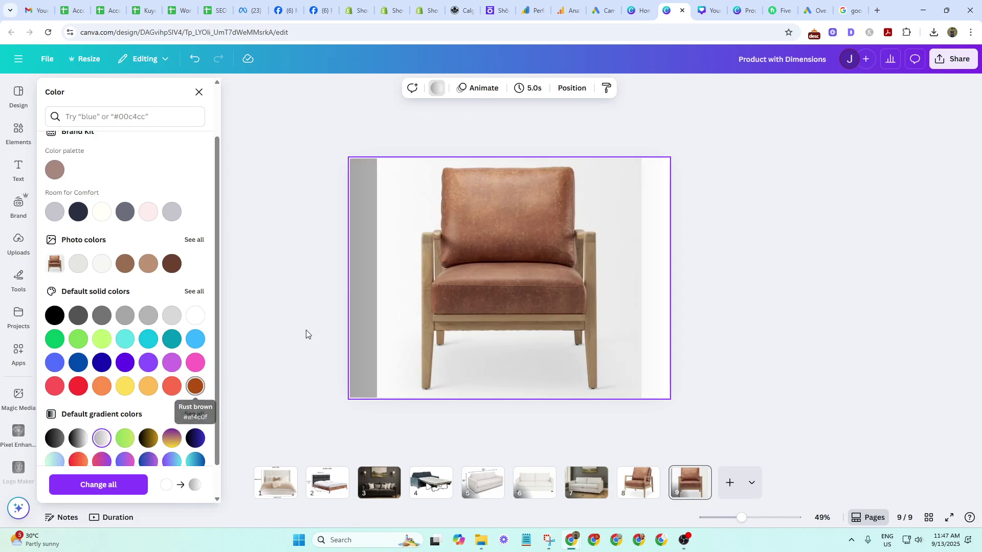
scroll(102, 166, up, 2)
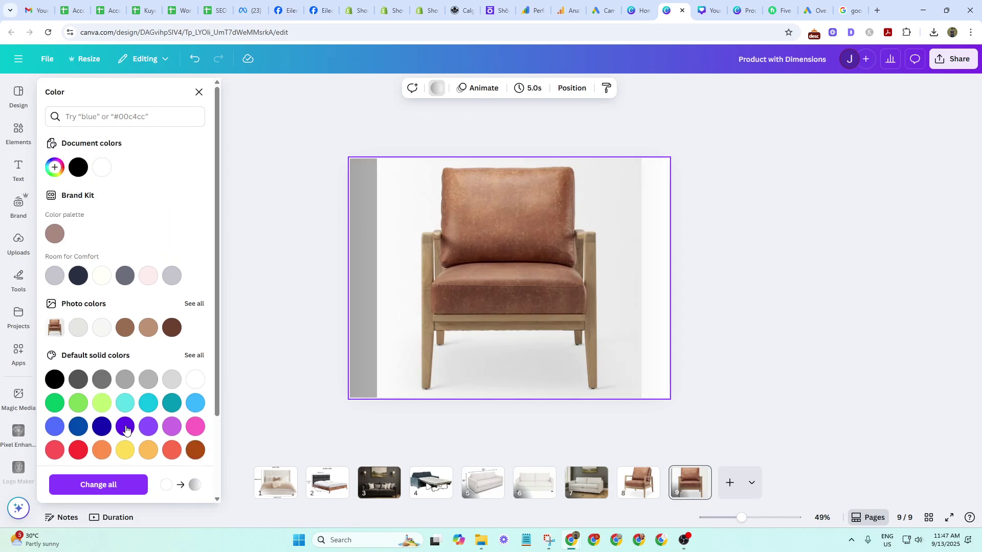
scroll(123, 425, down, 2)
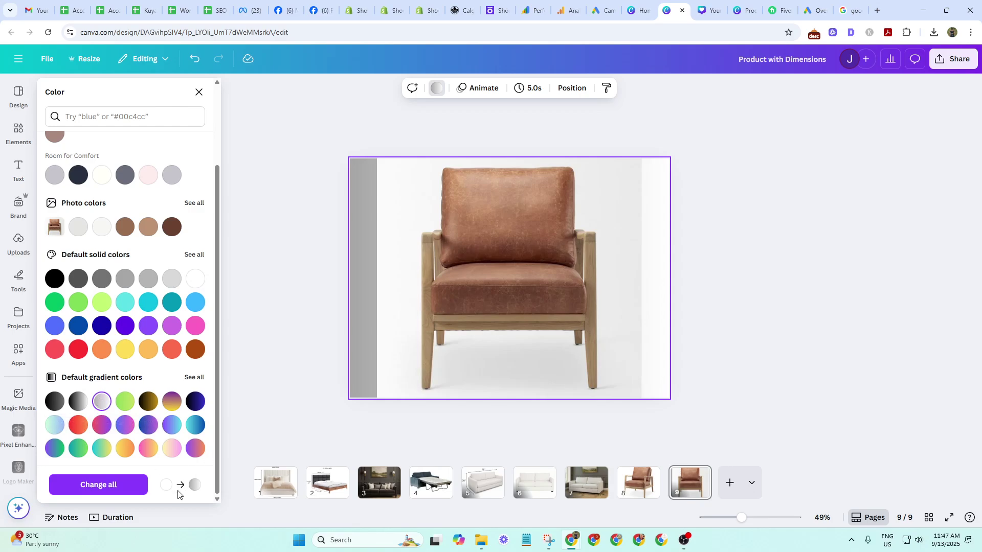
scroll(112, 352, up, 3)
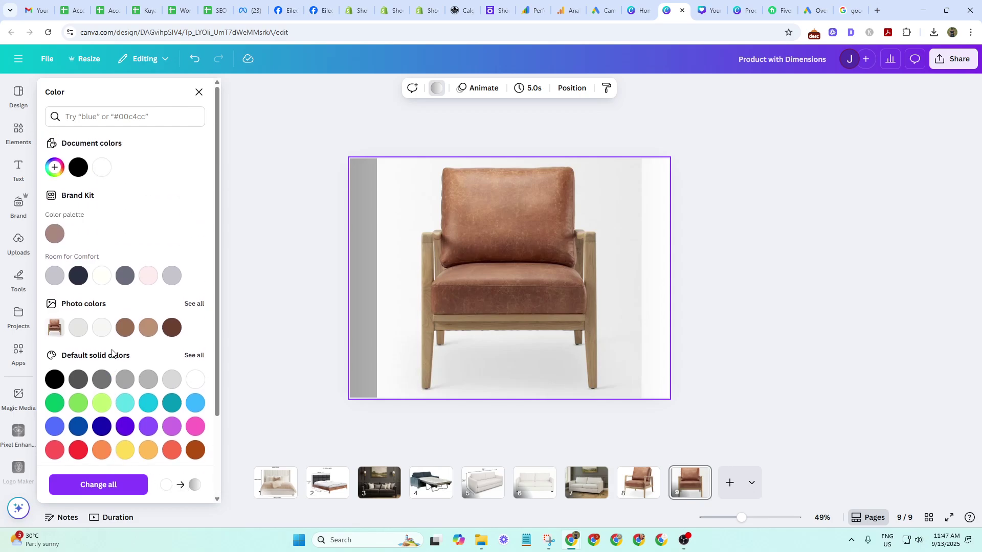
key(Escape)
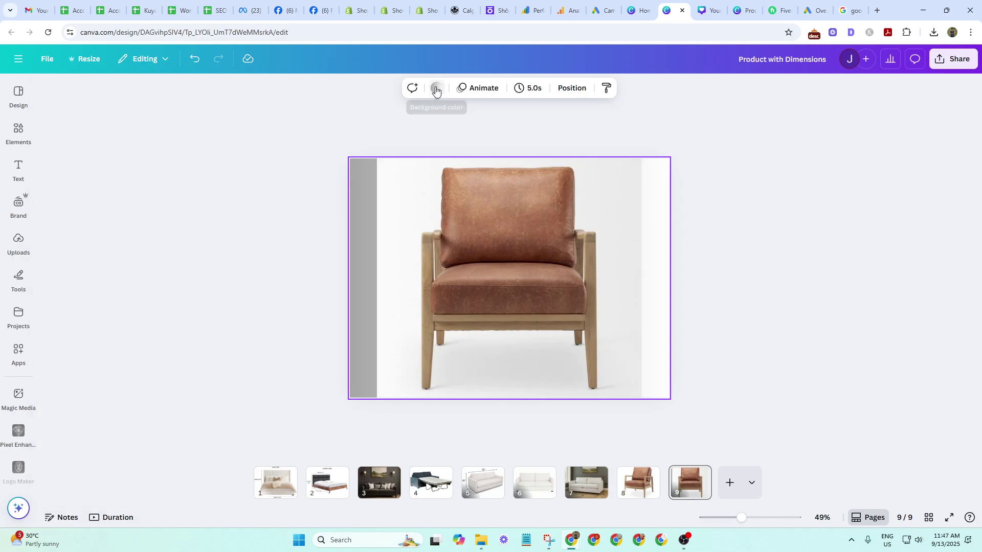
Set the background gradient's first colour to #FAFAFA by sampling the left edge of the chair photo.
click(437, 88)
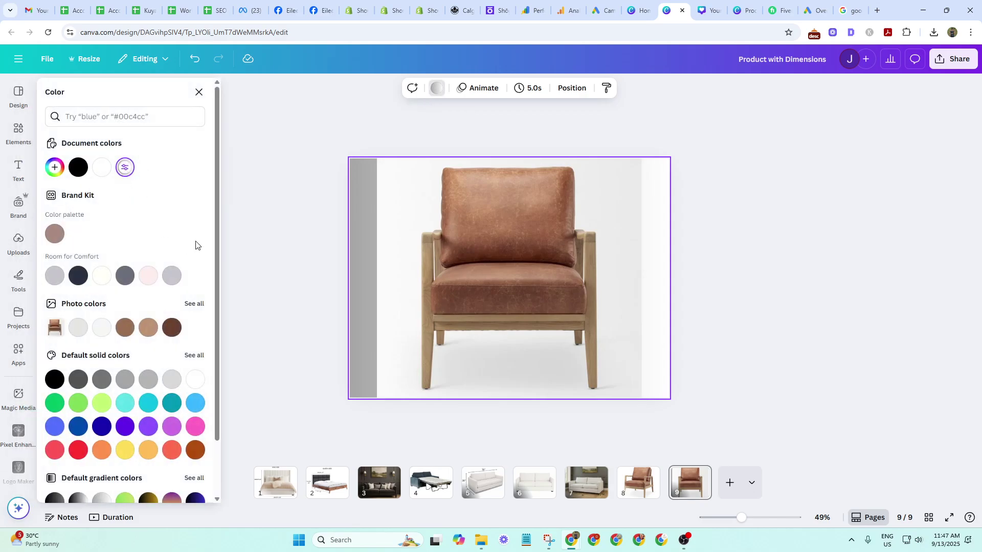
click(125, 169)
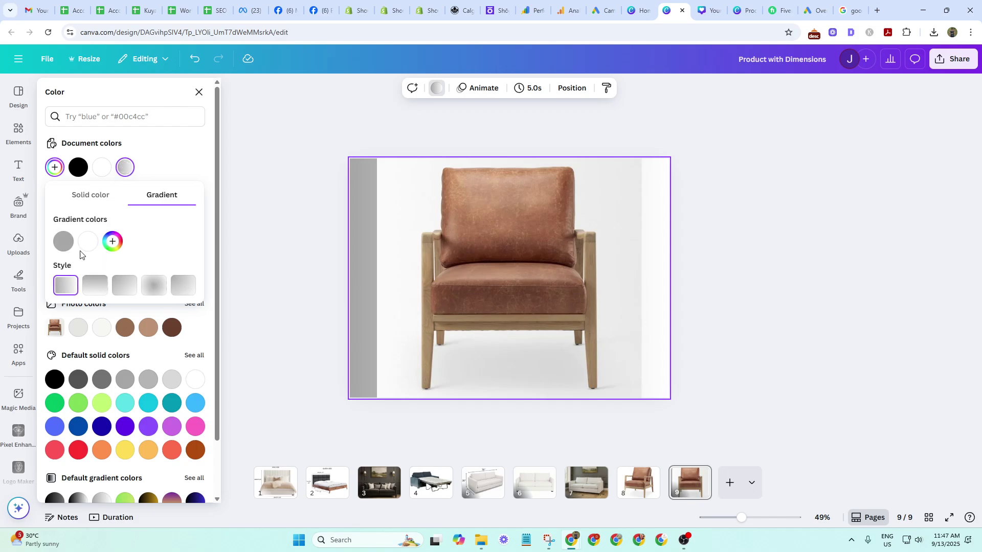
click(61, 242)
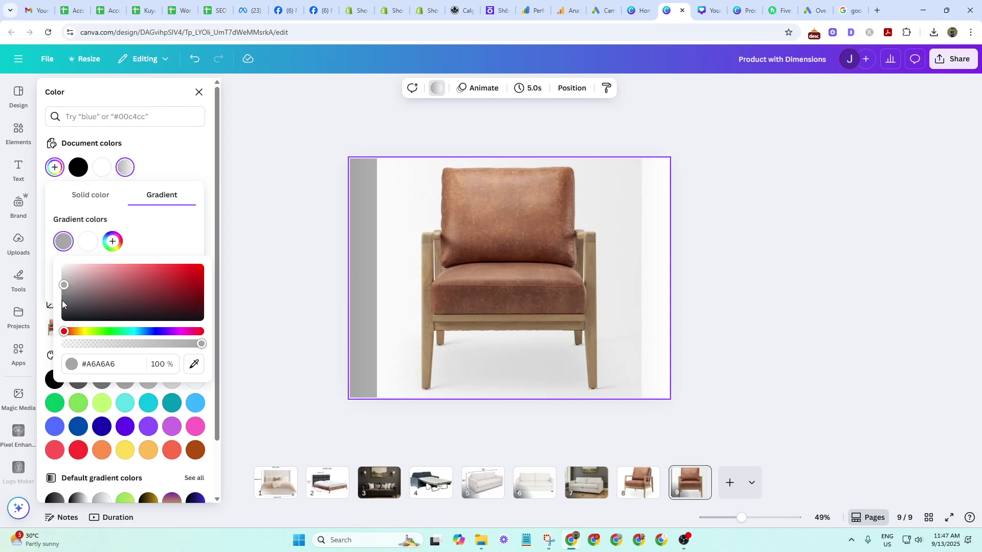
click(193, 364)
click(383, 233)
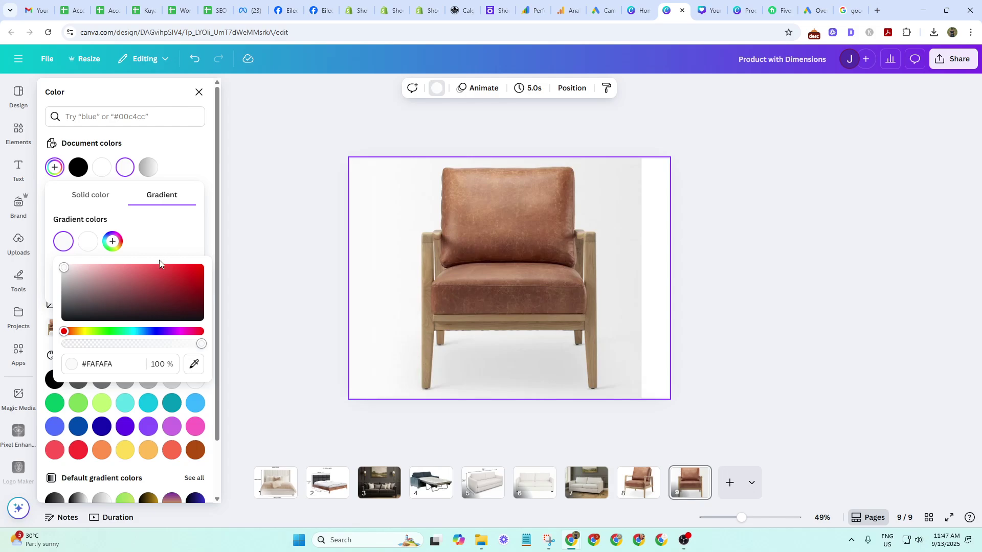
Set the background gradient's second colour to #EAEAEA by sampling the right edge of the chair photo.
click(90, 239)
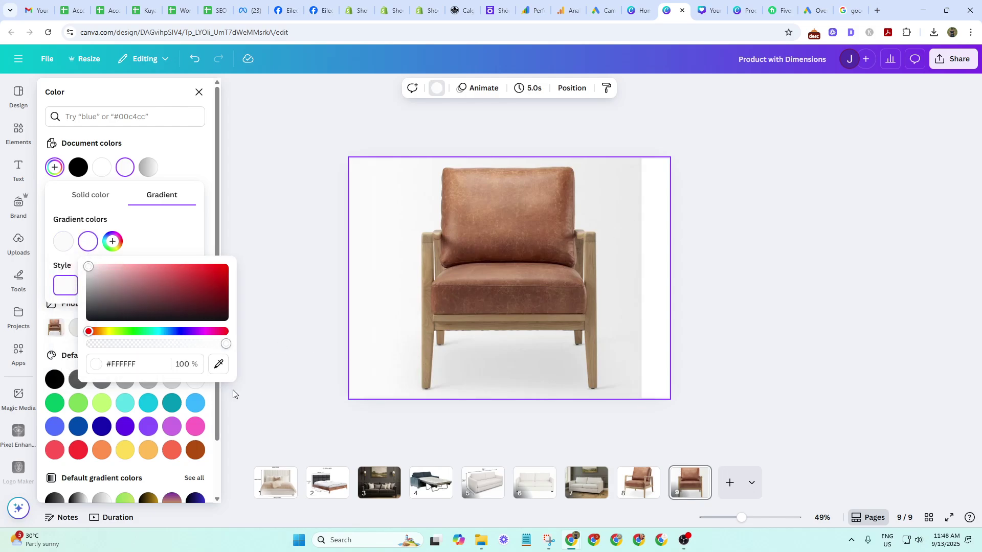
click(219, 364)
click(637, 246)
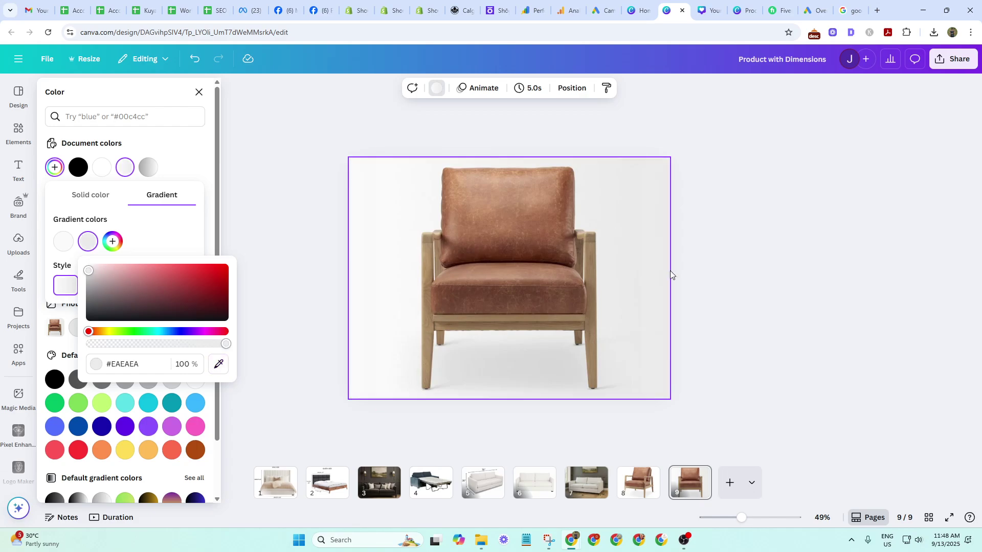
Try the diagonal and circular gradient styles on page 9's background and return to the left-to-right linear style.
click(793, 336)
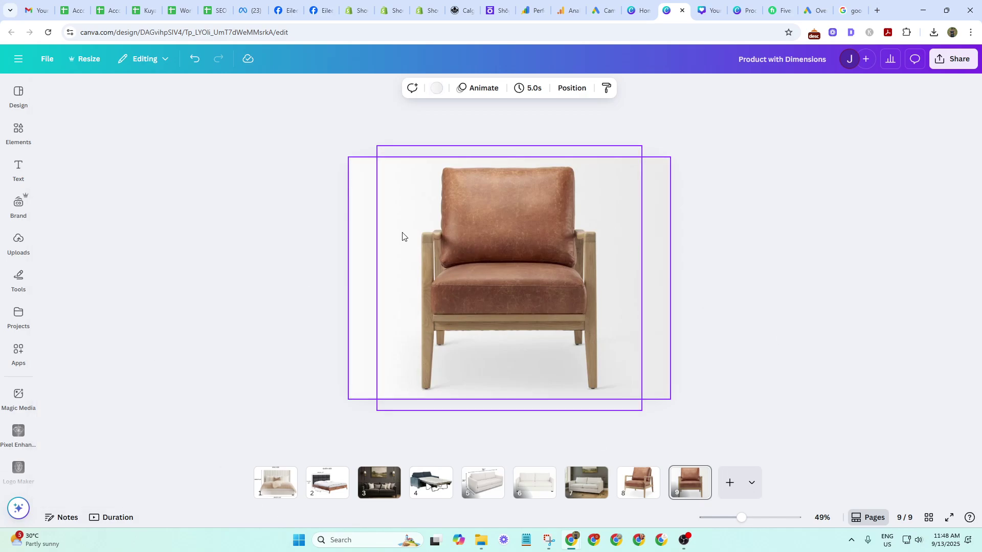
click(831, 358)
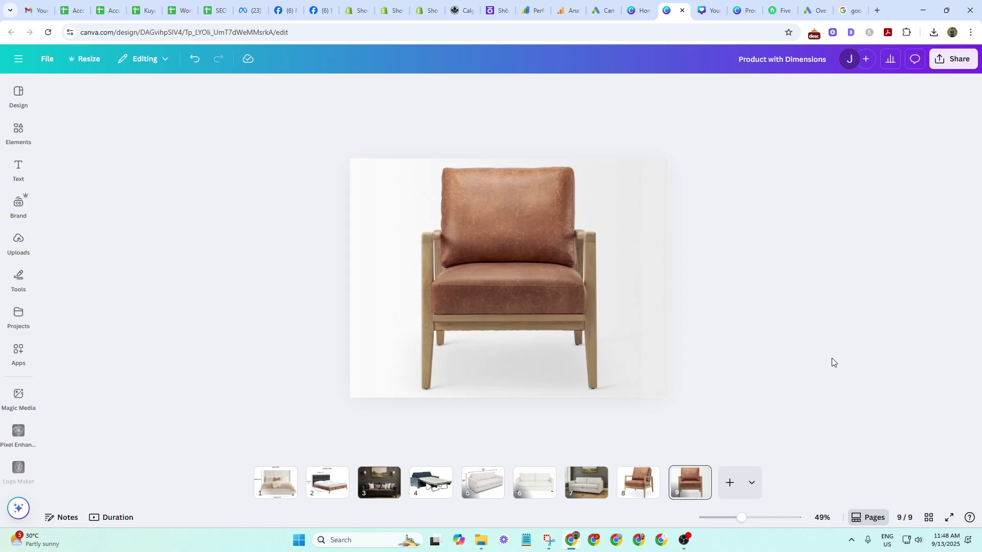
click(650, 322)
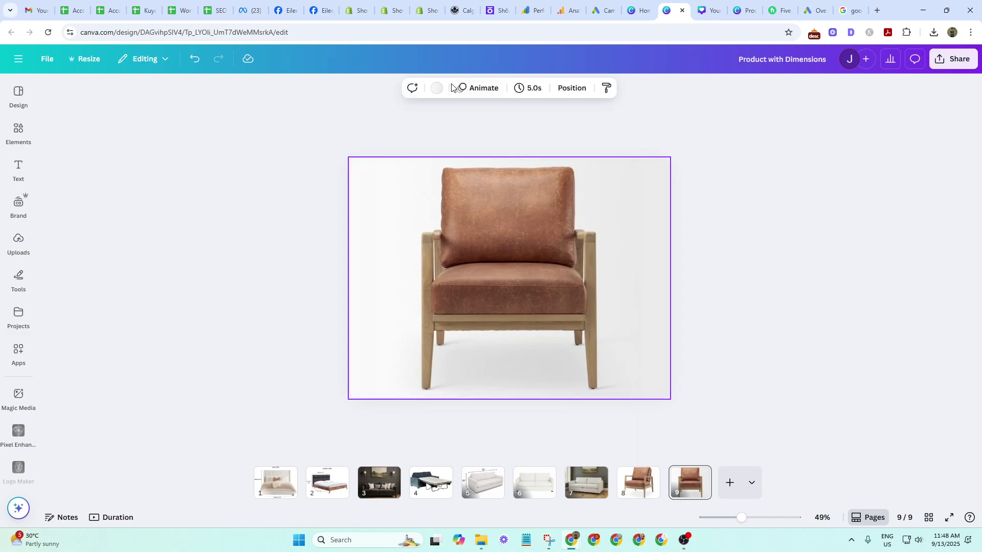
click(438, 88)
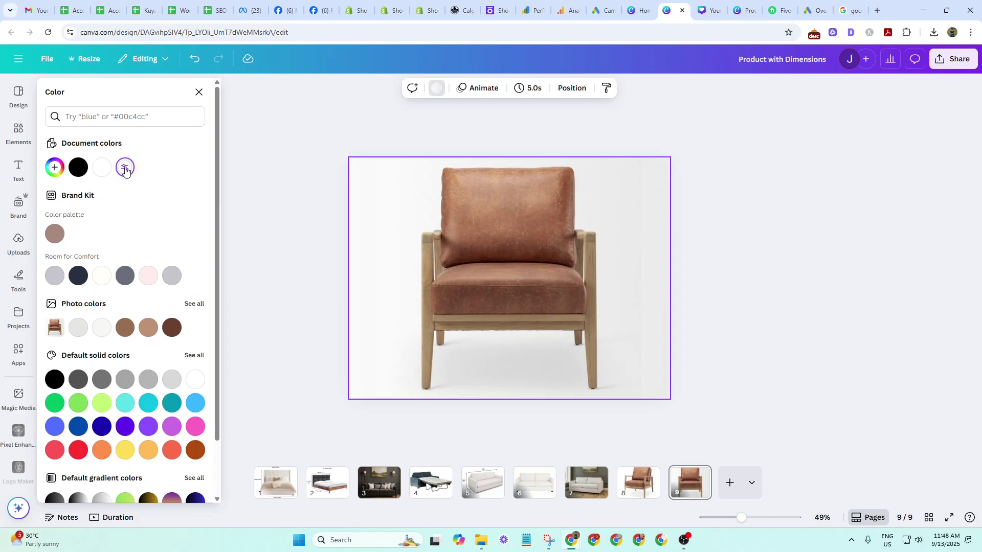
click(126, 169)
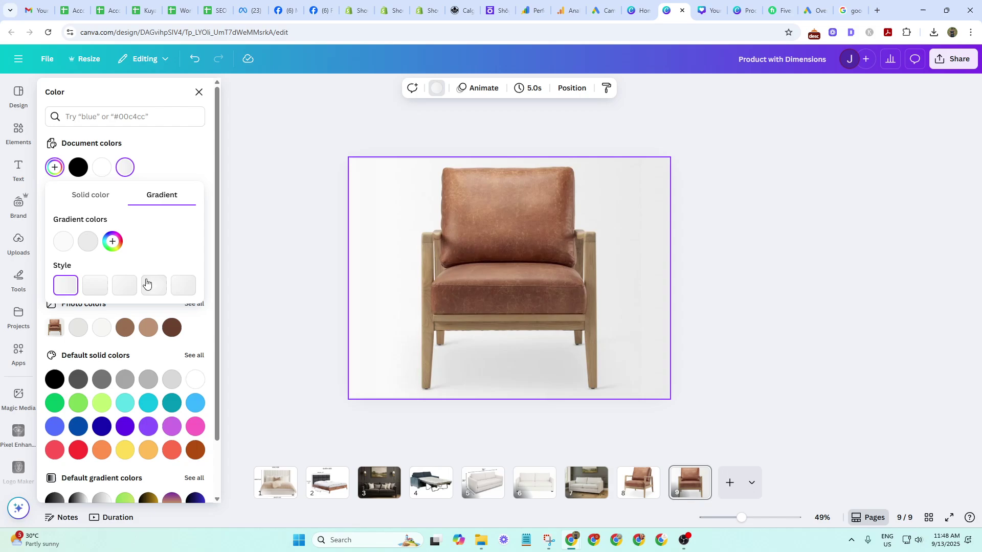
click(121, 289)
click(154, 288)
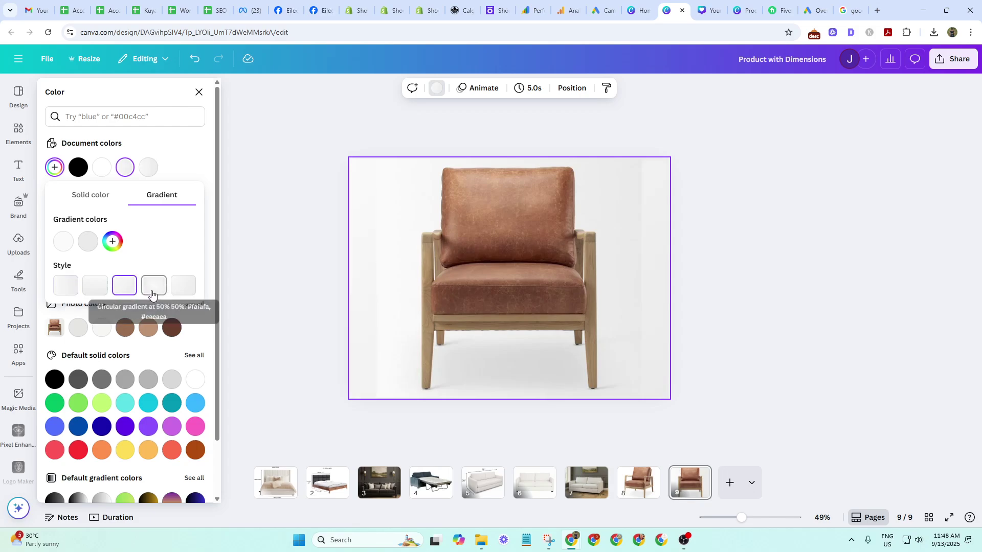
click(185, 291)
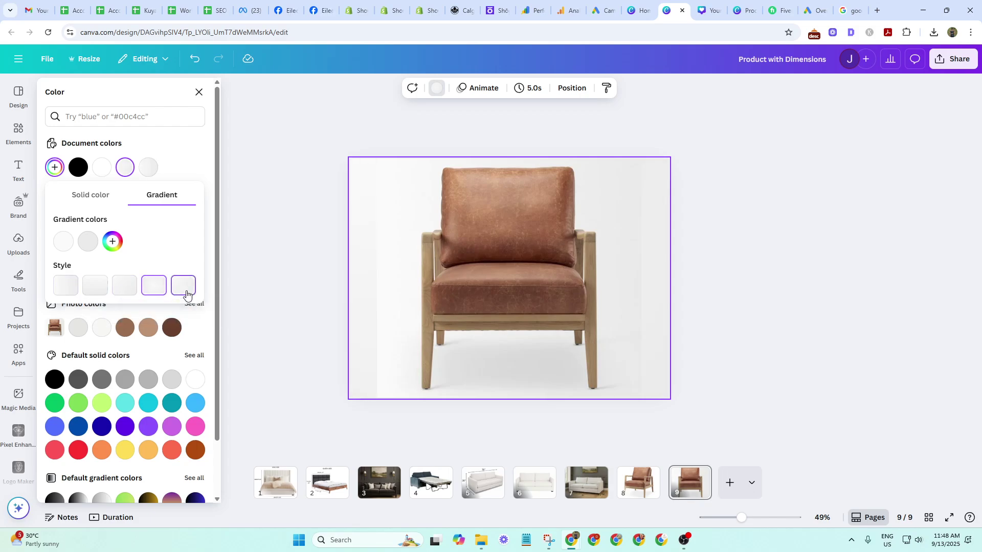
click(63, 285)
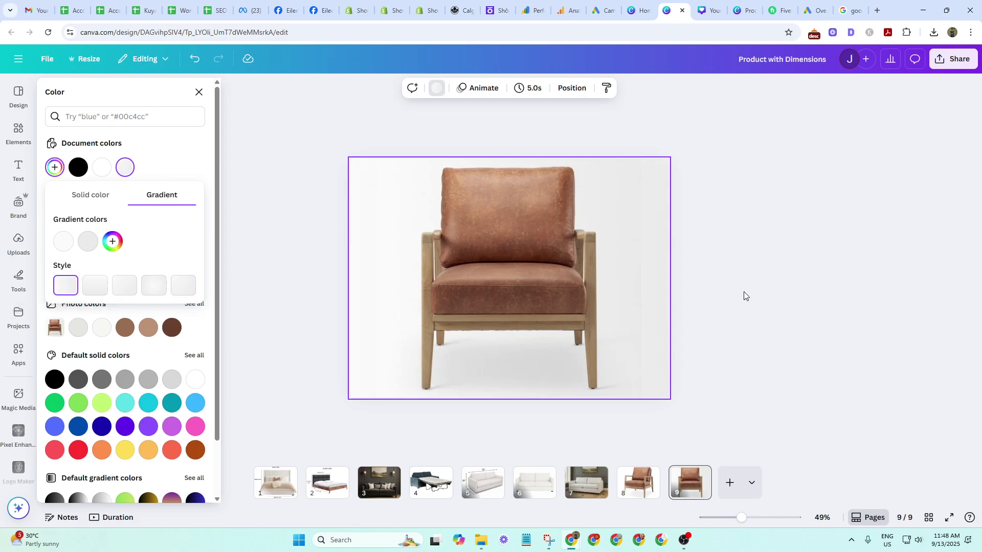
Resample the background gradient's second colour with the eyedropper at the right edge of page 9.
click(89, 239)
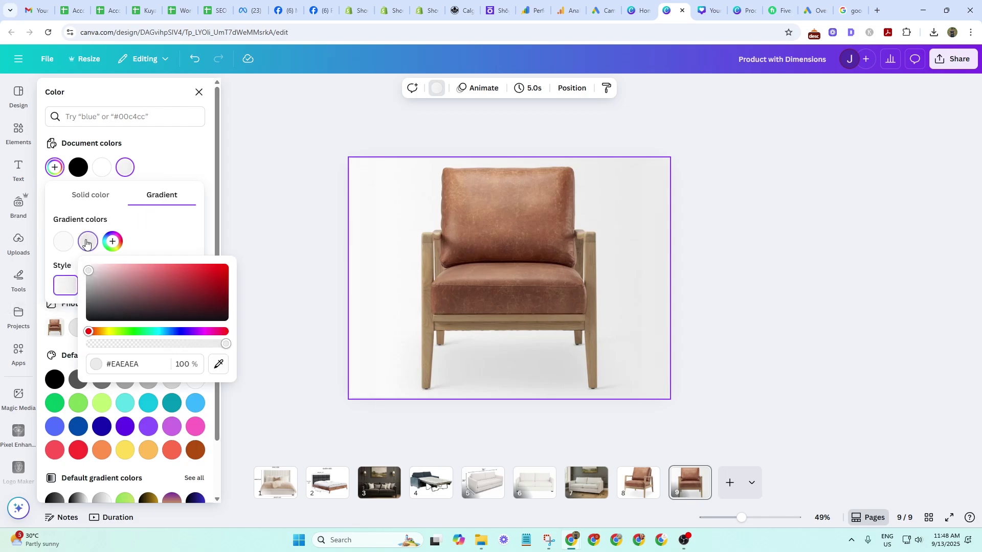
click(218, 364)
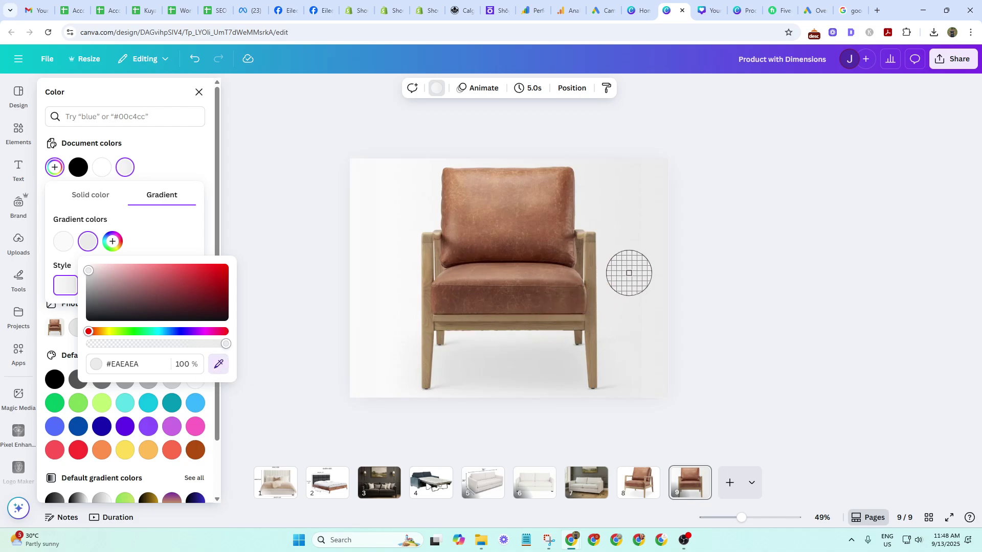
click(671, 297)
click(852, 330)
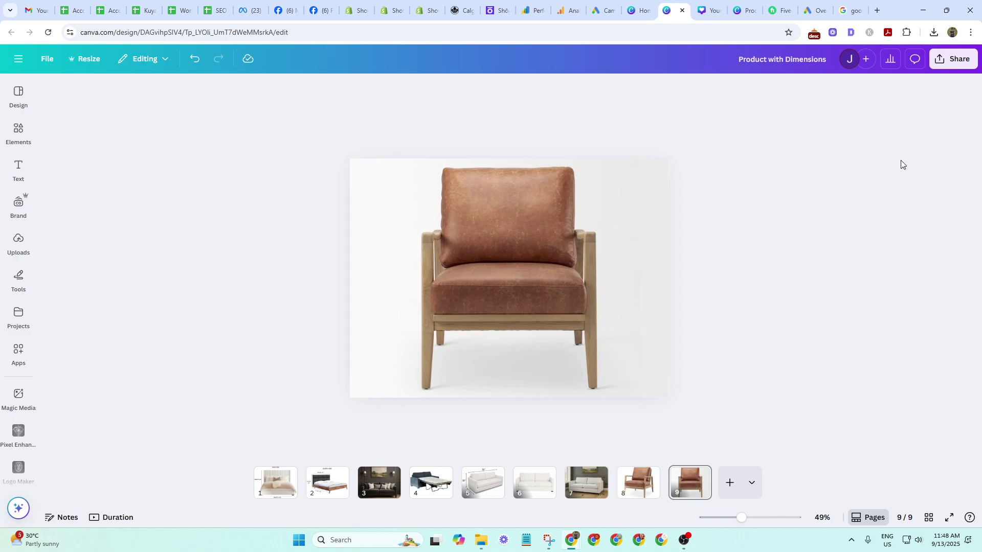
Open the design's download settings and set the file type to JPG.
click(640, 481)
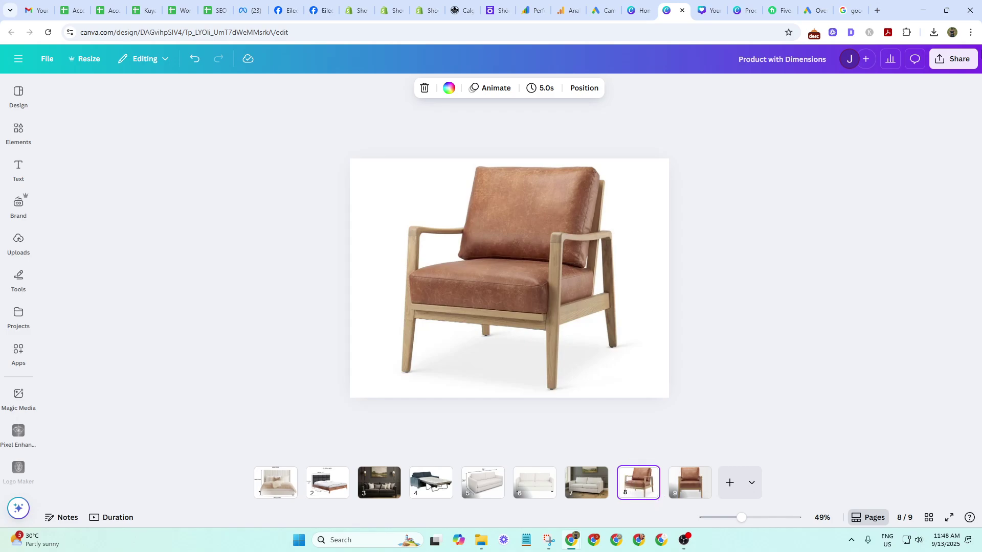
click(952, 61)
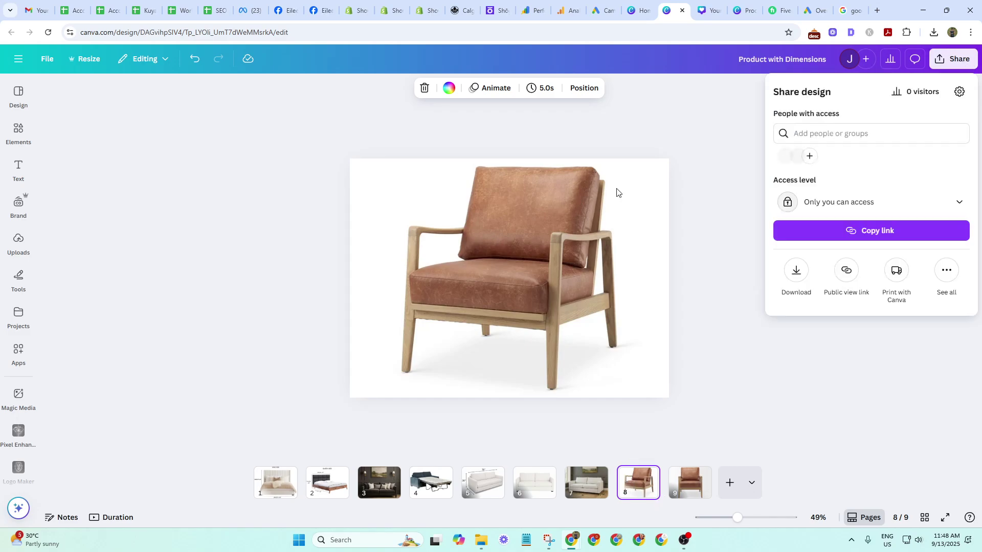
click(797, 272)
click(814, 134)
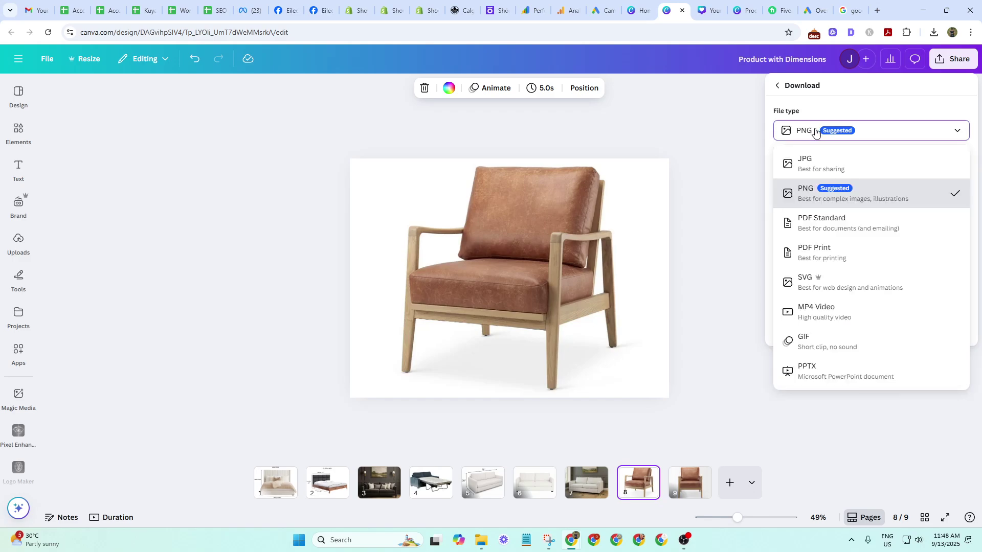
click(803, 161)
Limit the download to pages 8-9 and save it as the ZIP archive Product with Dimensions in the Raeleigh Tan Faux Leather Accent Chair folder.
click(806, 285)
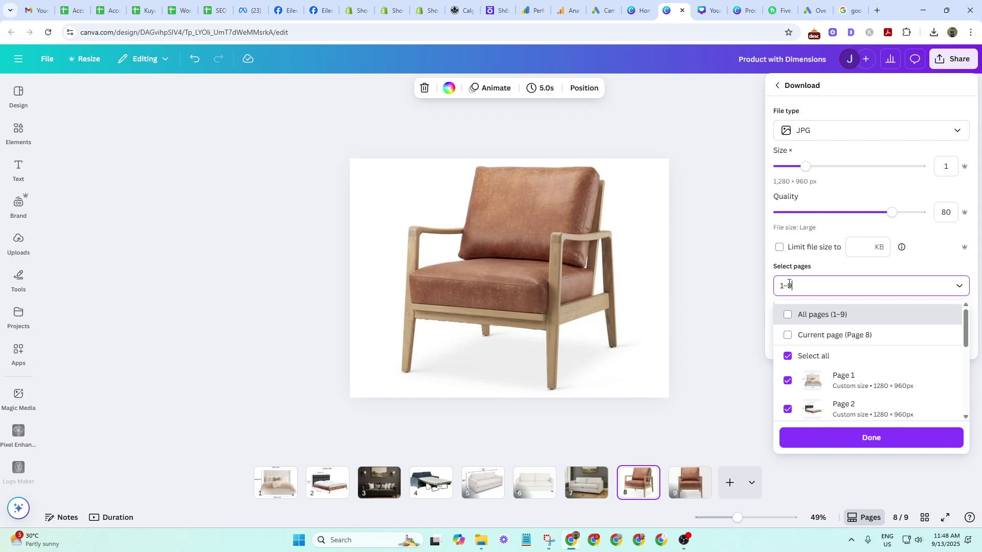
key(BackSpace)
text(8)
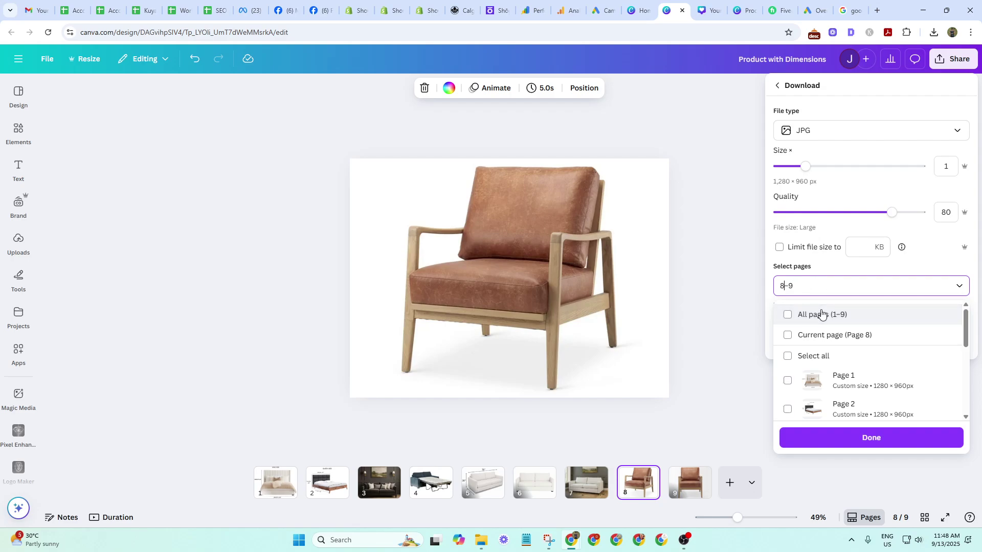
click(895, 439)
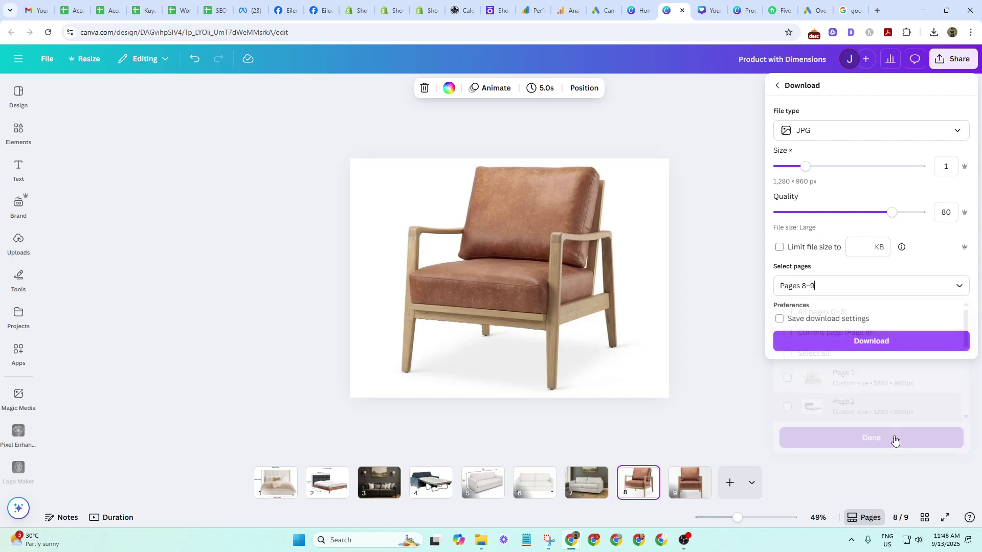
click(860, 343)
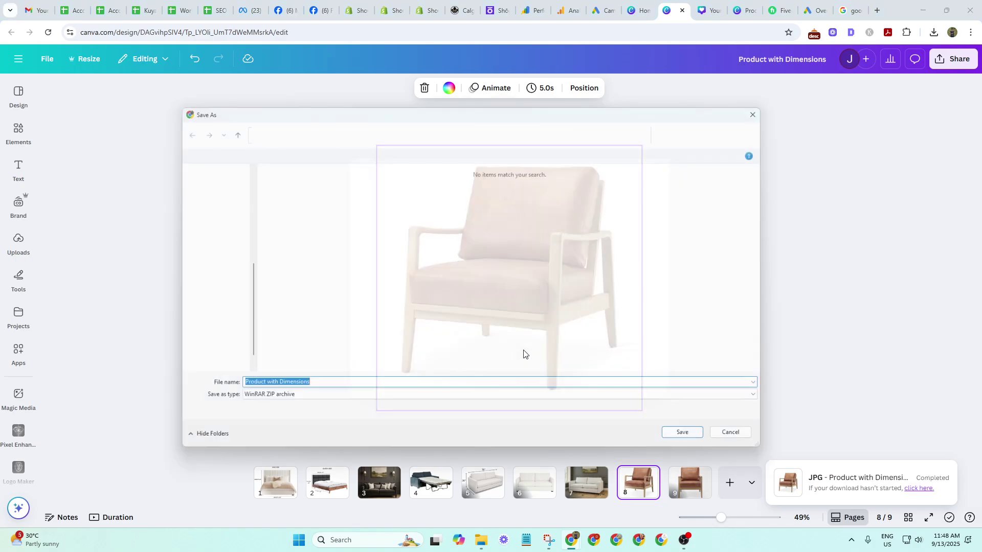
click(705, 448)
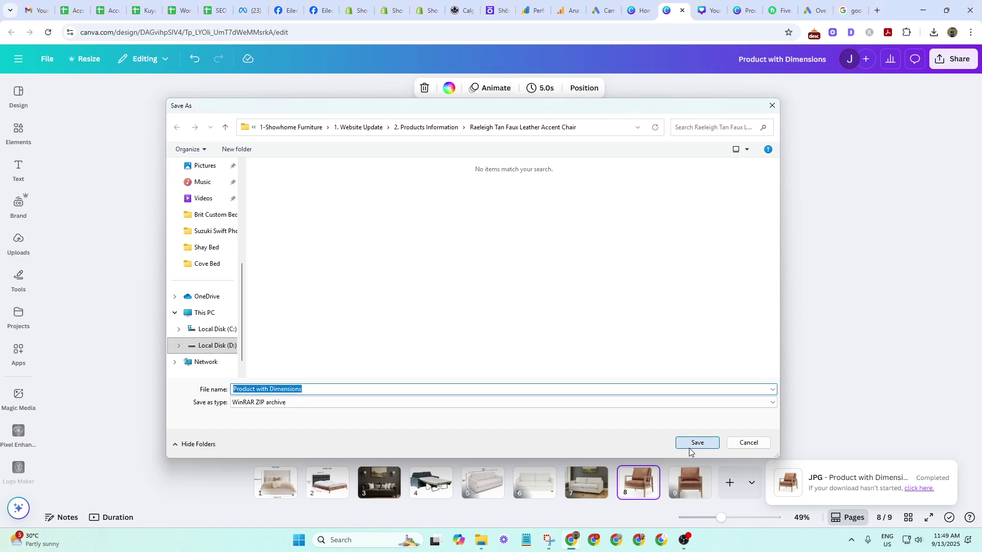
Switch to File Explorer, extract the Product with Dimensions archive into the chair's folder and delete the archive.
click(482, 541)
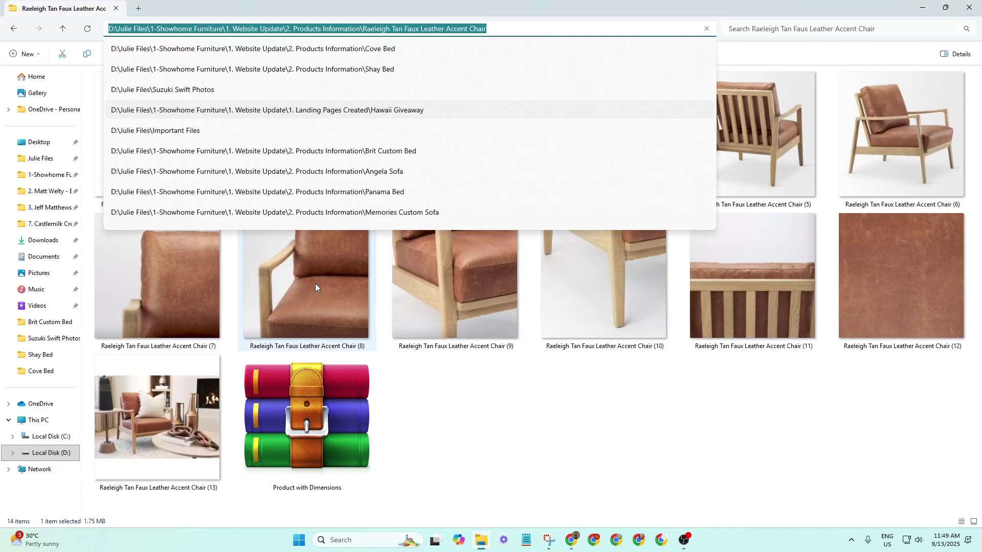
click(524, 438)
click(333, 440)
right_click(289, 408)
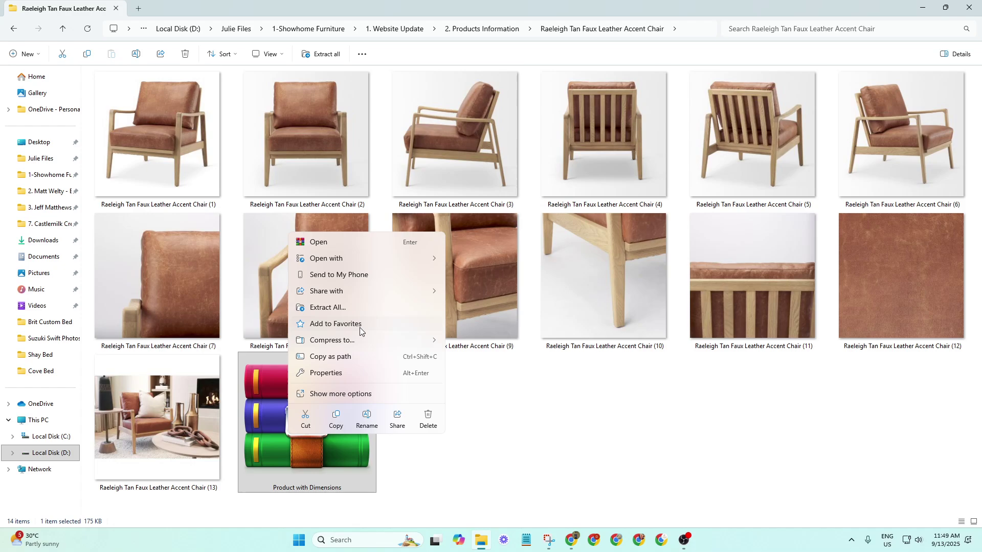
click(346, 393)
click(354, 209)
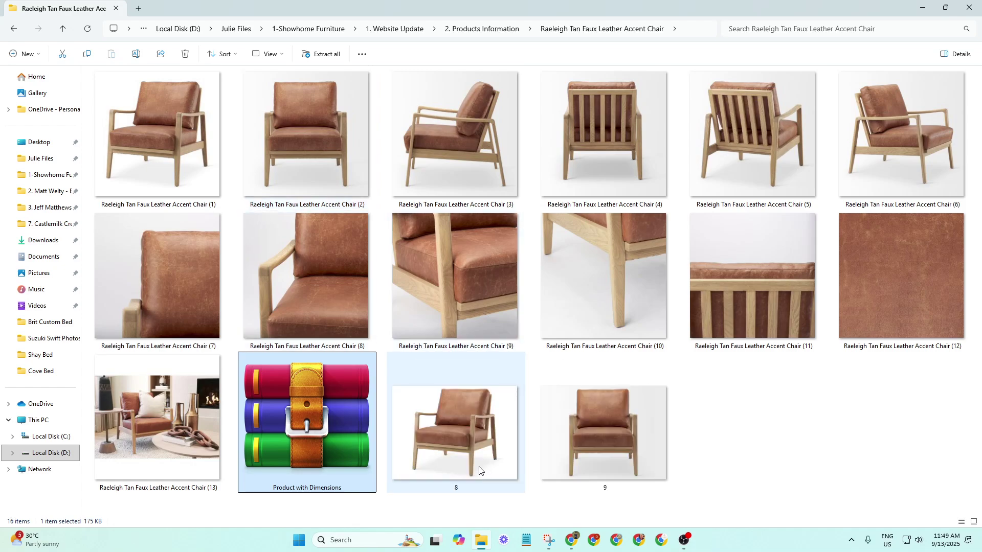
key(Delete)
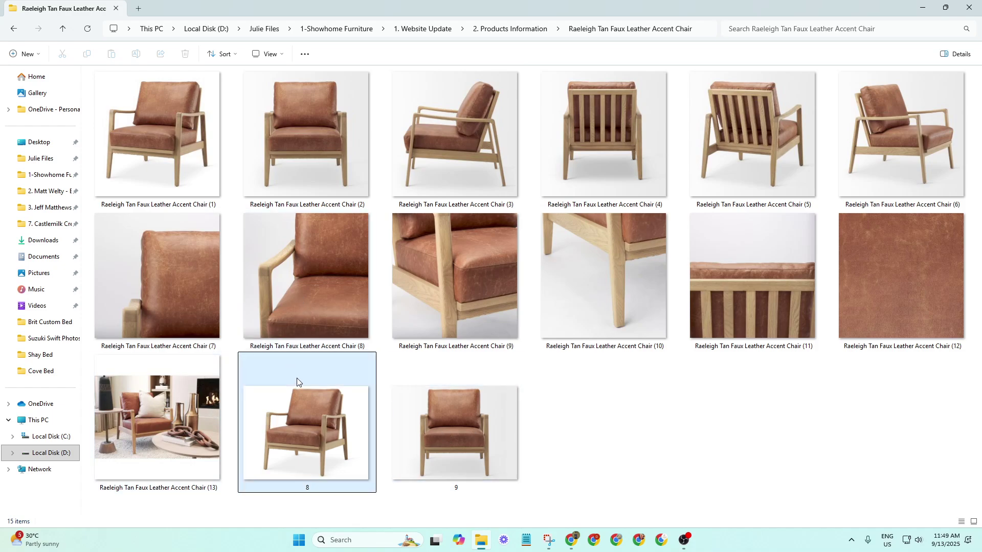
Rename the extracted images 8 and 9 together as "Raeleigh Tan Faux Leather Accent Chair resized".
mouse_move(301, 390)
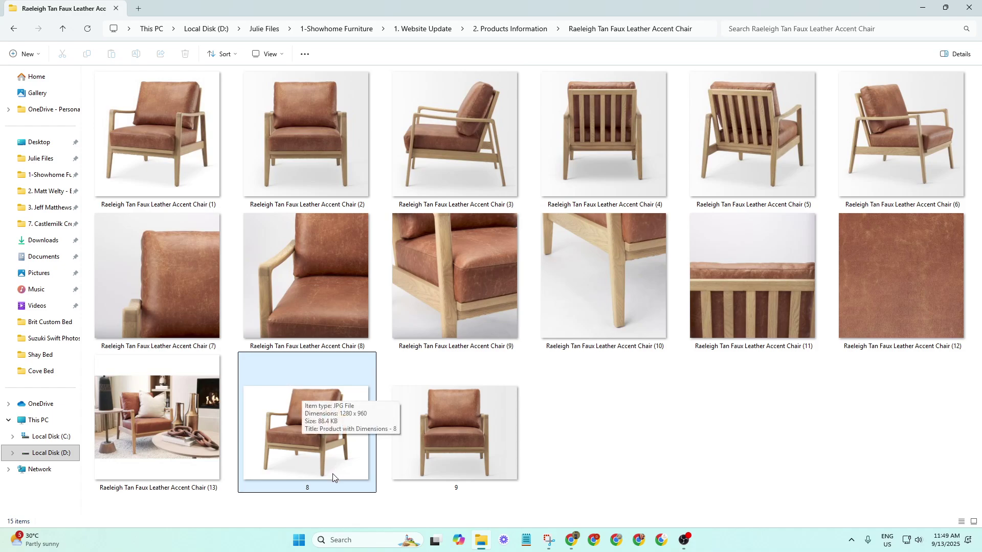
click(157, 176)
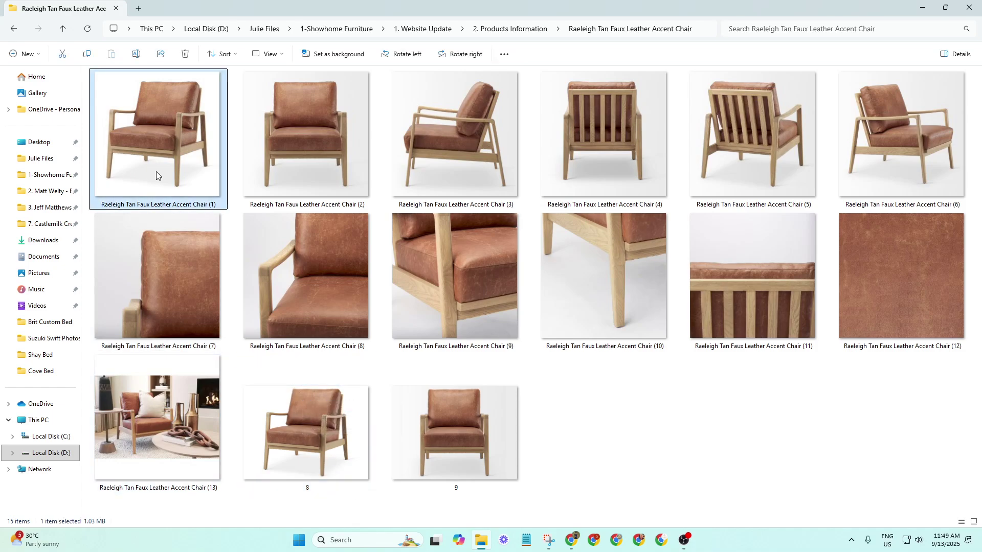
click(563, 454)
click(353, 446)
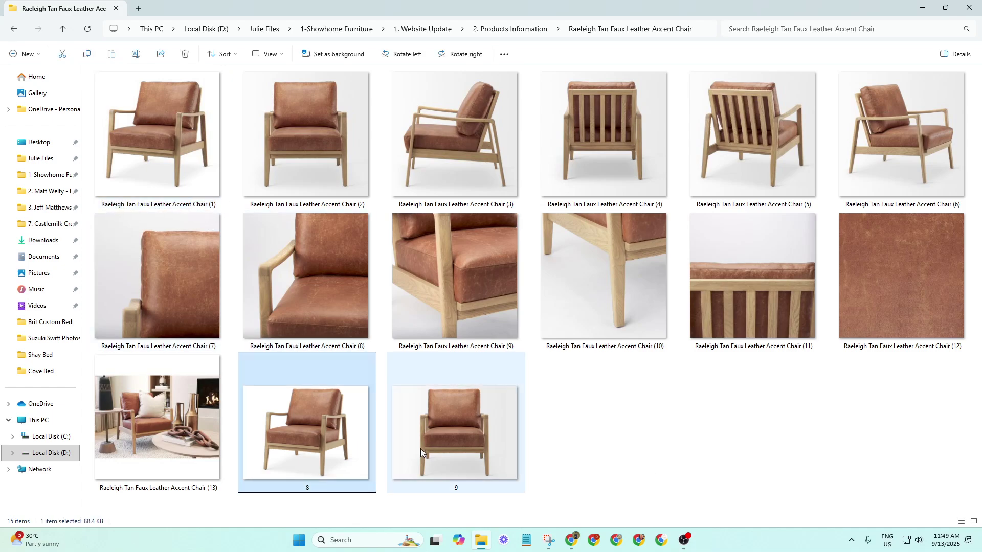
ctrl+click(440, 460)
key(F2)
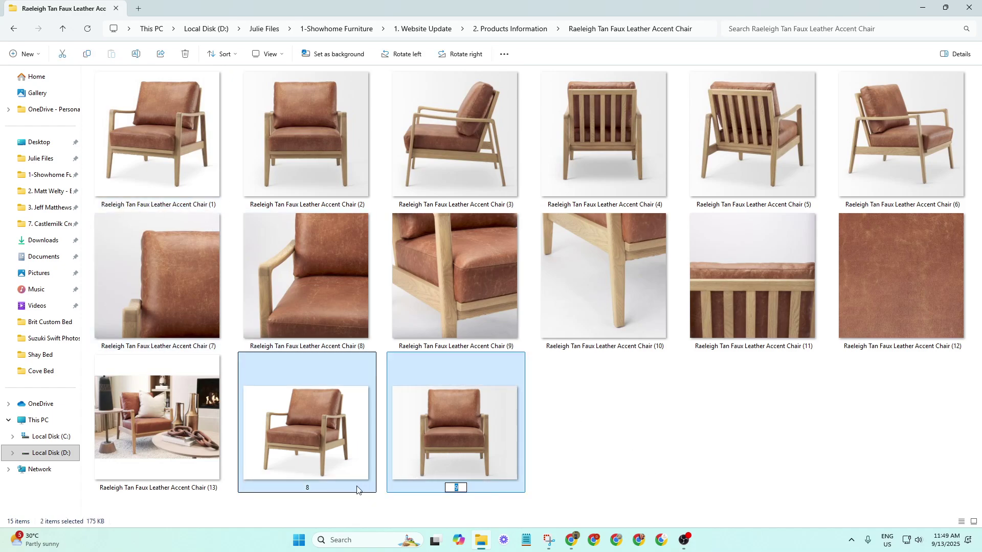
text(Raeleigh Tan Faux Leather Accent Chair (1))
key(BackSpace)
key(BackSpace)
key(BackSpace)
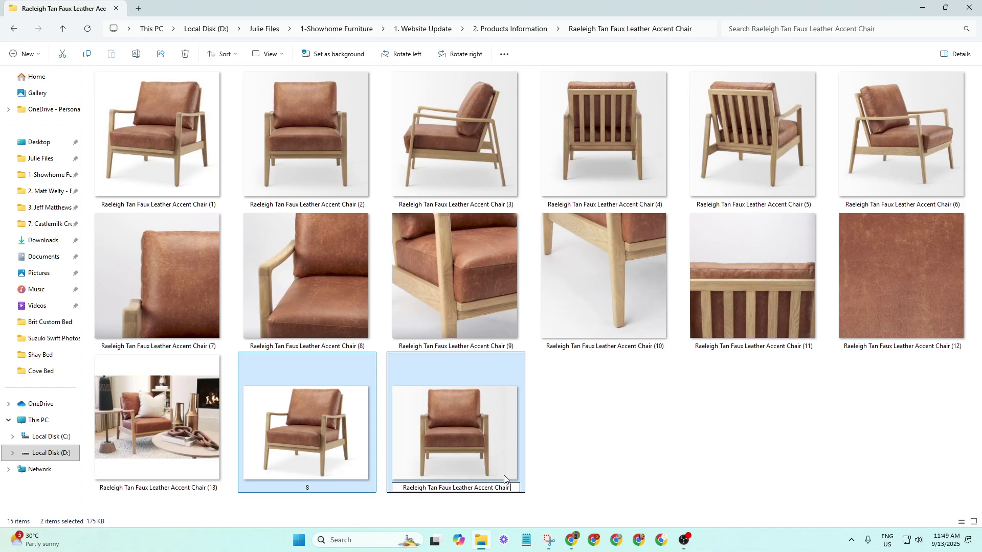
text(resized)
key(Return)
click(537, 466)
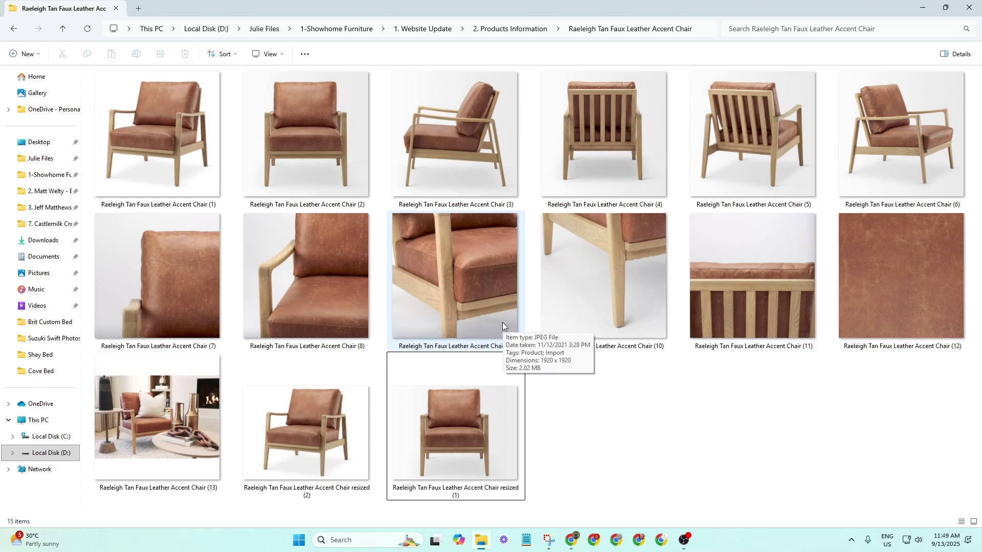
Switch to the chair's Shopify product page and upload chair photos 3 to 13 plus resized images 1 and 2 as media.
key(alt+Tab)
click(393, 11)
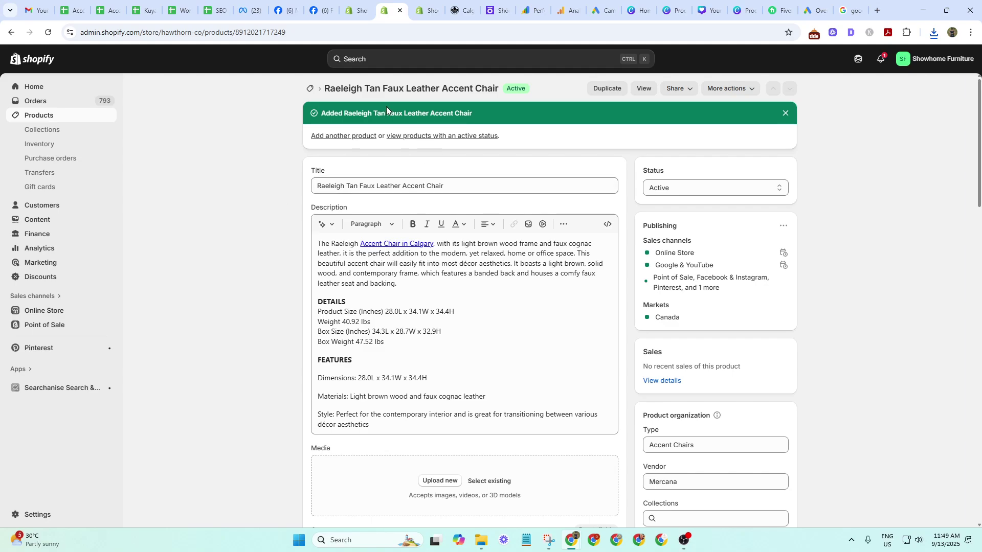
scroll(430, 389, down, 2)
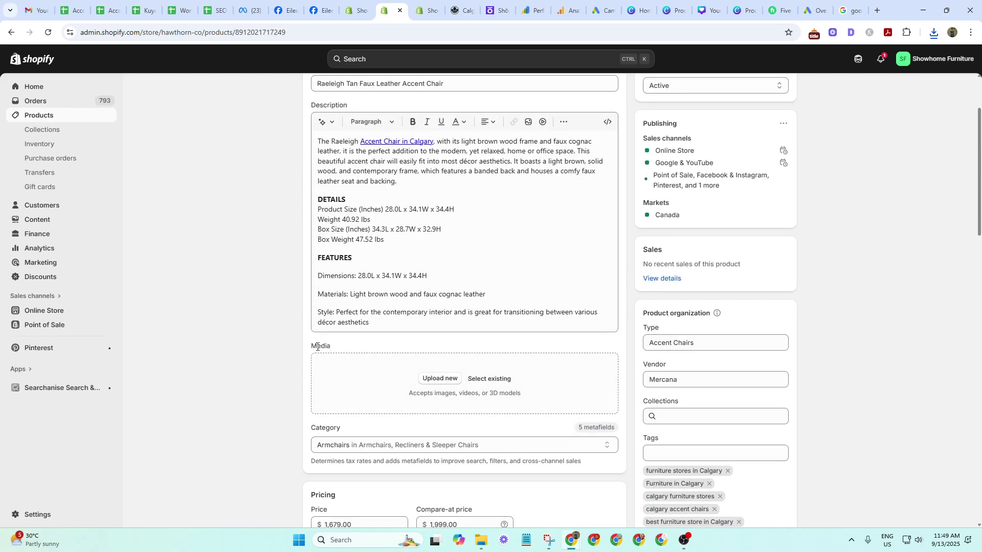
click(451, 381)
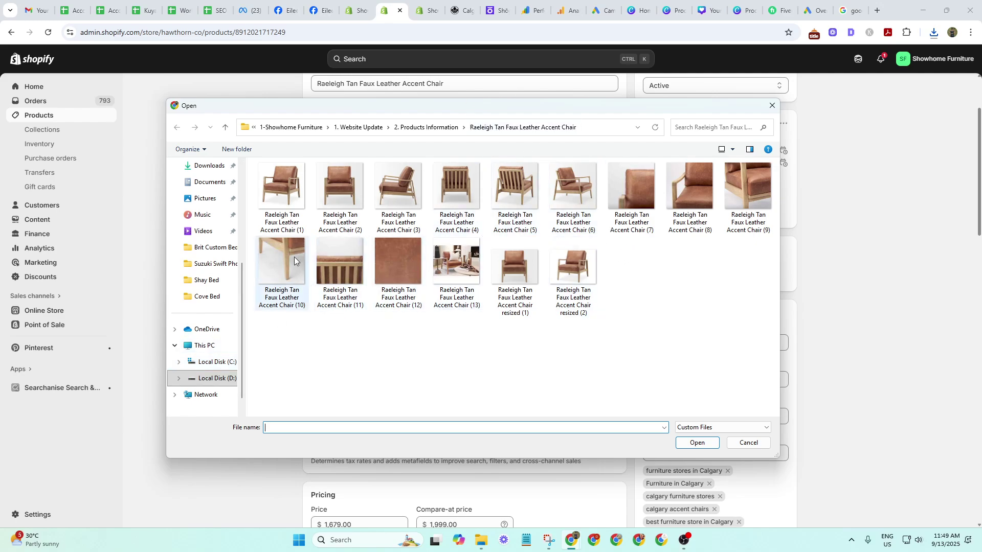
click(522, 274)
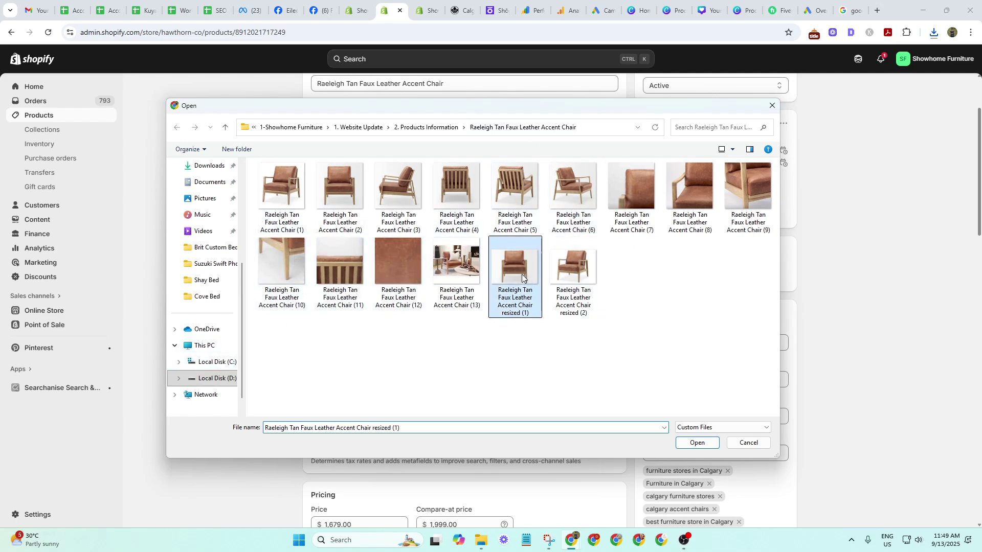
ctrl+click(563, 277)
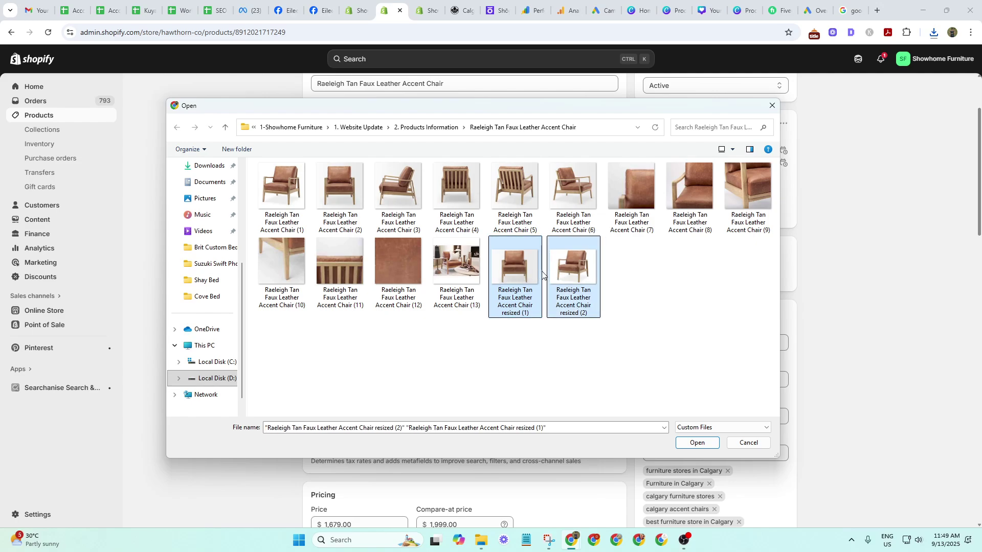
ctrl+click(397, 196)
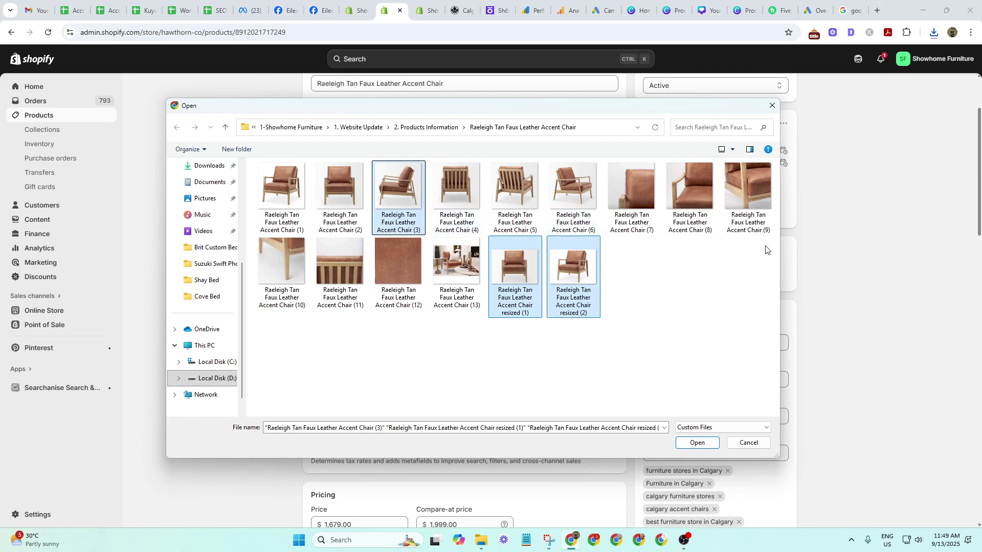
drag(766, 310, 458, 196)
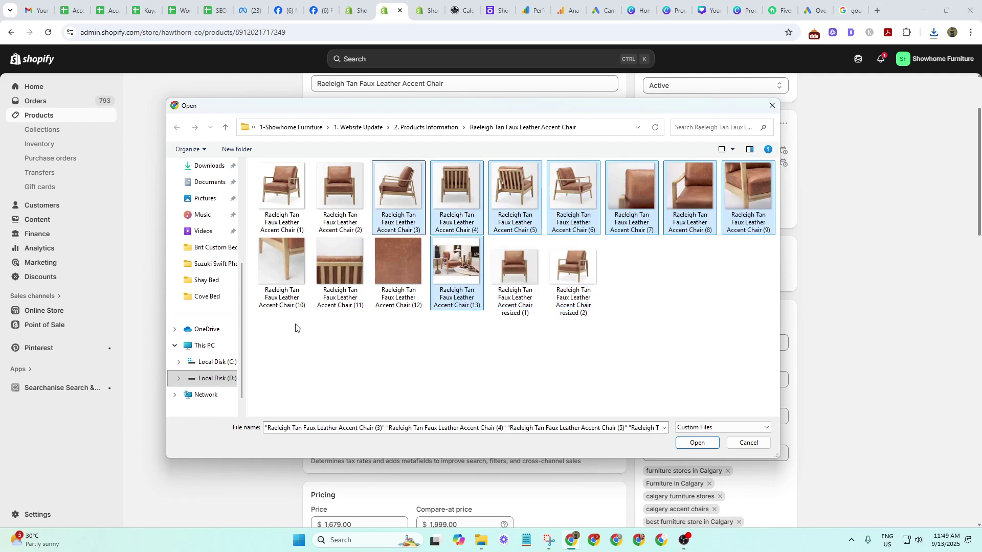
drag(403, 324, 282, 251)
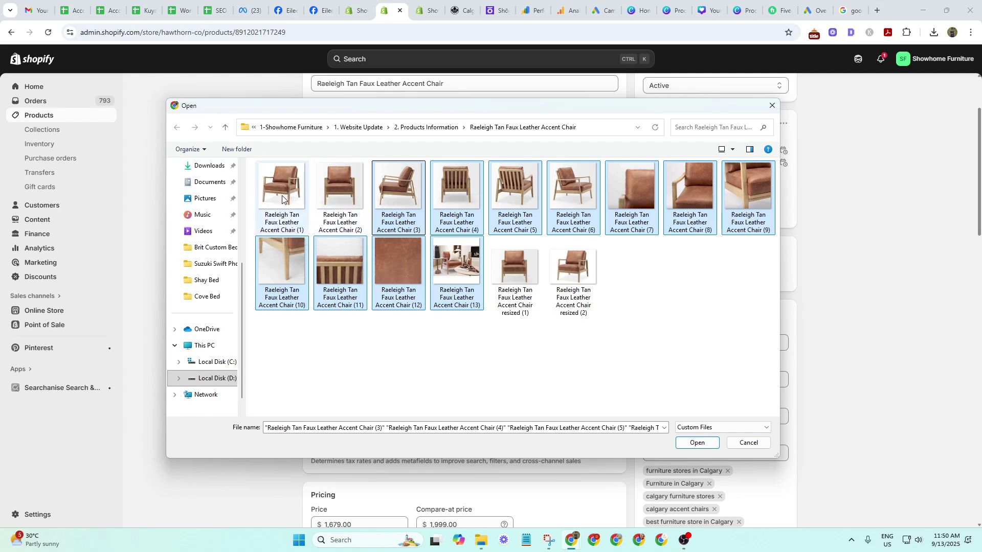
drag(522, 335, 587, 306)
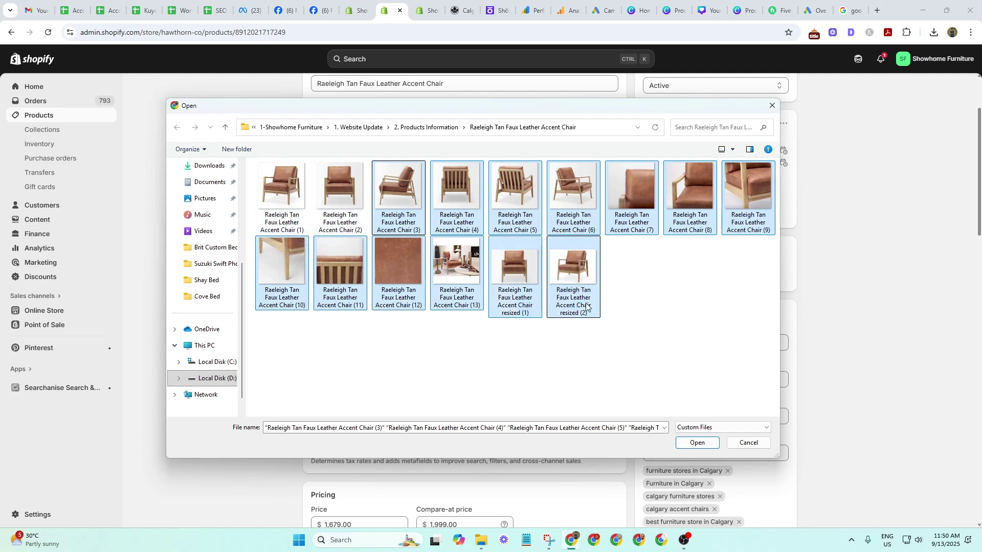
click(697, 443)
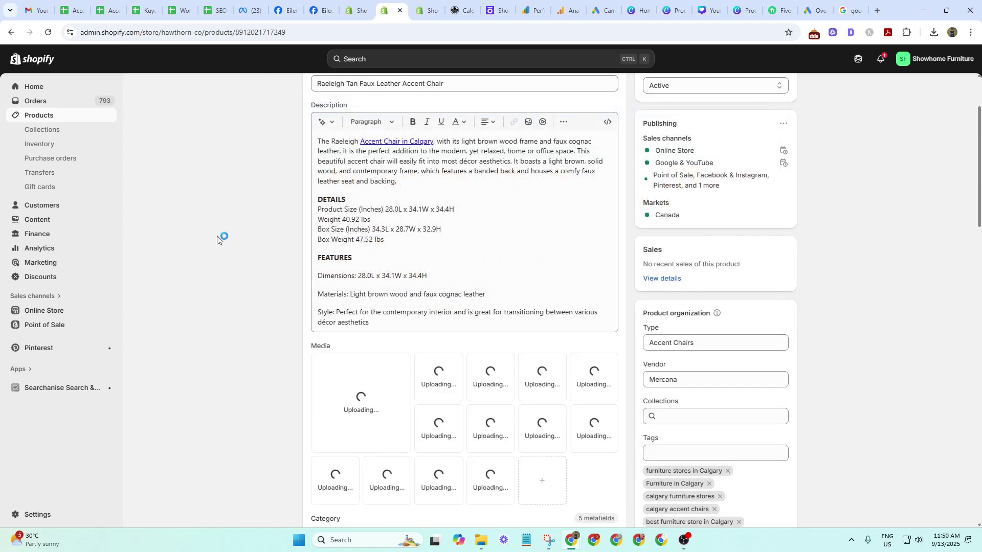
Move the two resized photos to the front of the product media, angled view first, and save the product.
scroll(353, 328, down, 4)
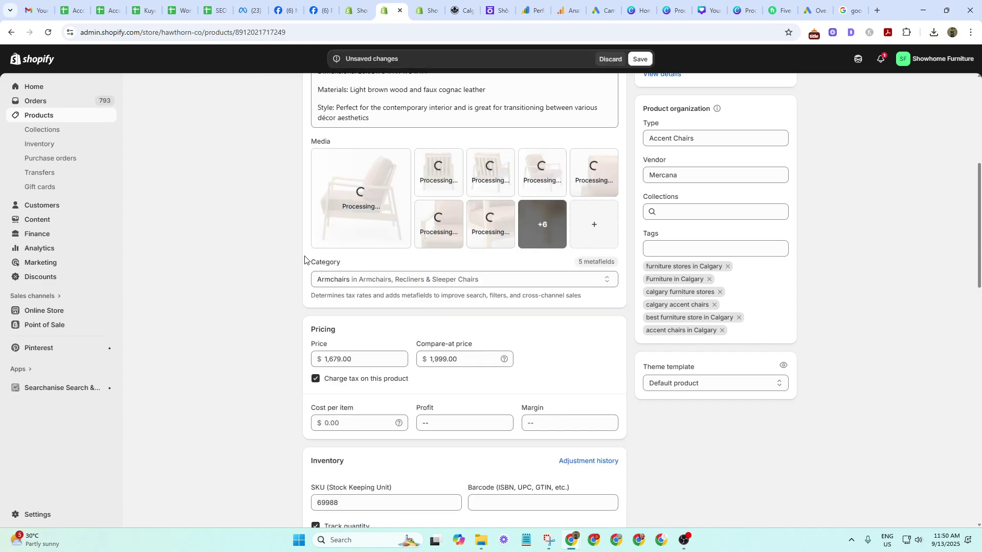
click(554, 234)
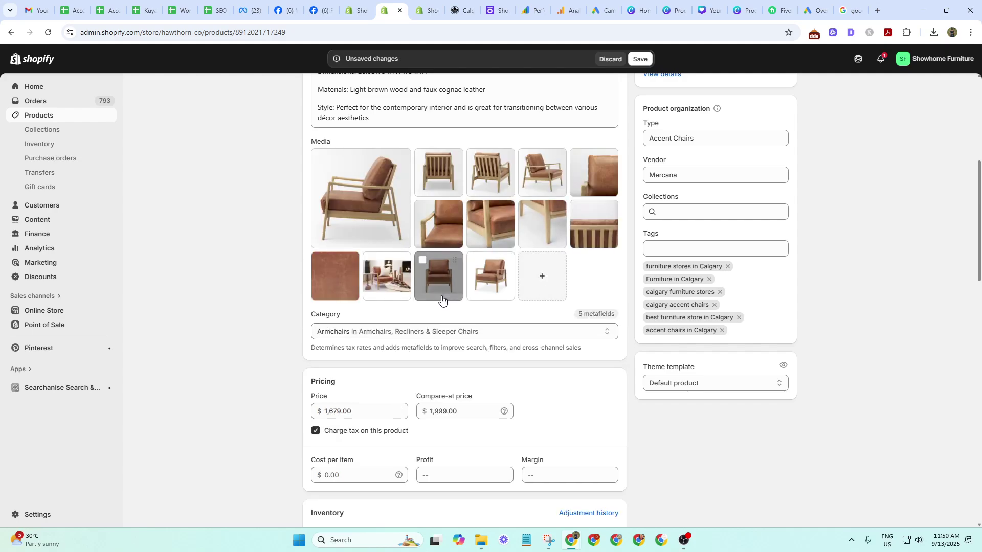
drag(442, 299, 401, 186)
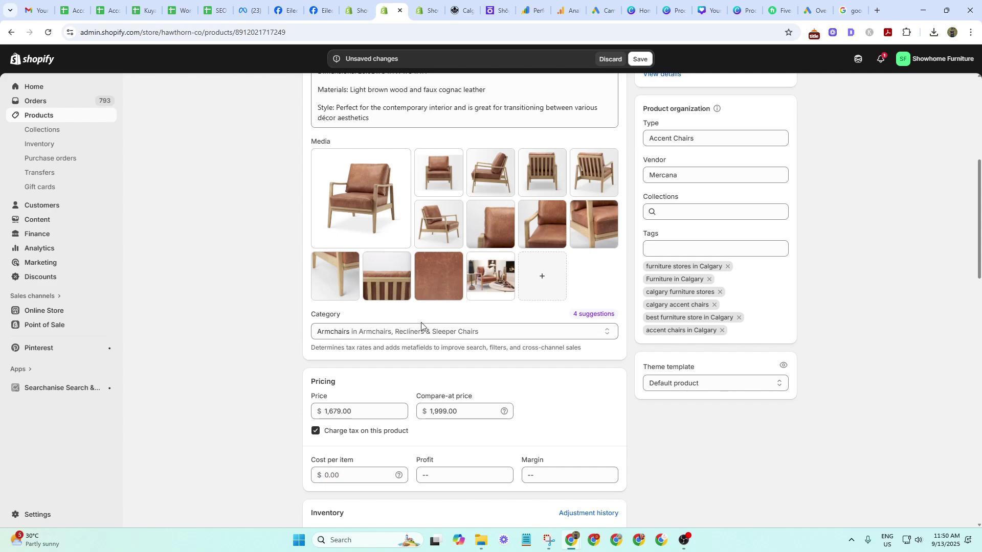
click(640, 60)
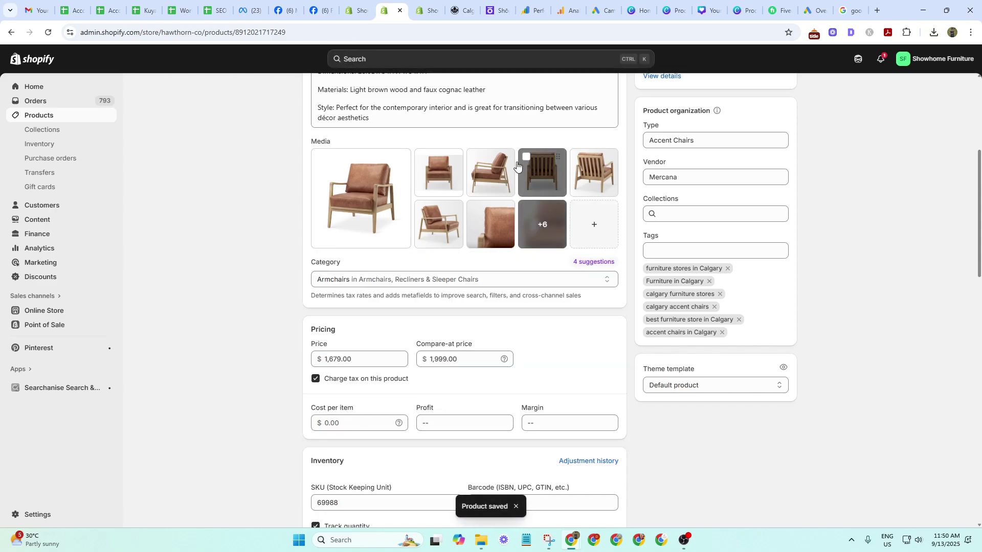
Open the main product photo and accept the suggested alt text for it.
scroll(294, 254, up, 2)
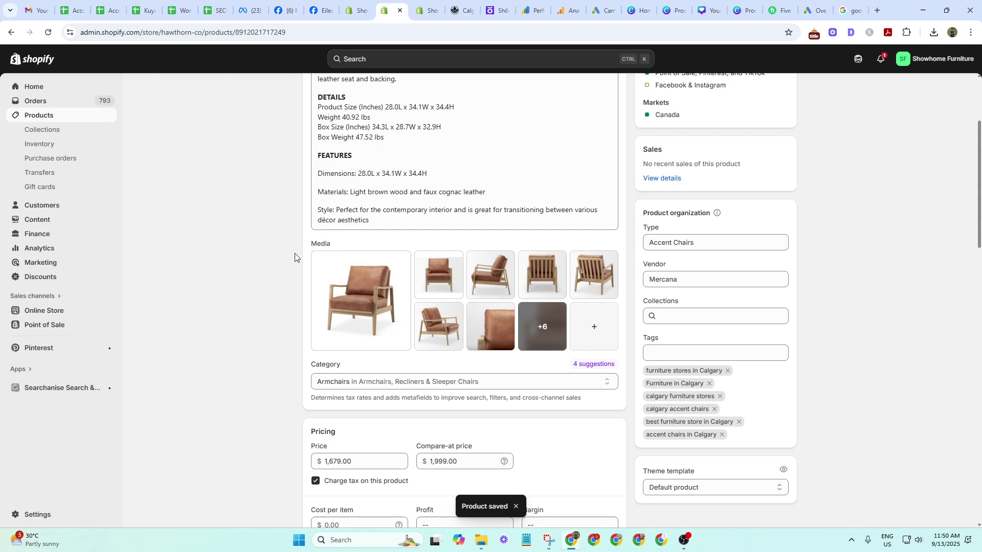
click(373, 307)
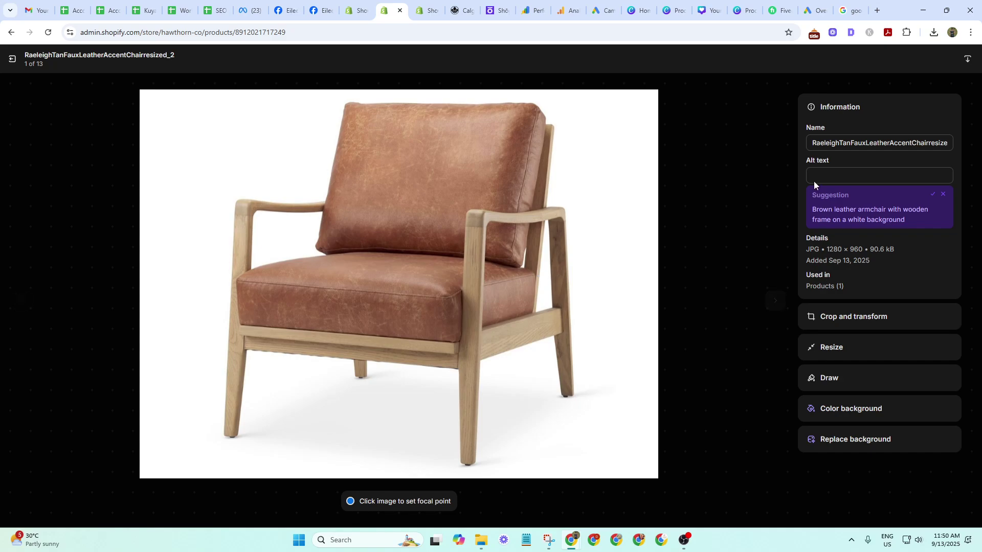
click(819, 174)
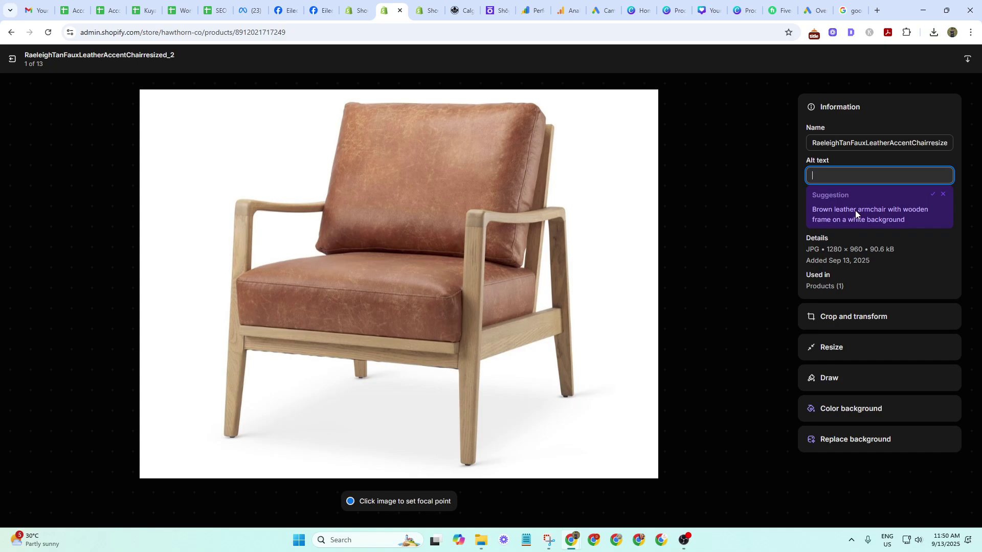
click(933, 194)
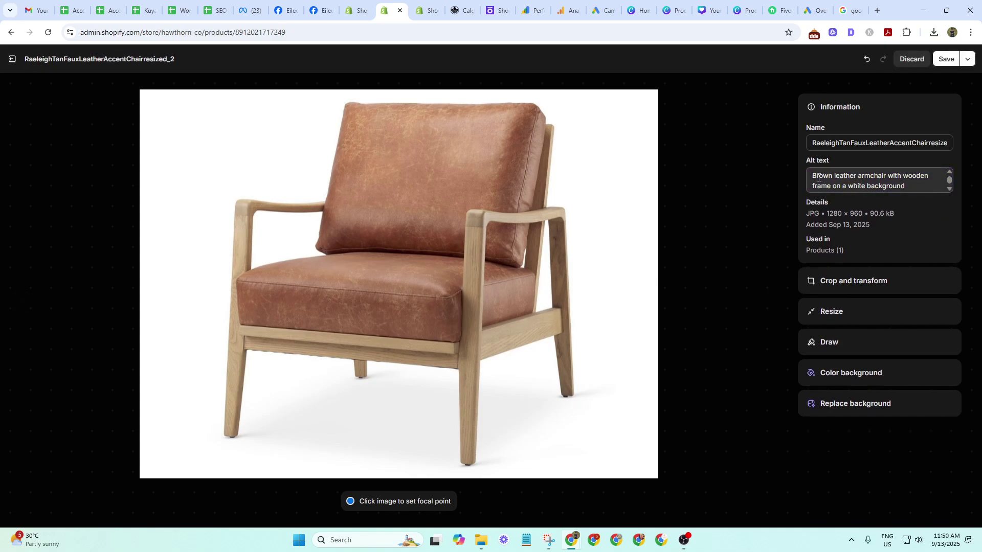
Reword "armchair" in the main photo's alt text to "accent chair in Calgary".
click(836, 177)
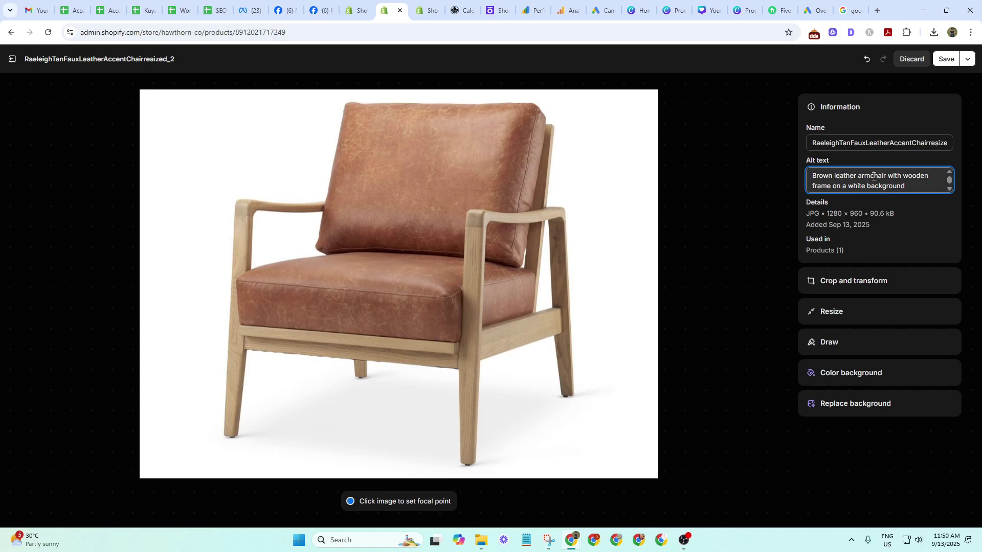
key(shift+Left)
key(shift+Left)
key(shift+Left)
text(accent)
text(in Calgary)
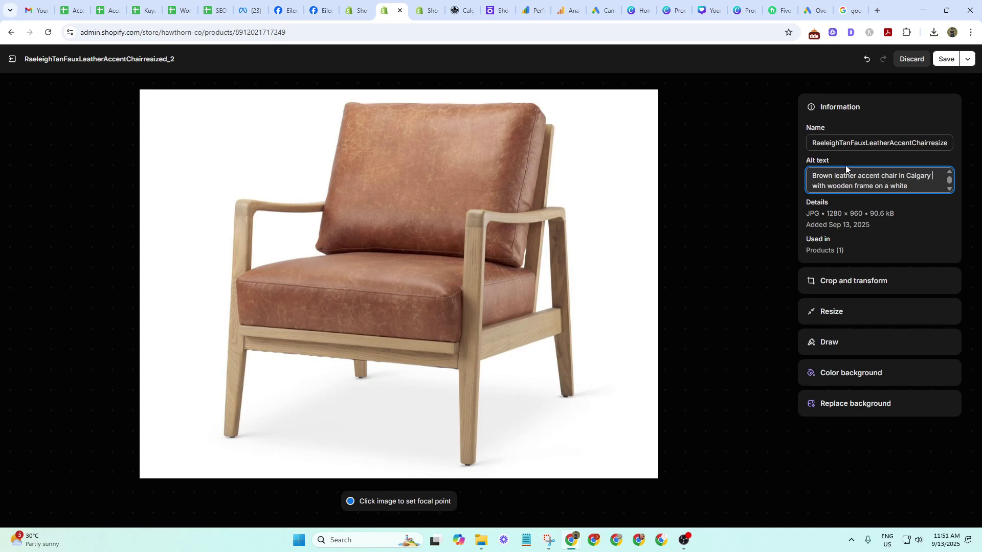
drag(860, 174, 930, 172)
click(925, 187)
text(background)
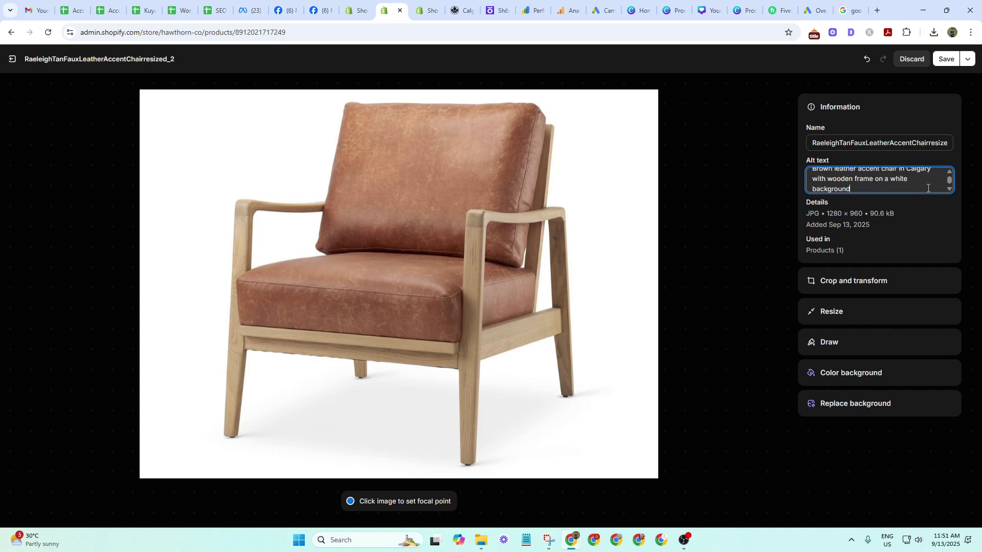
Remove "on a white background" from the end of the main photo's alt text and save the image.
key(ctrl+shift+Left)
key(ctrl+shift+Left)
key(ctrl+shift+Left)
key(ctrl+shift+Left)
key(ctrl+shift+Left)
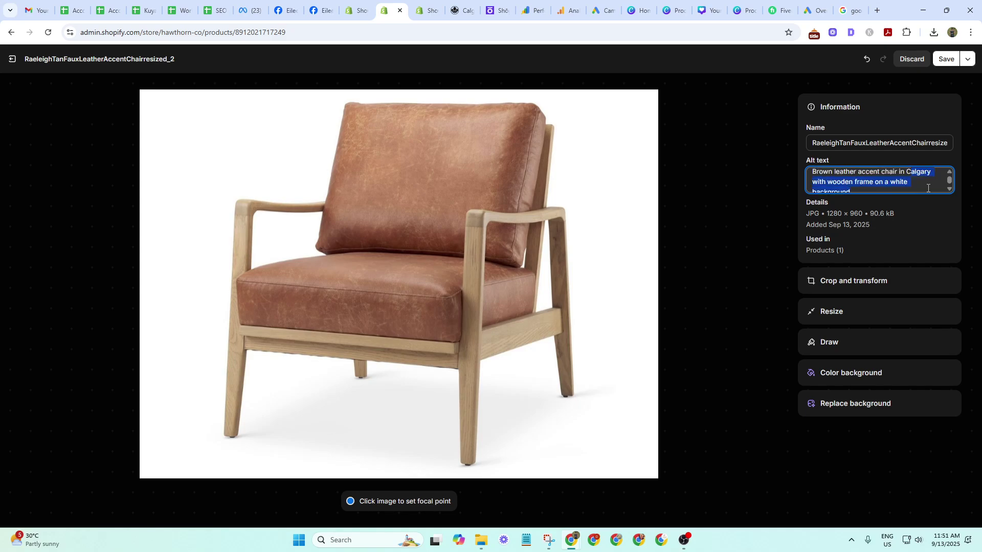
key(ctrl+shift+Right)
key(ctrl+shift+Right)
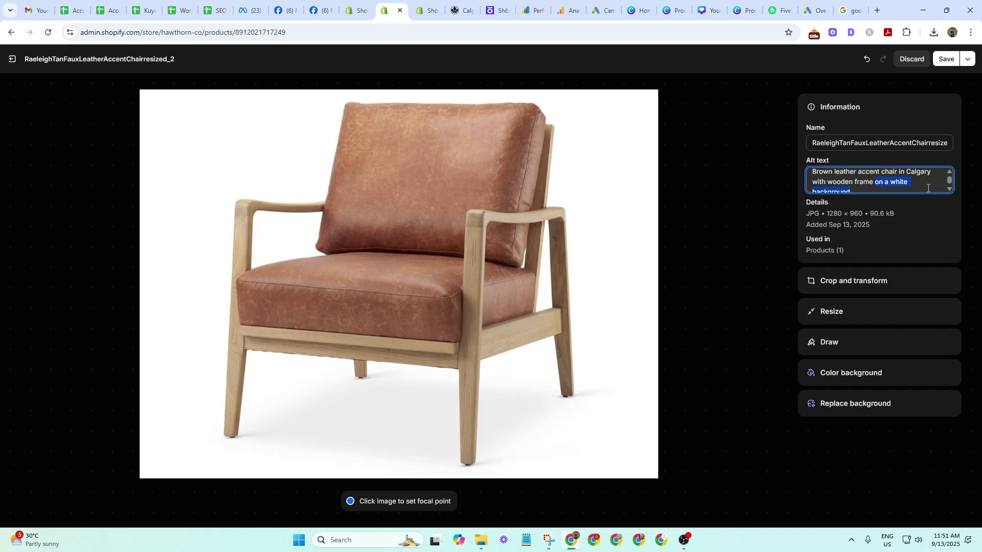
key(BackSpace)
key(Return)
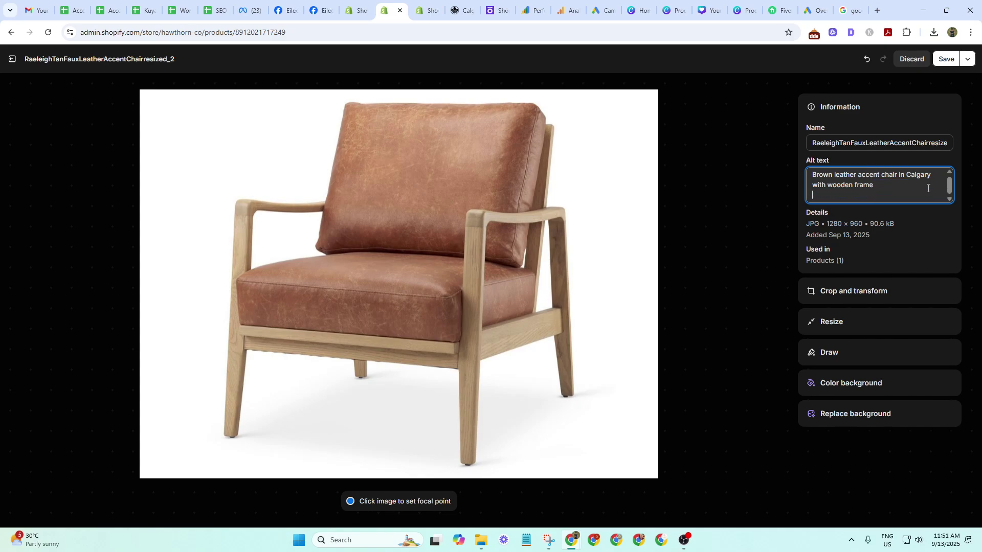
key(BackSpace)
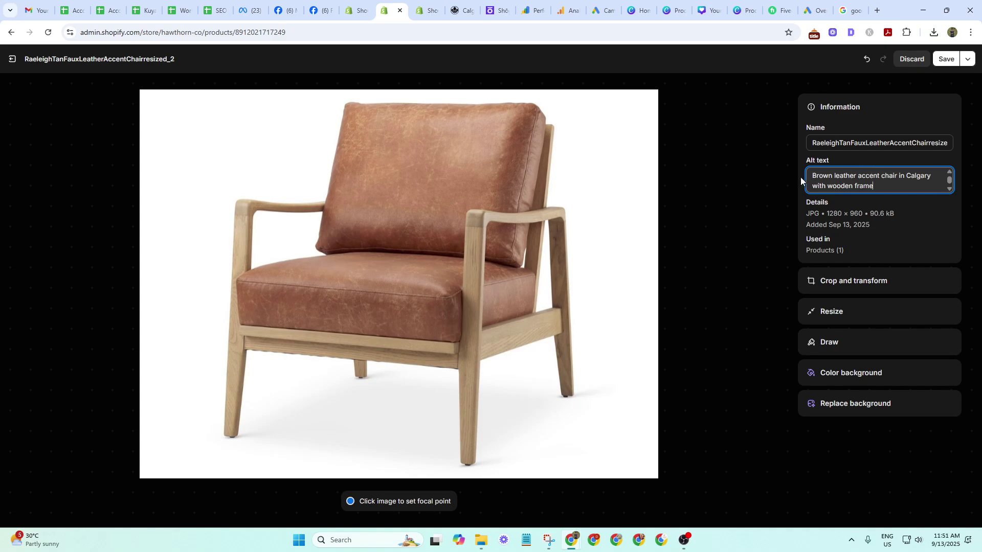
click(778, 189)
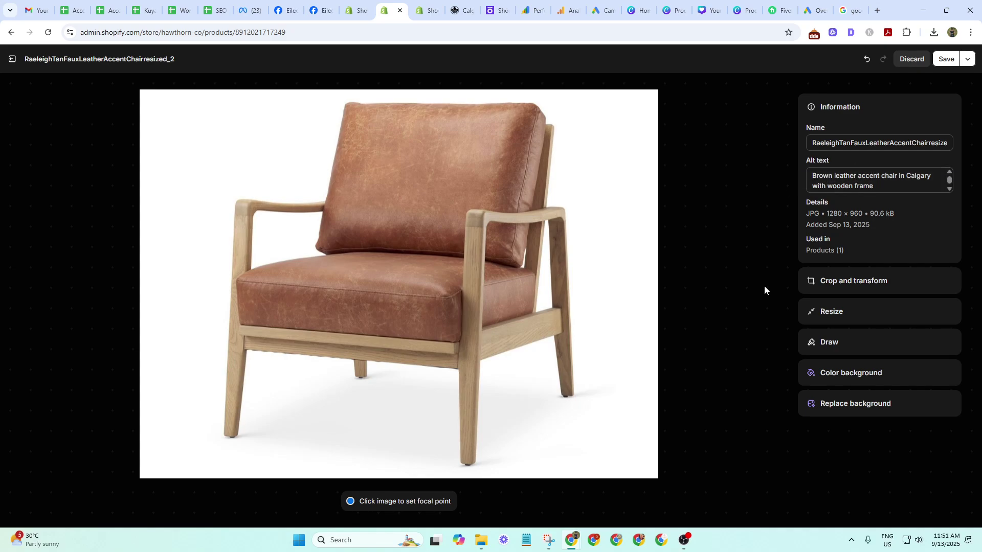
click(946, 59)
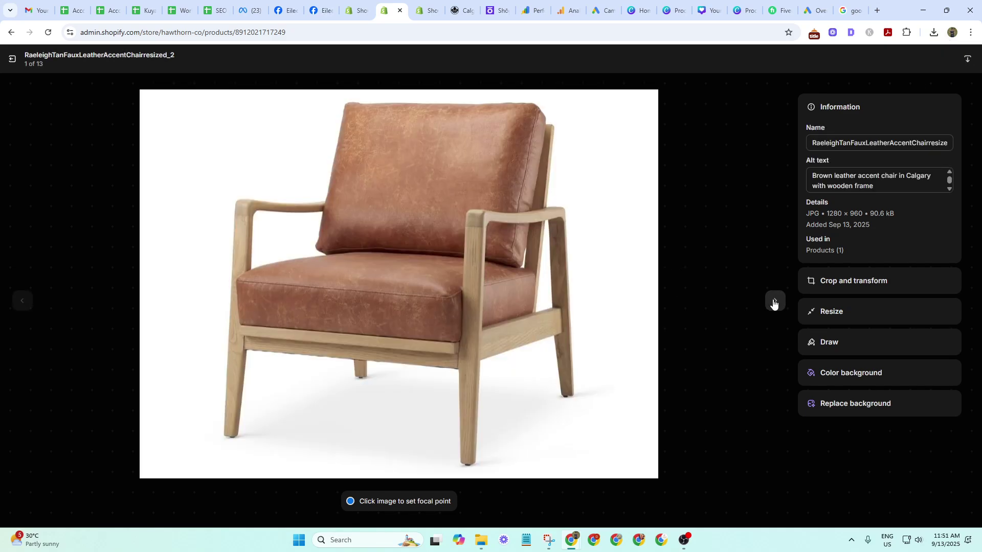
Copy the main photo's alt text into the second photo's alt text and save it.
click(774, 303)
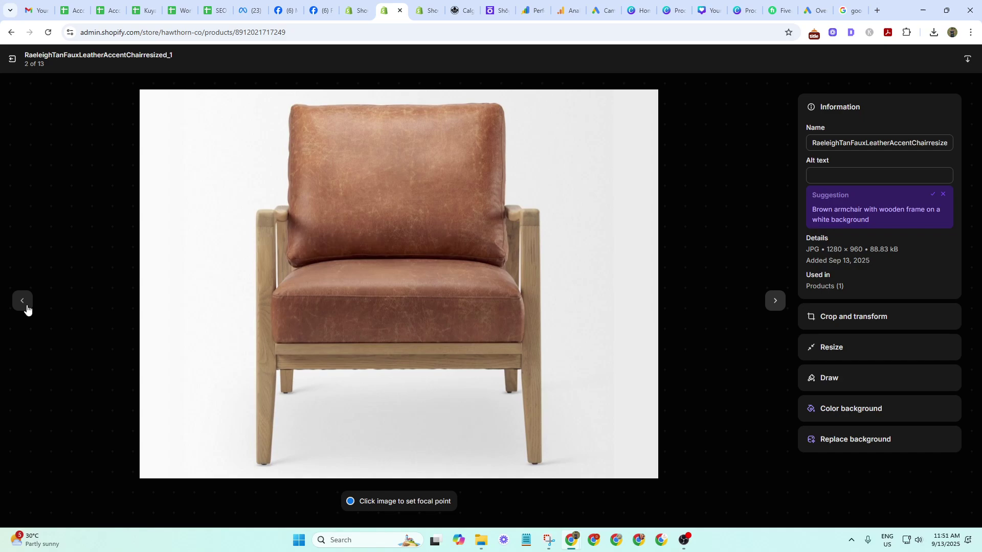
click(23, 302)
drag(814, 175, 893, 219)
key(ctrl+c)
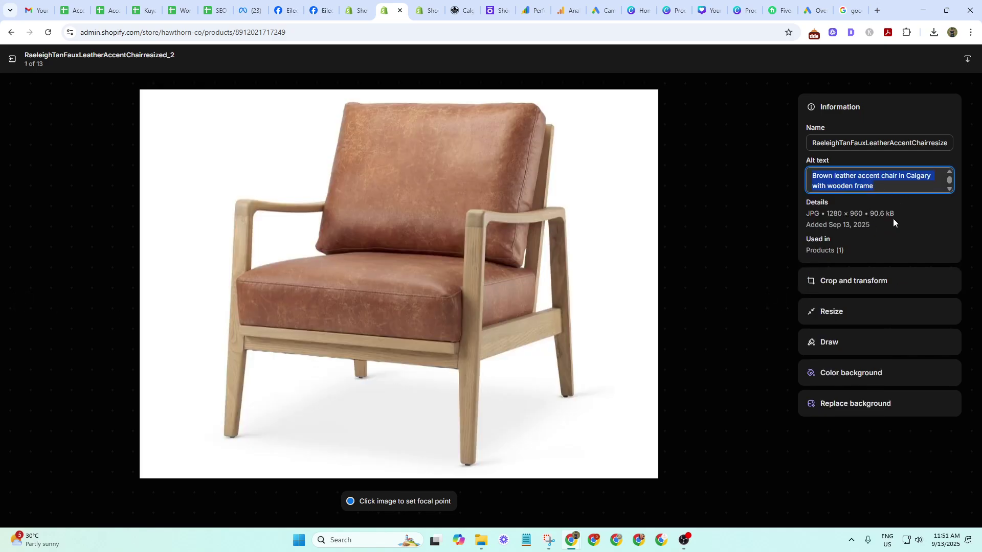
click(775, 299)
click(899, 179)
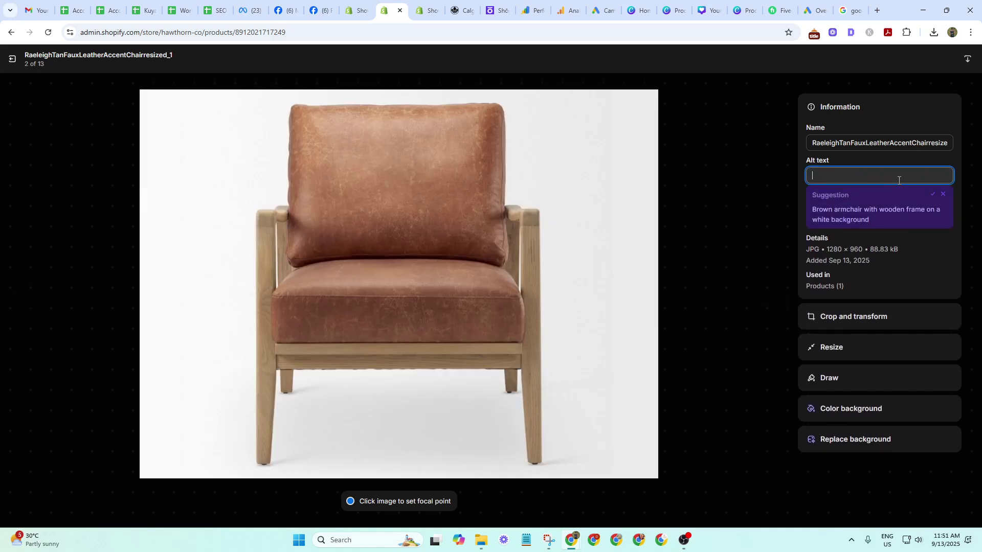
key(ctrl+v)
click(945, 58)
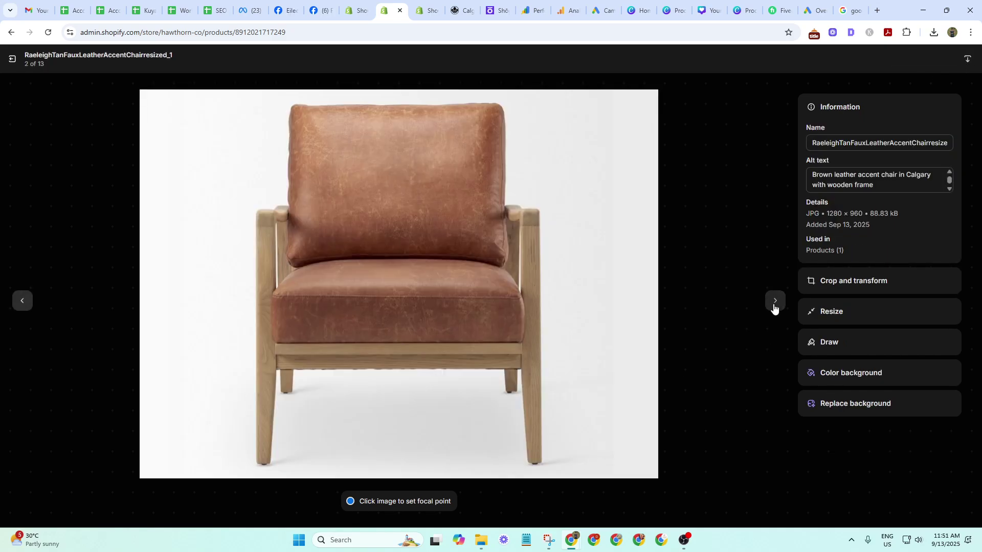
Give the third photo, the chair's side view, the same copied alt text, save it, and go to the fourth photo.
click(775, 302)
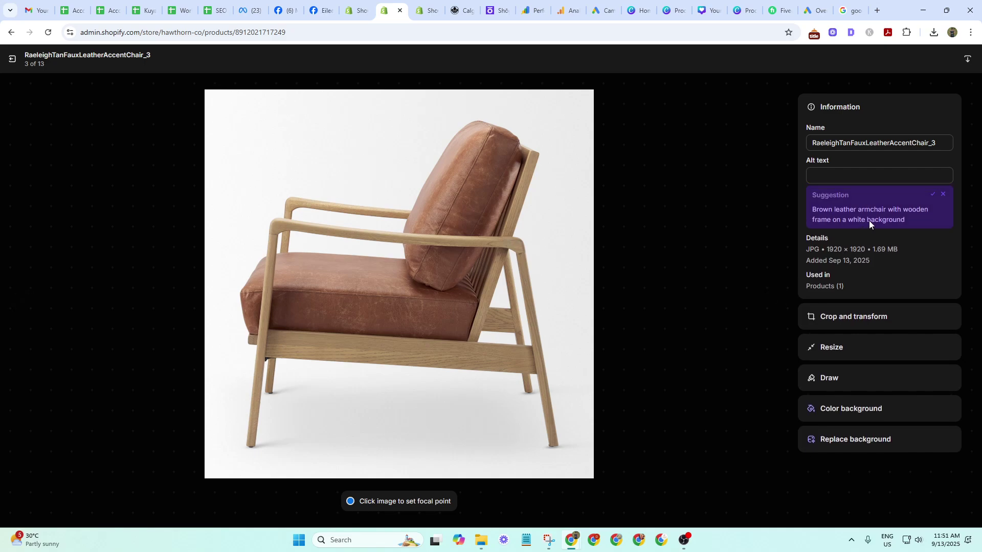
click(893, 175)
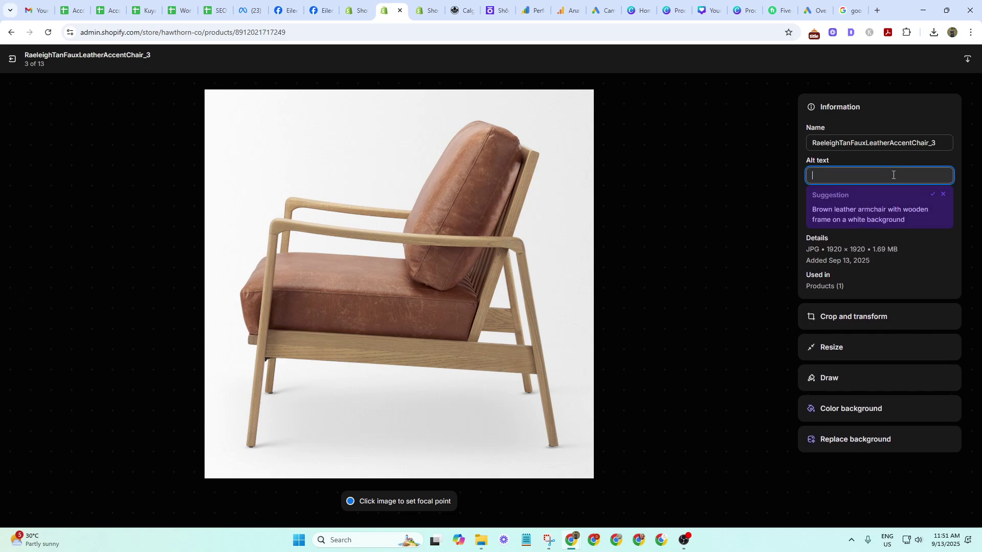
key(ctrl+v)
click(949, 58)
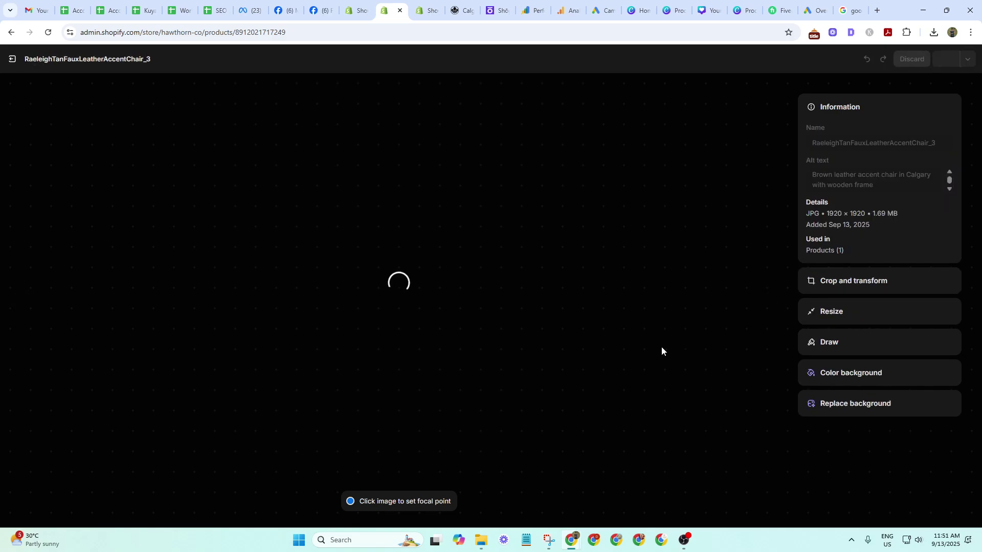
click(775, 303)
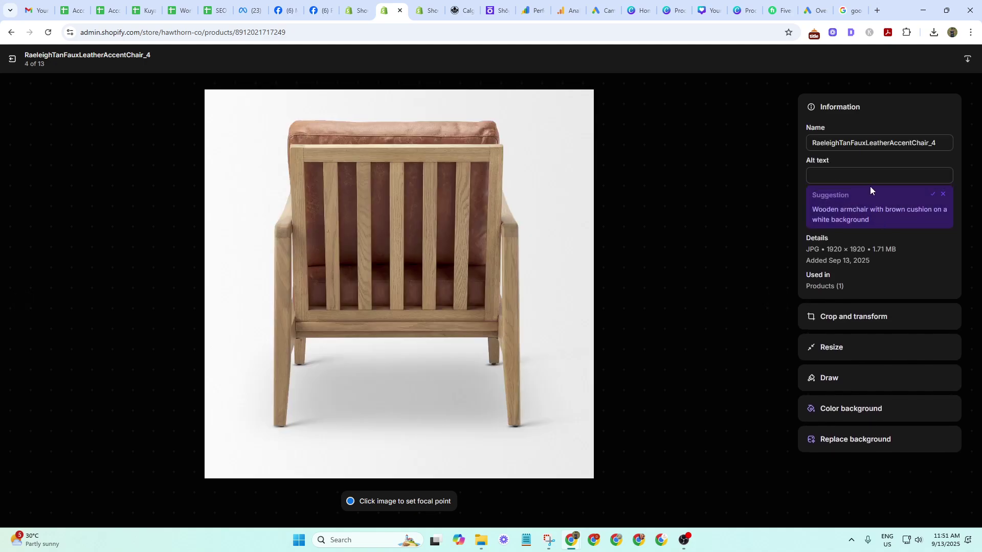
Give the fourth photo, the chair's straight back view, the copied alt text, save it, and go to the fifth photo.
click(866, 176)
key(ctrl+v)
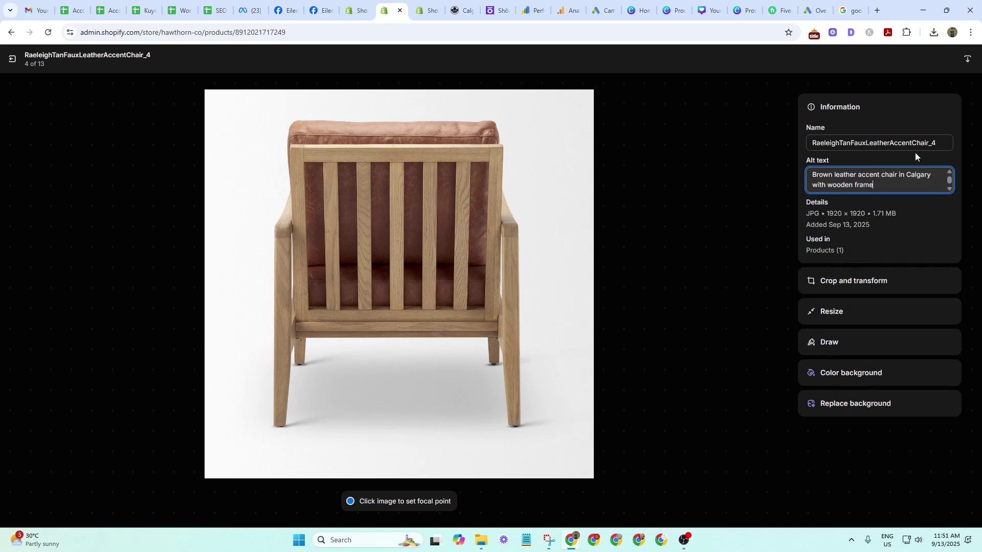
click(940, 60)
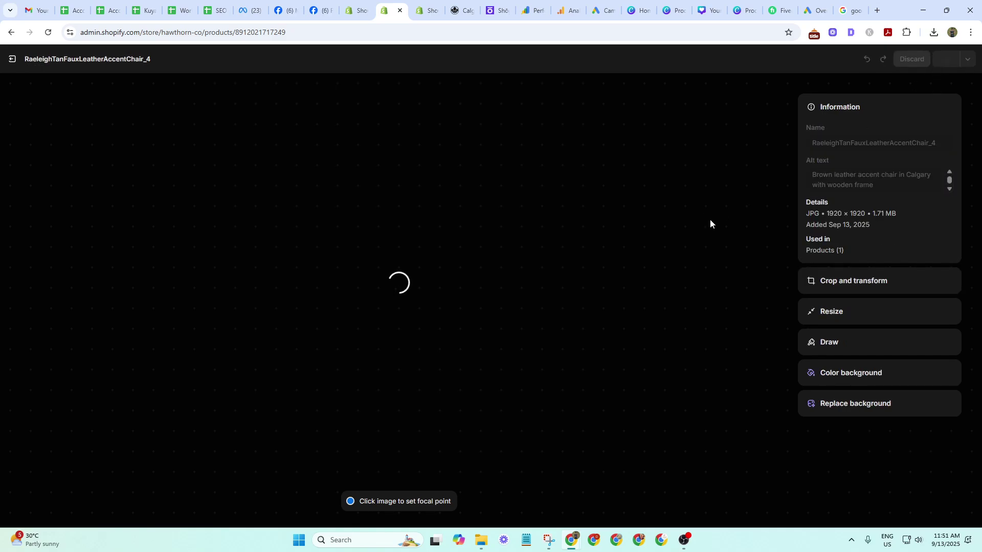
click(778, 303)
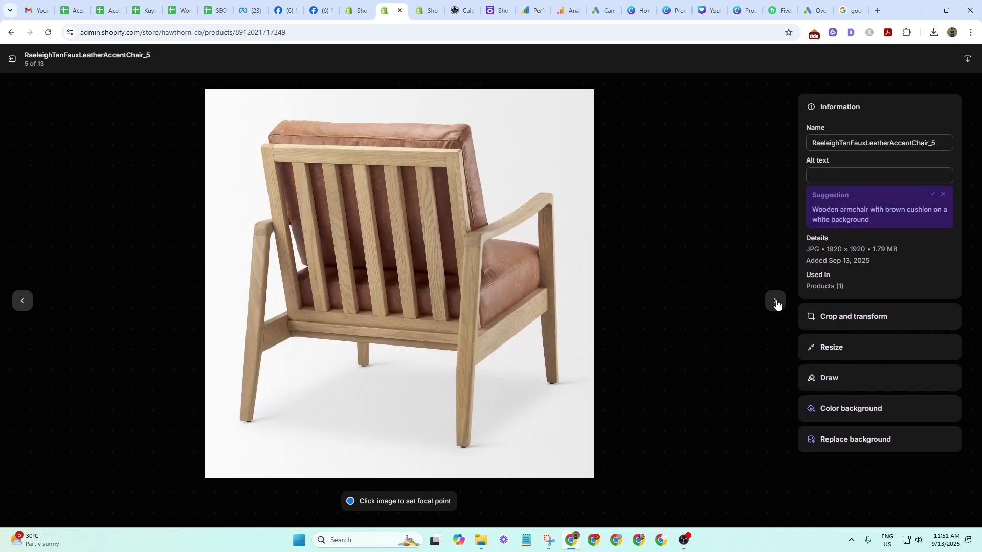
Check the chair's product name on the Mercana supplier page, then paste the copied alt text into the fifth photo's alt text in Shopify.
key(alt+Tab)
key(alt+Tab)
key(alt+Tab+Tab)
scroll(470, 270, up, 5)
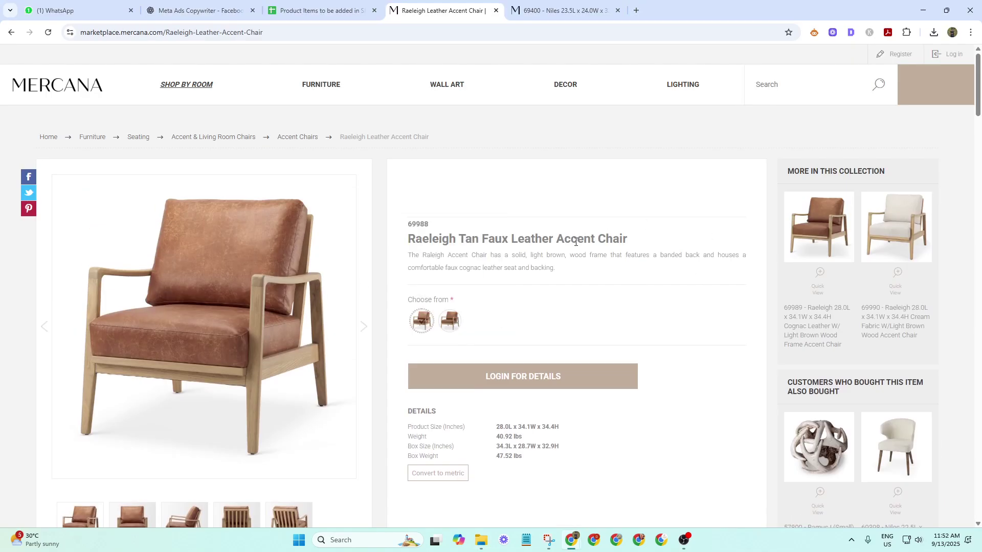
key(alt+Tab)
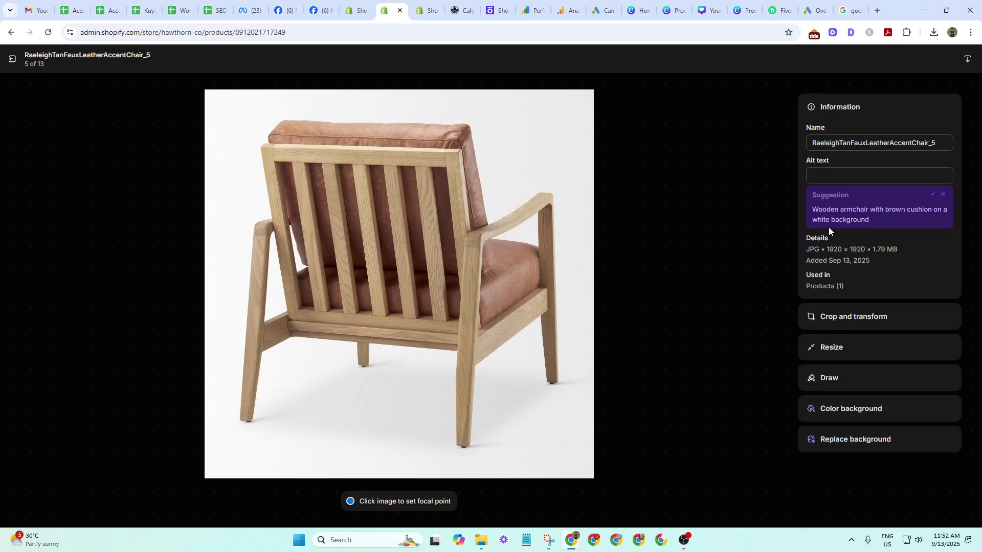
key(alt+Tab)
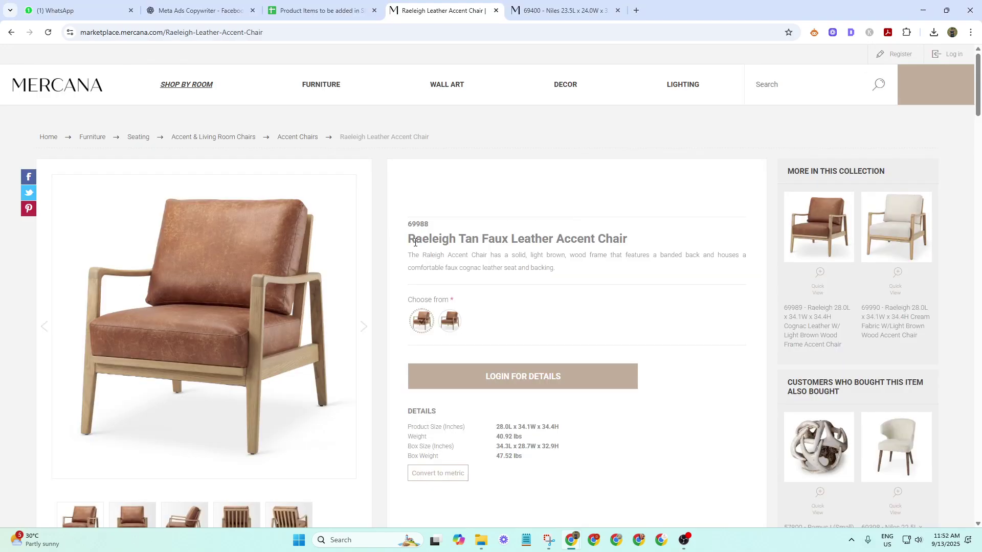
key(alt+Tab)
click(860, 173)
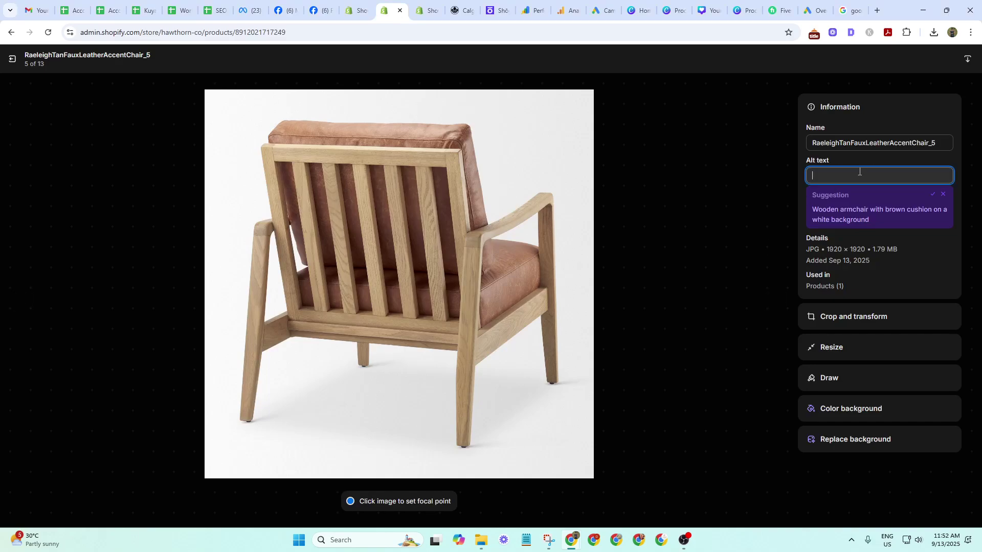
key(ctrl+v)
Copy the product name from the Mercana page and replace "Brown leather accent chair" in the fifth photo's alt text with "Raeleigh Tan Faux Leather Accent Chair".
key(alt+Tab)
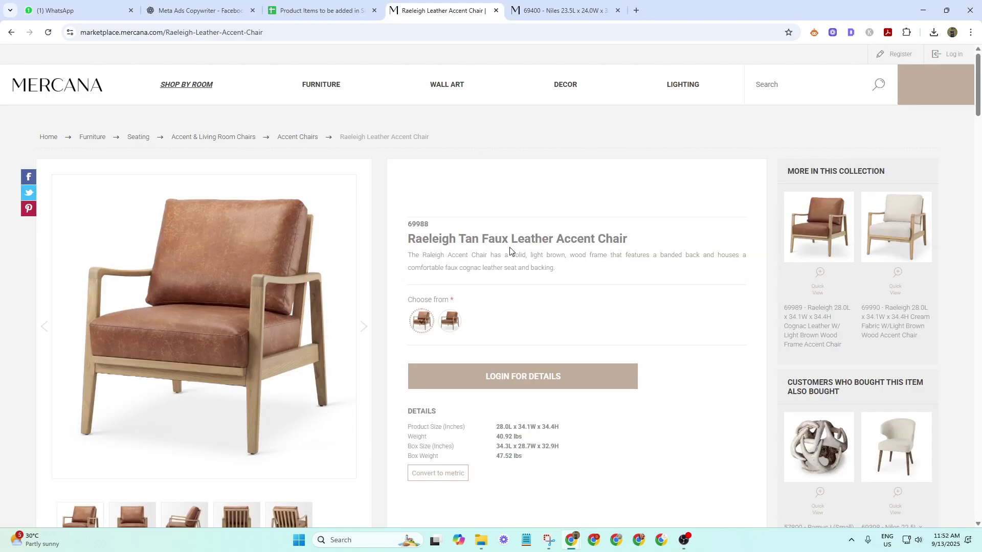
drag(411, 234, 643, 236)
key(ctrl+c)
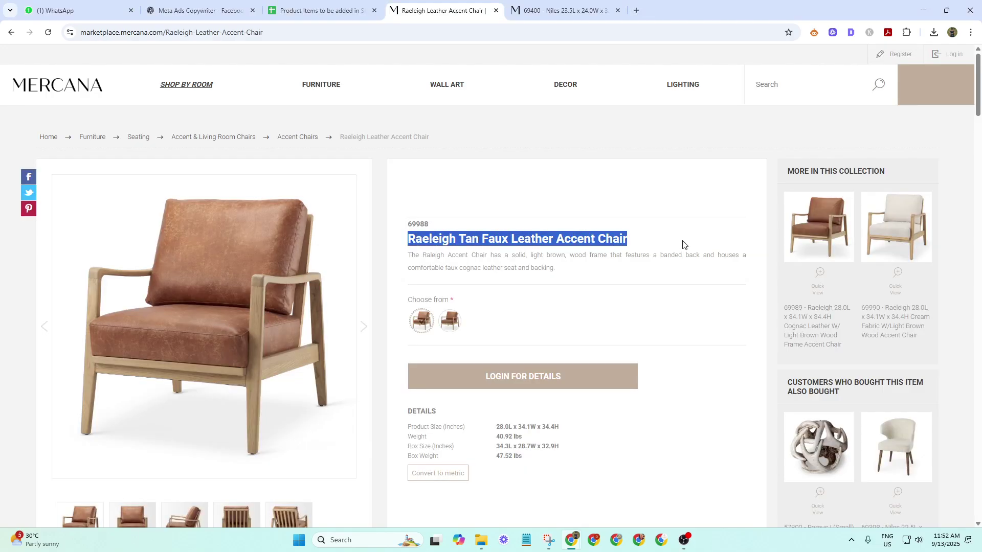
key(alt+Tab)
click(881, 180)
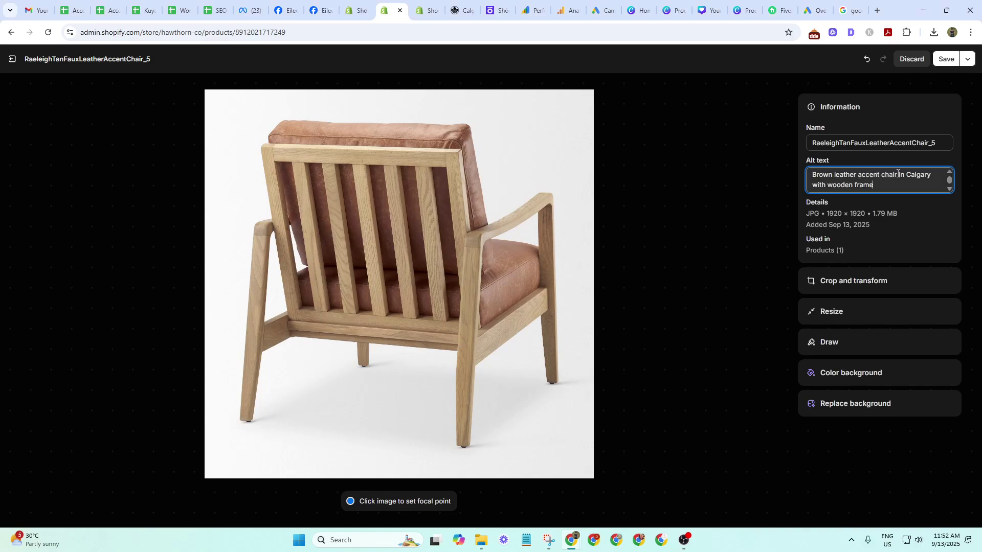
drag(897, 176, 715, 179)
key(ctrl+v)
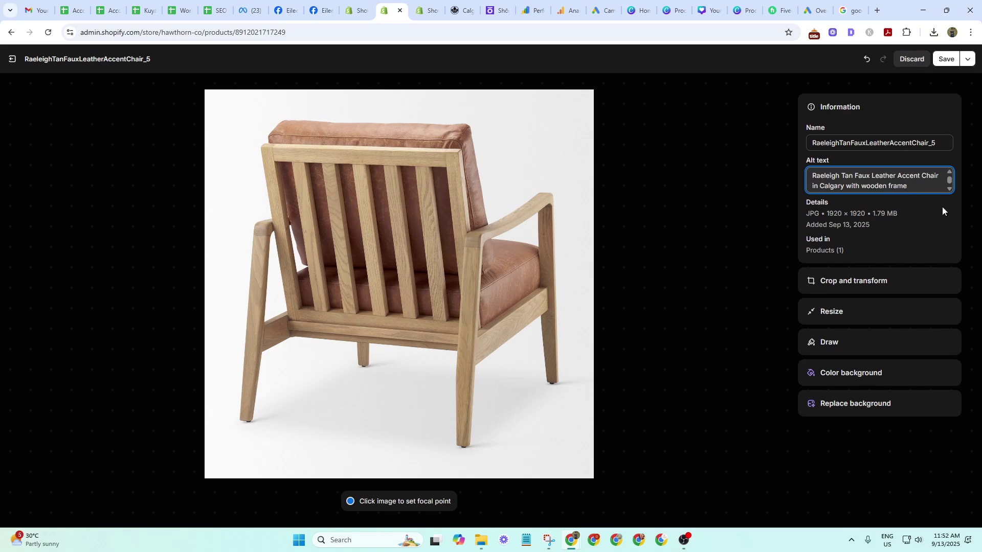
Copy the fifth photo's complete alt text, save the image, and go to the sixth photo.
key(ctrl+a)
key(ctrl+c)
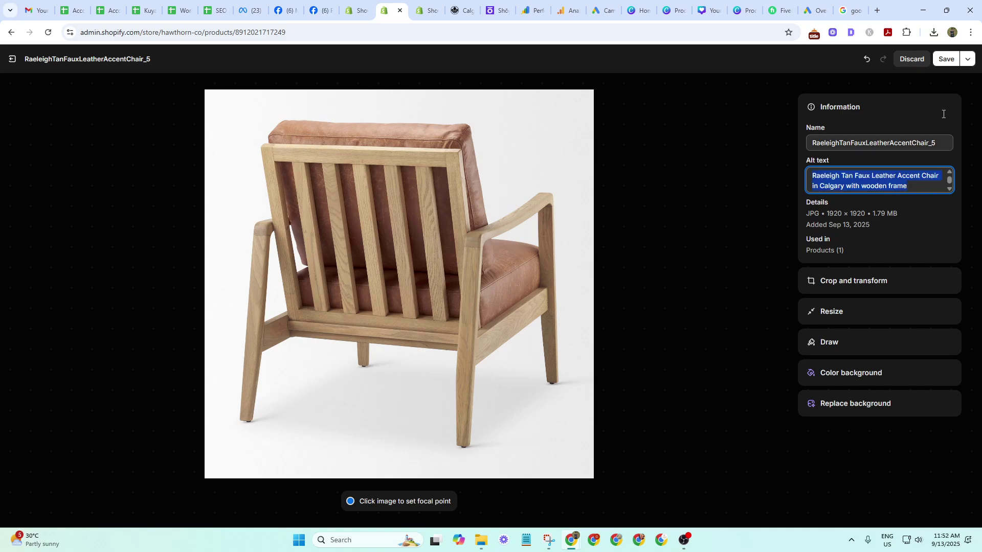
click(946, 59)
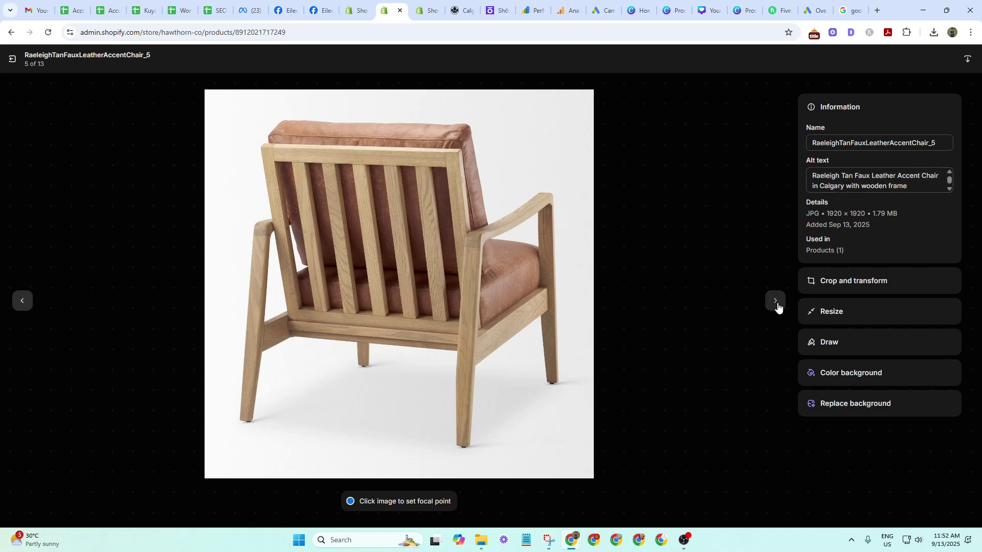
click(777, 302)
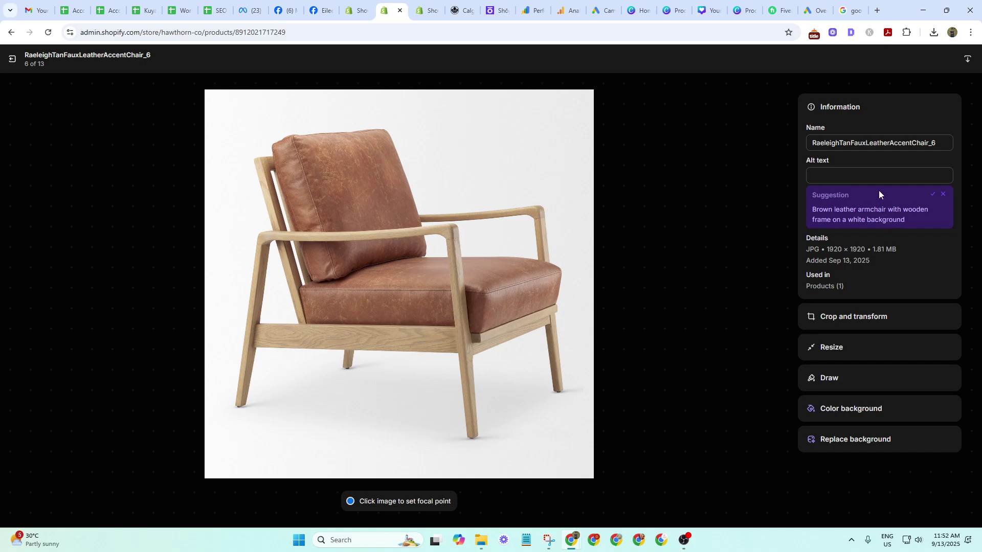
Give the sixth photo, the chair's angled view, the copied Raeleigh alt text, save it, and go to the seventh photo.
click(880, 176)
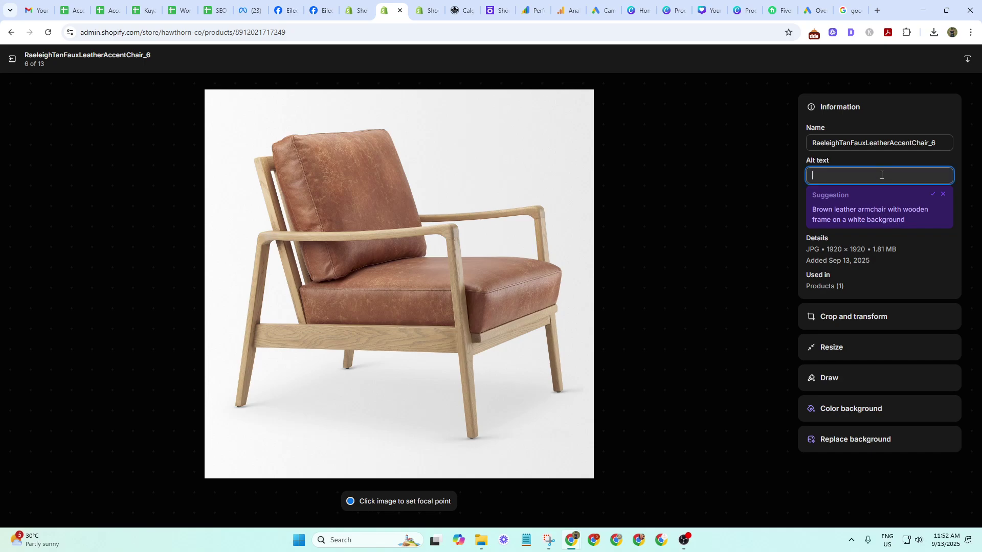
key(ctrl+v)
click(947, 59)
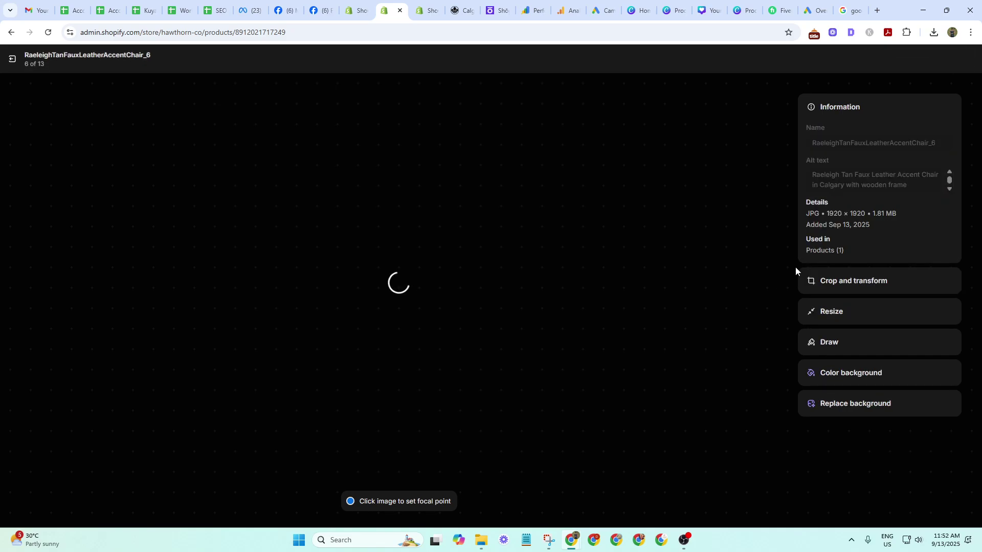
click(775, 301)
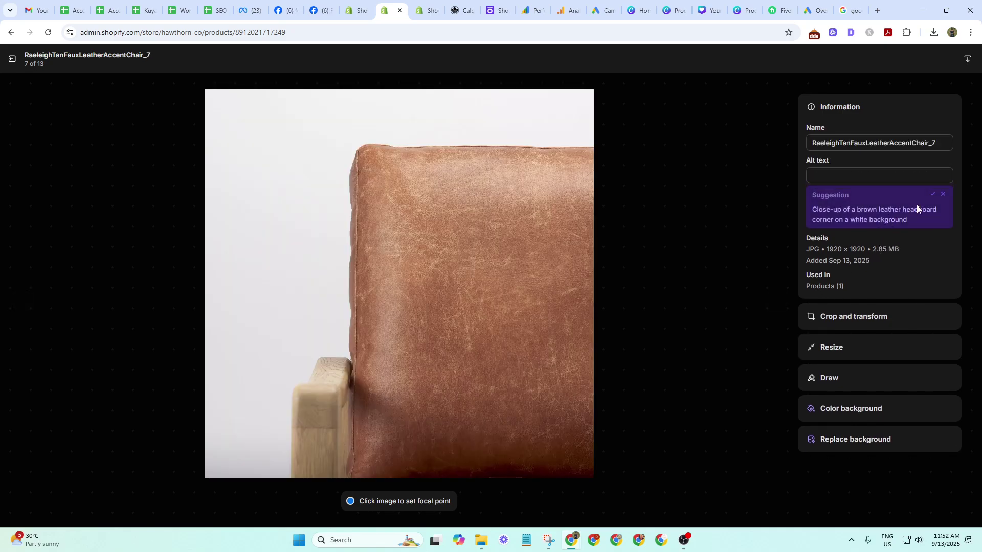
Set the seventh photo's alt text to "Close-up of Raeleigh Tan Faux Leather Accent Chair in Calgary with wooden frame" and save it.
click(933, 196)
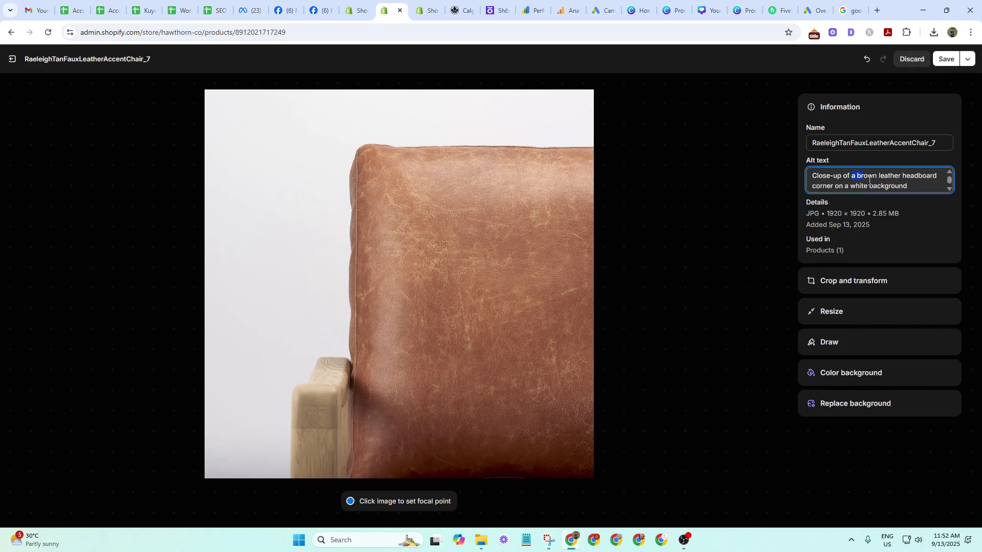
key(ctrl+a)
text(Close-up of Raeleigh Tan Faux Leather Accent Chair in Calgary with wooden frame)
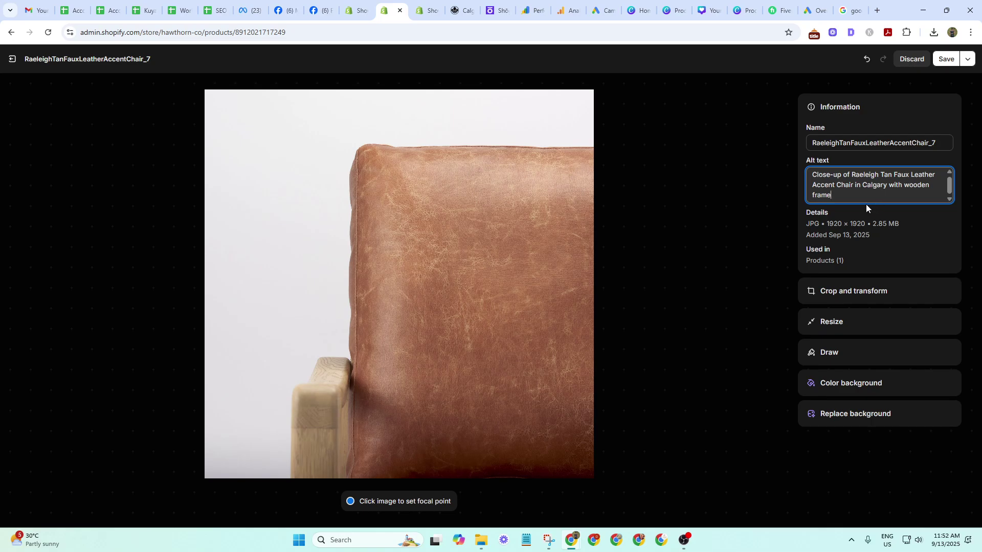
click(946, 59)
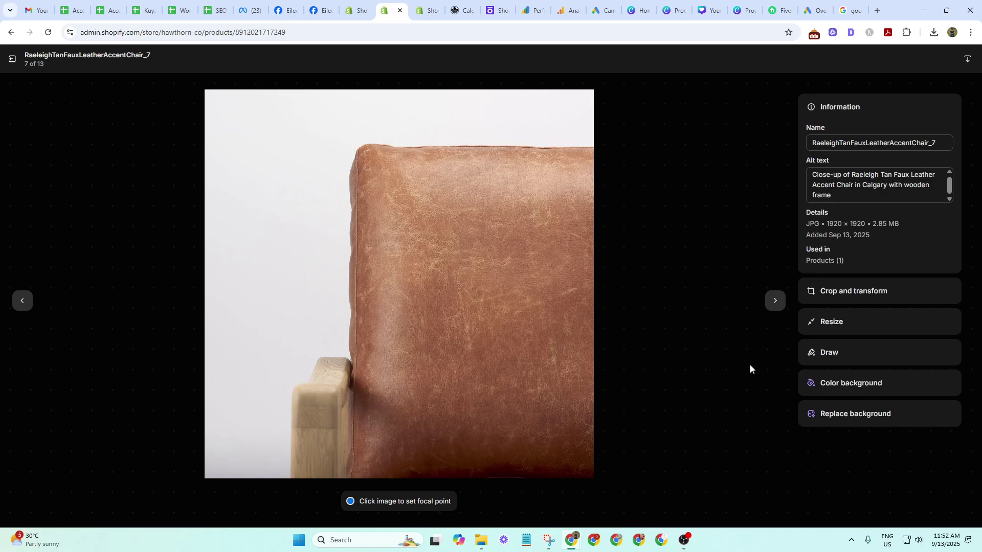
click(771, 306)
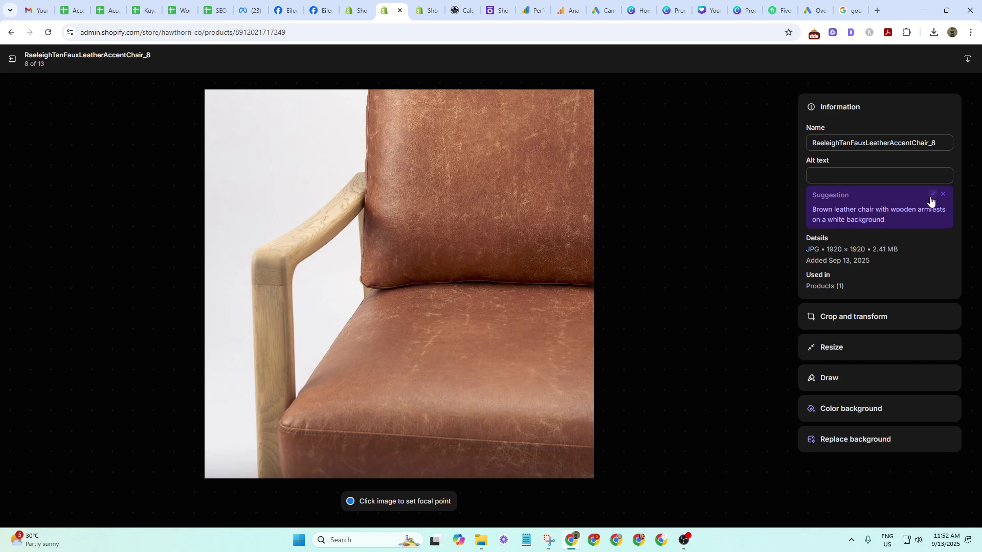
Copy the seventh photo's close-up alt text into the eighth photo, the armrest and seat close-up, save it, and go to the ninth photo.
click(22, 302)
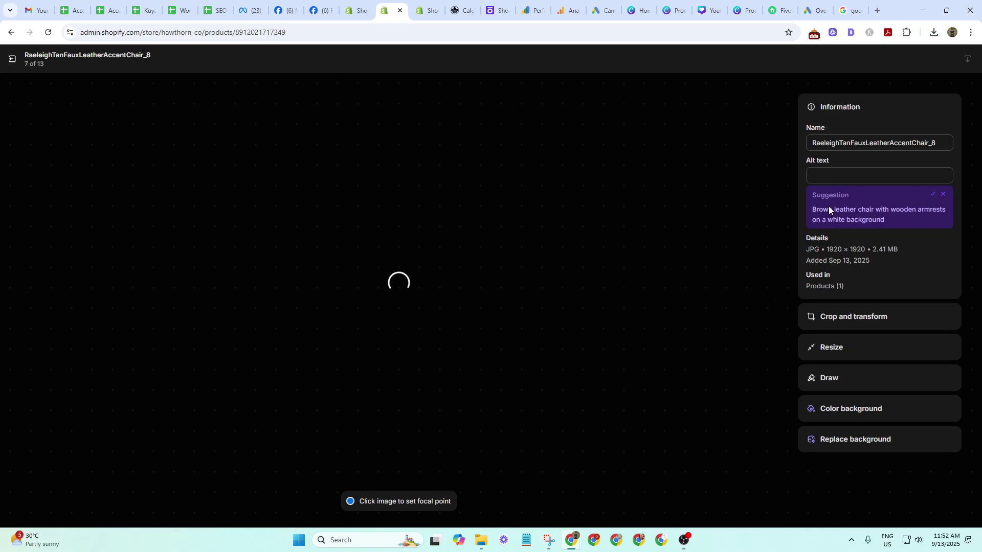
drag(814, 175, 836, 233)
key(ctrl+c)
click(775, 300)
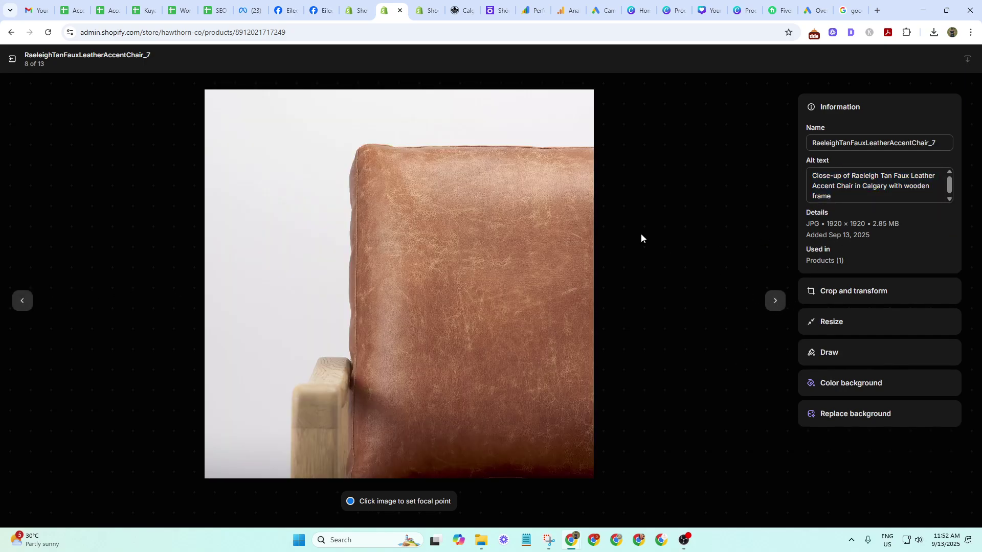
click(851, 176)
key(ctrl+v)
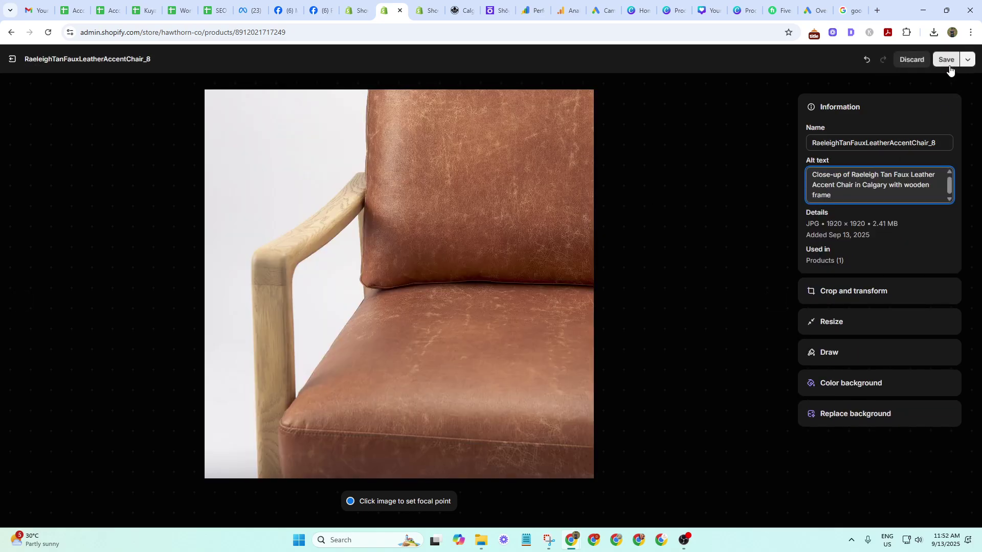
click(952, 60)
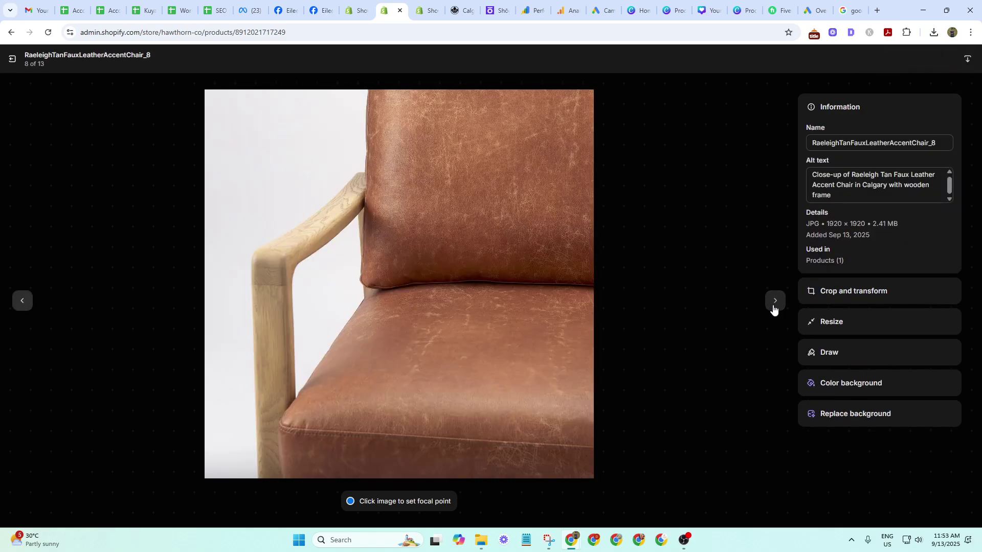
click(775, 303)
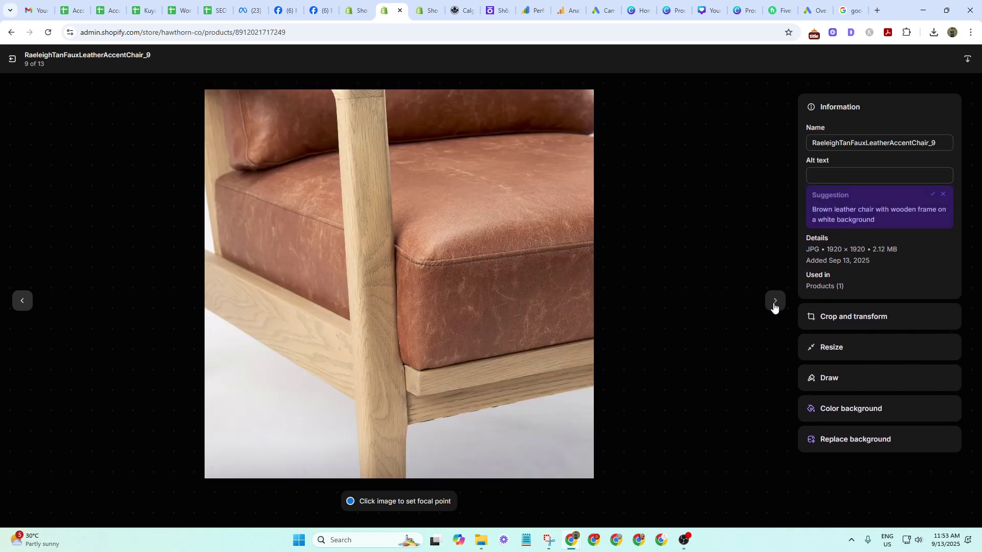
Give the ninth photo, the seat corner close-up, the copied close-up alt text, save it, and go to the tenth photo.
click(870, 174)
key(ctrl+v)
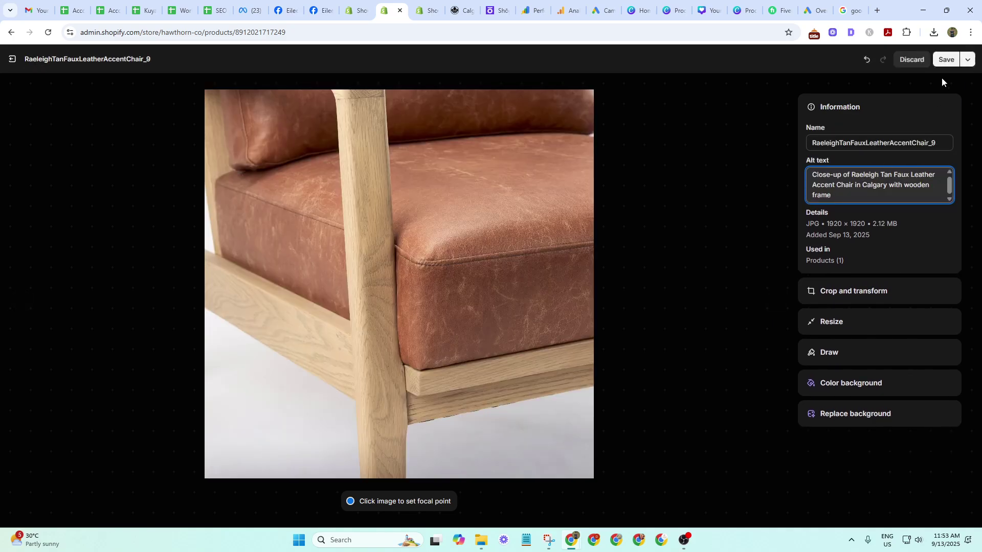
click(952, 60)
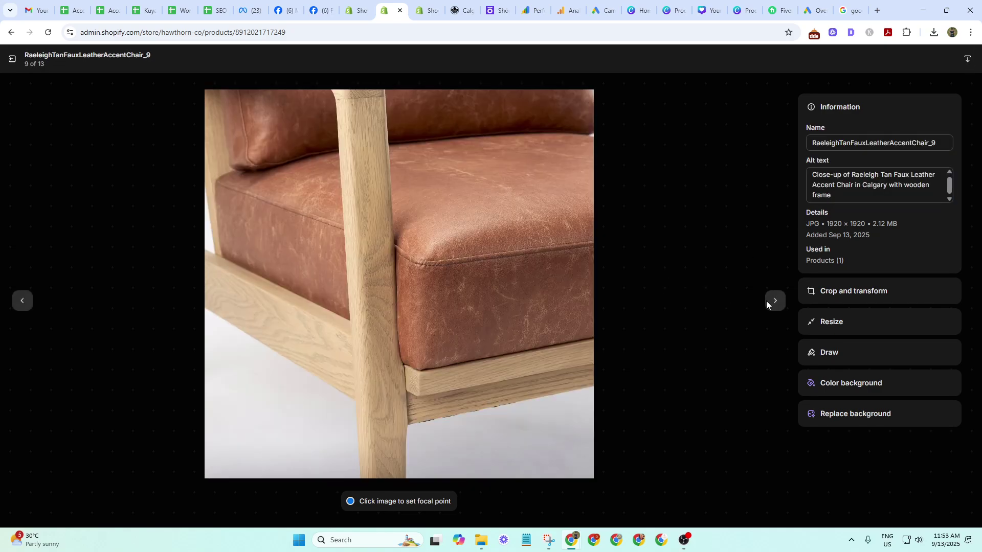
click(775, 301)
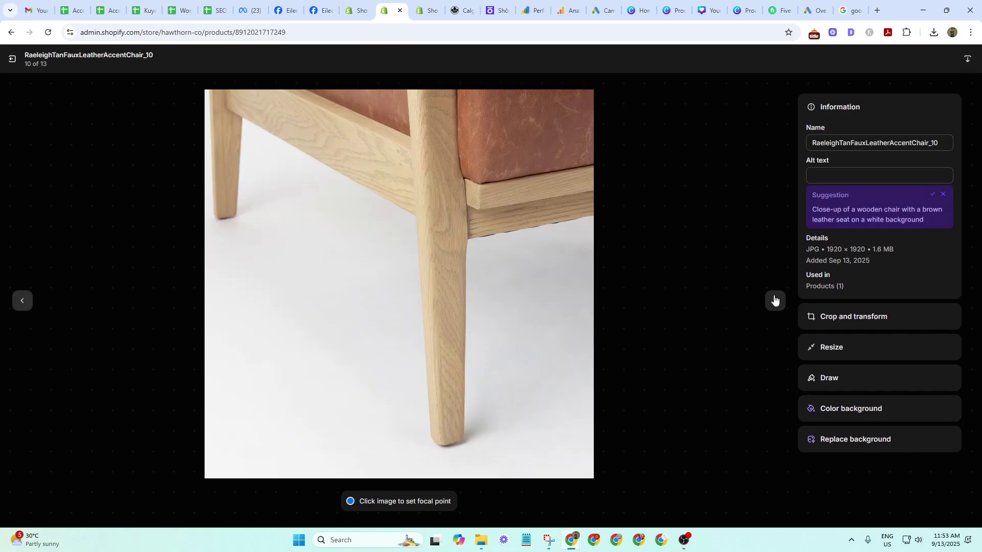
Give the tenth photo, the chair leg close-up, the copied close-up alt text, save it, and go to the eleventh photo.
click(879, 176)
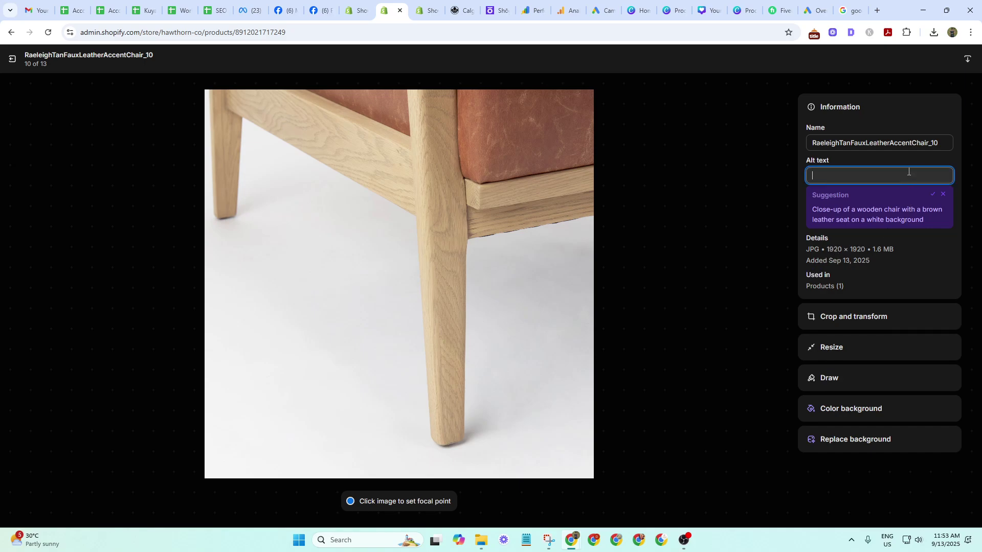
key(ctrl+v)
click(948, 62)
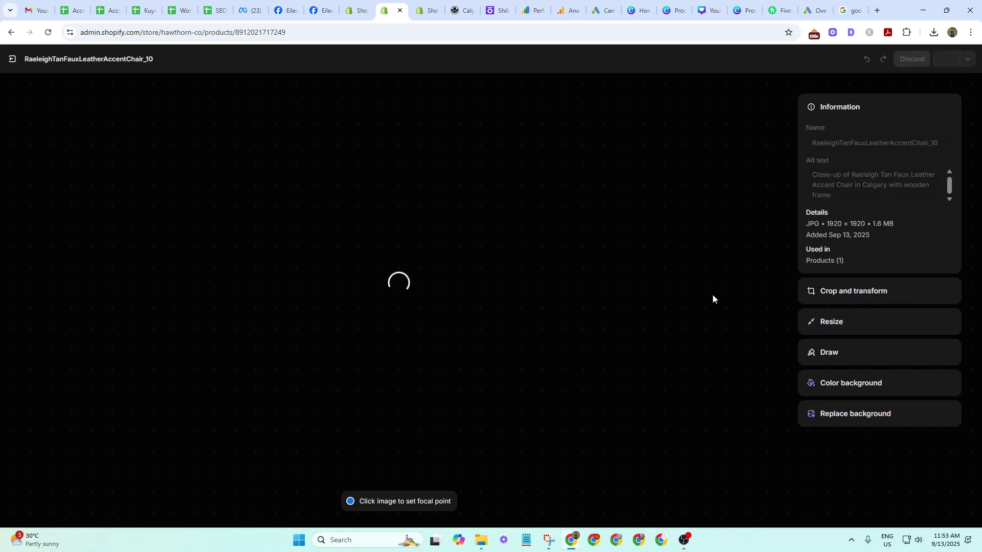
click(773, 304)
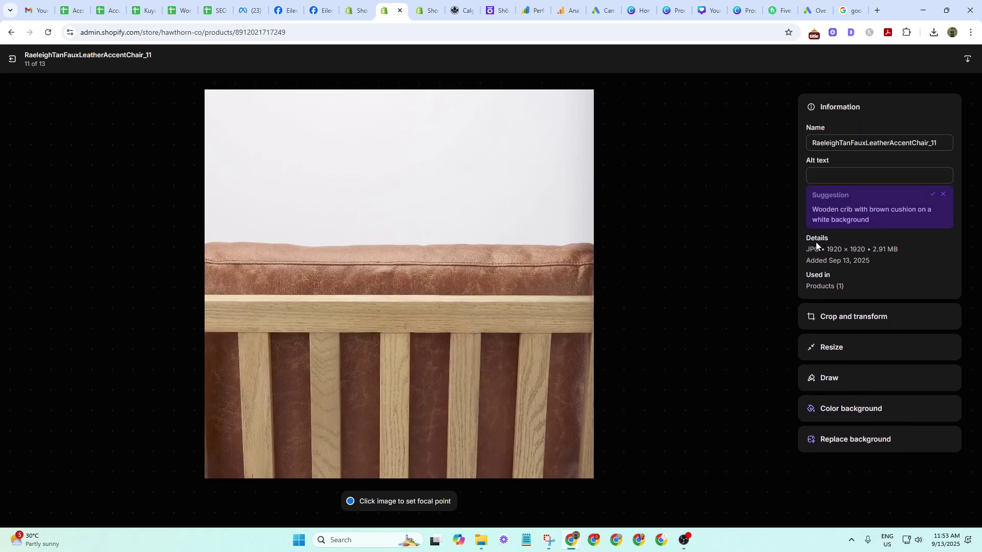
Give the eleventh photo, the slatted back close-up, the copied close-up alt text, save it, and go to the twelfth photo.
click(863, 170)
key(ctrl+v)
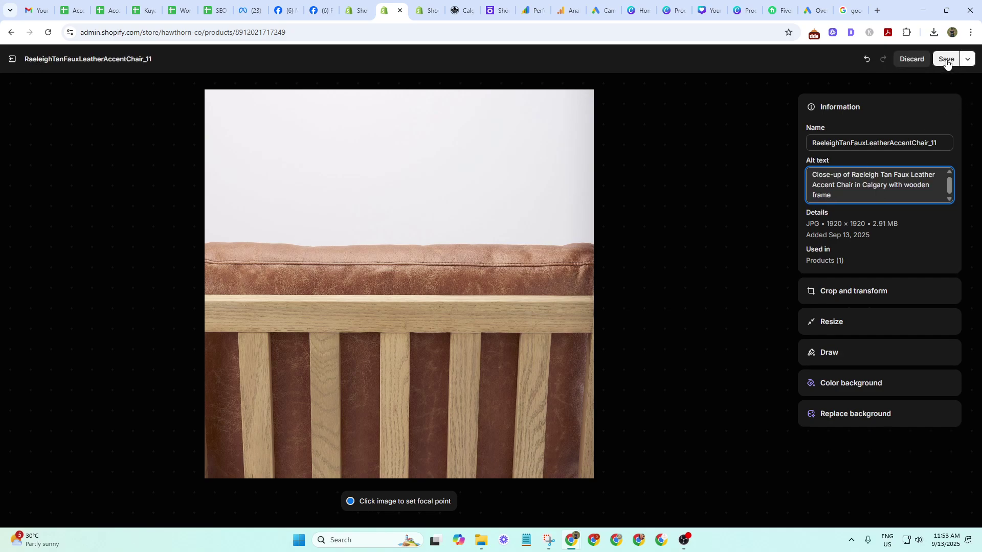
click(948, 62)
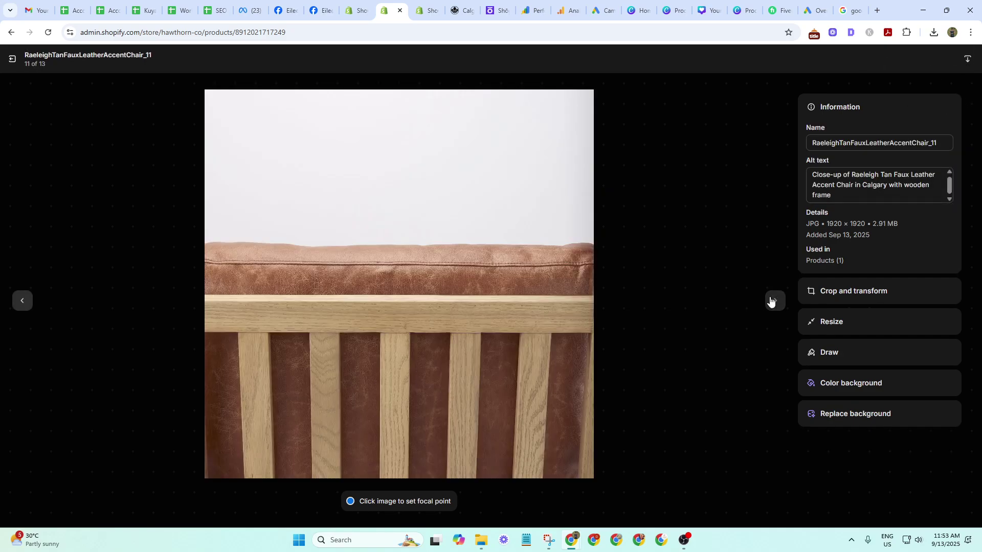
click(775, 301)
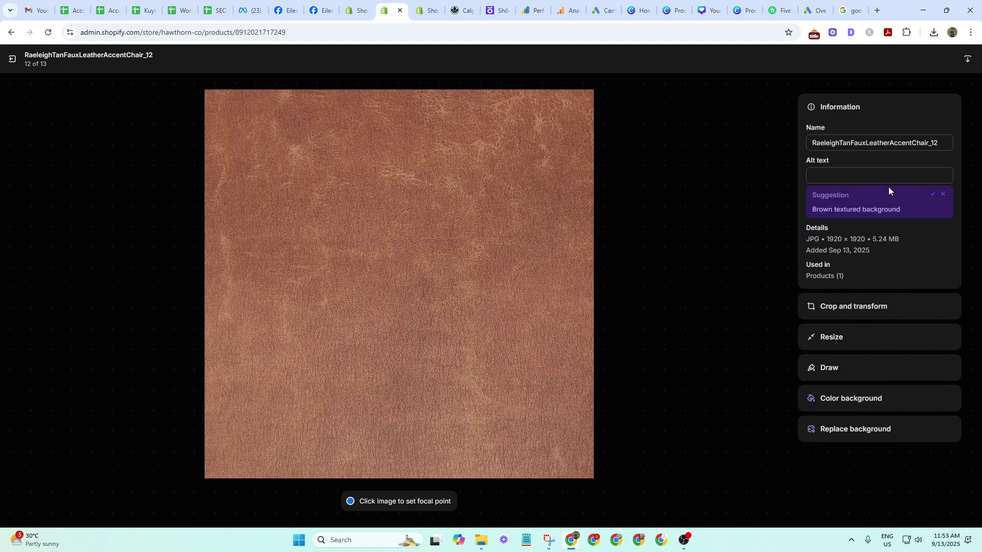
Set the twelfth photo's alt text to "Close-up of Raeleigh Tan Faux Leather Accent Chair in Calgary", save it, and go to the thirteenth photo.
click(893, 176)
key(ctrl+v)
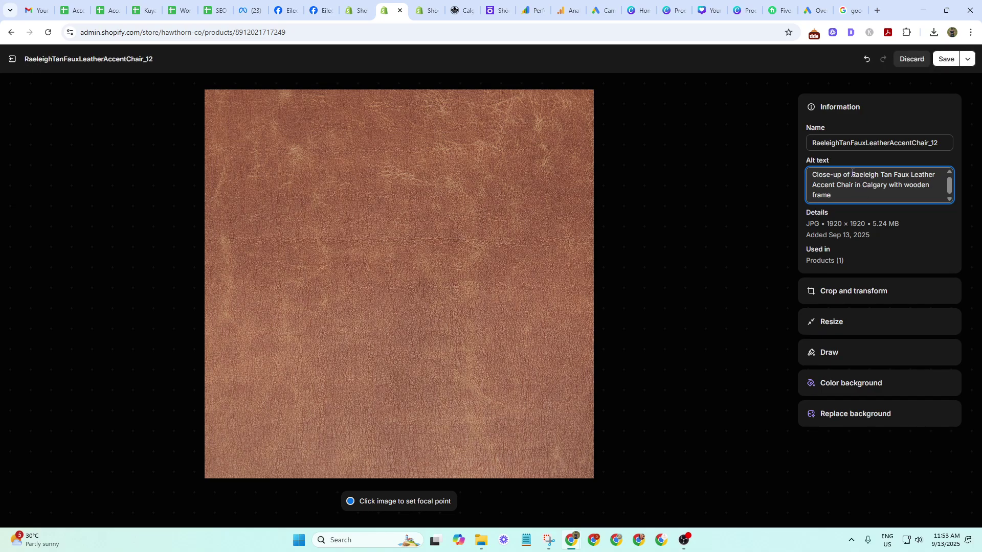
drag(874, 195, 892, 187)
key(BackSpace)
click(944, 61)
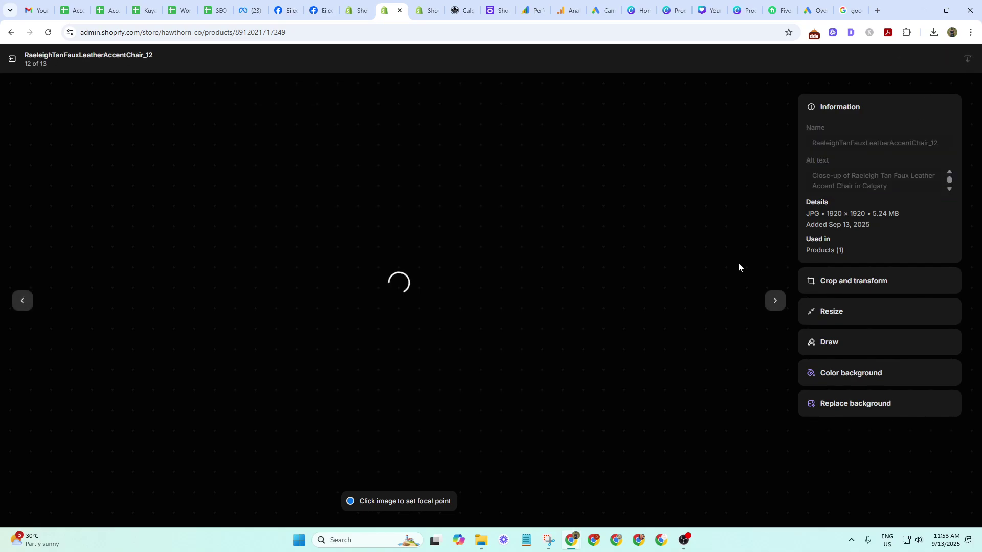
click(775, 301)
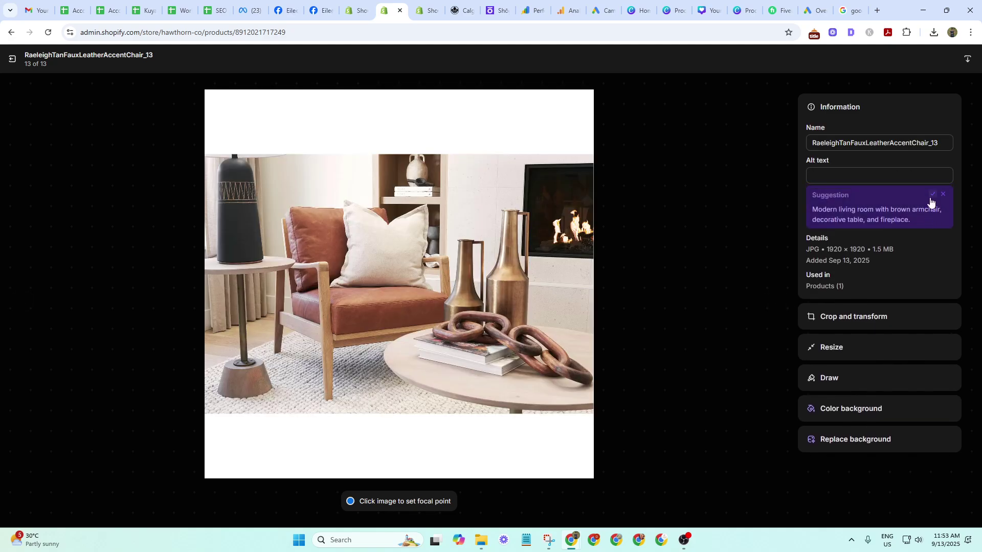
Accept the thirteenth photo's suggested alt text, replace "brown armchair" in it with the copied close-up alt text, and save it.
click(932, 195)
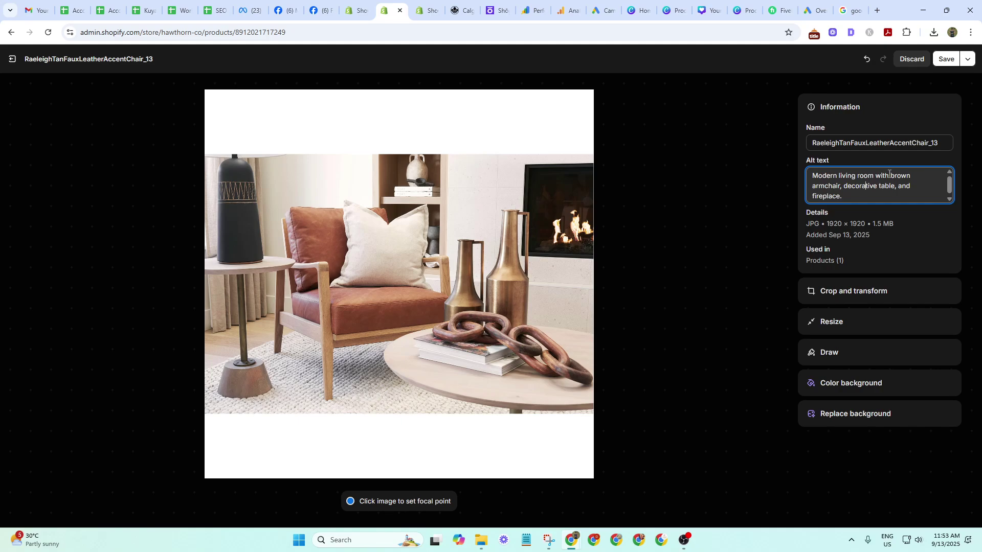
drag(892, 175, 841, 186)
text(Close-up of Raeleigh Tan Faux Leather Accent Chair in Calgary with wooden frame)
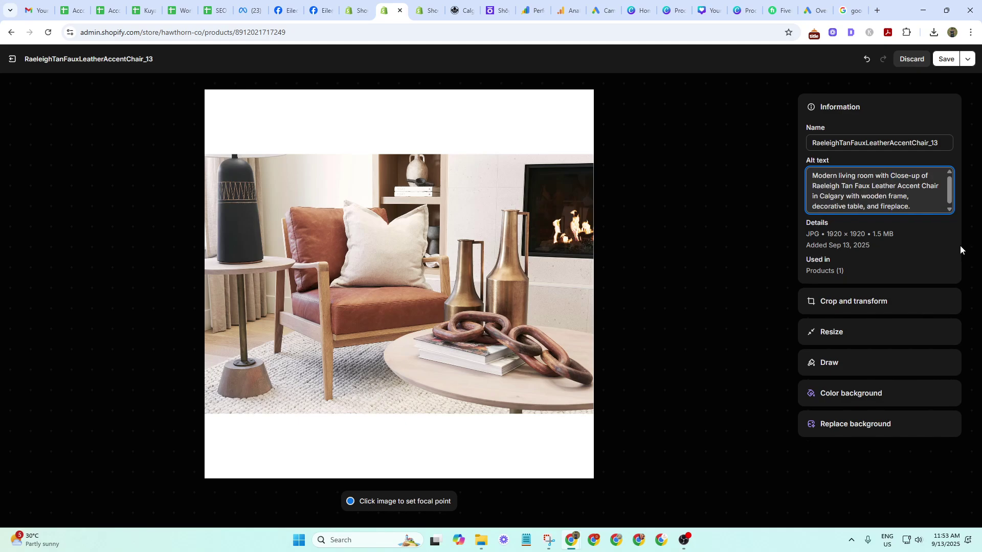
click(946, 59)
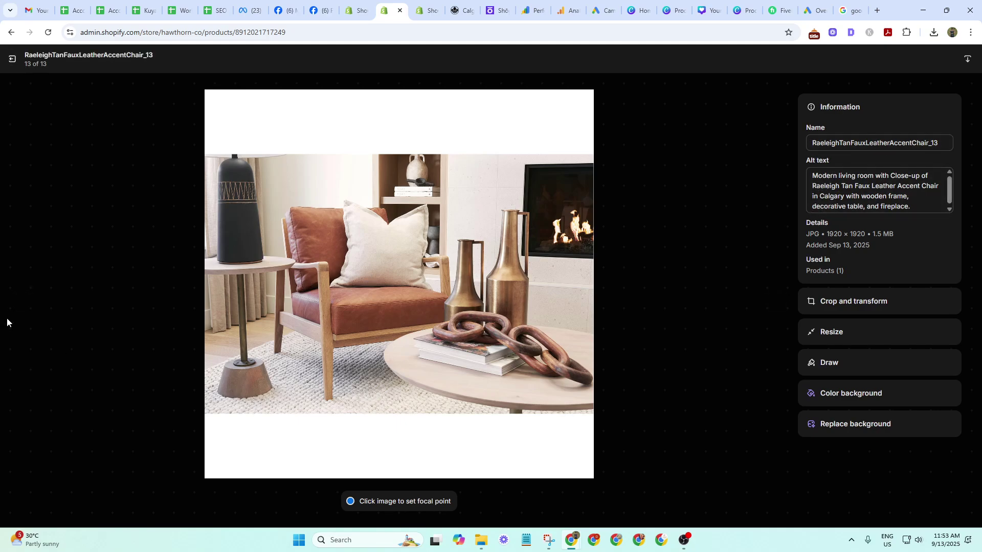
Look back at the alt text of the twelfth and eleventh photos, and return to the product page.
click(19, 305)
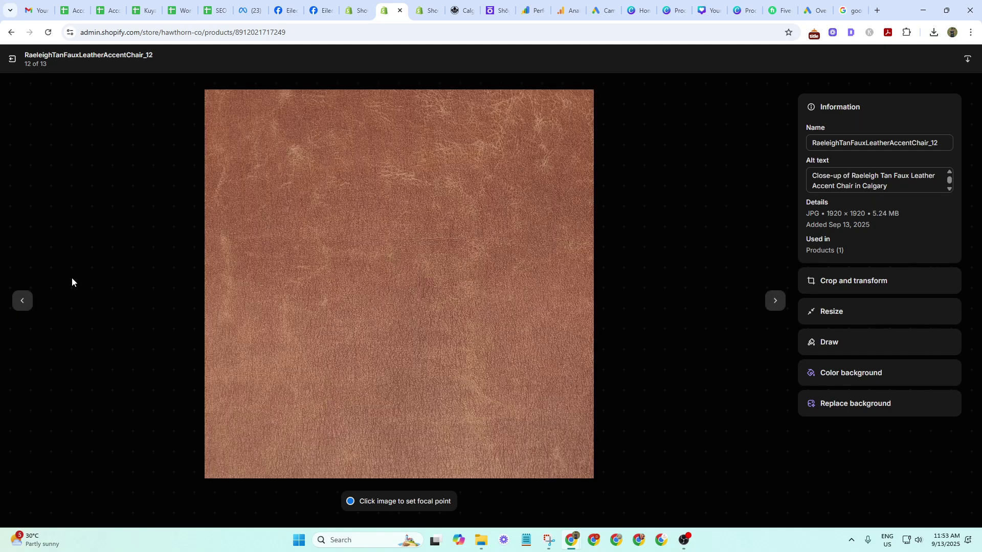
click(23, 303)
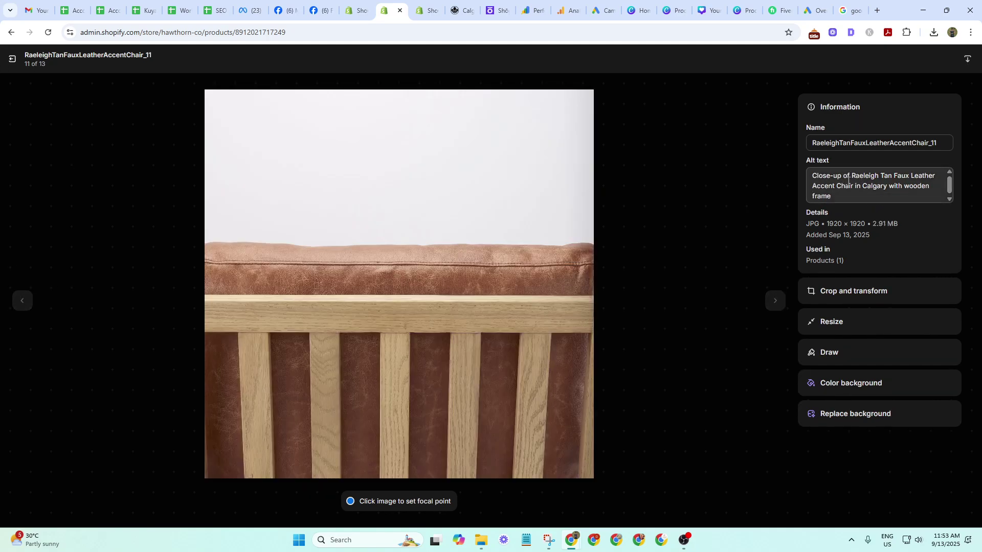
click(12, 59)
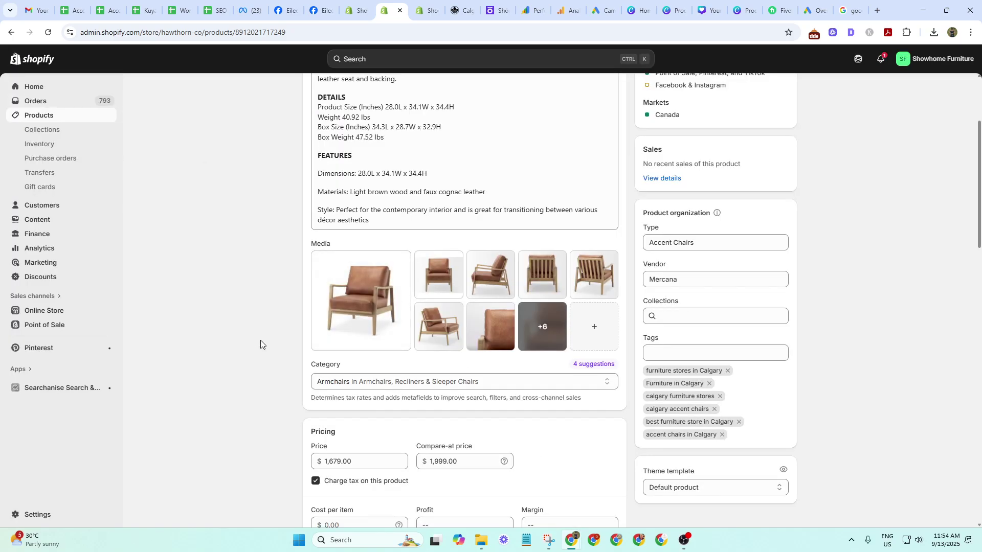
Try to find a product category matching "accent chair" and "chair", and clear the category.
scroll(204, 404, down, 2)
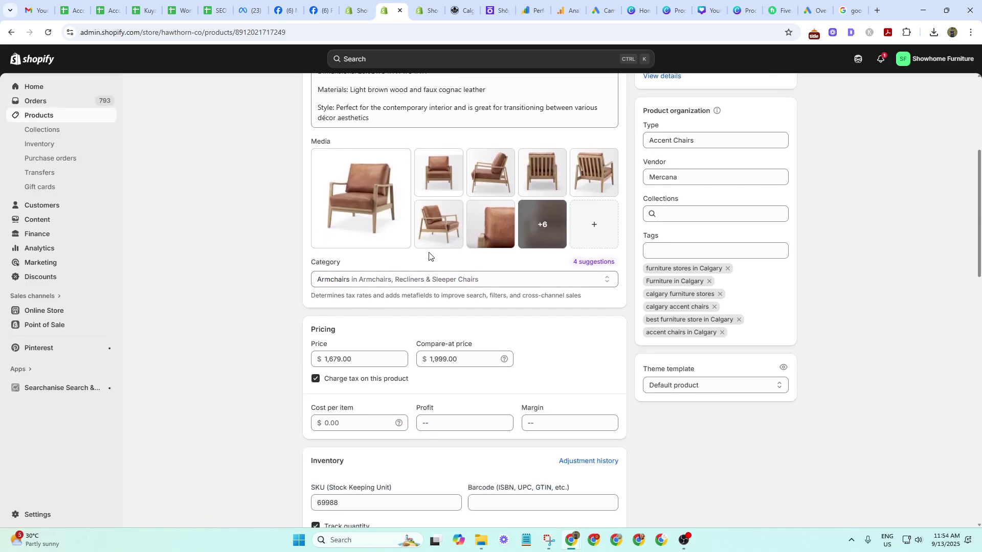
click(454, 279)
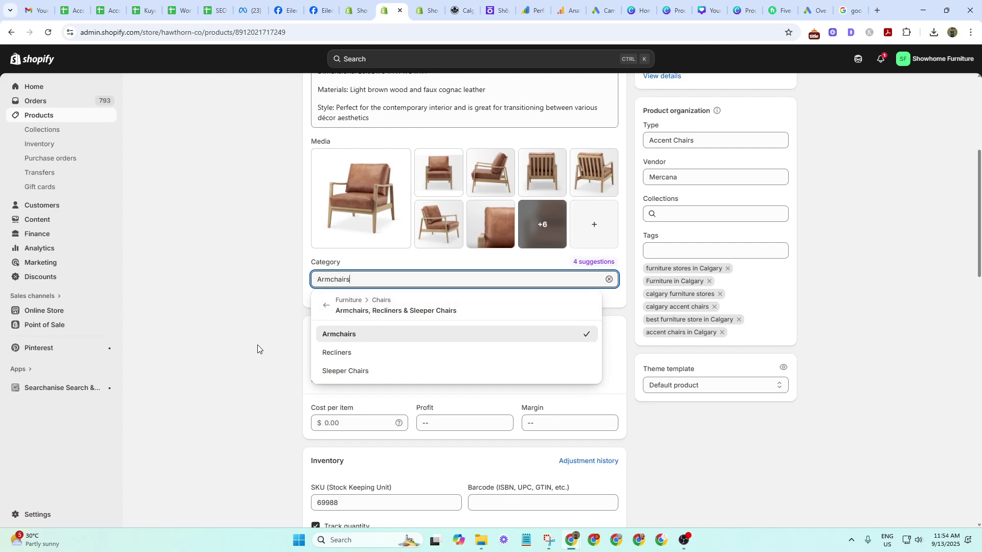
double_click(382, 284)
text(accent)
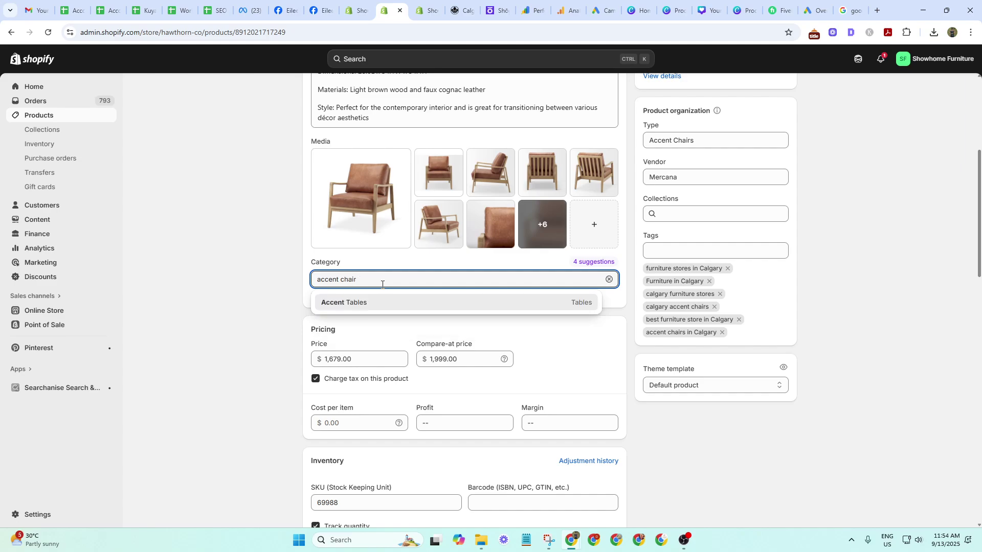
double_click(327, 278)
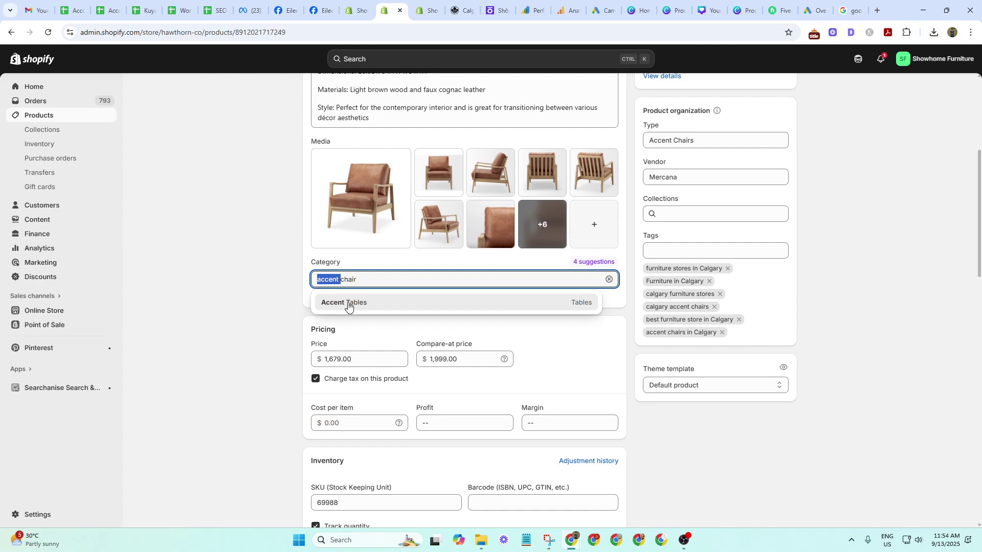
key(BackSpace)
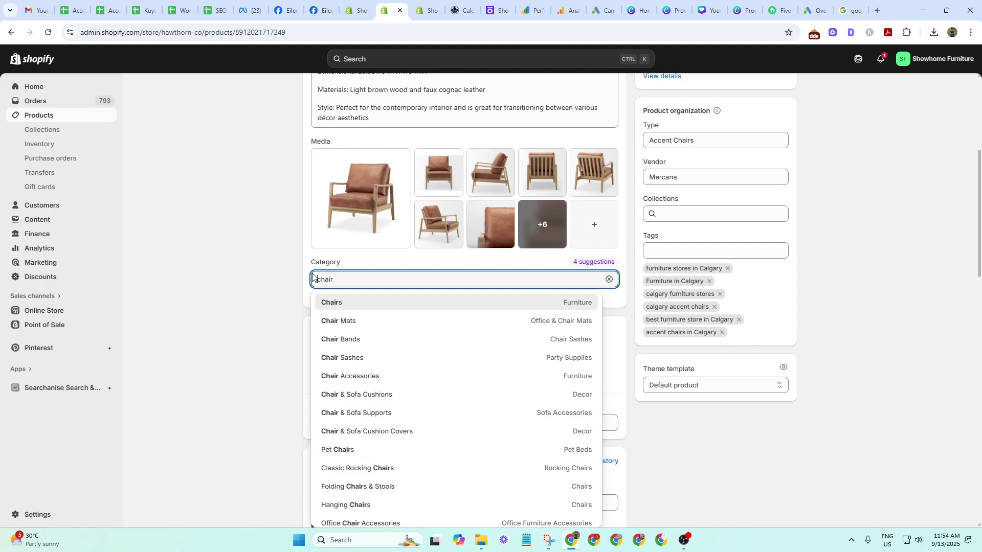
double_click(364, 277)
key(BackSpace)
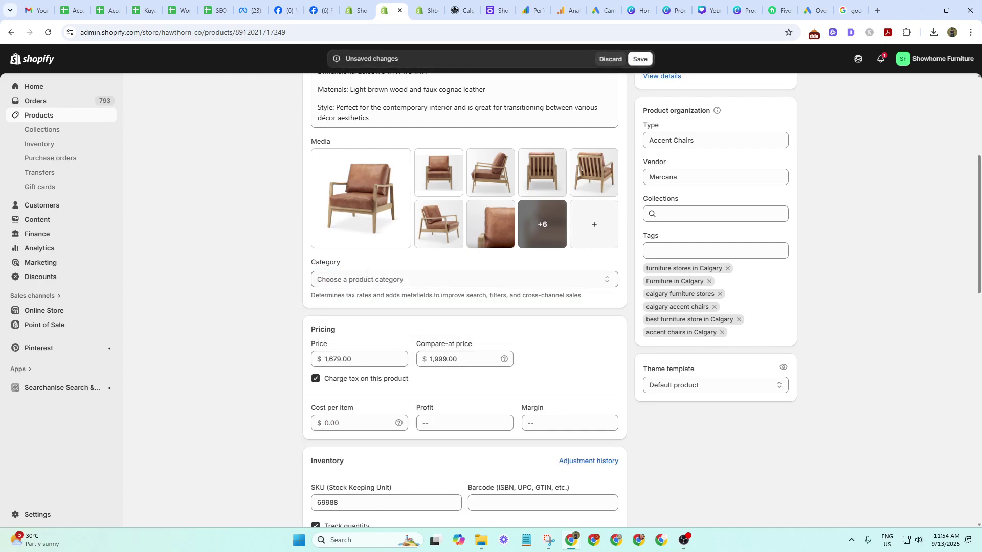
Set the product category to "Armchairs, Recliners & Sleeper Chairs" and save the product.
click(368, 278)
text(armcha)
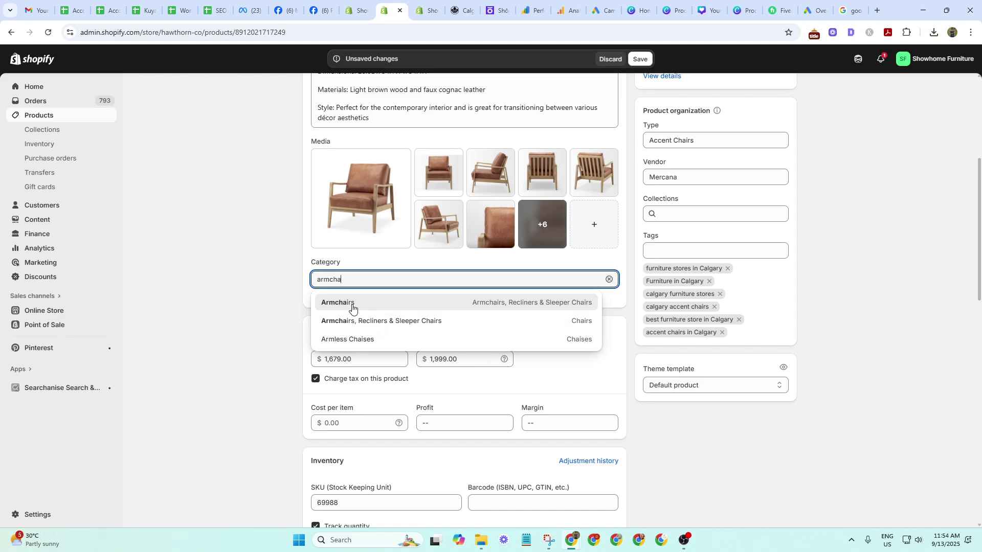
click(367, 323)
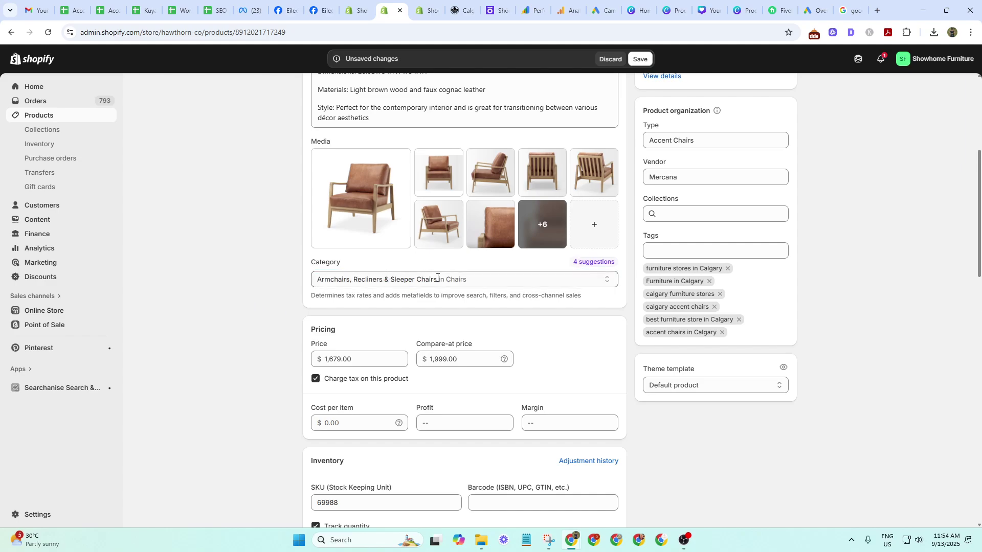
scroll(345, 342, down, 2)
scroll(588, 263, up, 4)
click(640, 59)
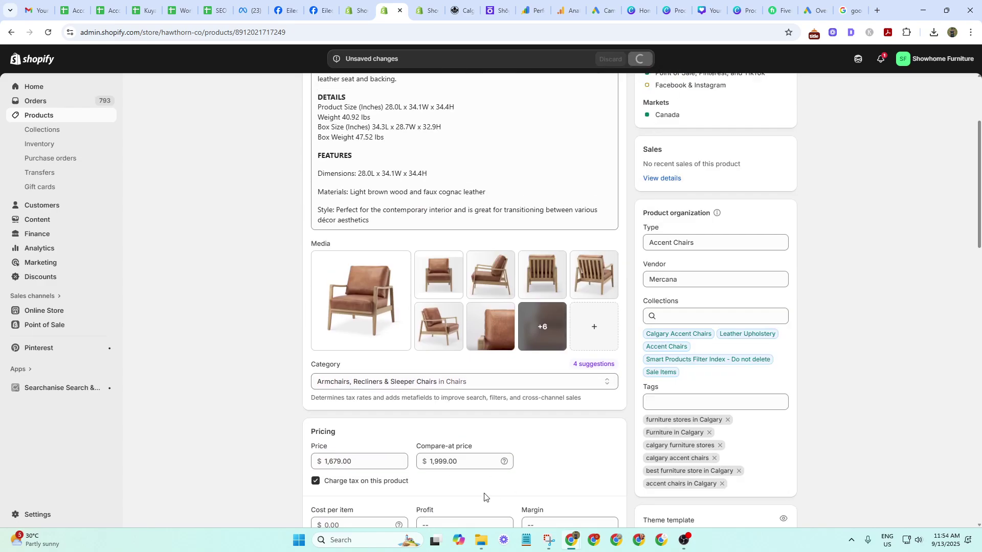
Review the product page's pricing, inventory, metafields, search engine listing and description.
scroll(435, 459, down, 3)
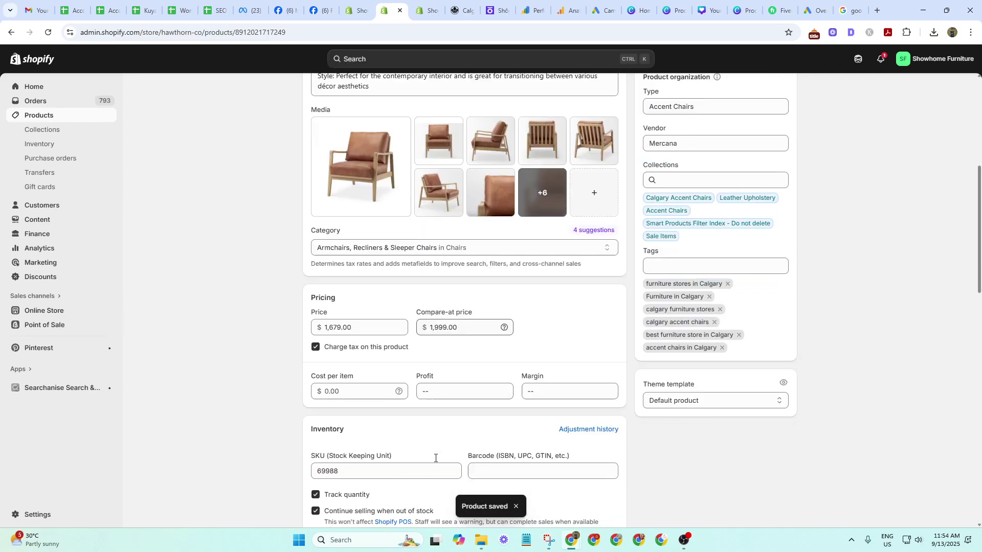
scroll(437, 459, down, 1)
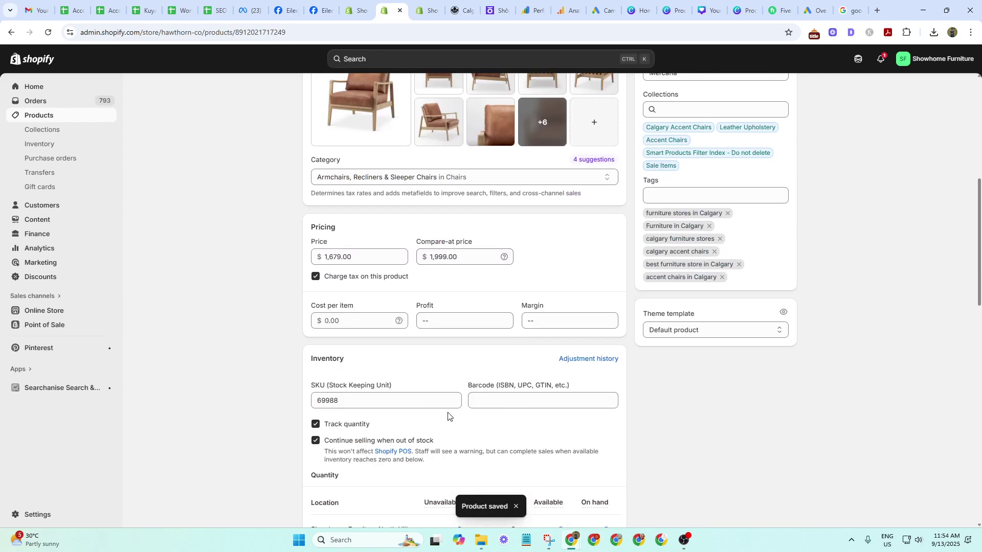
scroll(363, 399, down, 10)
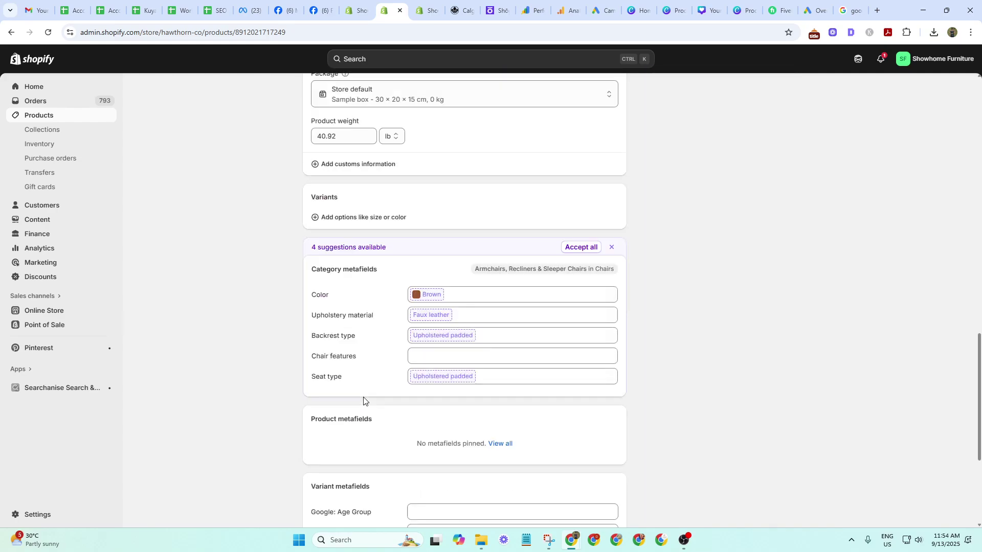
scroll(363, 401, down, 2)
scroll(364, 401, down, 3)
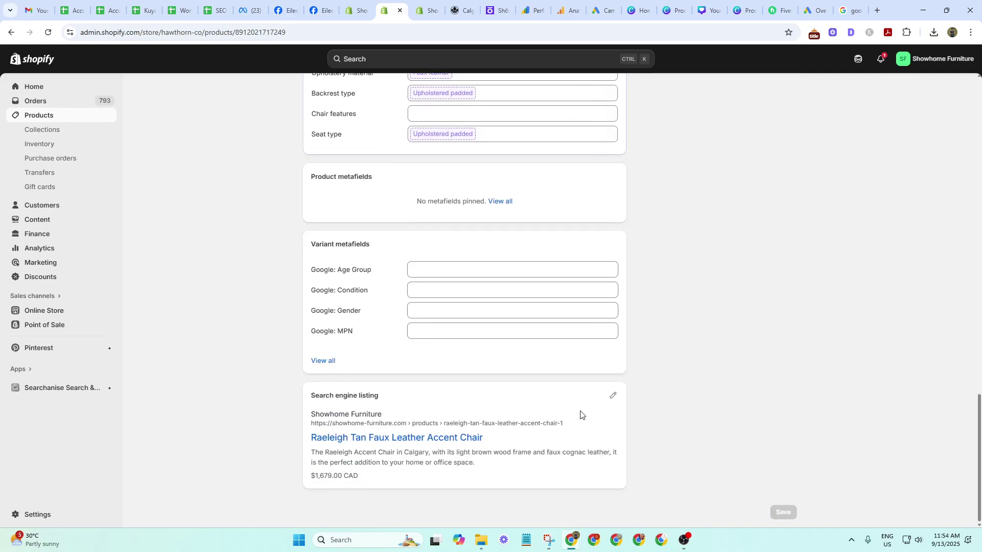
scroll(532, 425, up, 15)
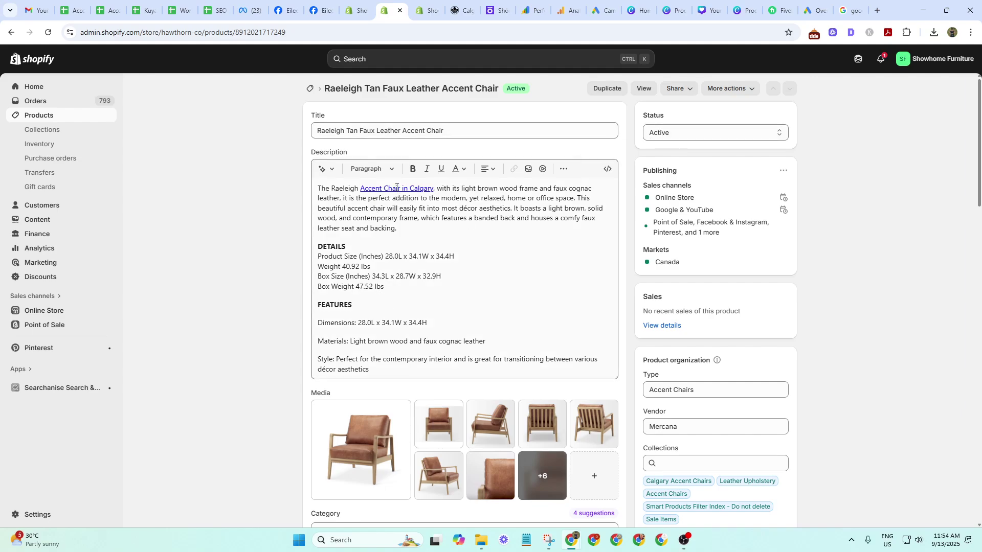
scroll(396, 187, down, 2)
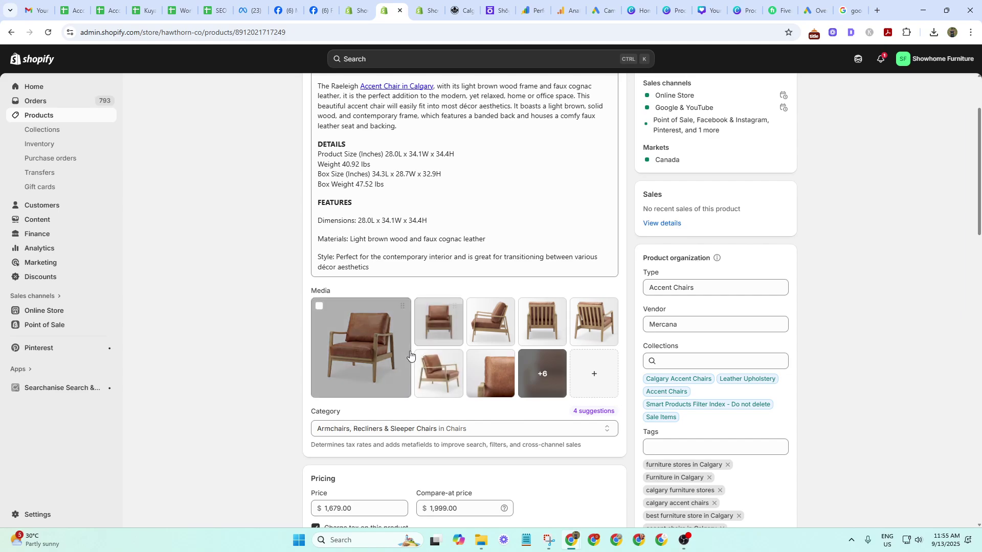
Rename the first photo as "Raeleigh-Tan-Faux-Leather-Accent-Chair-resized_2", with hyphens between the words, and save it.
scroll(410, 357, down, 2)
click(407, 279)
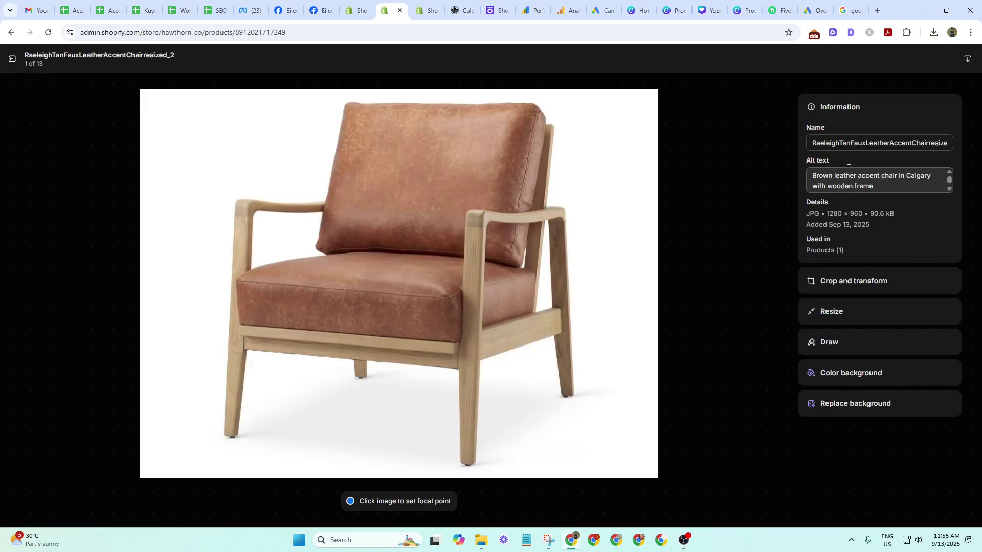
click(844, 145)
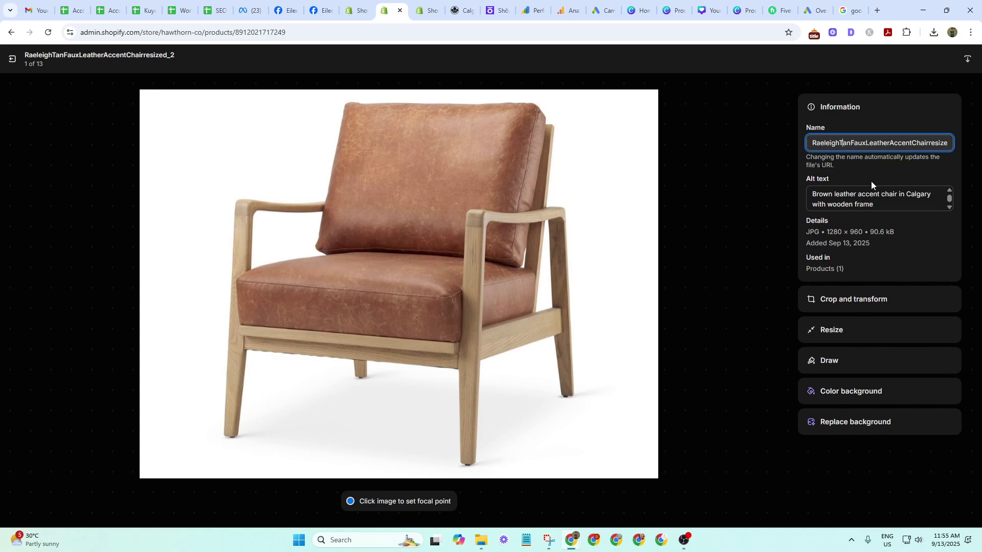
text(-)
key(Right)
key(Right)
key(Right)
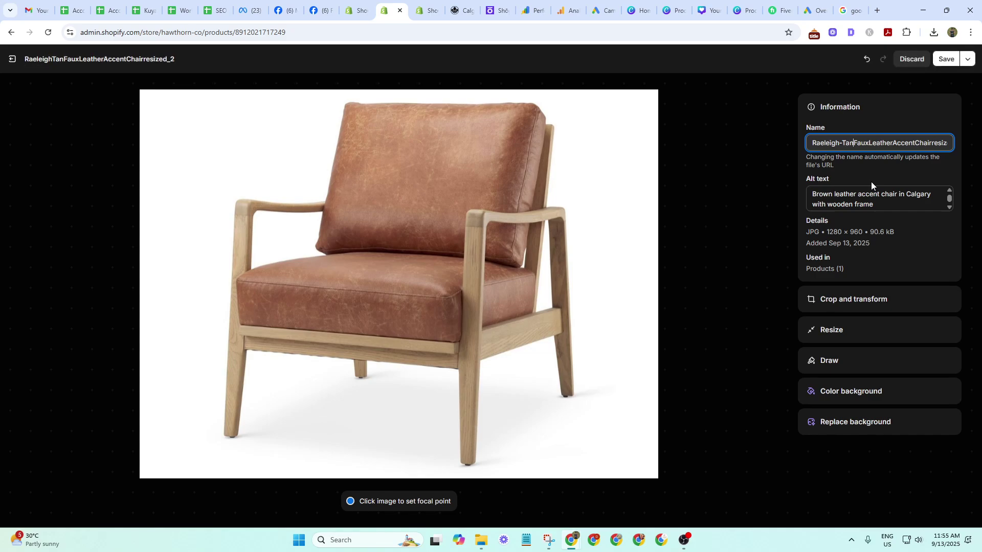
text(-)
key(Right)
key(Right)
key(Right)
key(Right)
text(-)
key(Right)
key(Right)
key(Right)
key(Right)
text(-Tan-)
key(End)
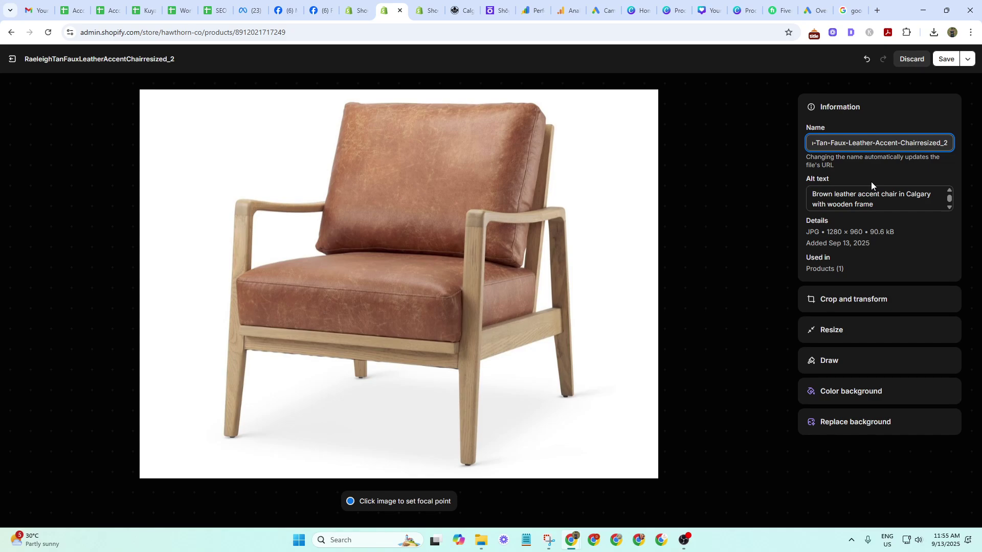
text(-)
key(ctrl+a)
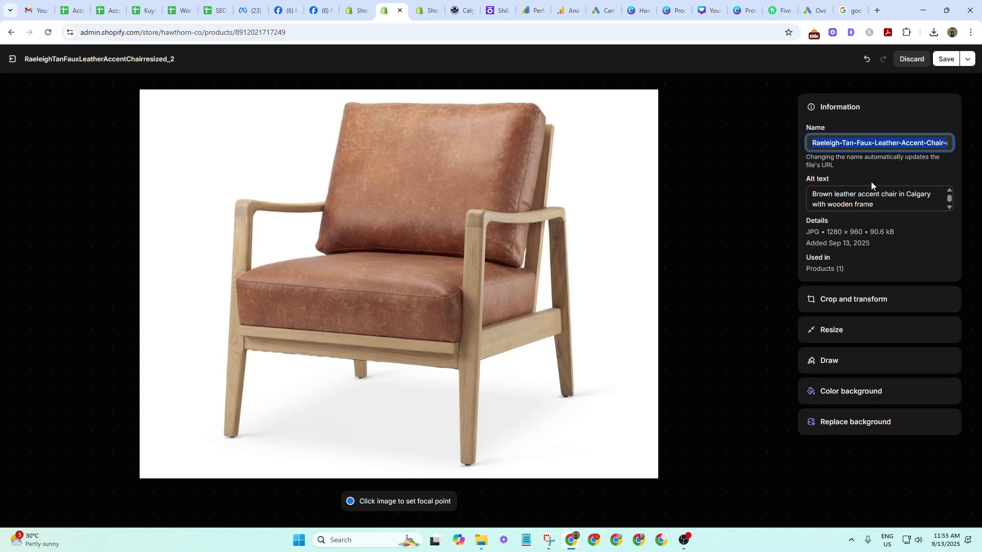
click(946, 59)
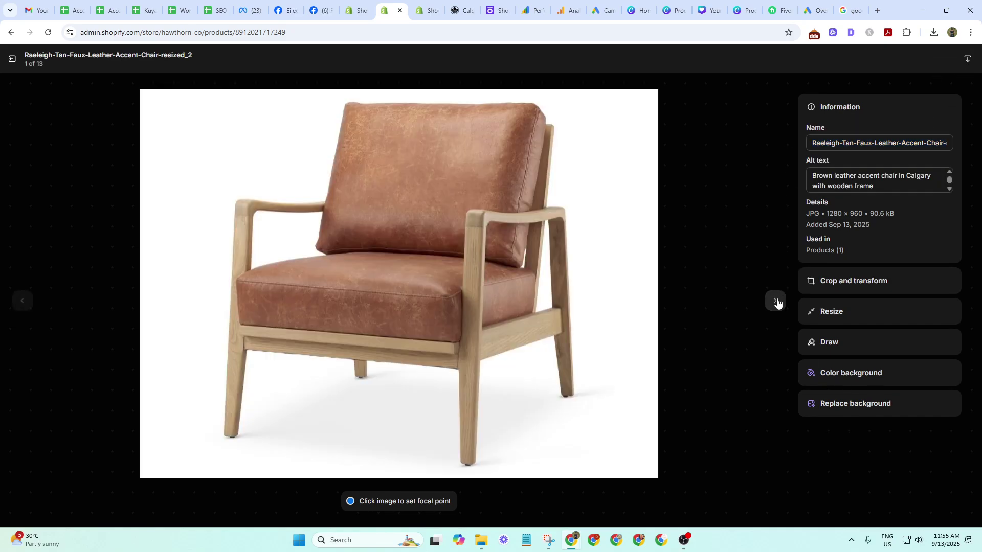
Check the second photo's name and the chair's photo files in File Explorer, and return to the Shopify product page.
click(776, 302)
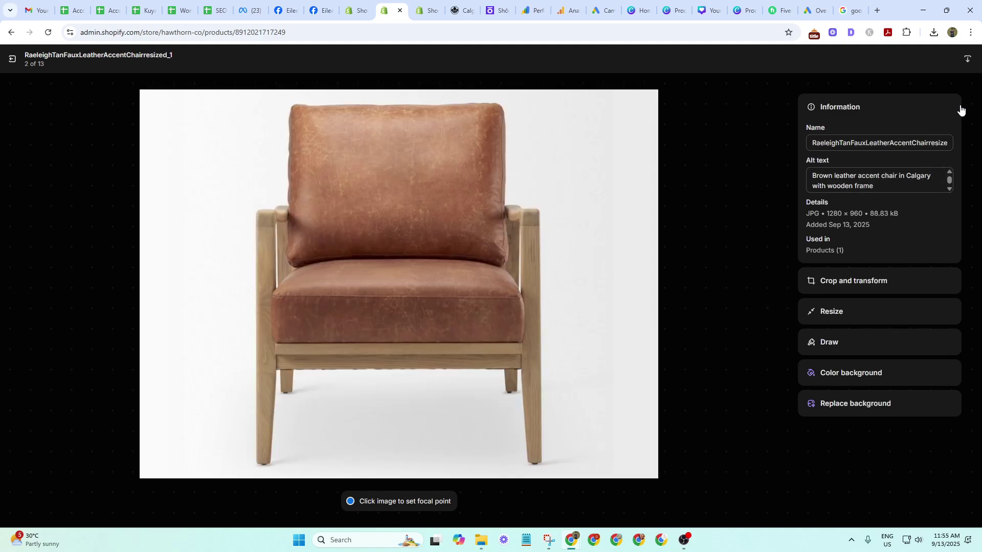
click(13, 60)
click(516, 241)
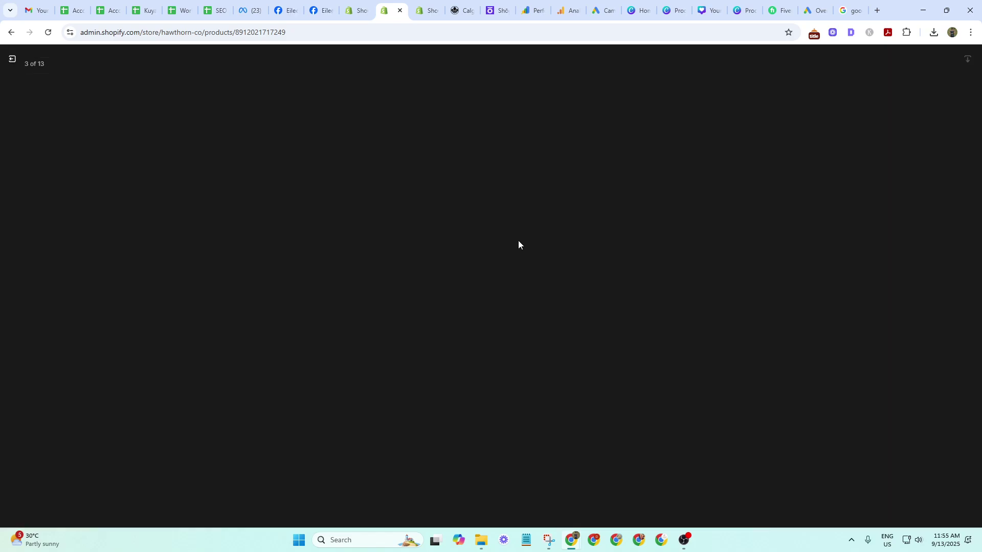
click(13, 60)
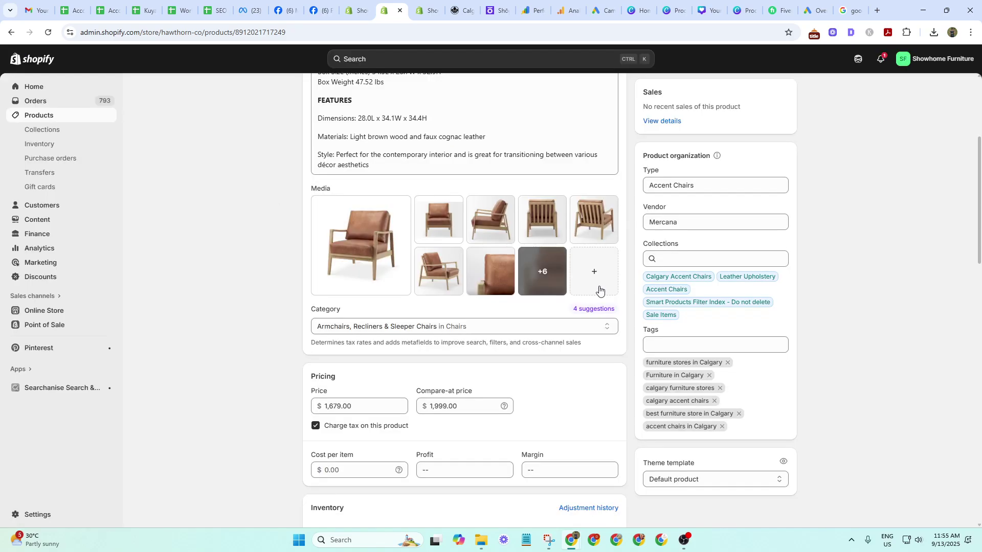
click(482, 544)
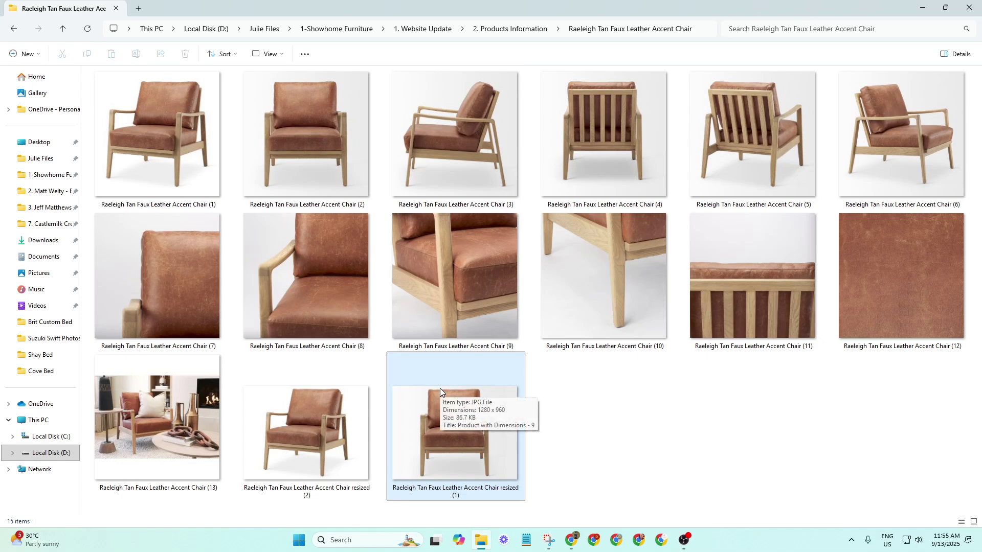
key(alt+Tab)
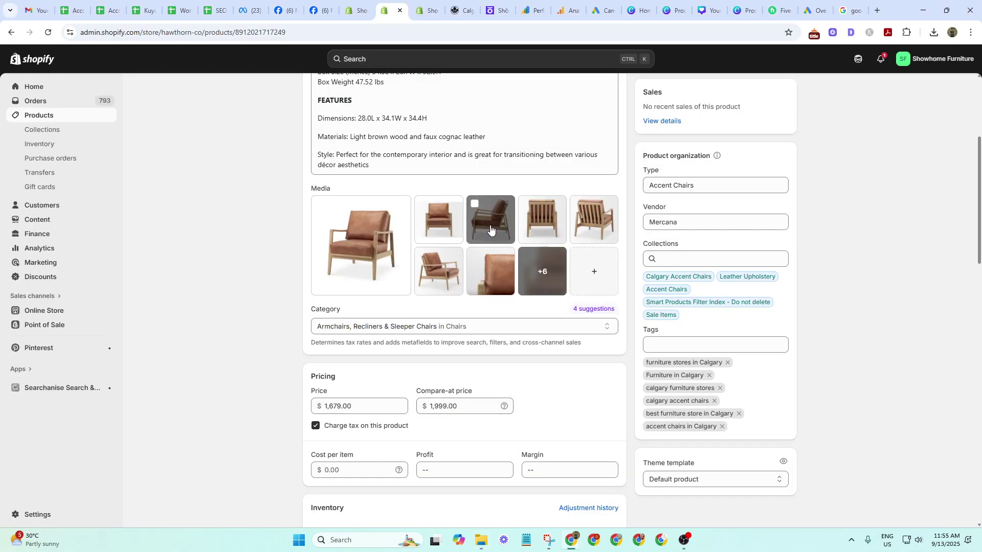
Review the chair's product page from media and pricing through shipping, metafields and search engine listing, back to the description.
scroll(424, 383, down, 7)
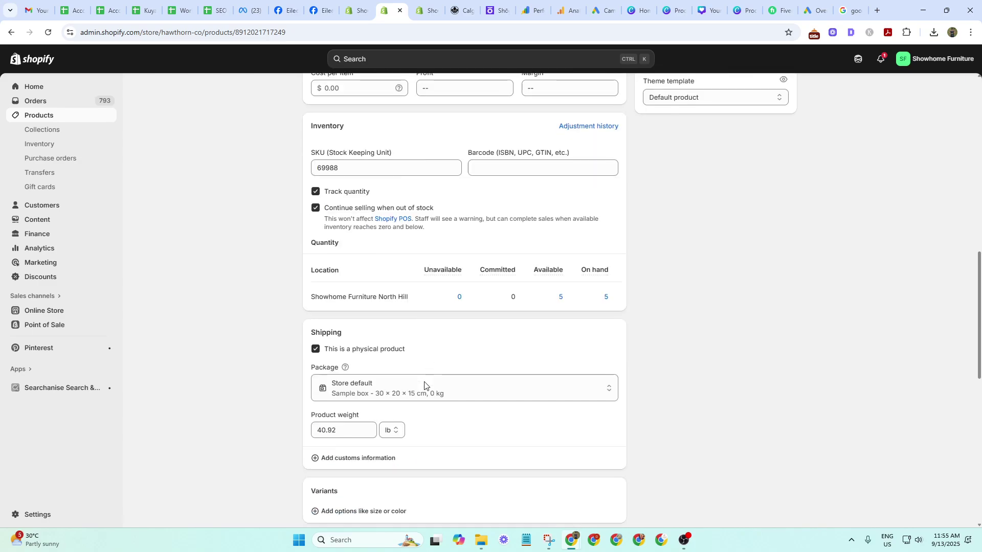
scroll(425, 384, down, 10)
scroll(559, 434, up, 15)
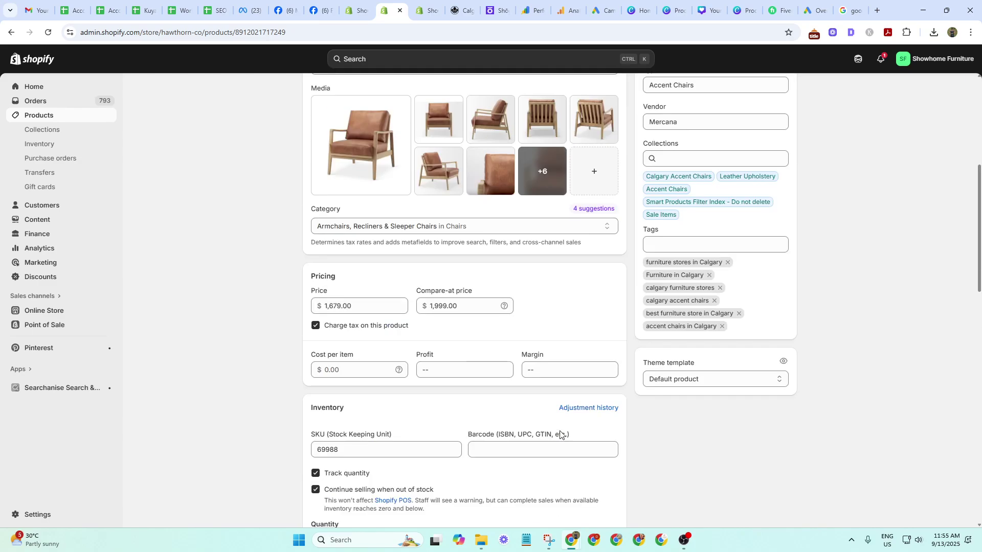
scroll(670, 285, up, 4)
scroll(665, 196, down, 4)
scroll(403, 362, down, 6)
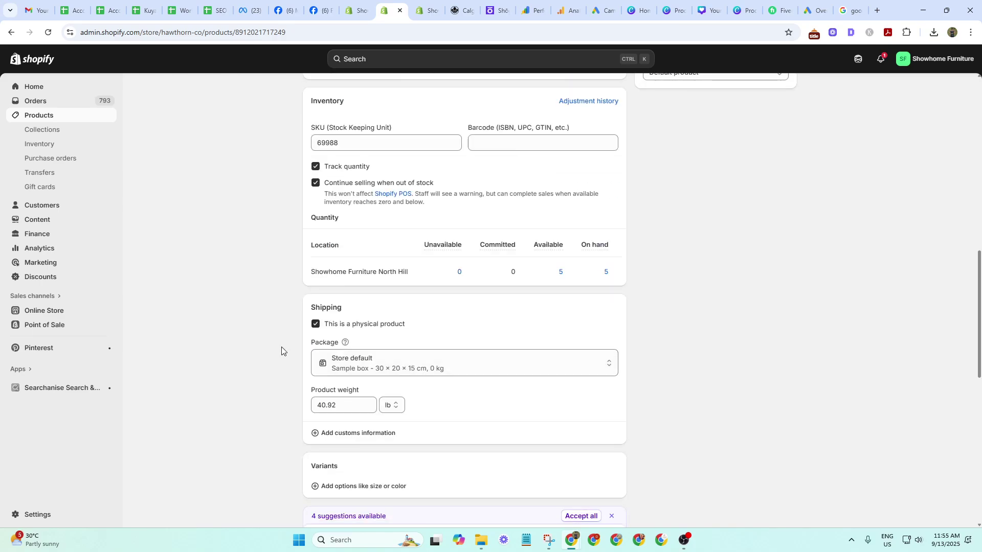
scroll(280, 343, down, 10)
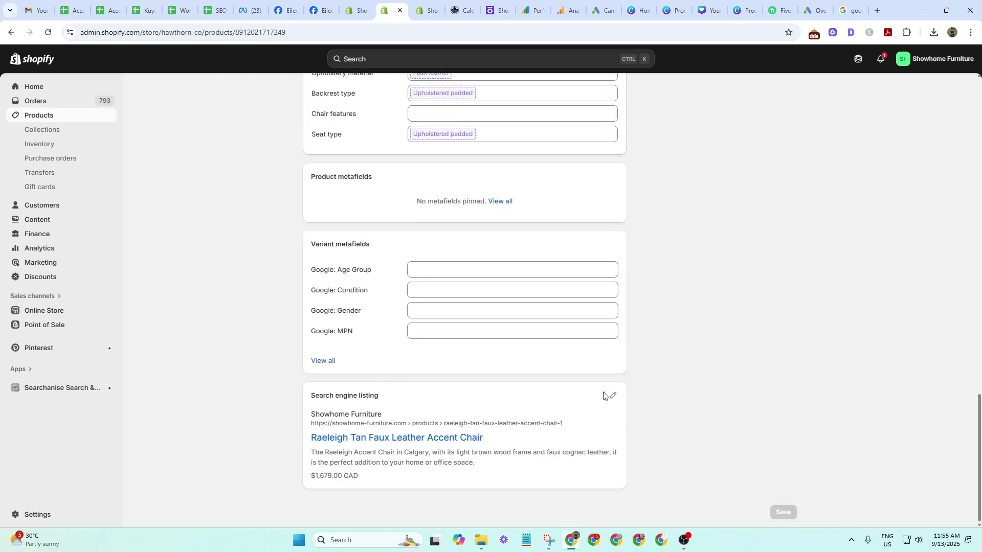
scroll(877, 435, up, 20)
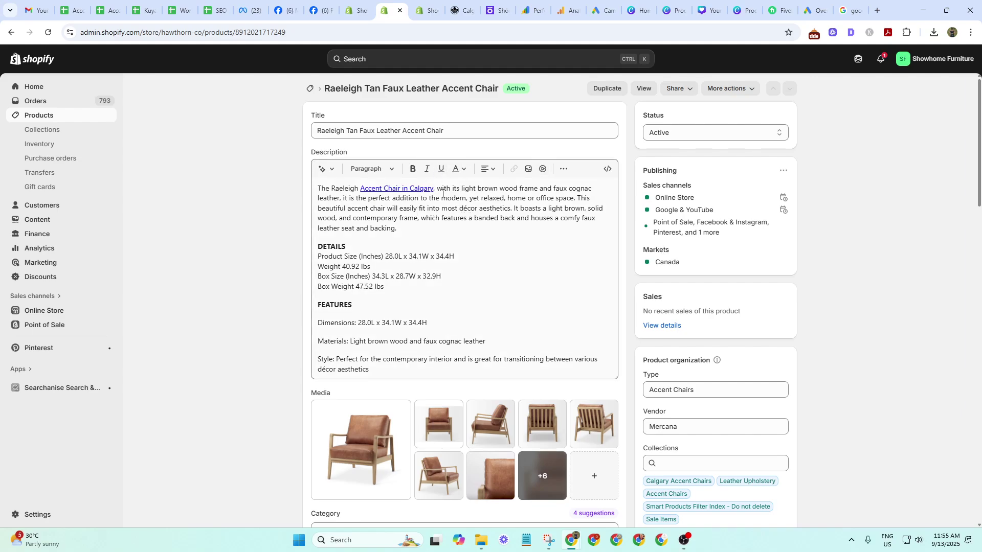
Search the store's collections for "accent chair" and open the Calgary Accent Chairs collection.
click(35, 132)
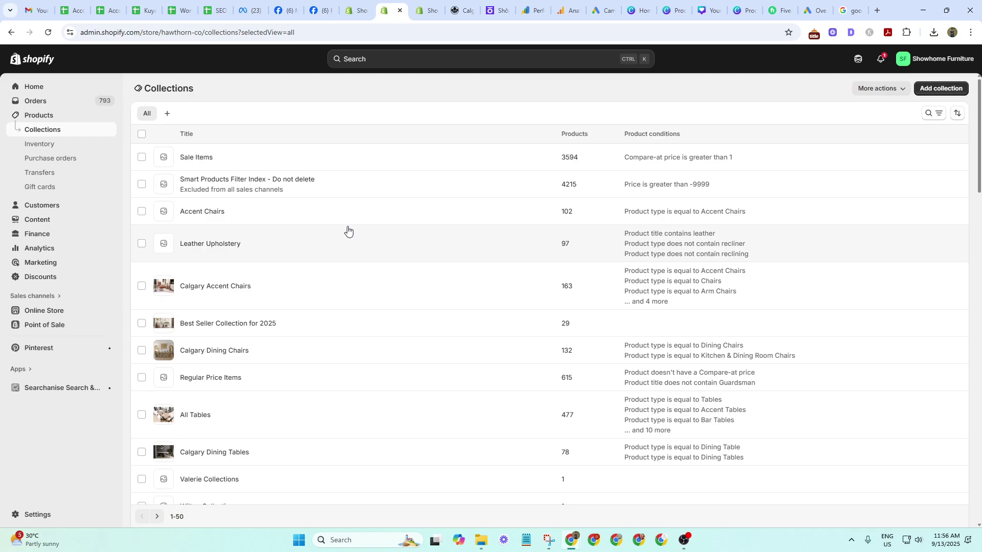
click(928, 117)
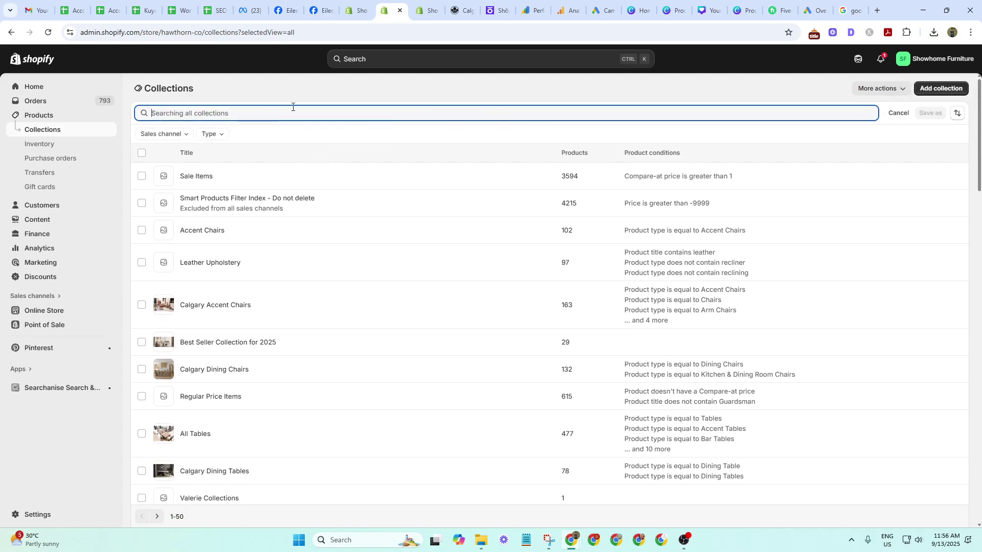
text(accent cha)
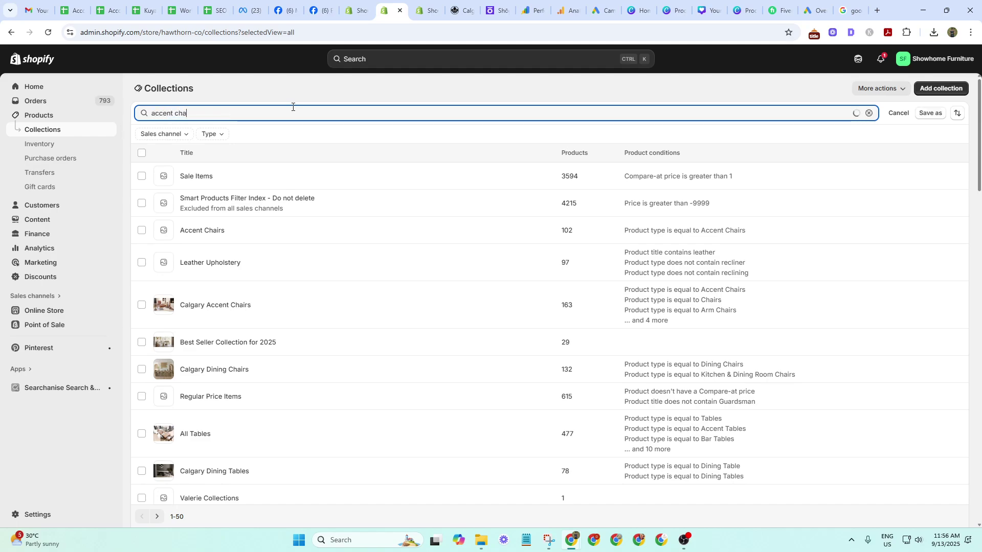
text(ir)
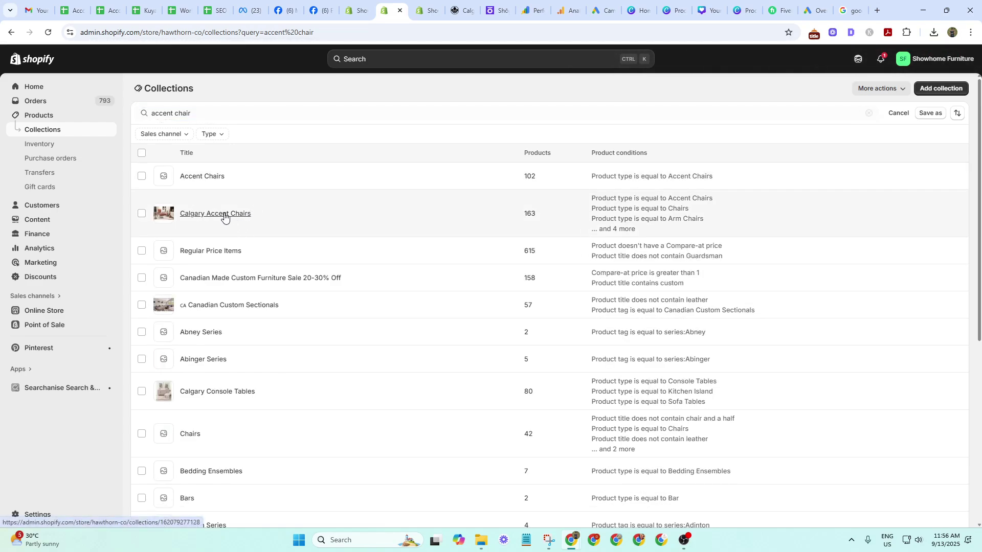
click(224, 218)
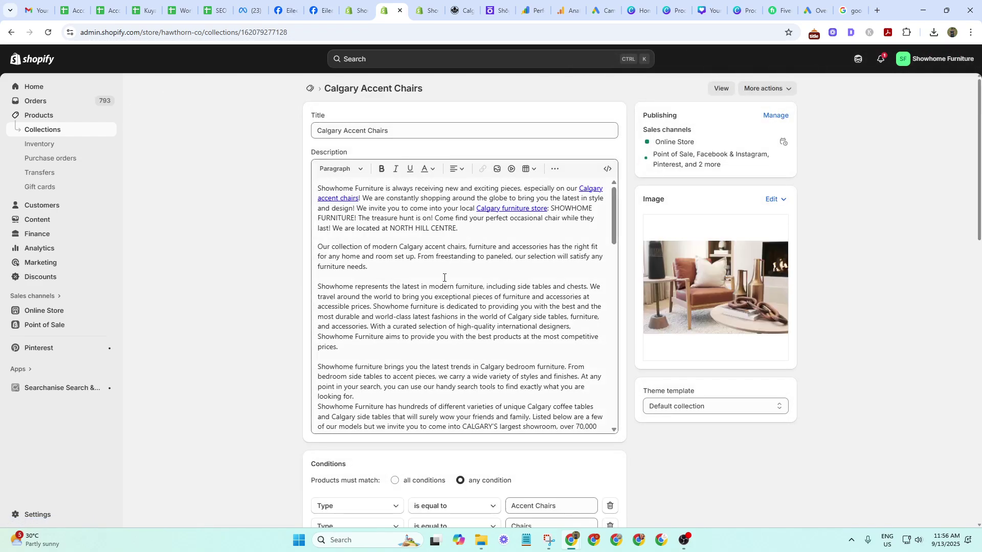
Glance at the collection's storefront page, then load the full Calgary Accent Chairs product list in the admin through its last entry.
click(457, 10)
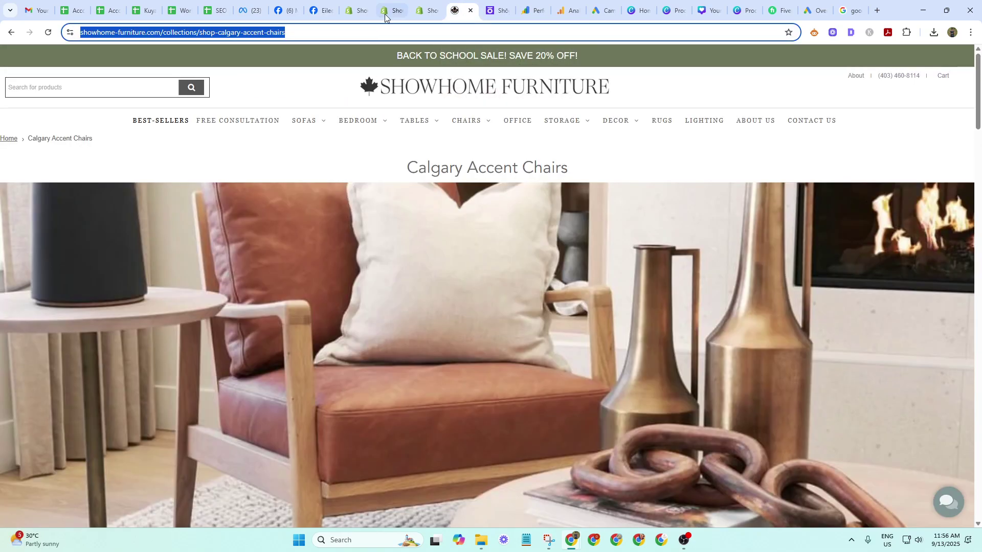
click(426, 10)
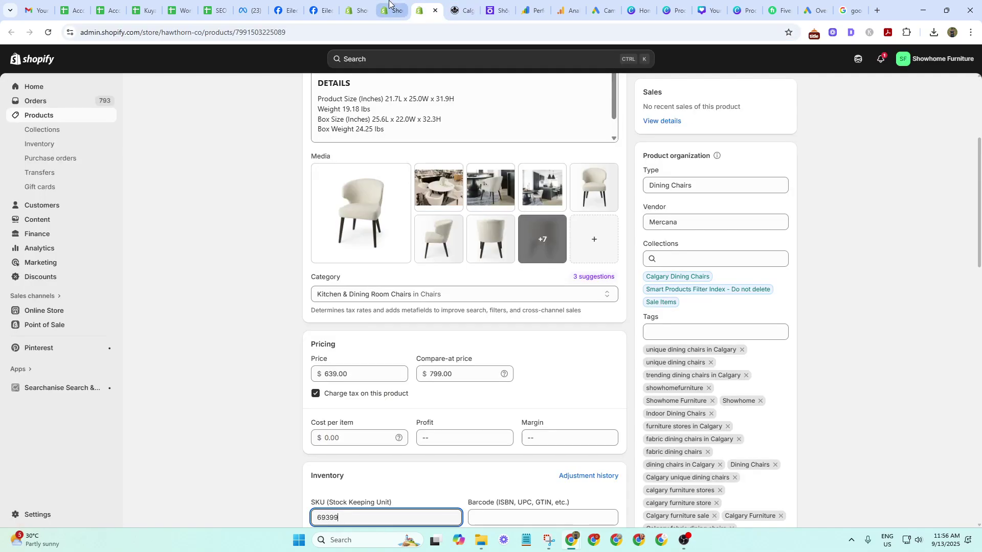
click(390, 5)
scroll(460, 358, down, 15)
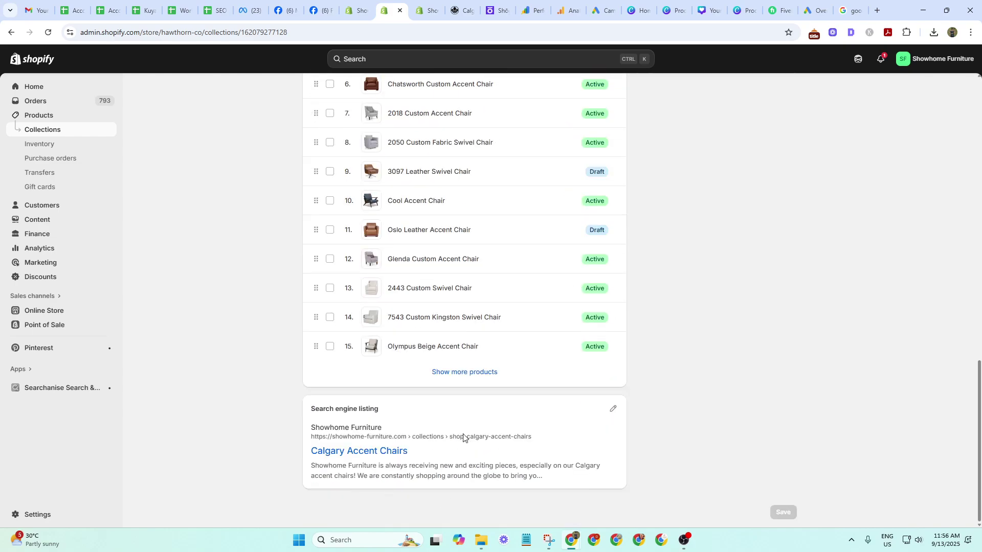
click(458, 372)
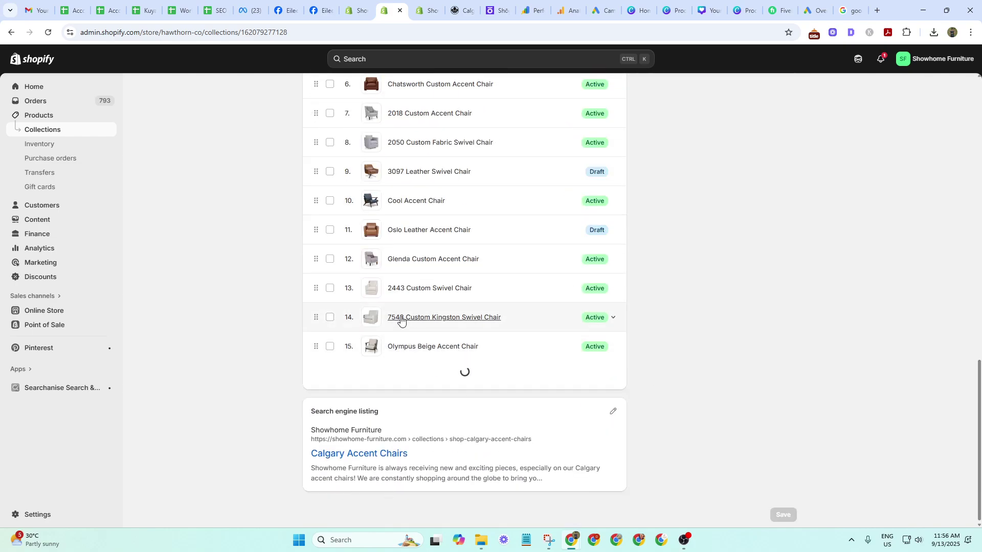
scroll(438, 462, down, 20)
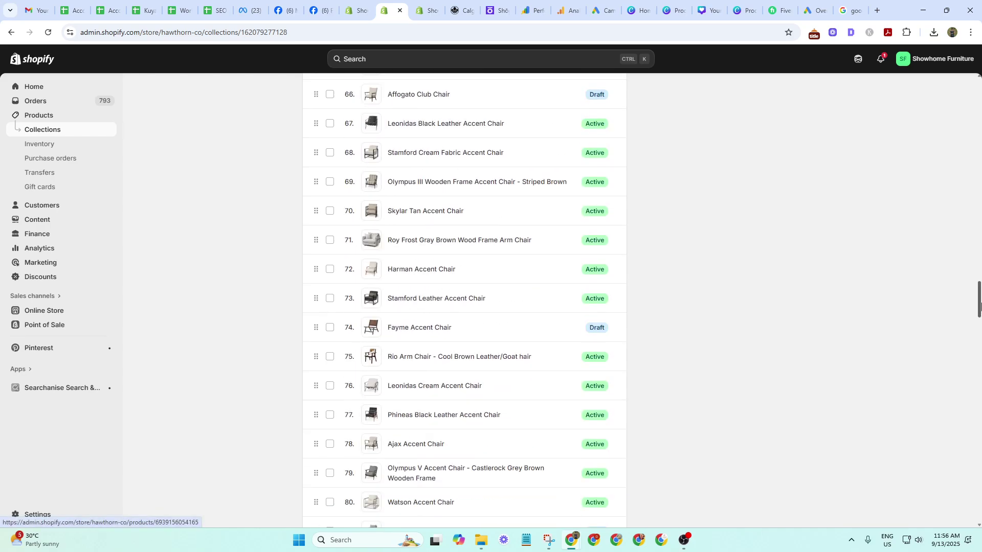
drag(980, 302, 980, 499)
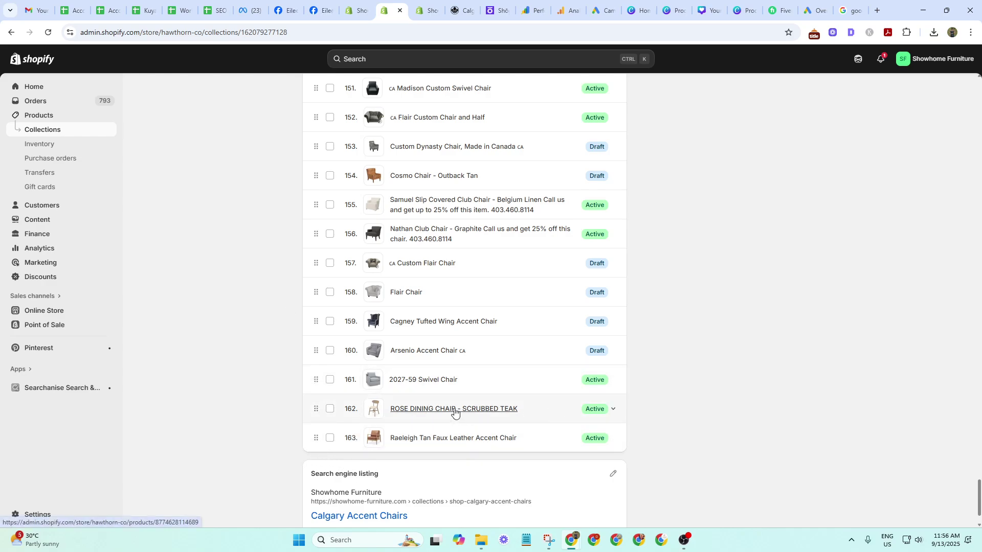
Move the Raeleigh Tan Faux Leather Accent Chair to position 5 in the Calgary Accent Chairs collection.
click(330, 438)
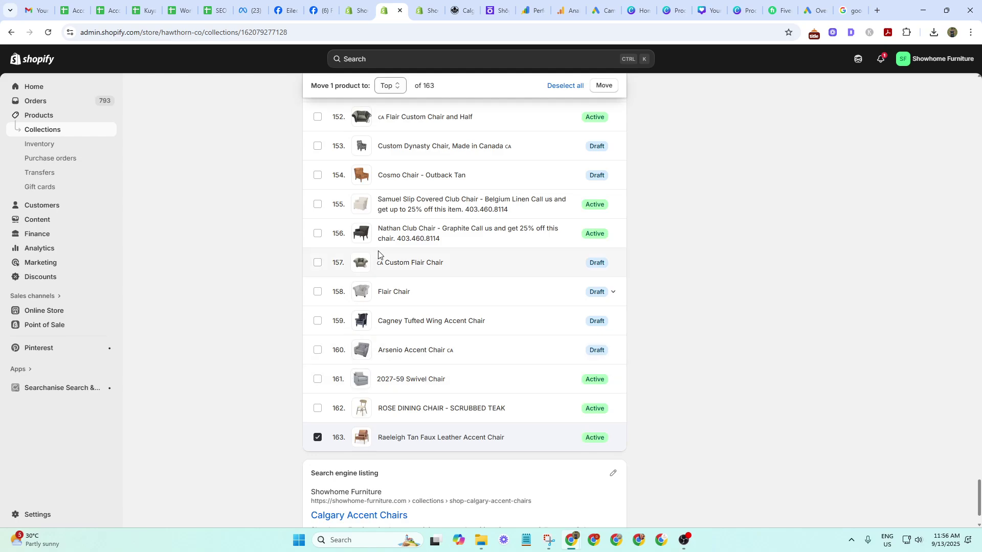
click(402, 85)
click(395, 124)
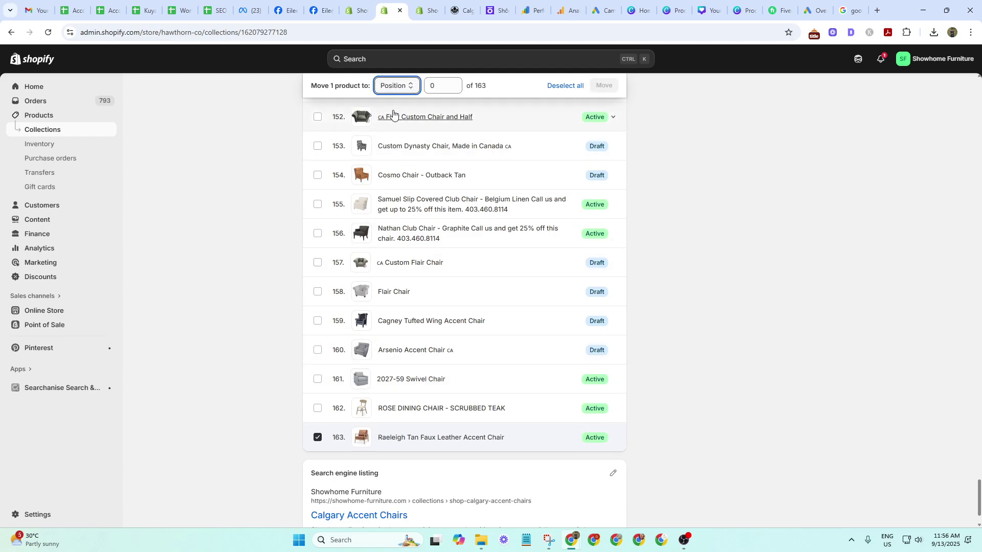
click(390, 88)
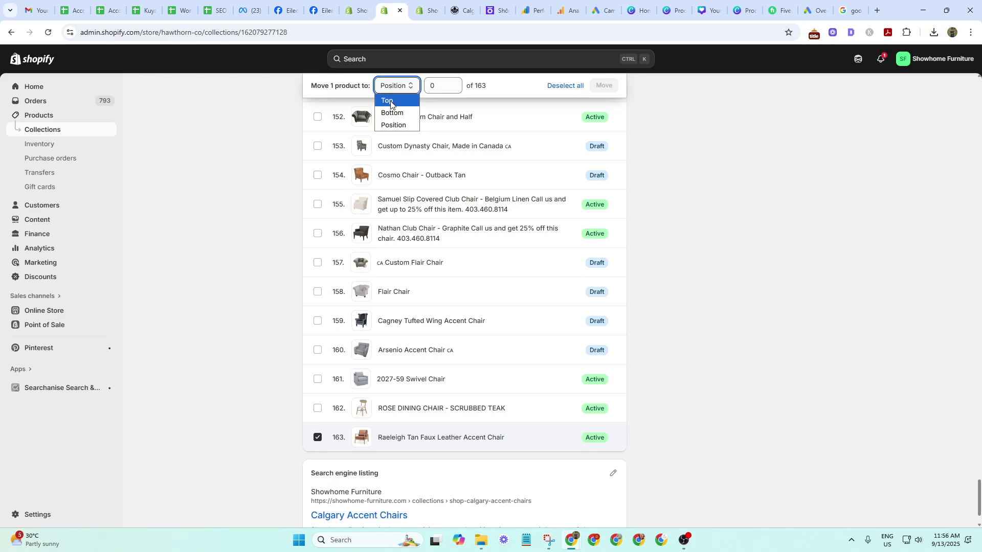
click(392, 125)
double_click(434, 87)
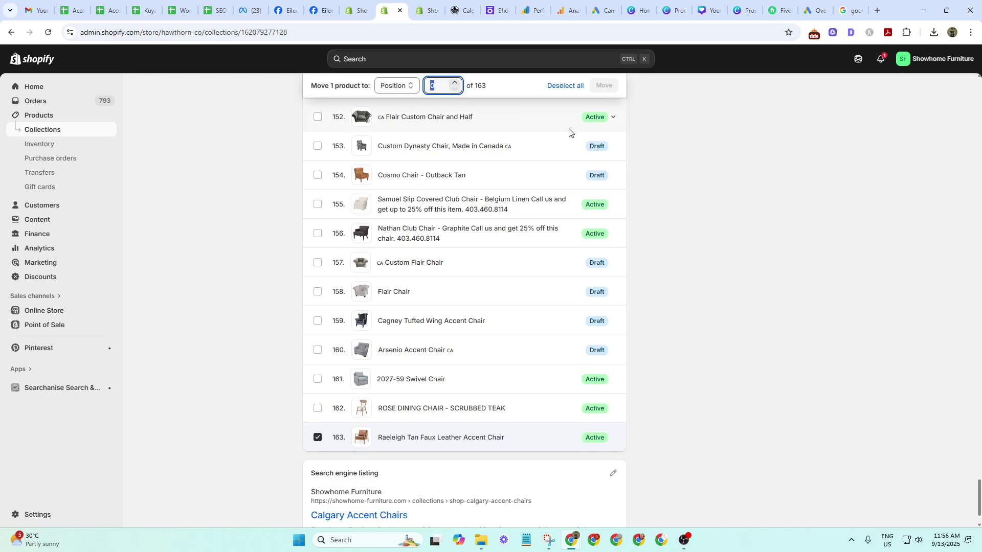
text(0)
key(Return)
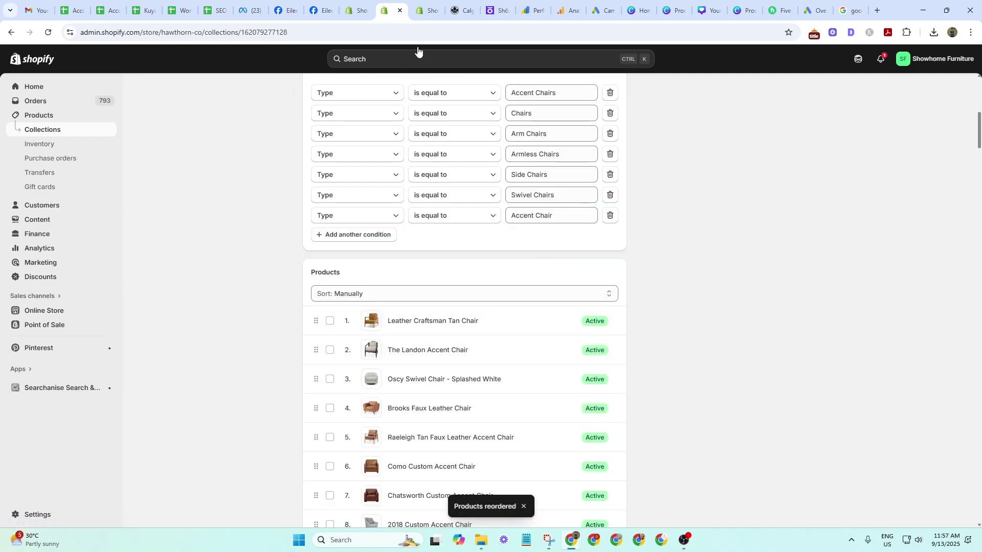
Reload the Calgary Accent Chairs storefront page and check the Raeleigh chair's place among the products.
click(451, 12)
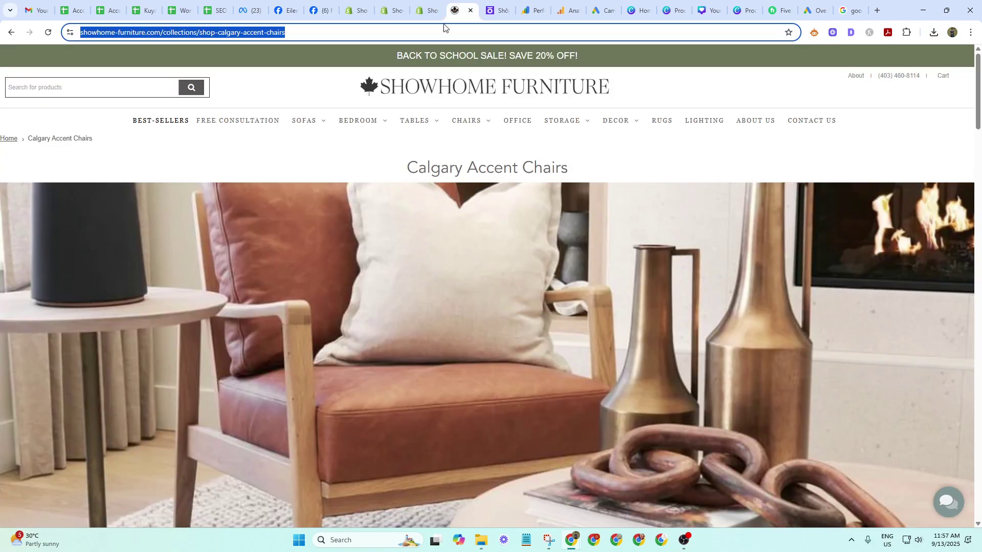
click(46, 35)
scroll(455, 340, down, 6)
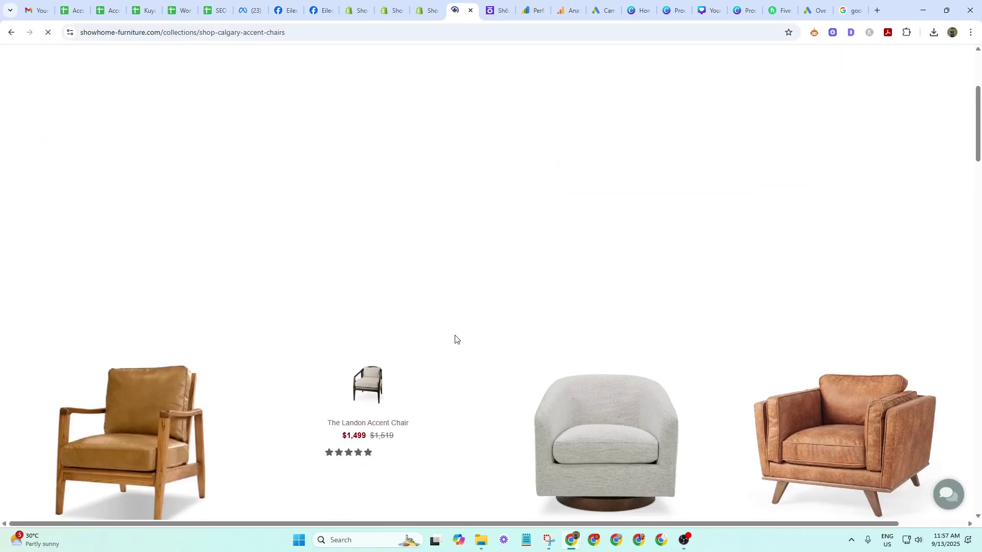
scroll(634, 375, down, 5)
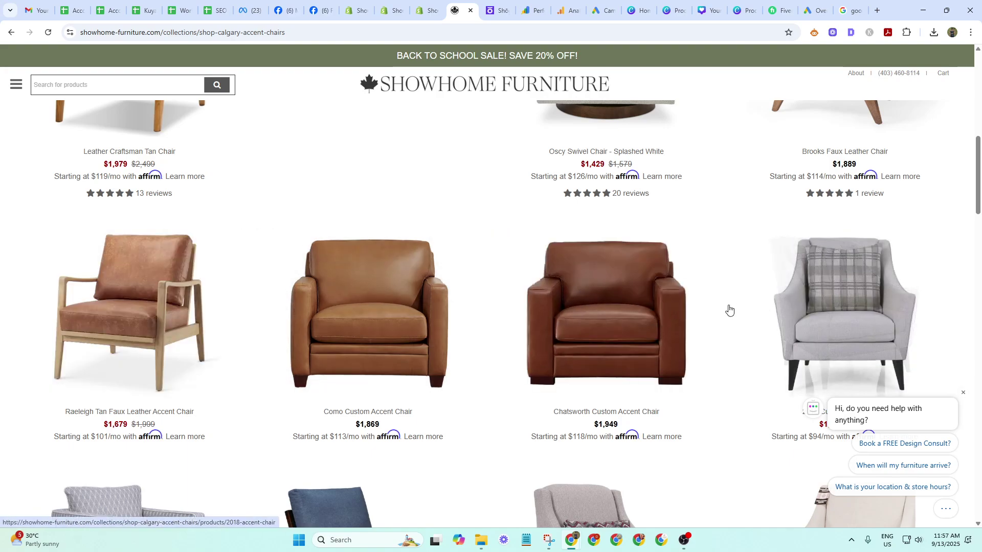
scroll(716, 312, up, 4)
Return to the Calgary Accent Chairs collection and open its last product, ROSE DINING CHAIR - SCRUBBED TEAK, in a new tab.
click(424, 5)
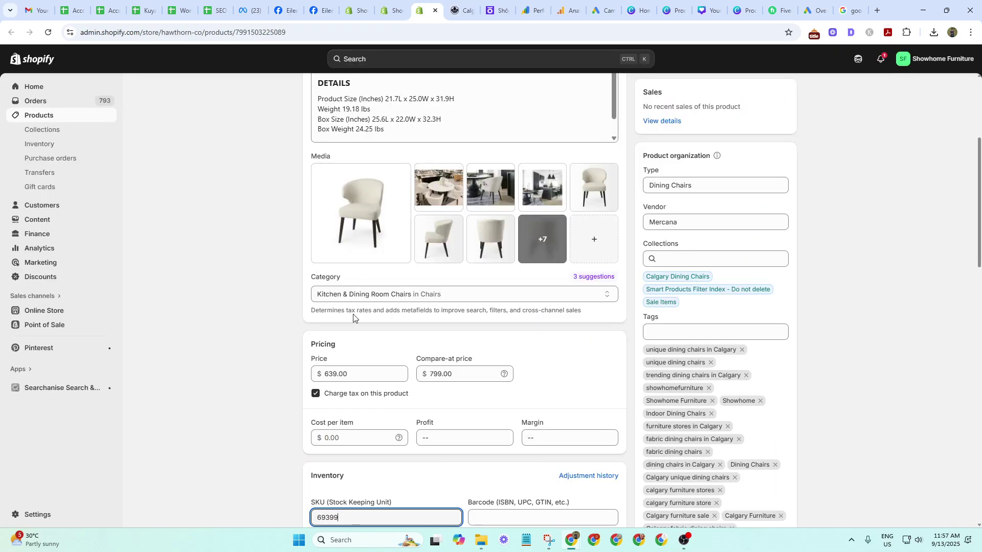
scroll(239, 363, up, 4)
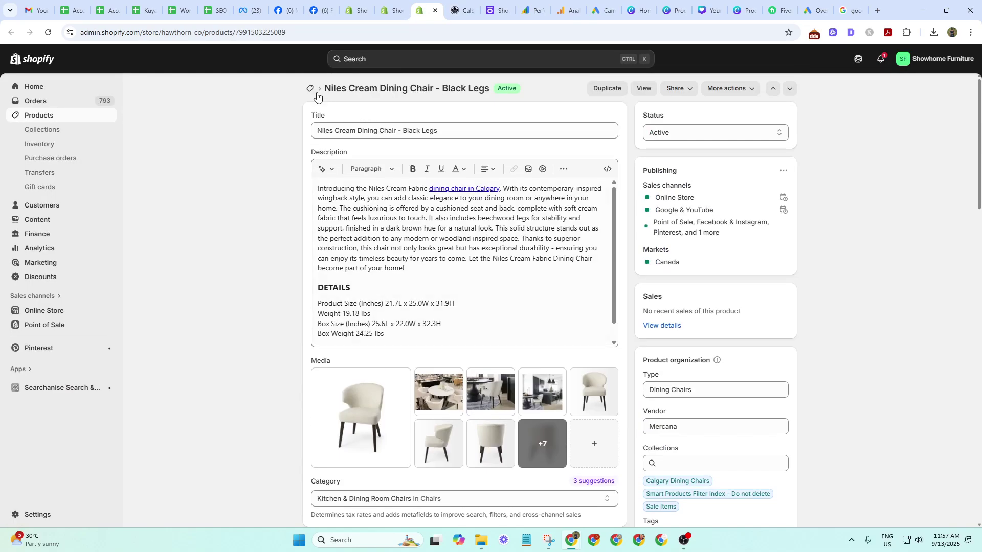
click(388, 3)
scroll(980, 128, up, 8)
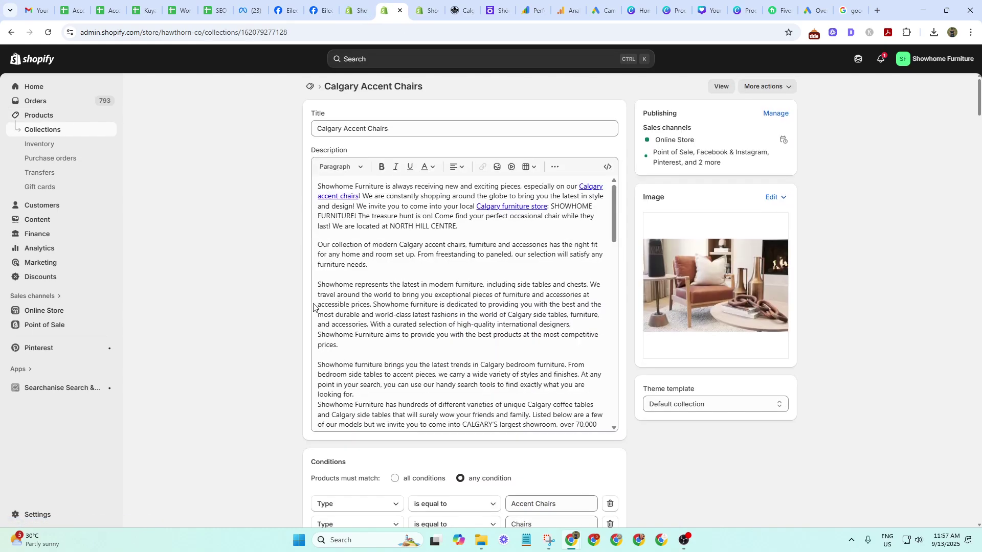
drag(978, 123, 967, 507)
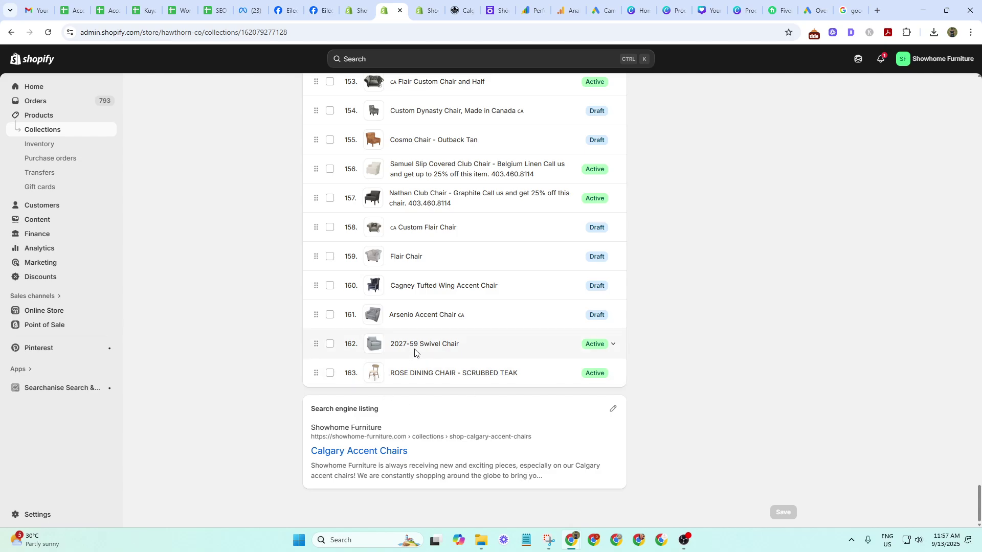
right_click(422, 374)
click(441, 385)
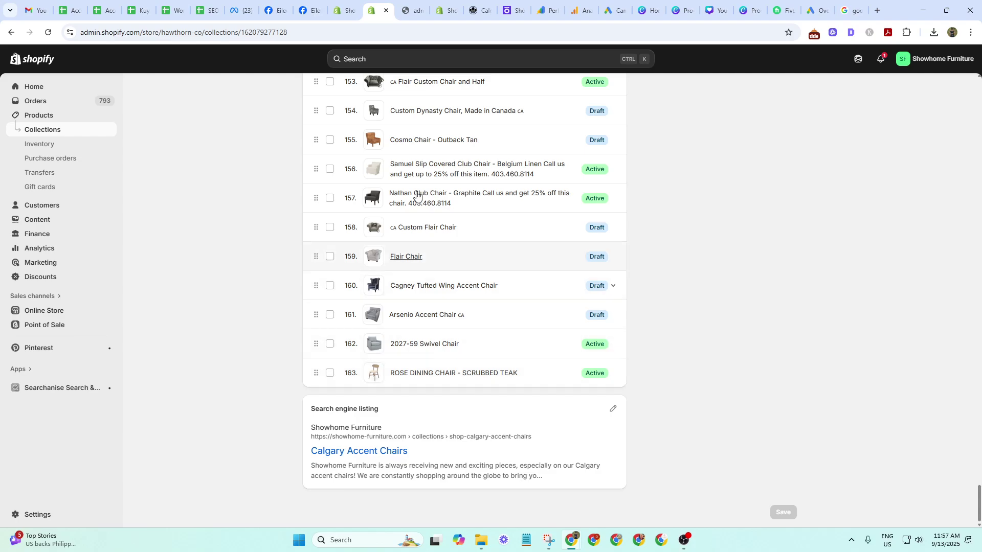
key(ctrl+Tab)
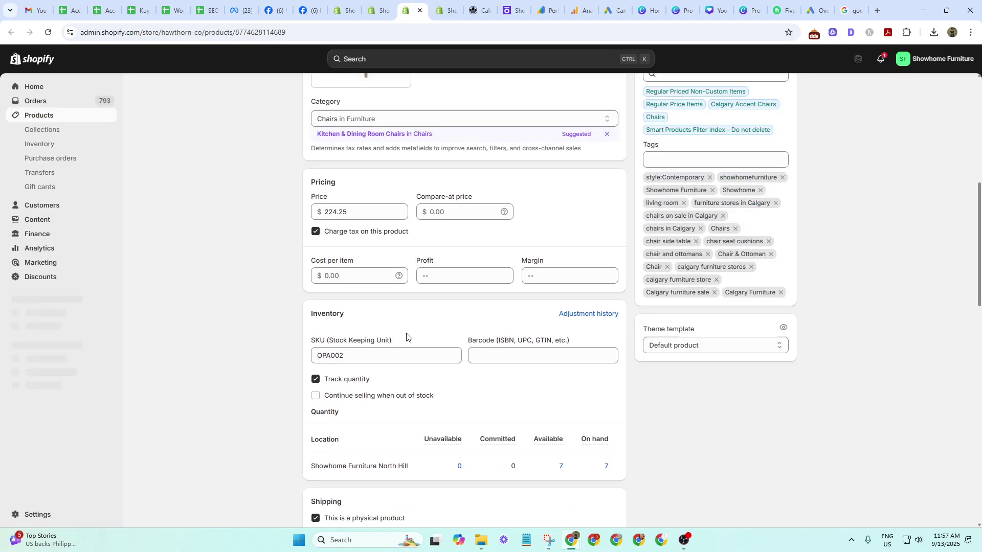
Set the rose dining chair's product type to "Dining Chairs".
scroll(723, 338, up, 4)
click(697, 215)
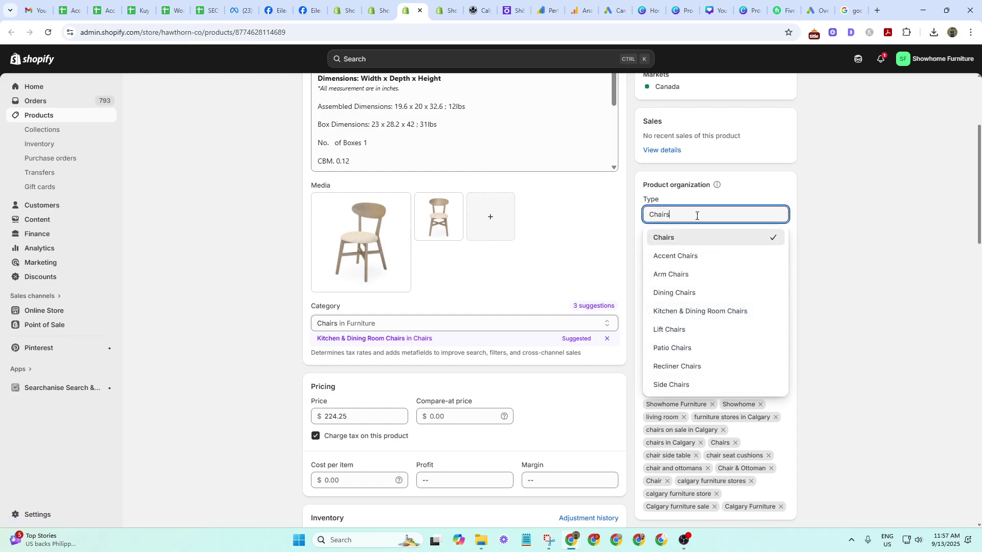
scroll(274, 305, up, 3)
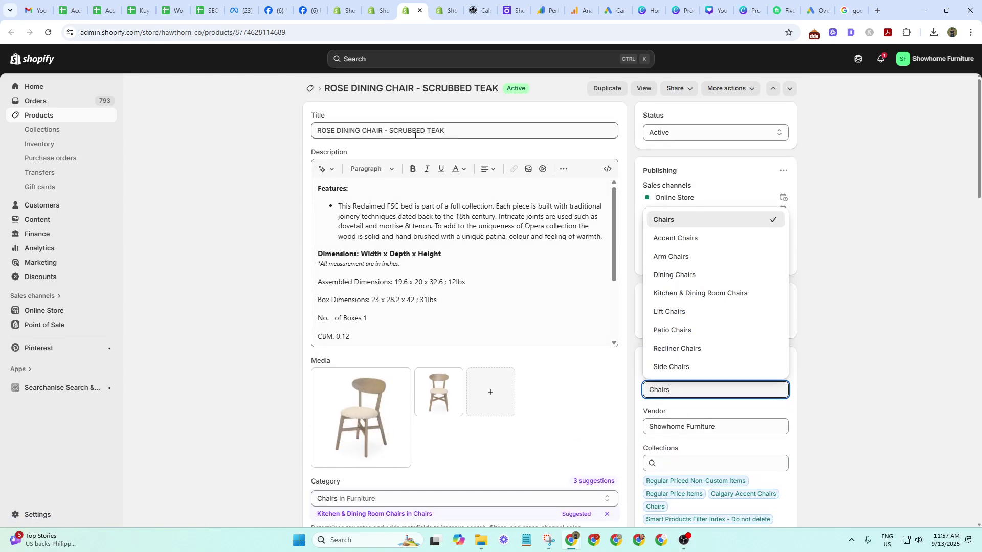
double_click(714, 391)
text(dining)
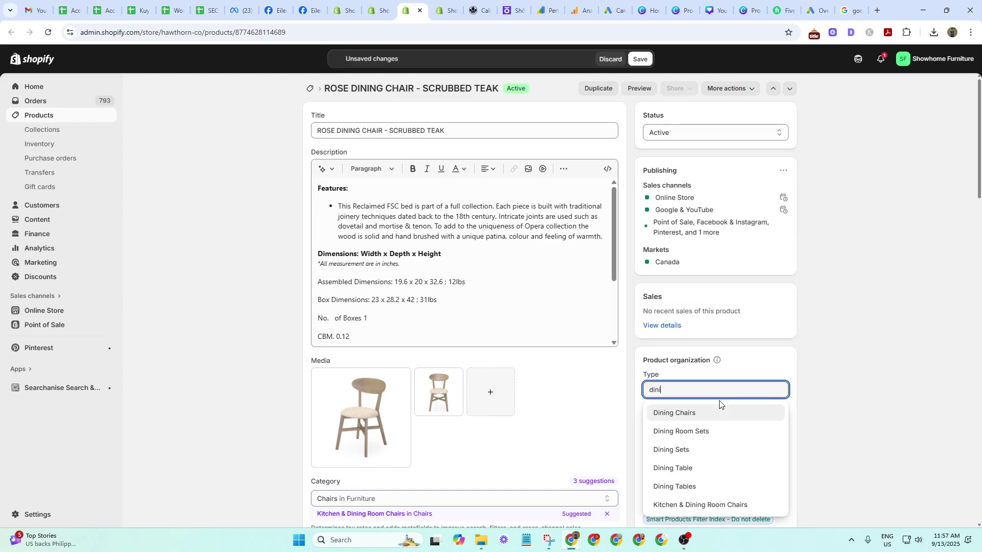
click(680, 412)
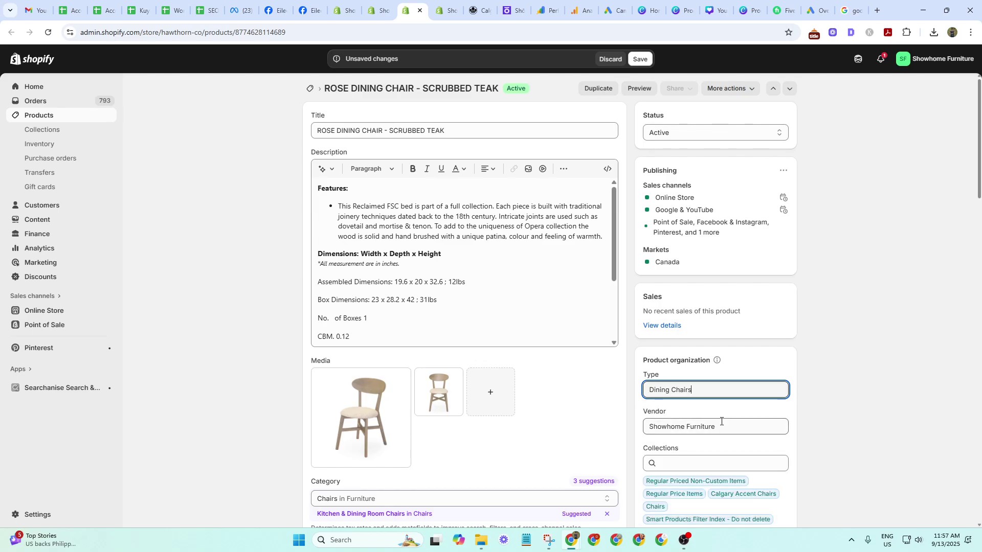
Set the rose dining chair's product category to "Kitchen & Dining Room Chairs in Chairs".
scroll(512, 358, down, 4)
click(402, 296)
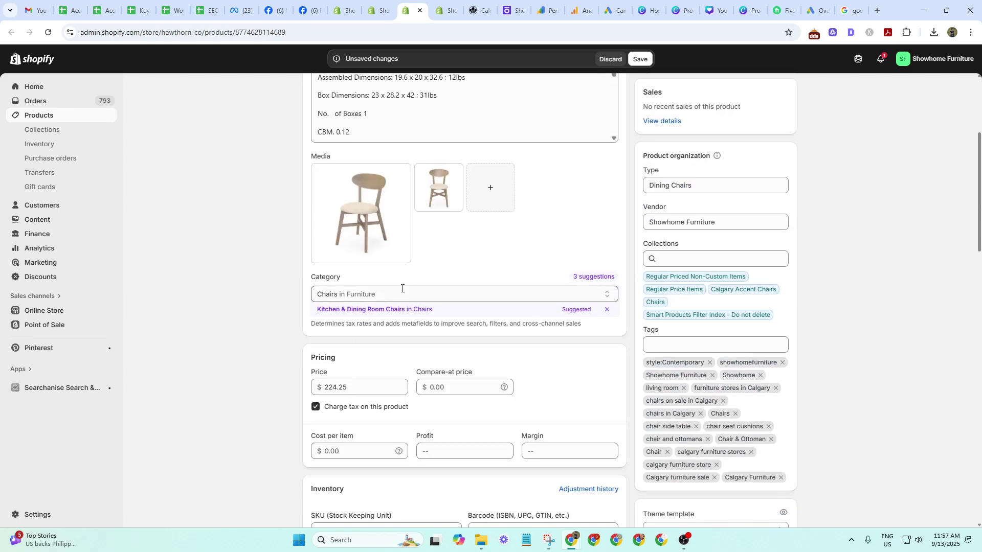
double_click(403, 299)
text(ining)
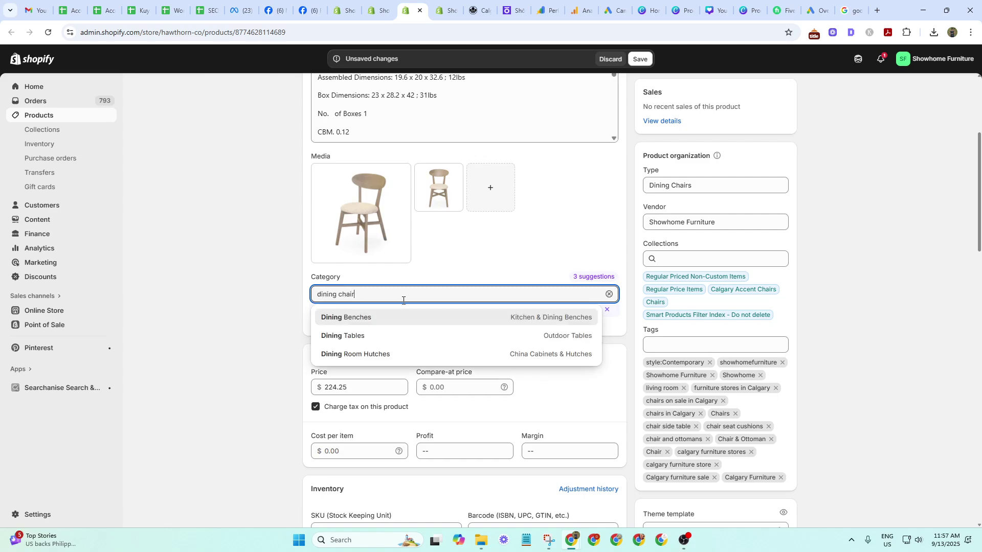
text( chair)
key(ctrl+a)
text(chair)
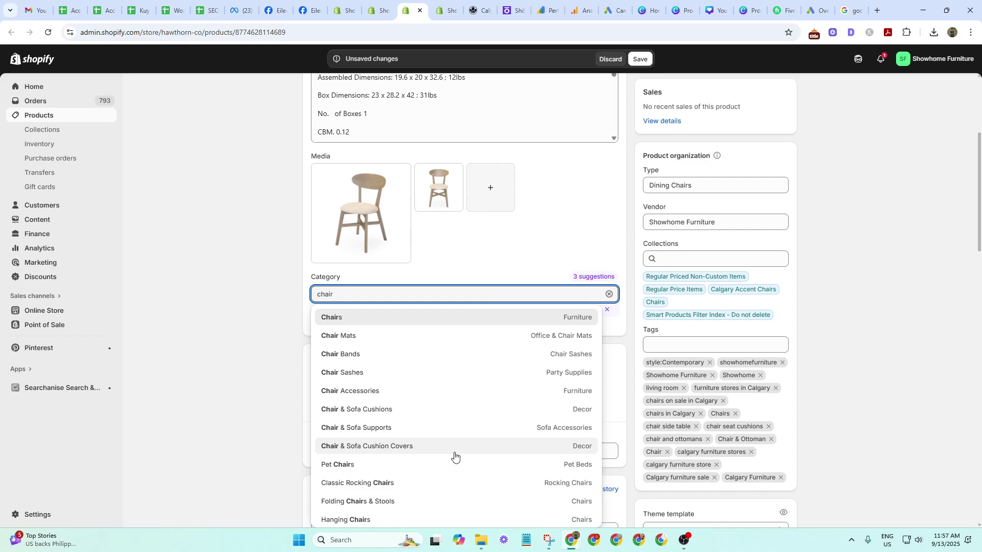
click(416, 317)
click(391, 313)
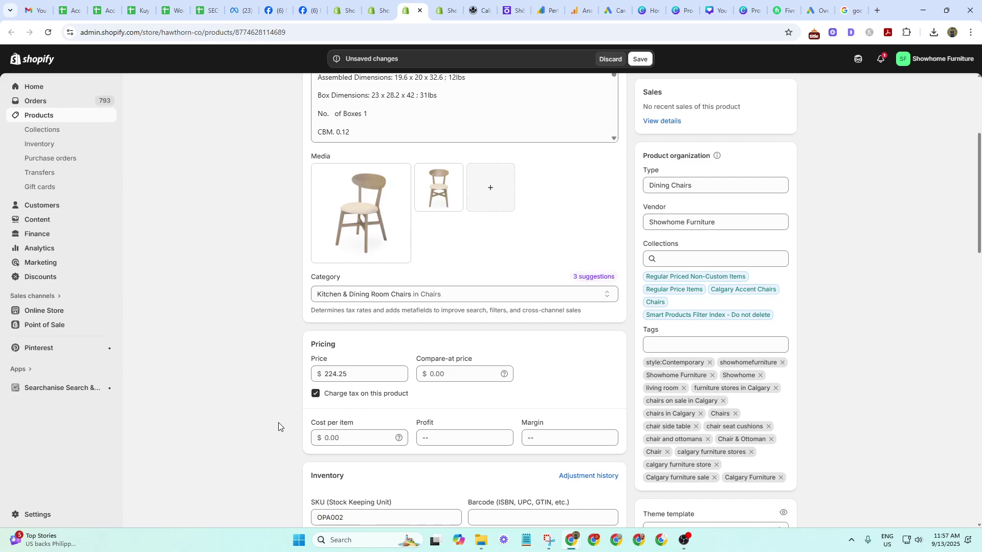
Review the rose dining chair's inventory, metafields and search listing, and check its entry at the end of the Calgary Accent Chairs collection.
scroll(278, 423, down, 2)
scroll(276, 423, down, 9)
scroll(276, 423, up, 5)
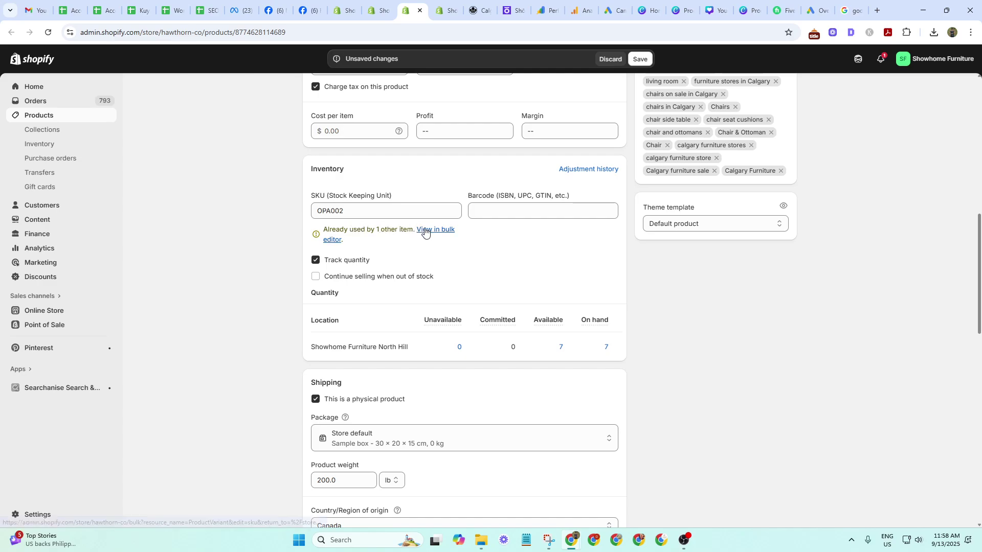
click(341, 210)
scroll(327, 409, down, 14)
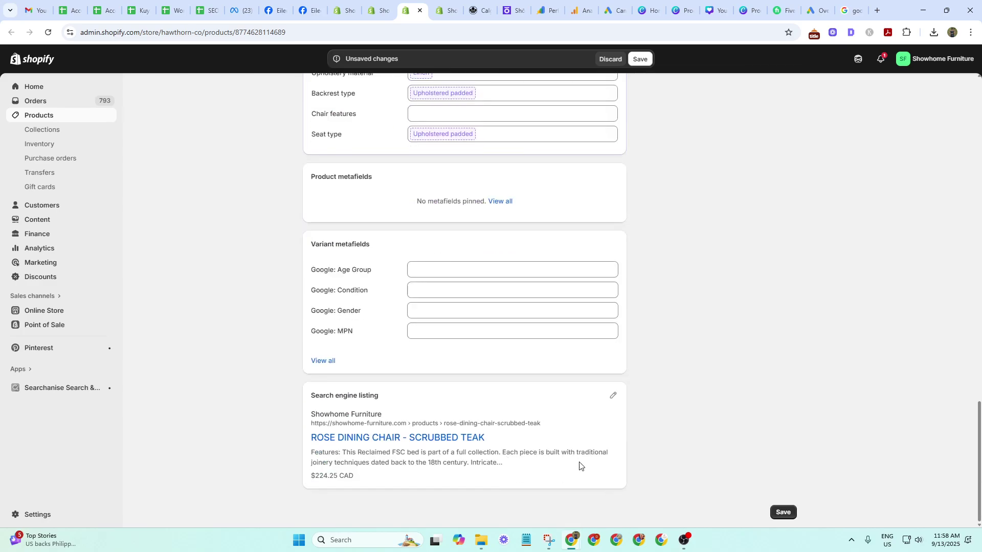
scroll(913, 440, up, 10)
scroll(702, 221, up, 4)
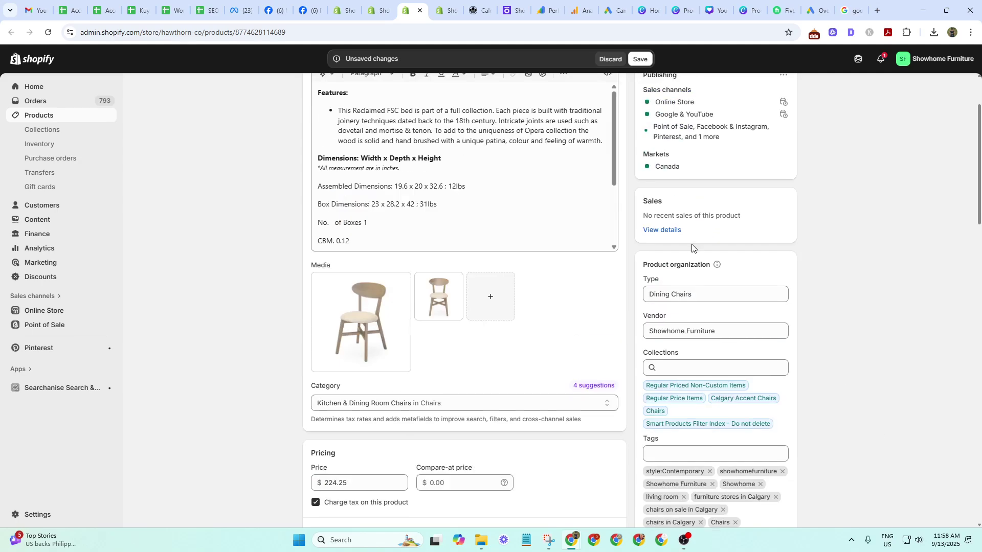
click(378, 10)
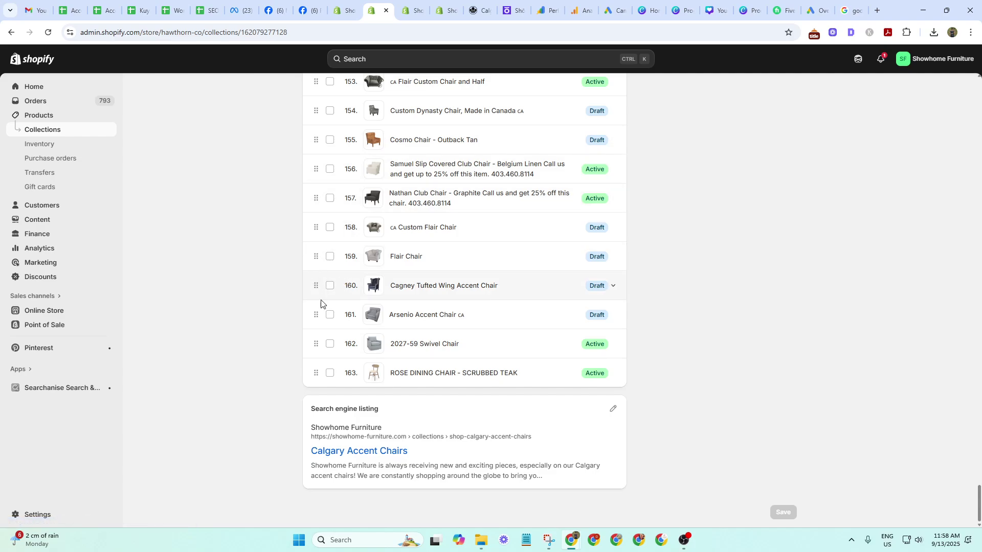
click(402, 374)
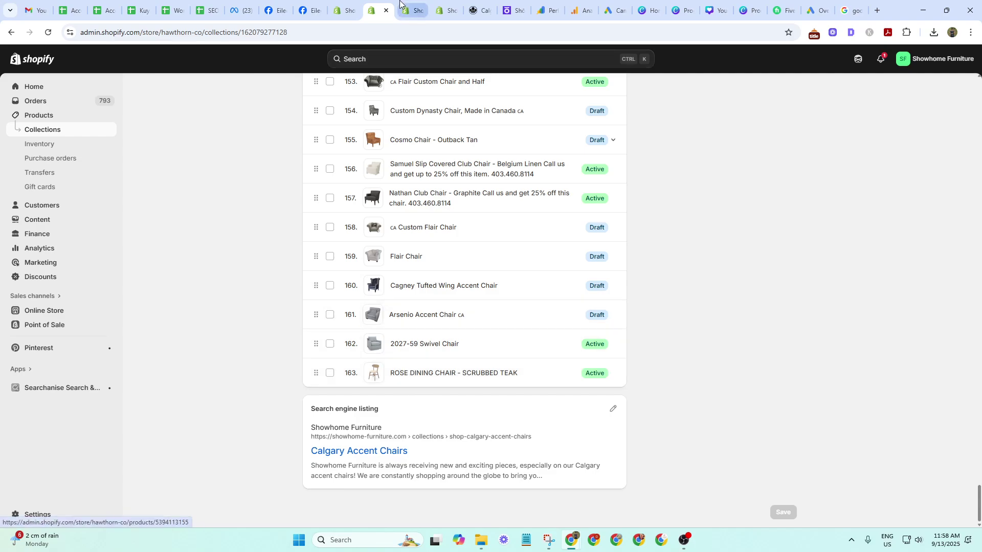
Trim the search listing's meta description to its first two sentences, from "This Reclaimed FSC bed" through "18th century.", without the "Features:" label.
scroll(330, 429, down, 20)
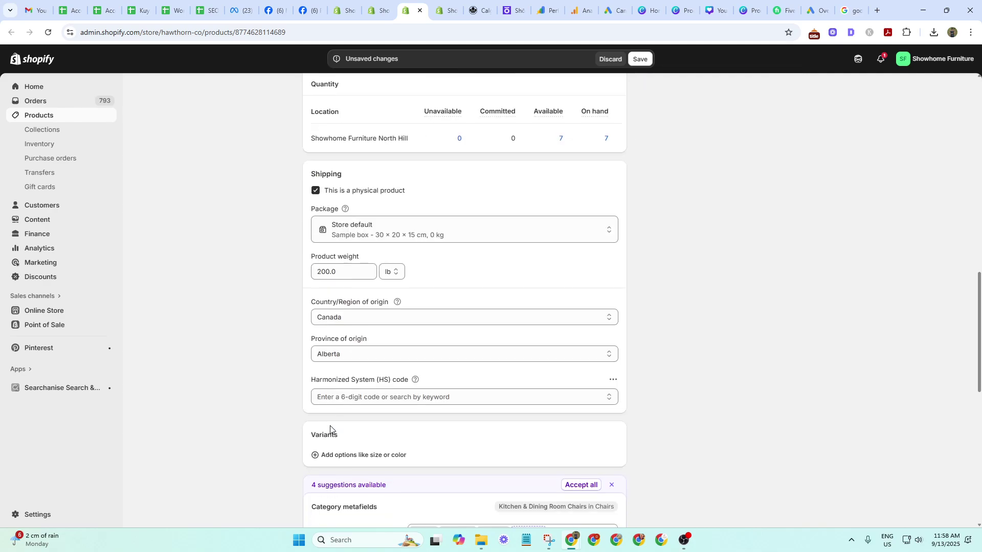
click(613, 396)
scroll(511, 399, down, 3)
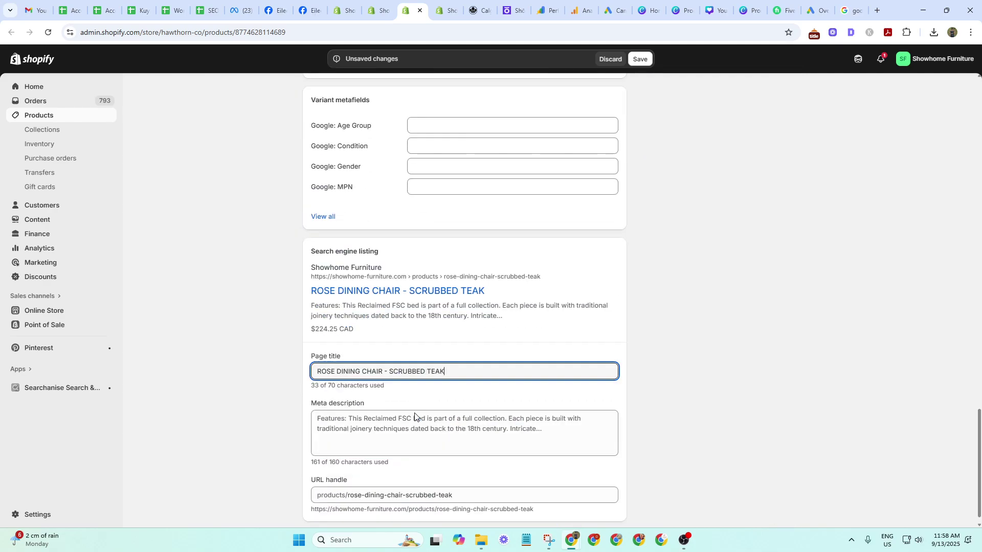
click(463, 405)
scroll(615, 413, down, 1)
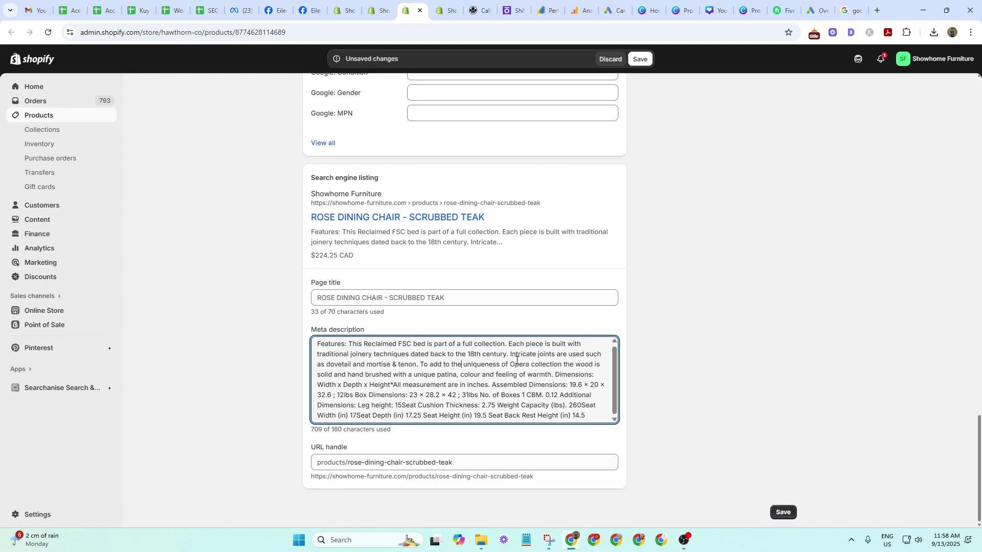
drag(511, 356, 604, 488)
key(BackSpace)
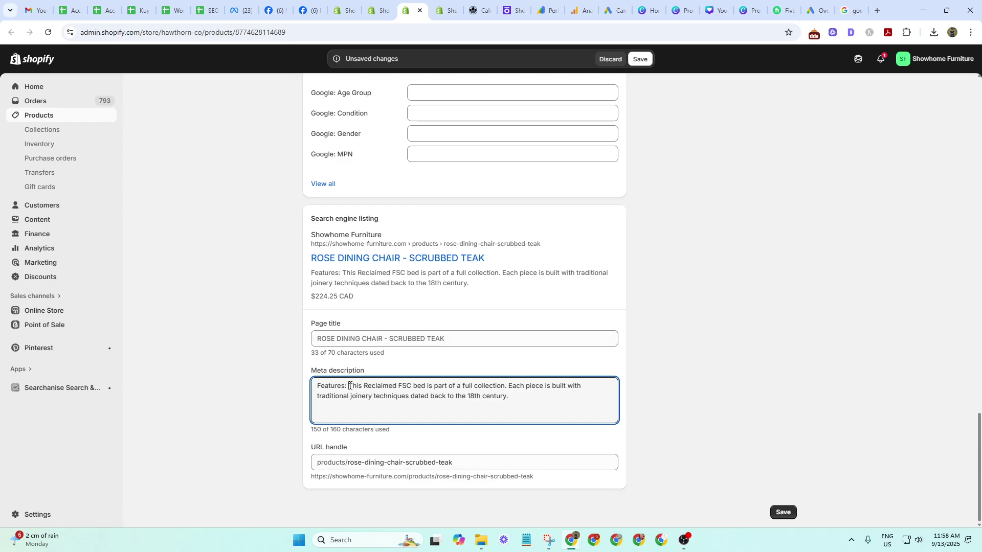
drag(349, 386, 180, 387)
key(BackSpace)
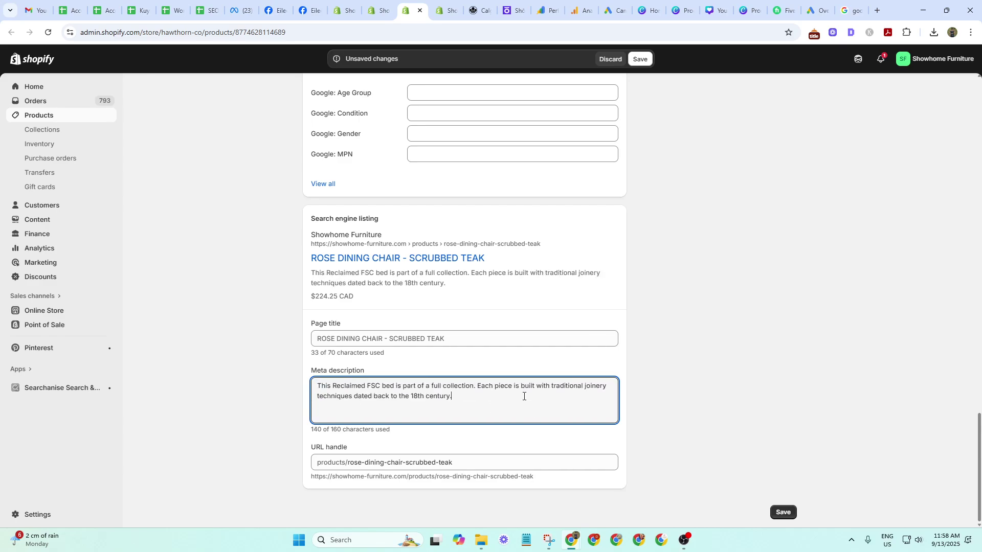
Remove the "Features:" heading and bullet from the product description so it opens with a plain paragraph starting "This Reclaimed FSC bed".
scroll(657, 389, up, 20)
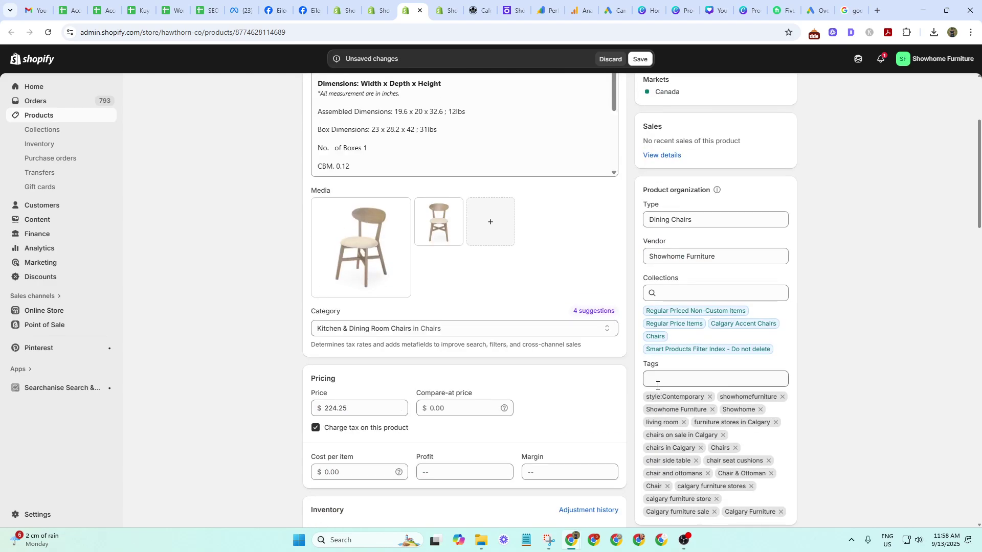
scroll(492, 277, up, 3)
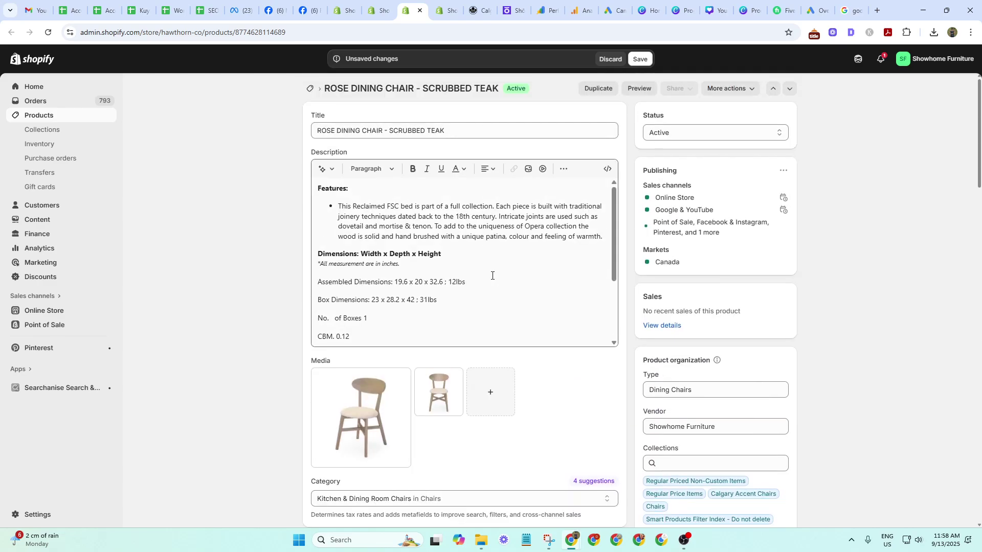
click(447, 216)
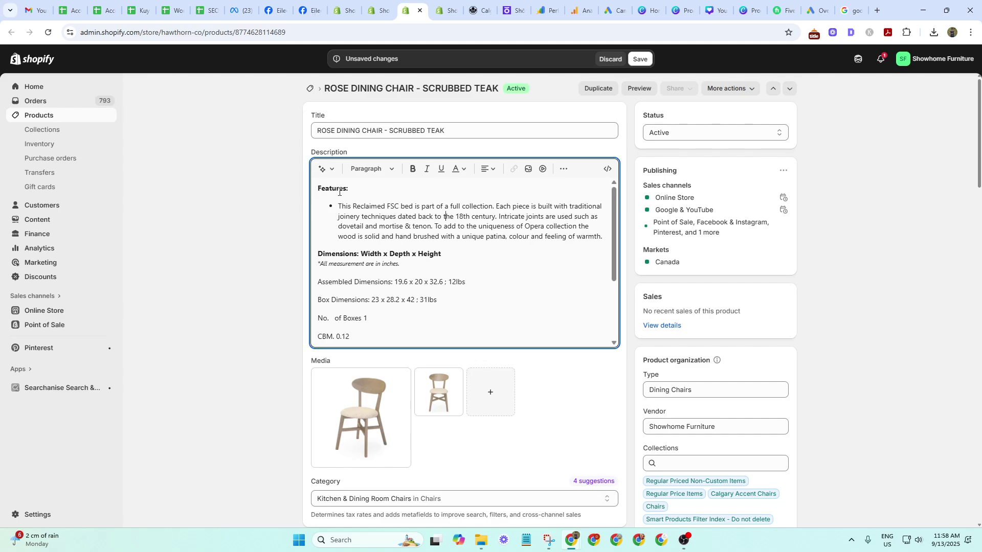
drag(350, 189, 224, 189)
key(Left)
key(Delete)
key(Delete)
key(Delete)
key(Delete)
key(Delete)
key(Delete)
key(Delete)
key(Delete)
key(Delete)
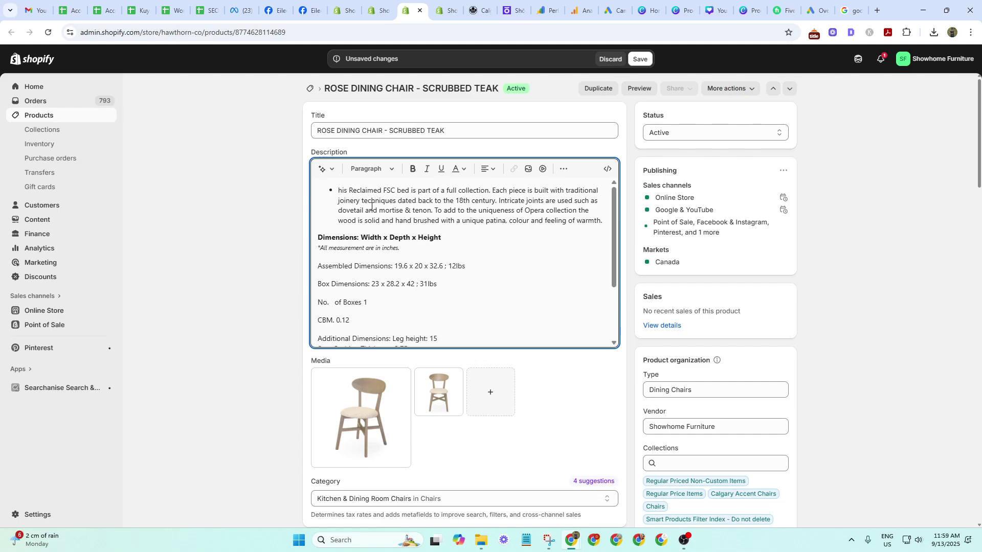
key(BackSpace)
text(T)
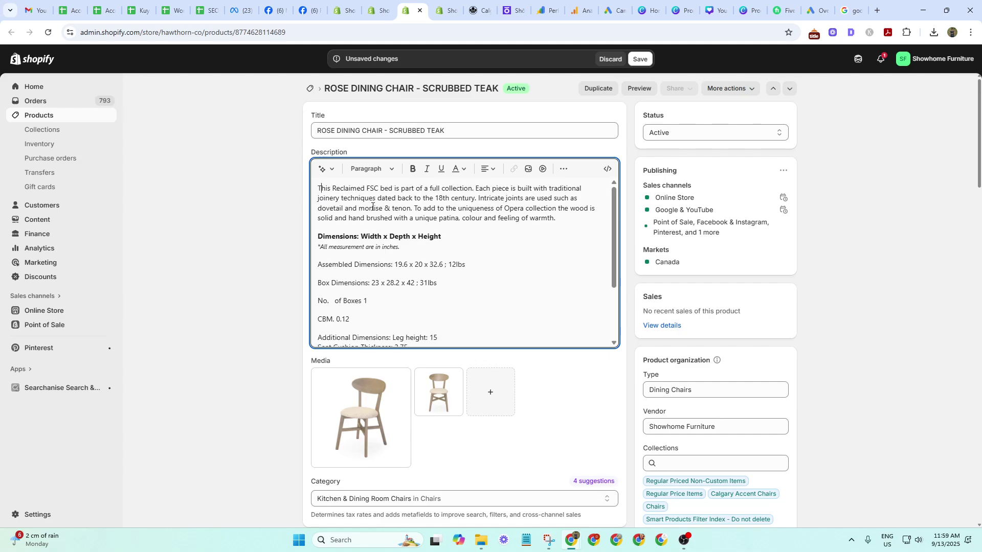
Look over the rest of the description and its HTML source, and save the rose dining chair's changes.
click(349, 292)
scroll(365, 315, down, 3)
scroll(396, 305, down, 4)
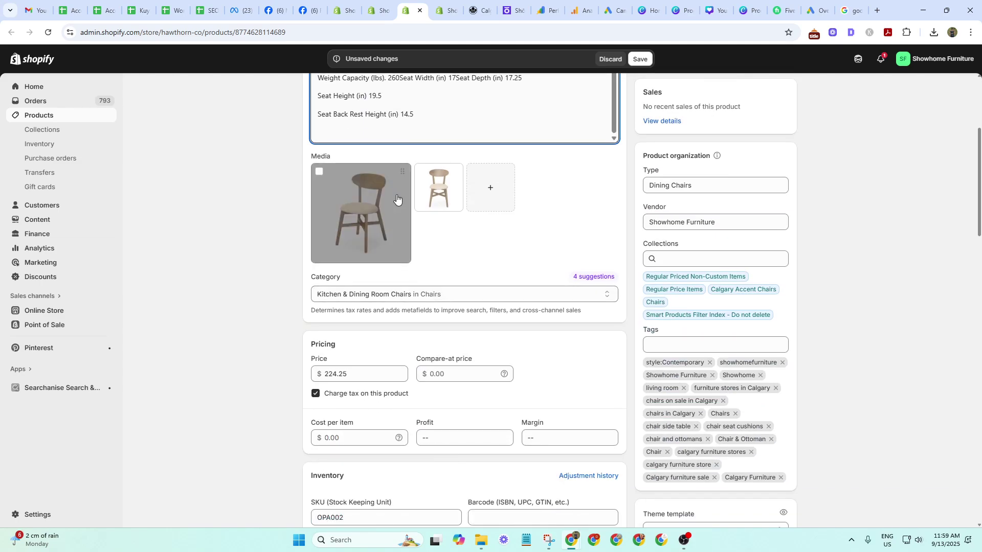
scroll(907, 370, up, 3)
scroll(906, 369, up, 1)
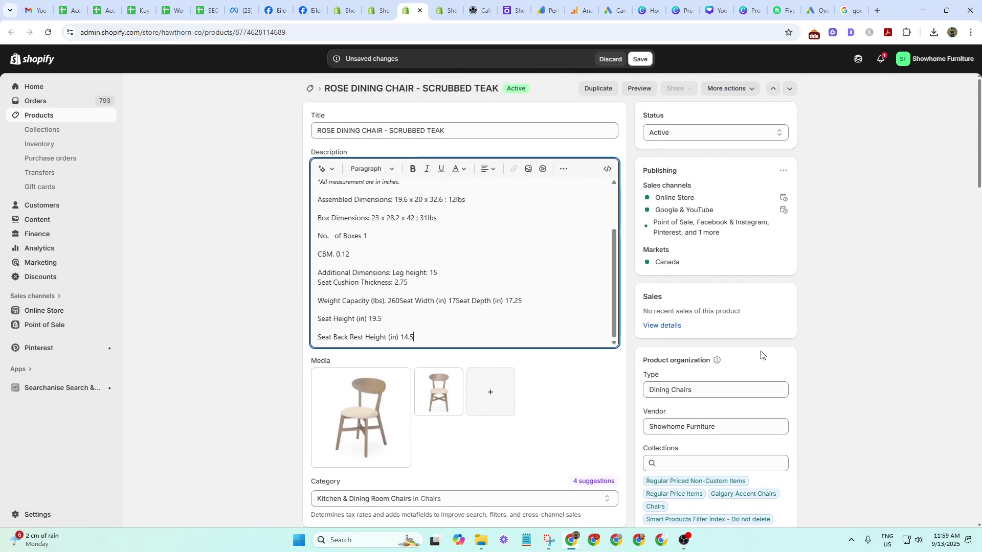
click(608, 169)
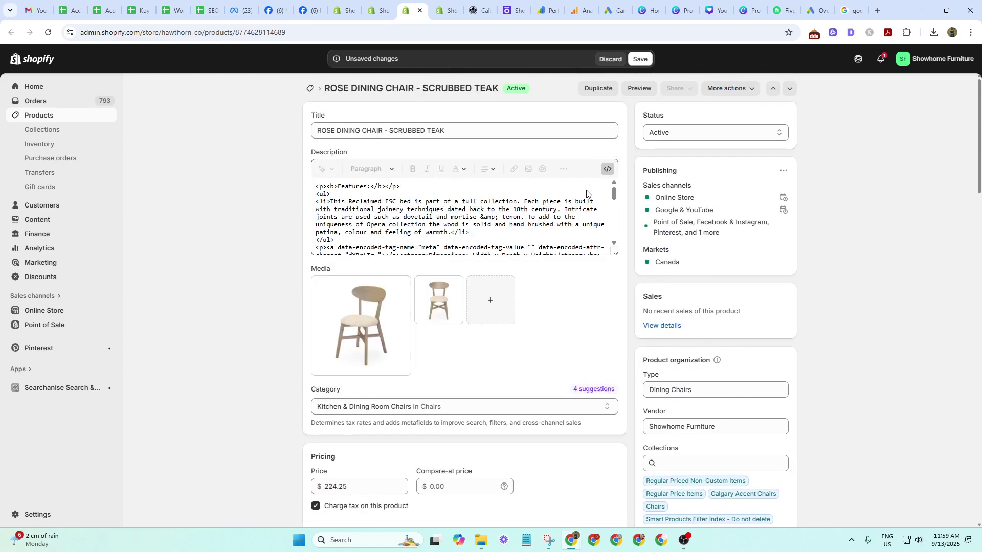
scroll(467, 296, down, 2)
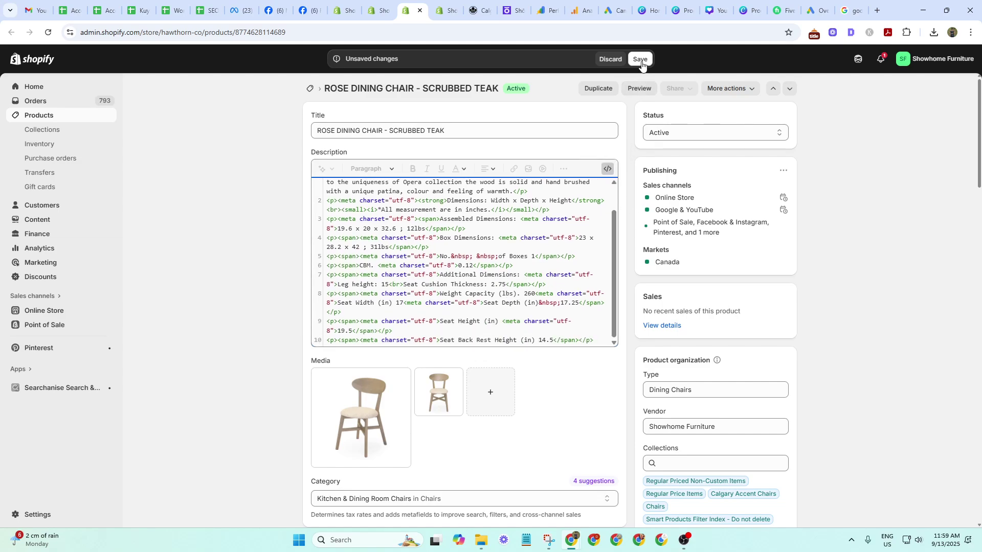
key(ctrl+s)
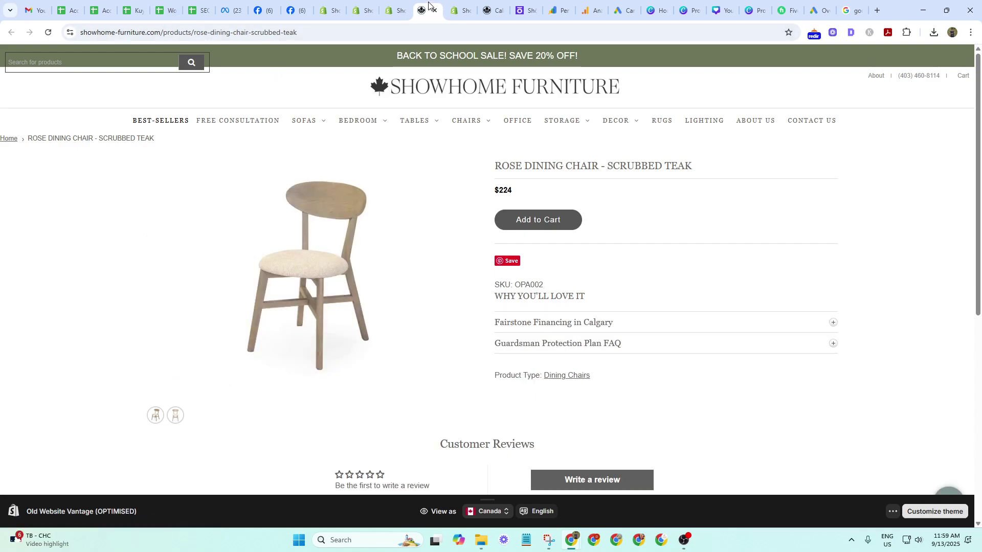
Check the open product pages and switch the rose dining chair's description back from HTML source to formatted text.
click(397, 11)
click(422, 10)
click(435, 10)
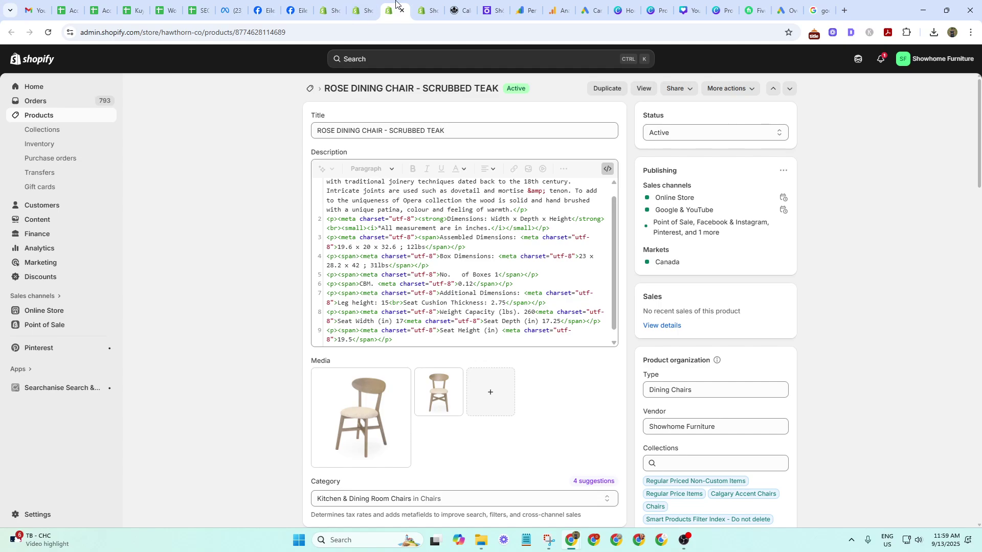
click(609, 171)
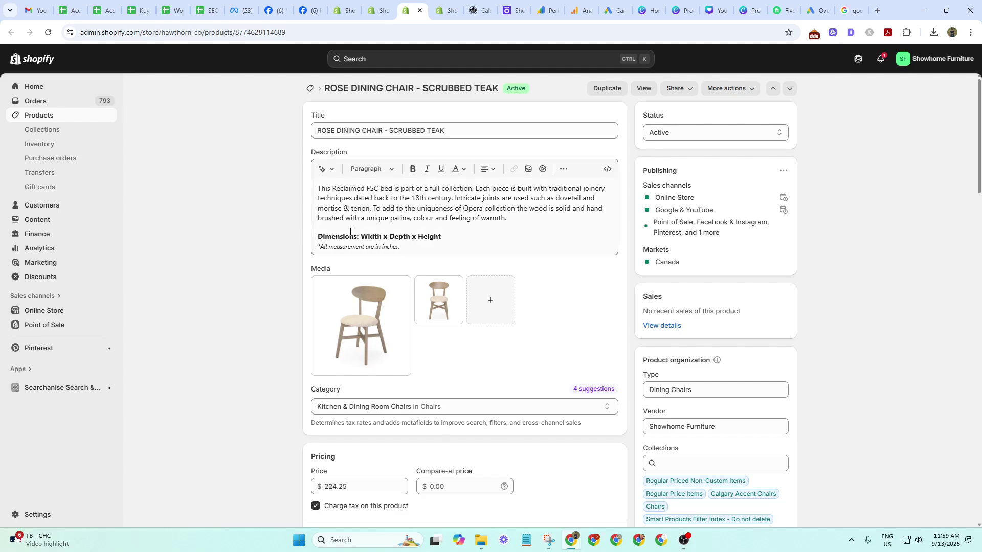
click(377, 218)
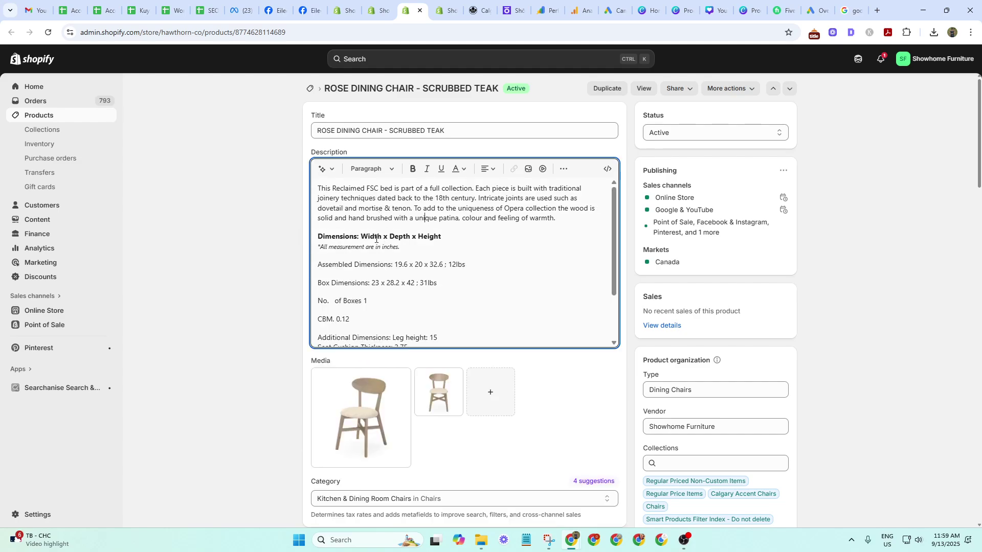
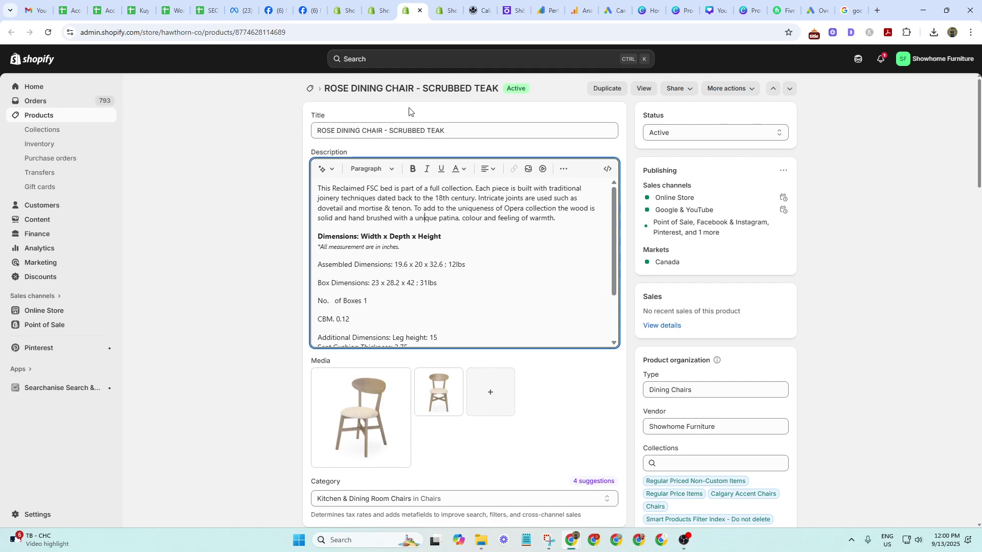
View the rose dining chair's storefront page and compare its description and product type with the admin listing.
click(645, 91)
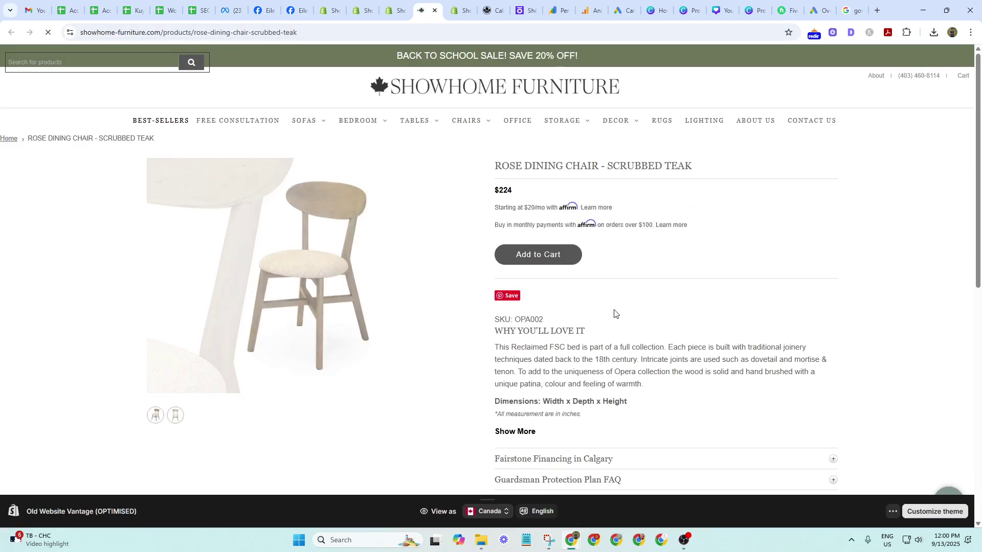
scroll(615, 313, down, 6)
scroll(616, 314, up, 6)
scroll(496, 243, down, 4)
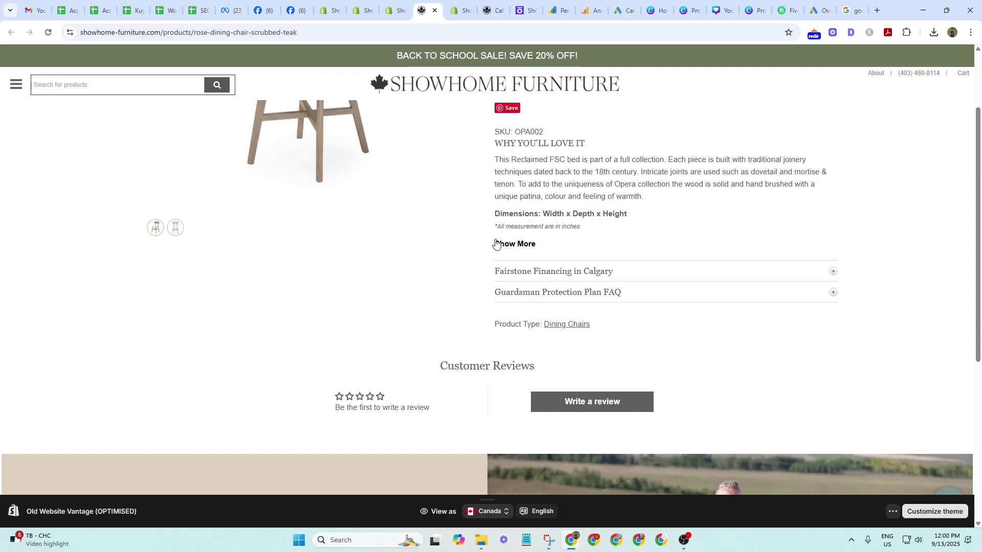
triple_click(496, 169)
click(631, 192)
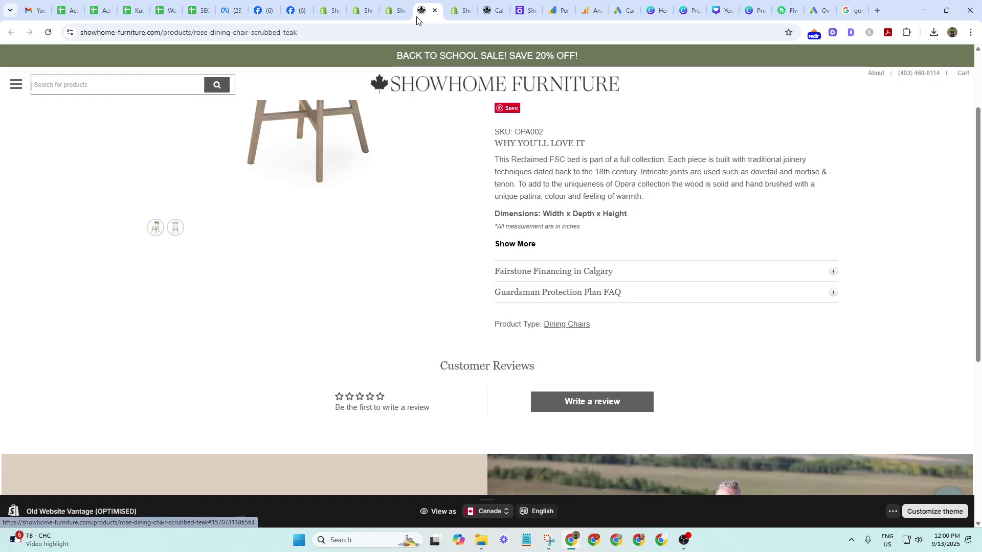
click(385, 2)
scroll(355, 290, down, 3)
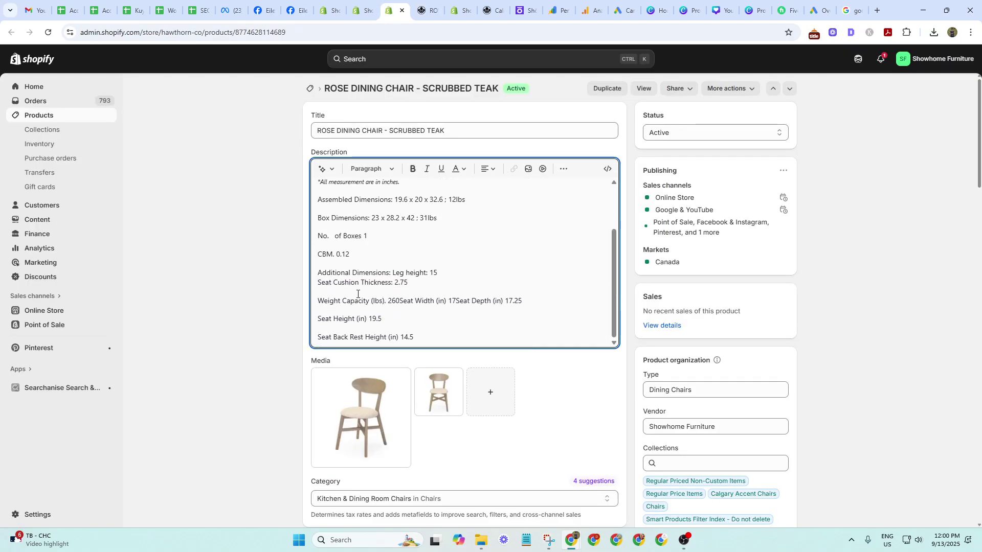
scroll(356, 291, up, 2)
scroll(461, 279, up, 4)
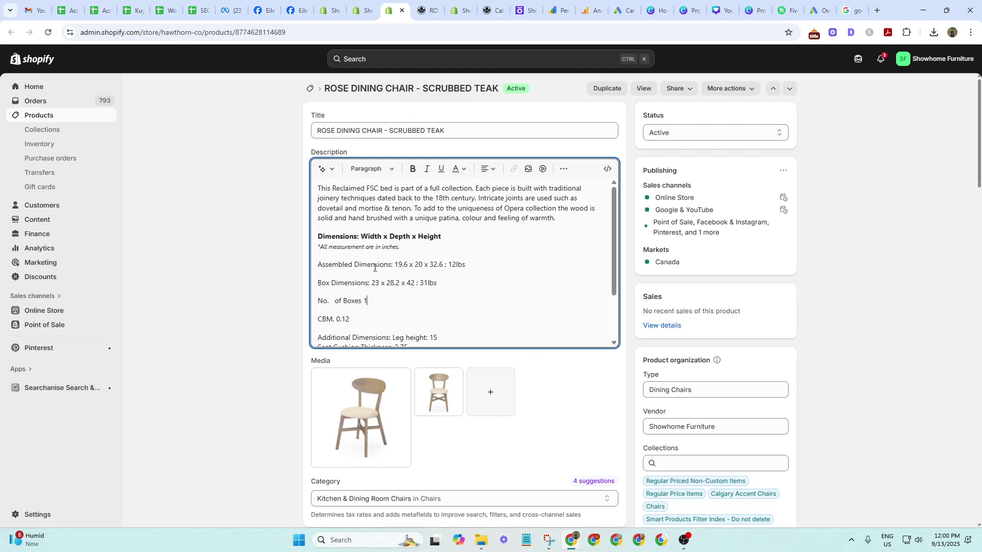
key(ctrl+Tab)
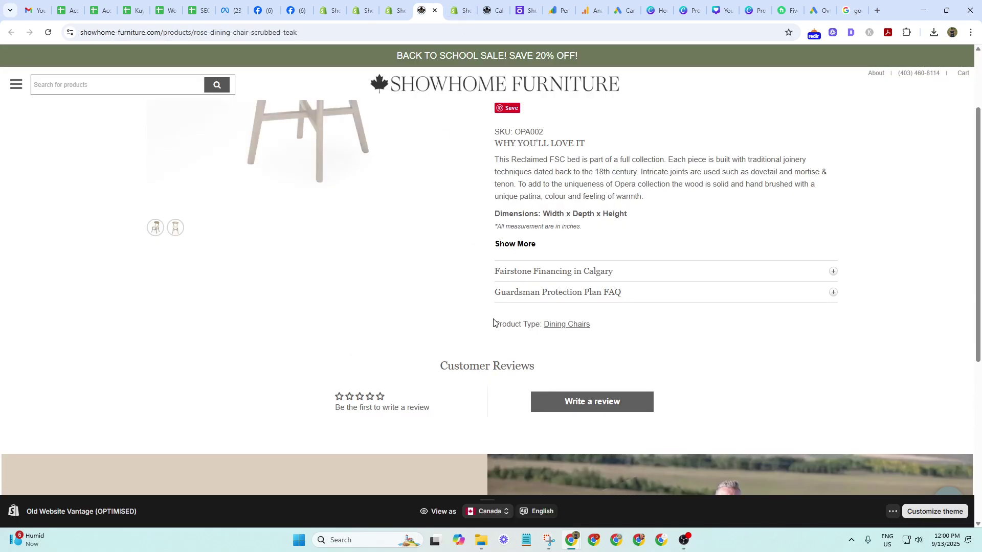
scroll(512, 244, up, 4)
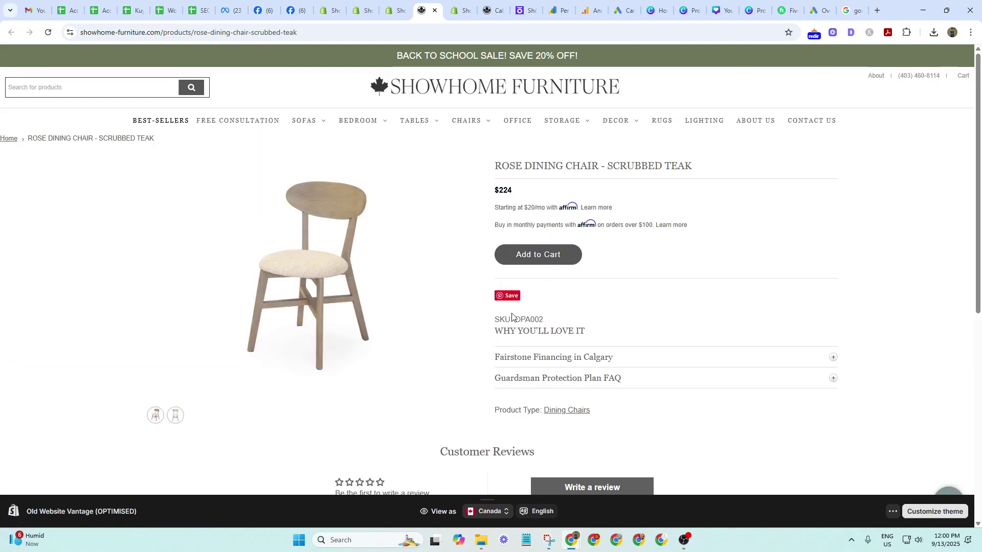
Open the Raeleigh Tan Faux Leather Accent Chair's storefront page from the Calgary Accent Chairs collection.
key(ctrl+shift+Tab)
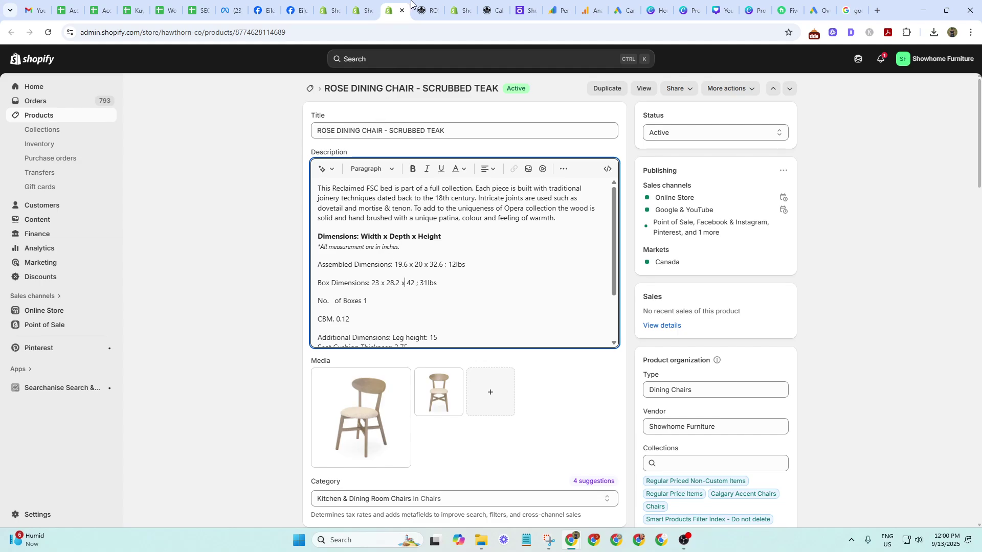
click(427, 10)
click(500, 17)
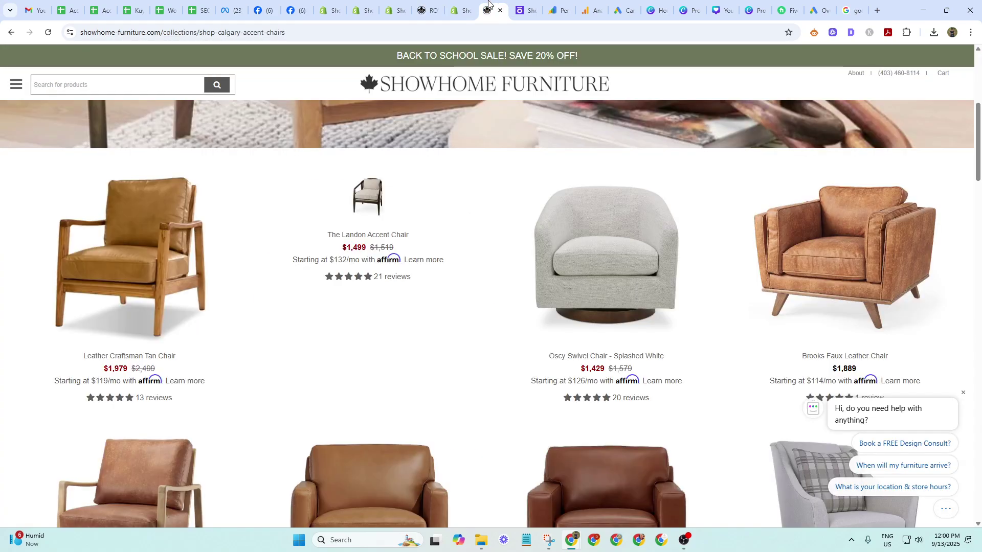
scroll(3, 246, down, 2)
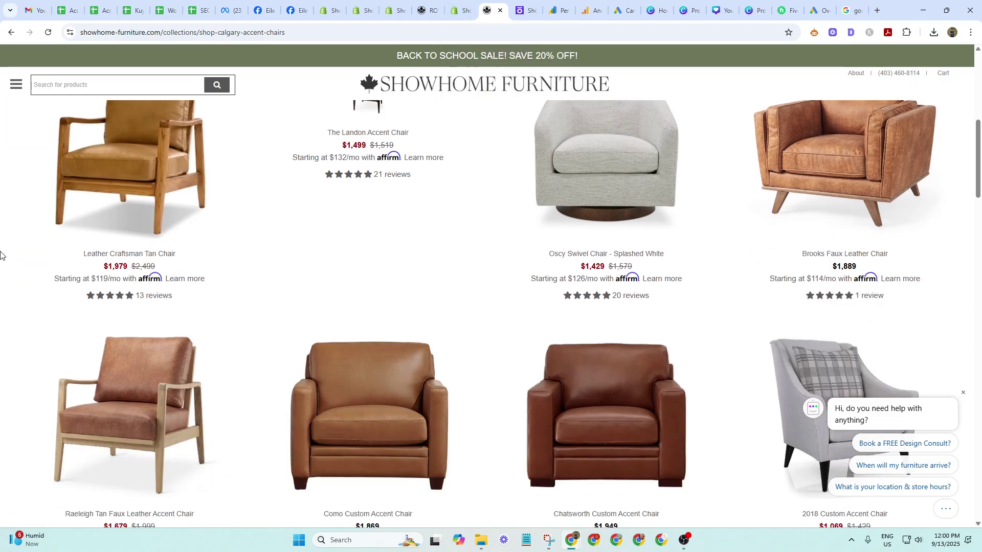
scroll(113, 358, down, 2)
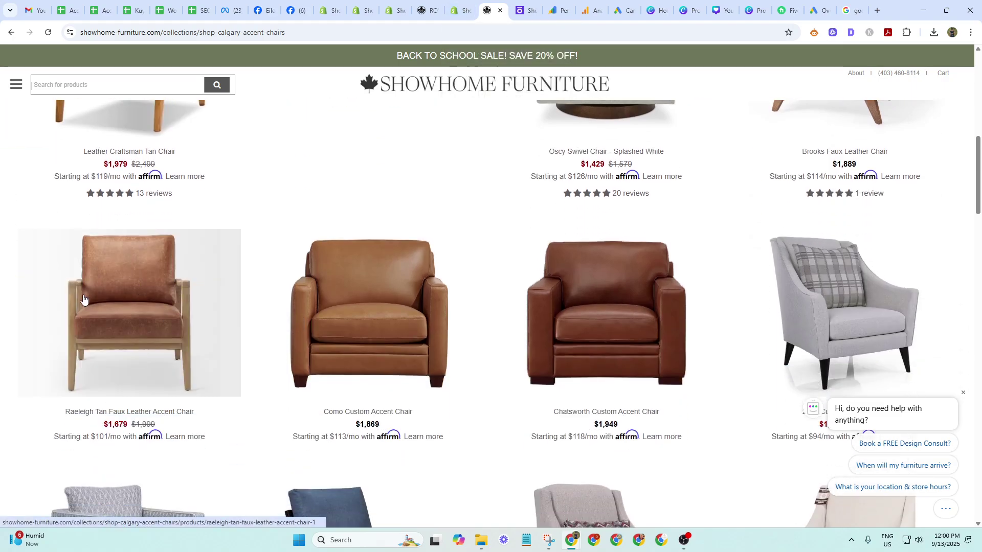
click(112, 320)
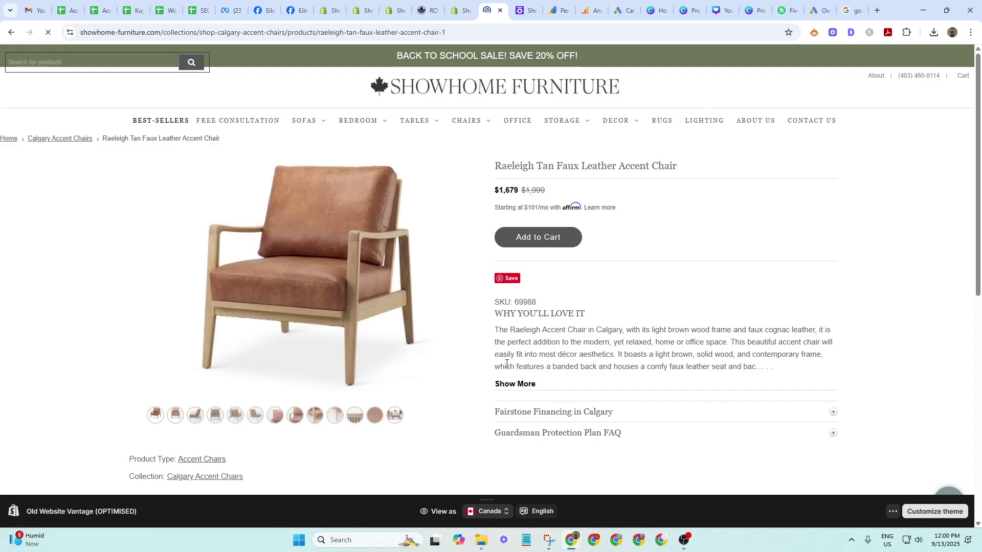
Expand the Raeleigh chair's storefront description and examine its text, details and features sections.
scroll(516, 348, down, 5)
scroll(540, 310, up, 5)
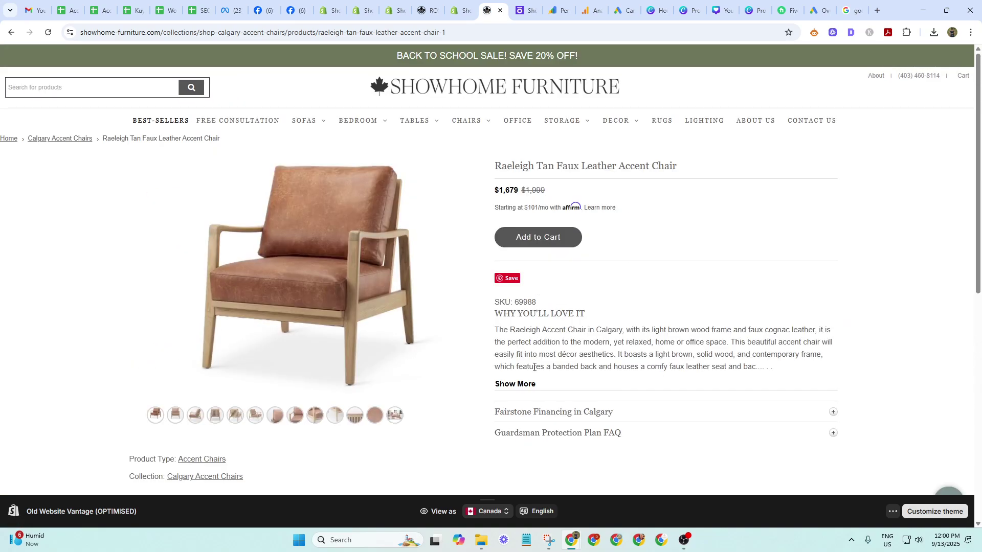
click(523, 384)
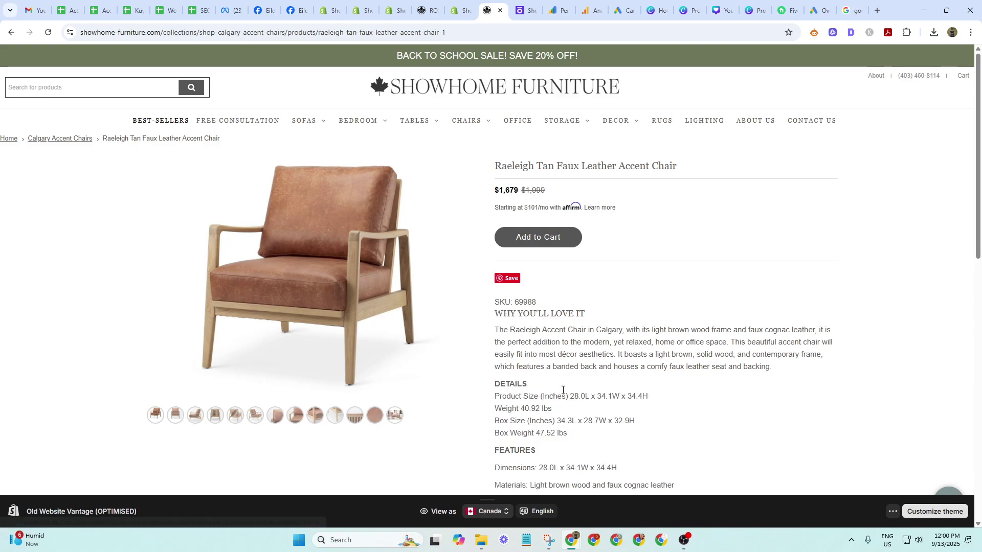
scroll(554, 391, down, 1)
scroll(554, 390, down, 5)
scroll(548, 247, up, 5)
scroll(572, 364, down, 4)
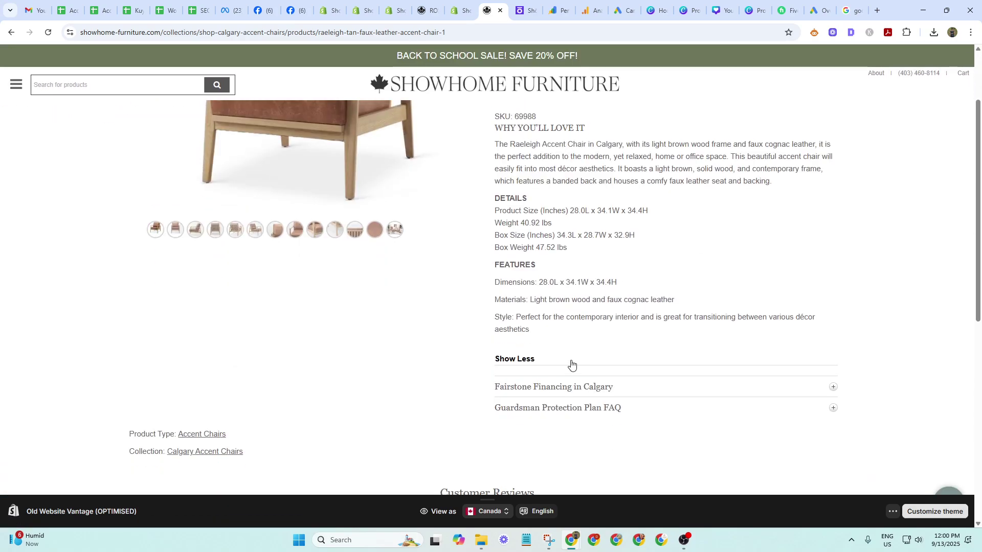
click(518, 359)
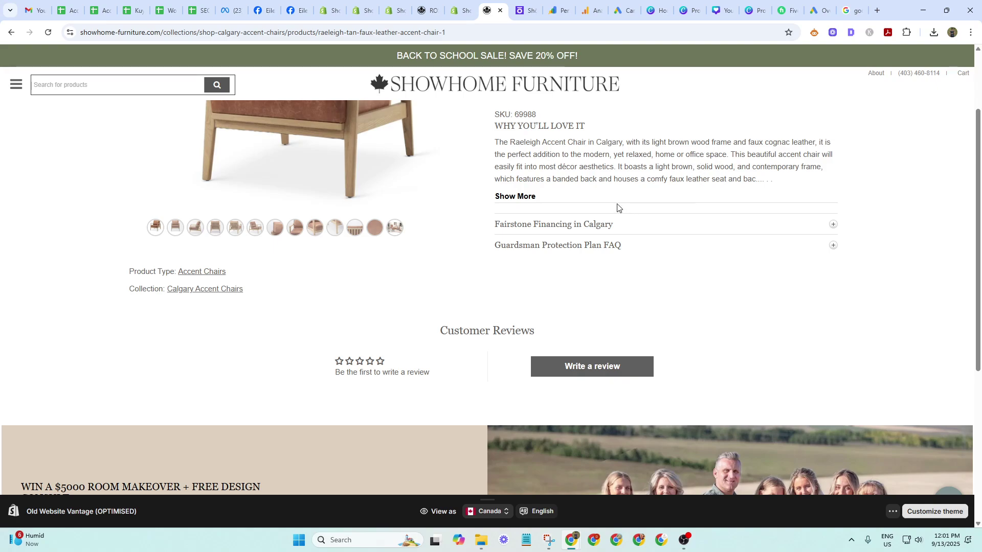
click(519, 195)
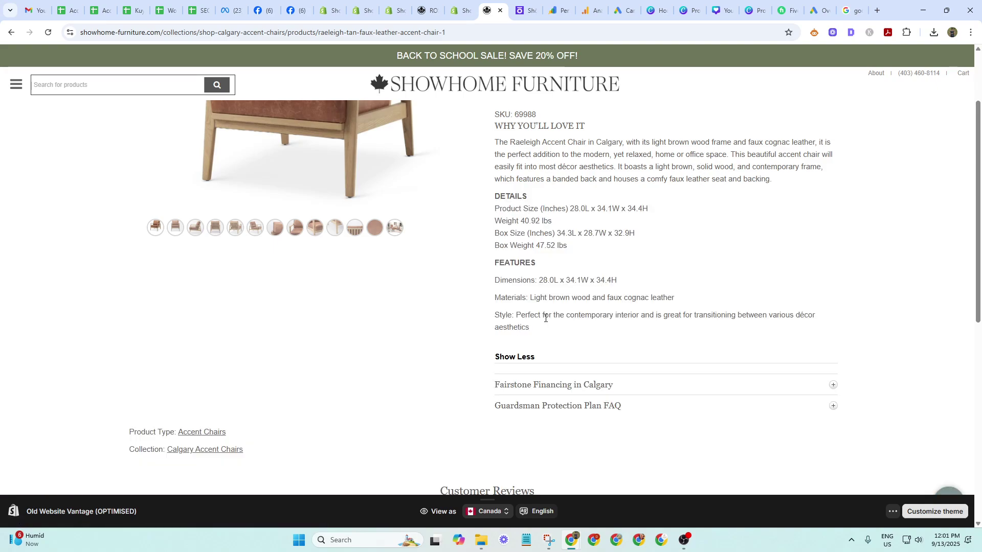
scroll(550, 260, up, 4)
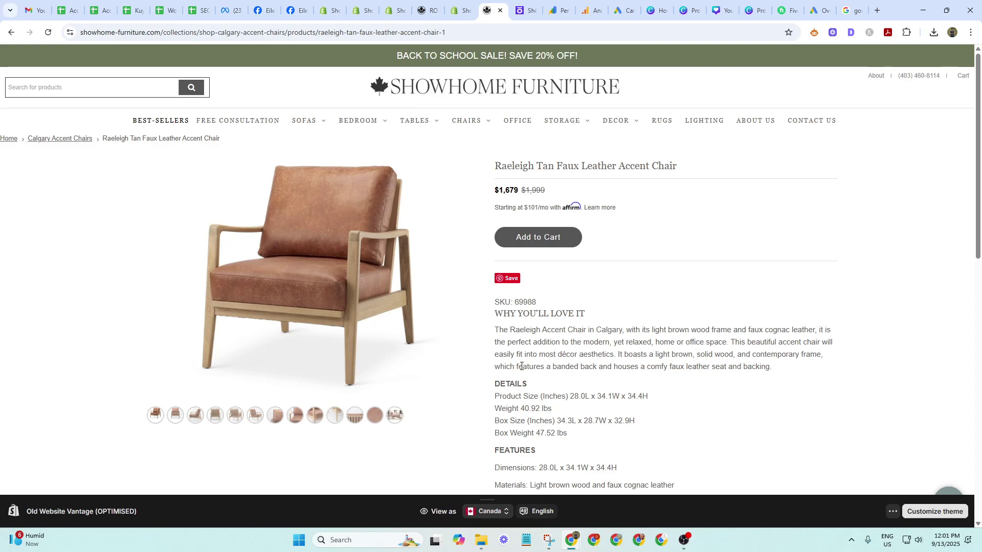
scroll(487, 355, down, 4)
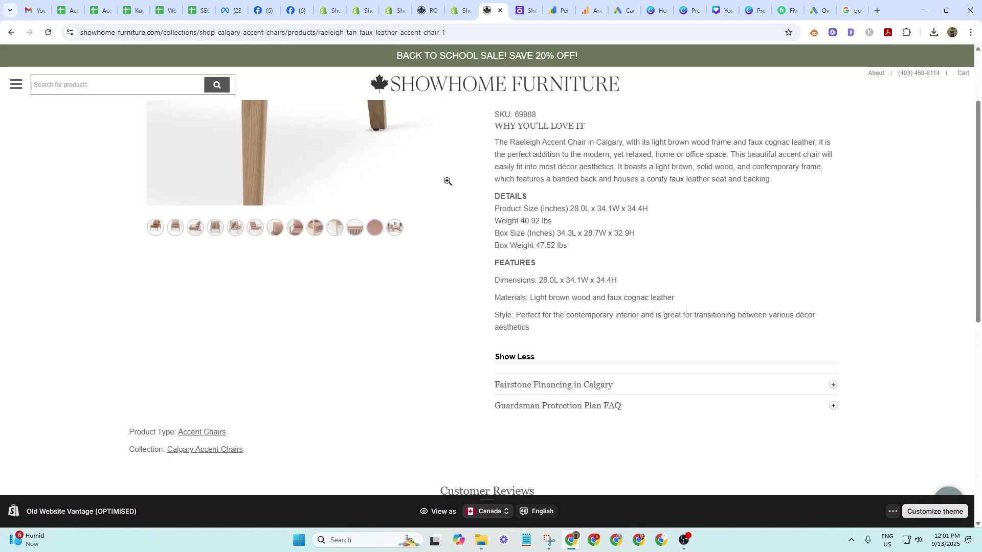
Compare the rose dining chair's storefront title and description area with the Raeleigh chair's page.
click(425, 4)
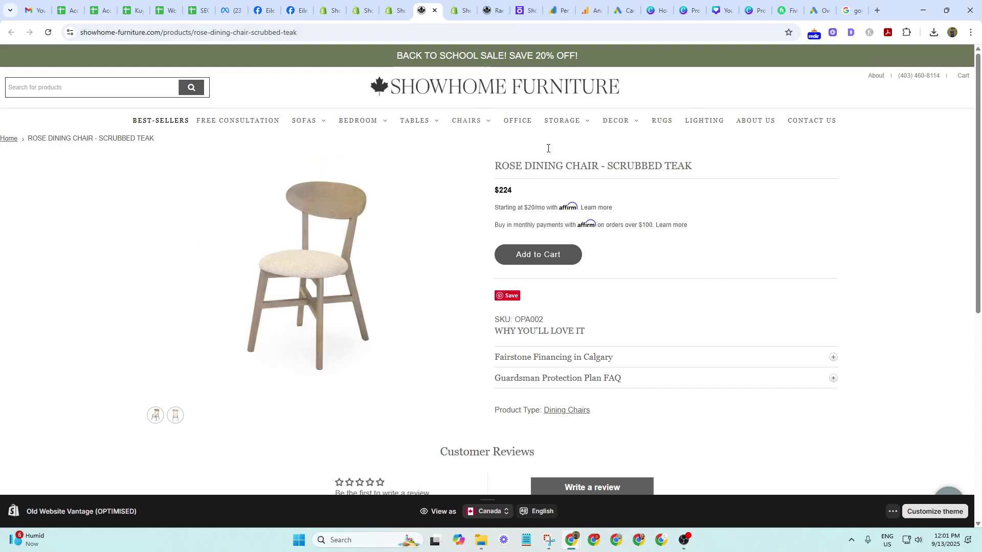
drag(498, 167, 740, 163)
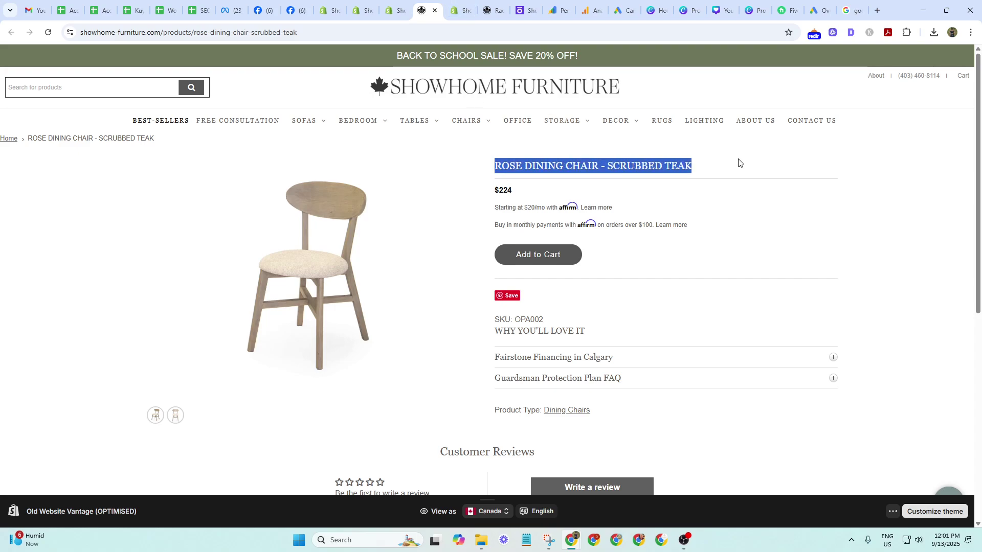
click(603, 166)
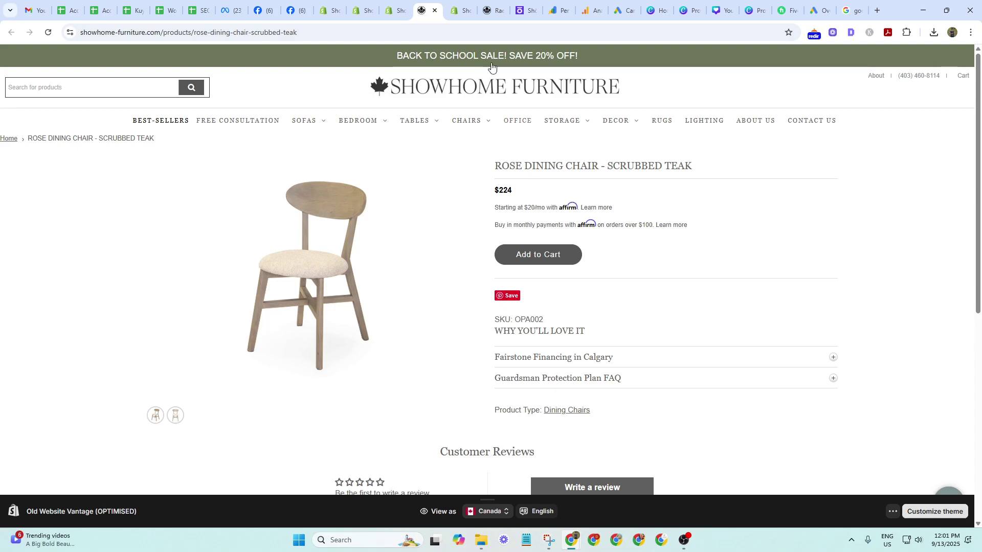
click(457, 10)
click(488, 4)
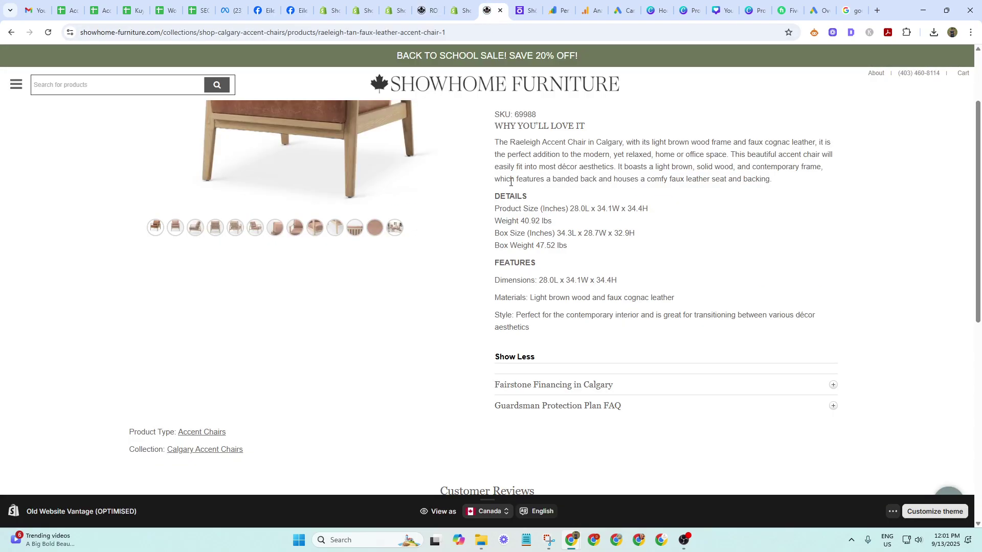
Return the storefront to the Calgary Accent Chairs collection and recheck the rose dining chair's product page.
scroll(211, 125, up, 5)
click(10, 32)
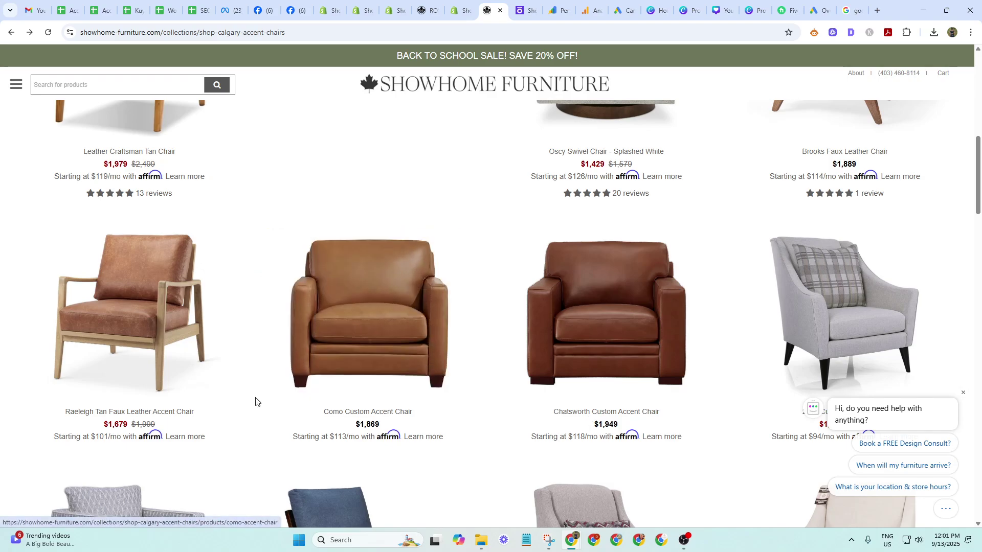
scroll(256, 401, up, 4)
click(457, 9)
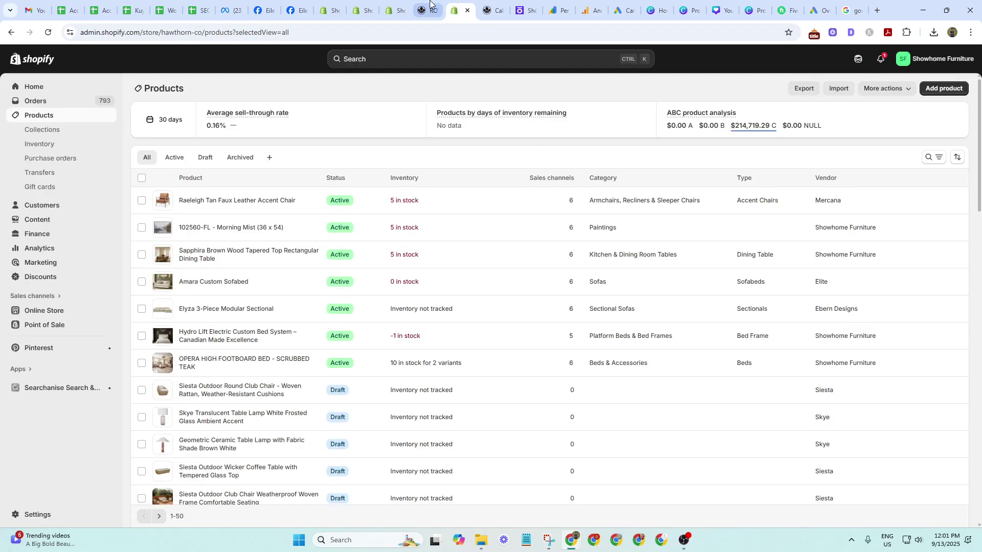
click(429, 5)
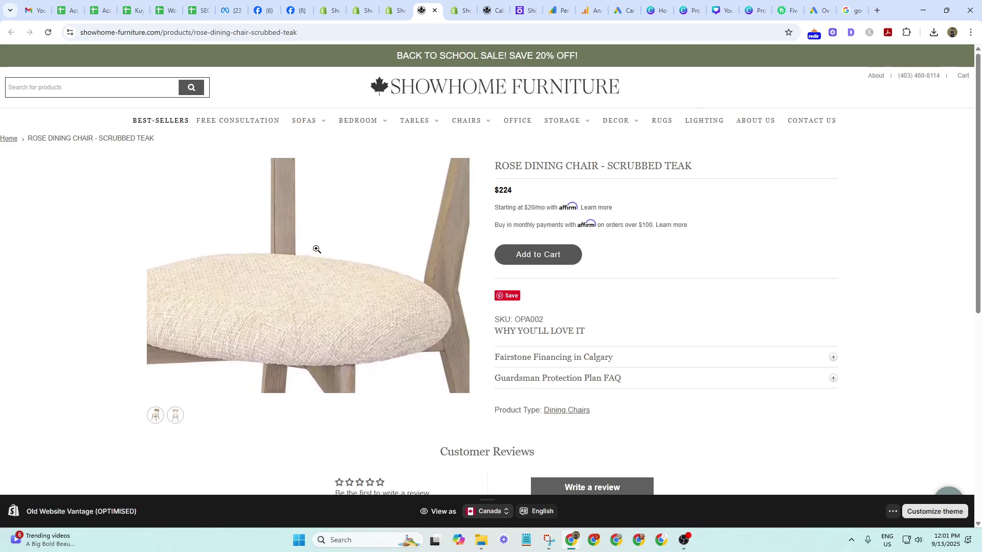
Review the rose dining chair's pricing, inventory and shipping details in the admin, checking its storefront page and collection entry alongside.
click(395, 9)
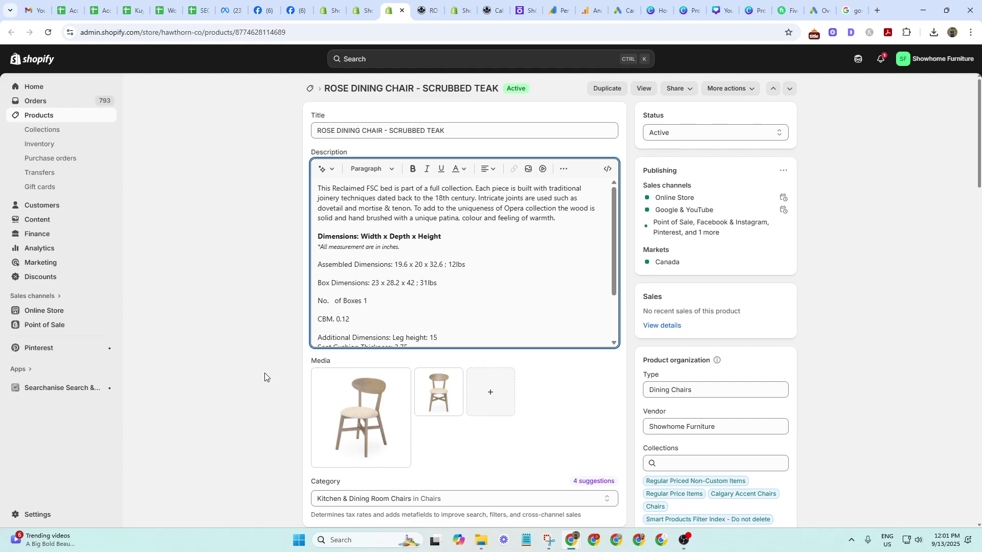
scroll(266, 381, down, 12)
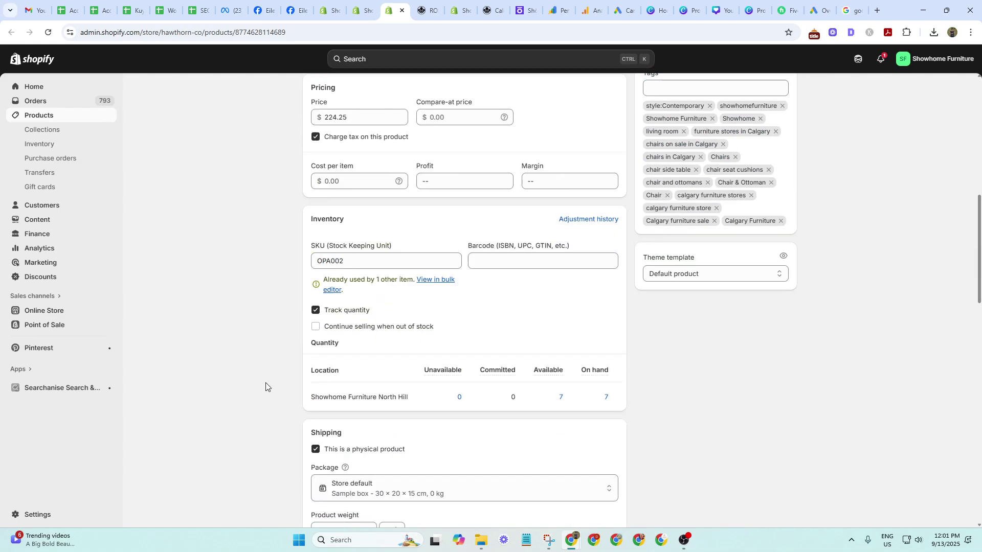
click(430, 10)
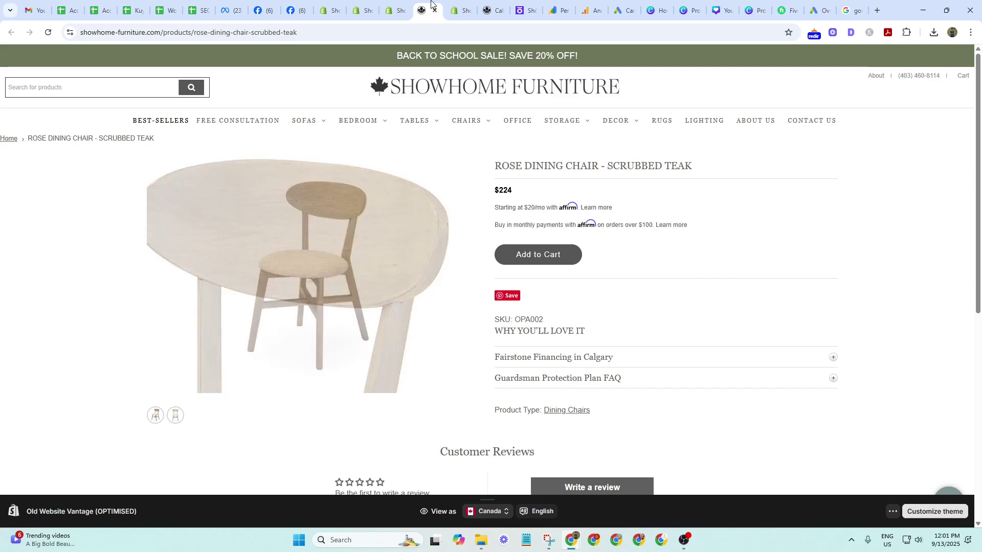
click(454, 4)
click(358, 10)
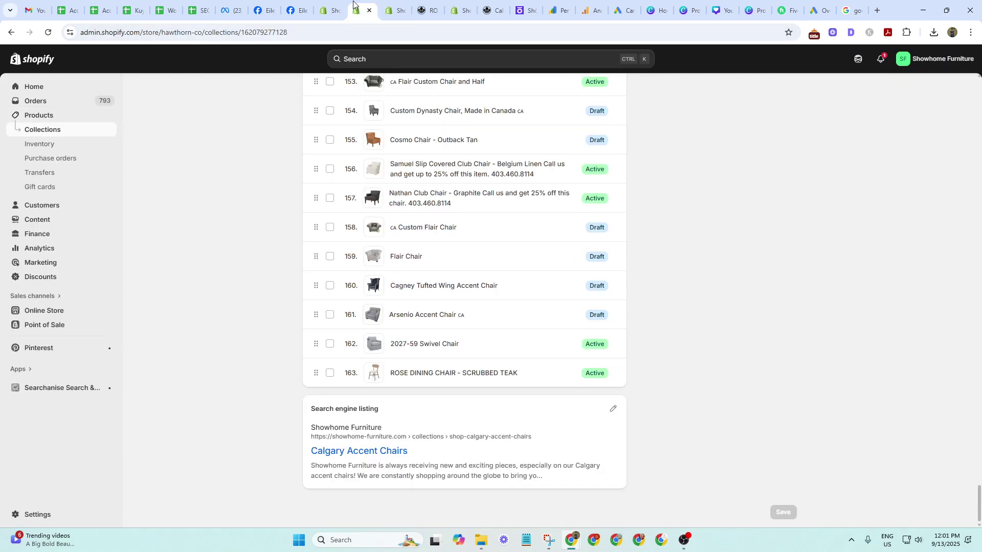
click(396, 10)
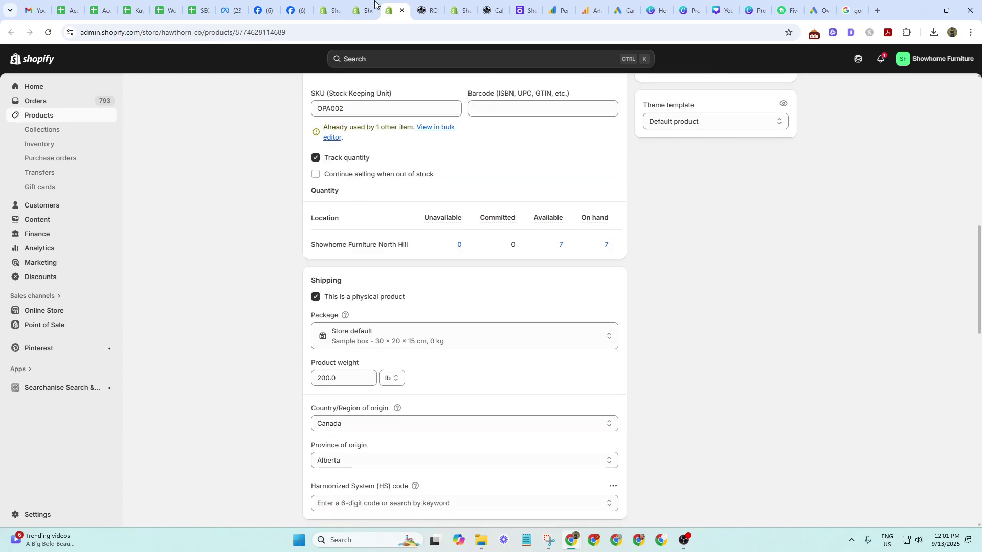
scroll(331, 300, up, 10)
scroll(331, 300, up, 5)
Look through the Calgary Accent Chairs collection's products in the admin and on the storefront.
click(327, 10)
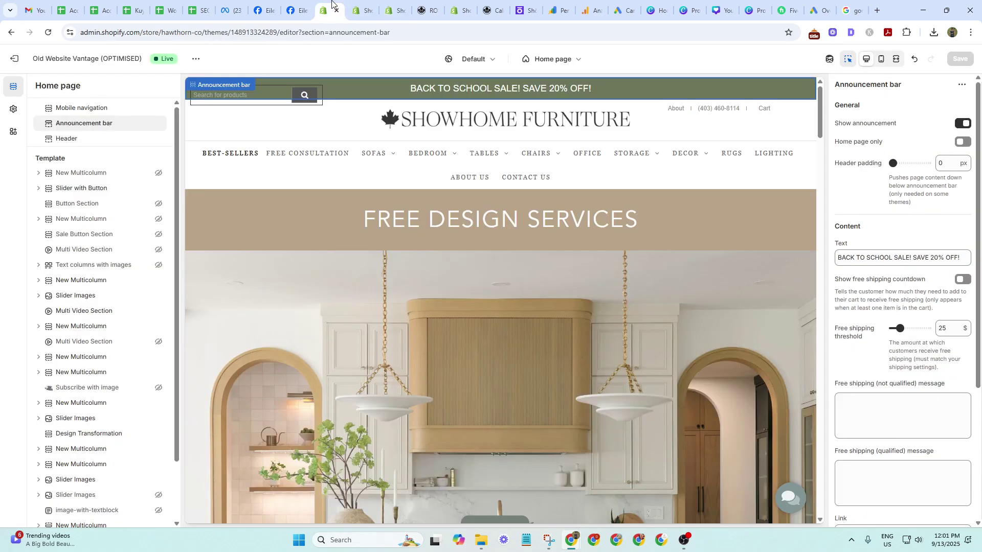
click(361, 11)
scroll(416, 304, up, 20)
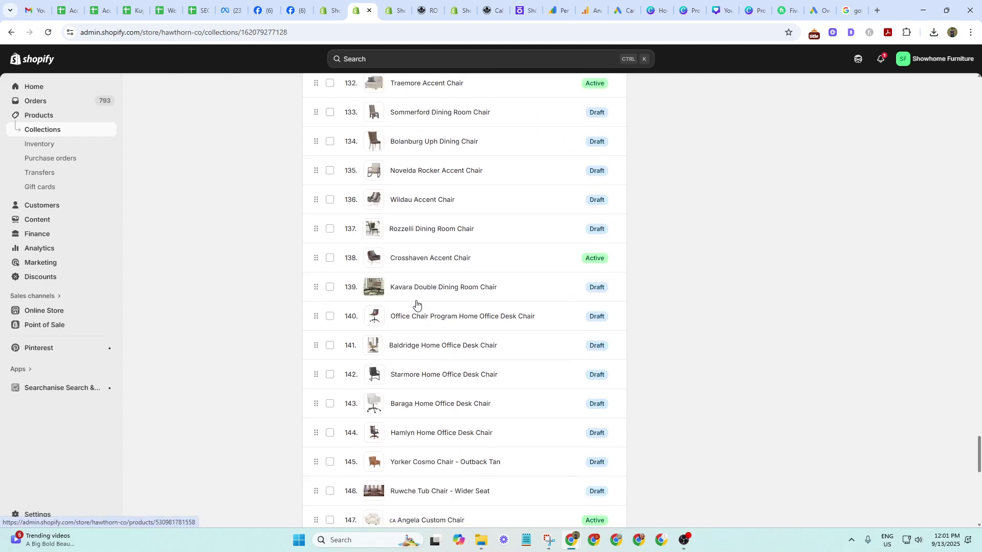
scroll(416, 304, up, 5)
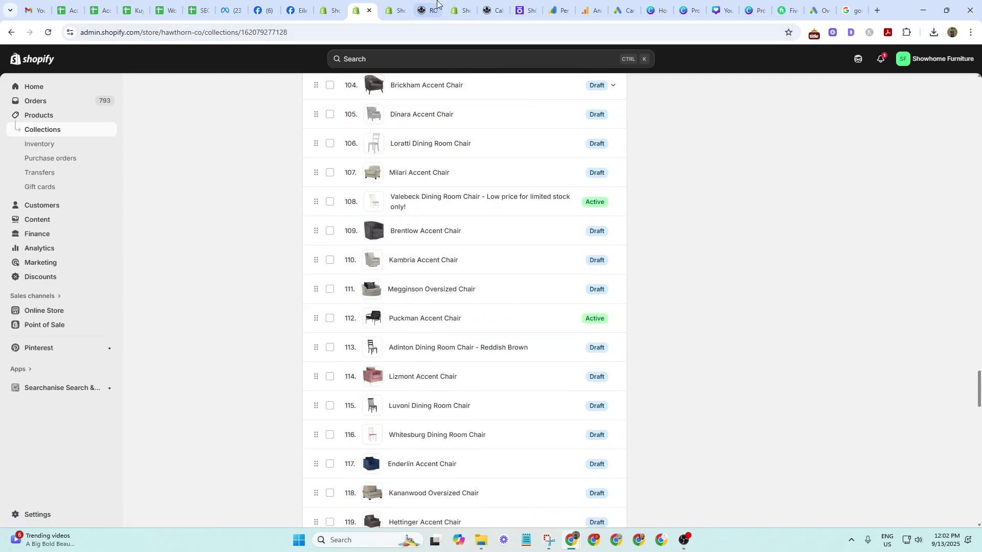
click(491, 10)
scroll(145, 442, down, 4)
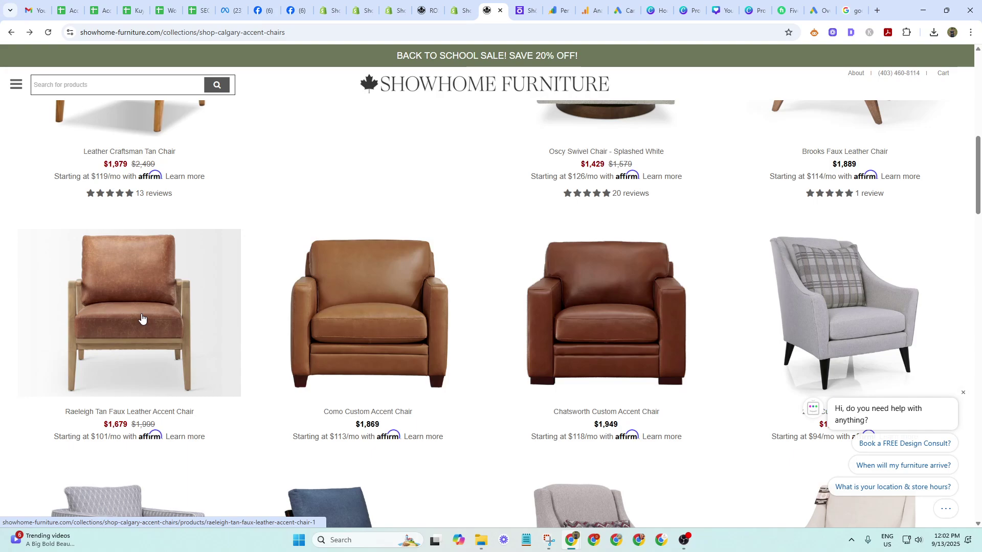
scroll(401, 375, up, 4)
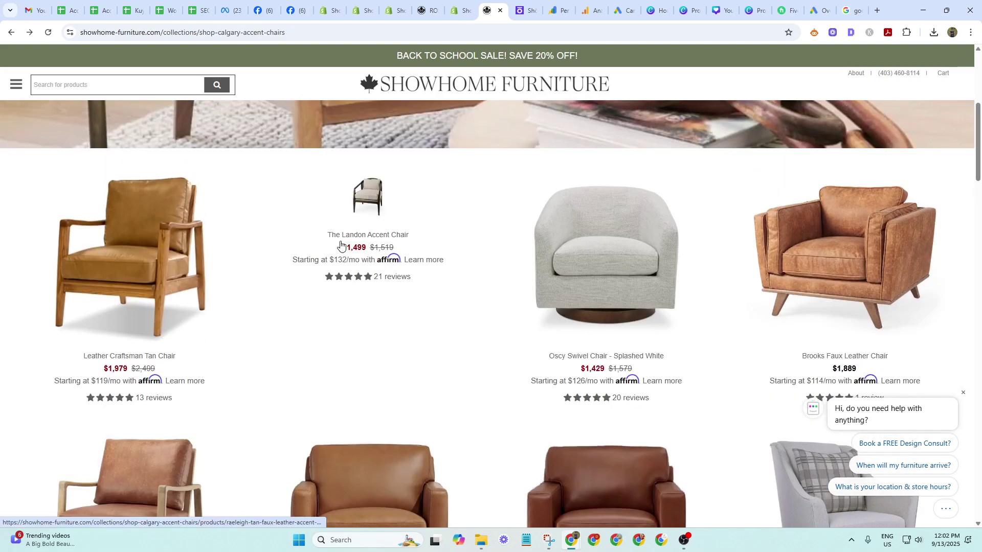
Search the product list for "the landon accent", open The Landon Accent Chair's listing, and check its thumbnail on the storefront collection page.
click(459, 10)
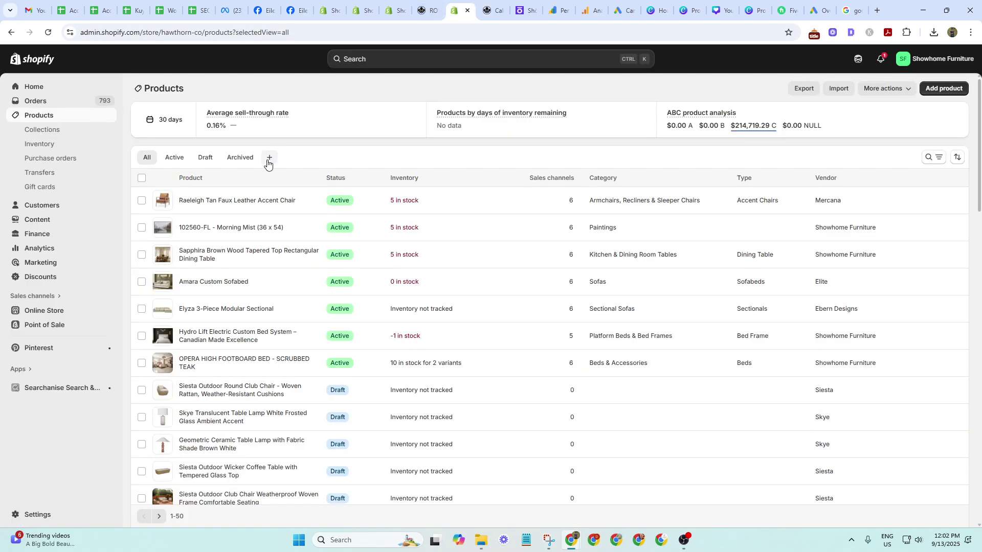
click(932, 159)
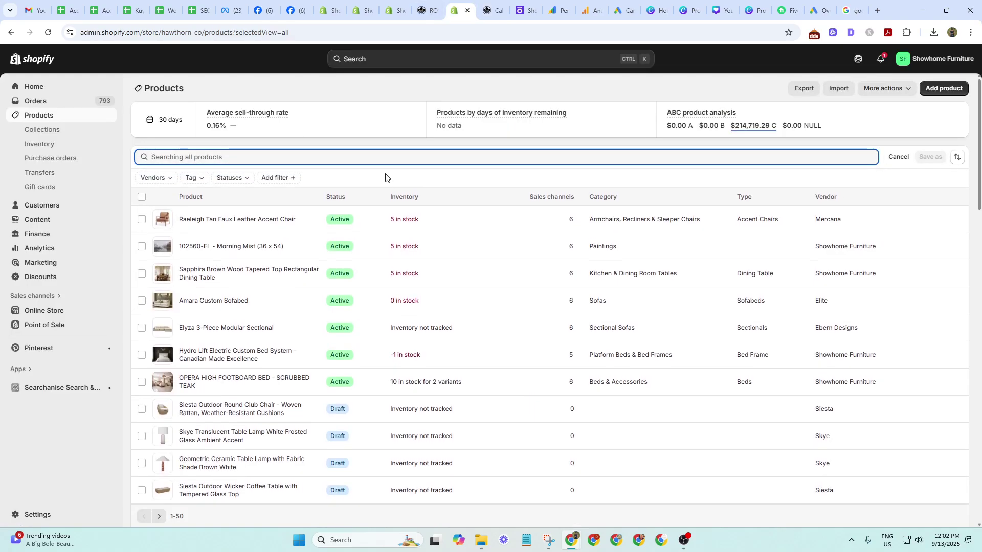
text(the l)
text(anding)
key(BackSpace)
key(BackSpace)
key(BackSpace)
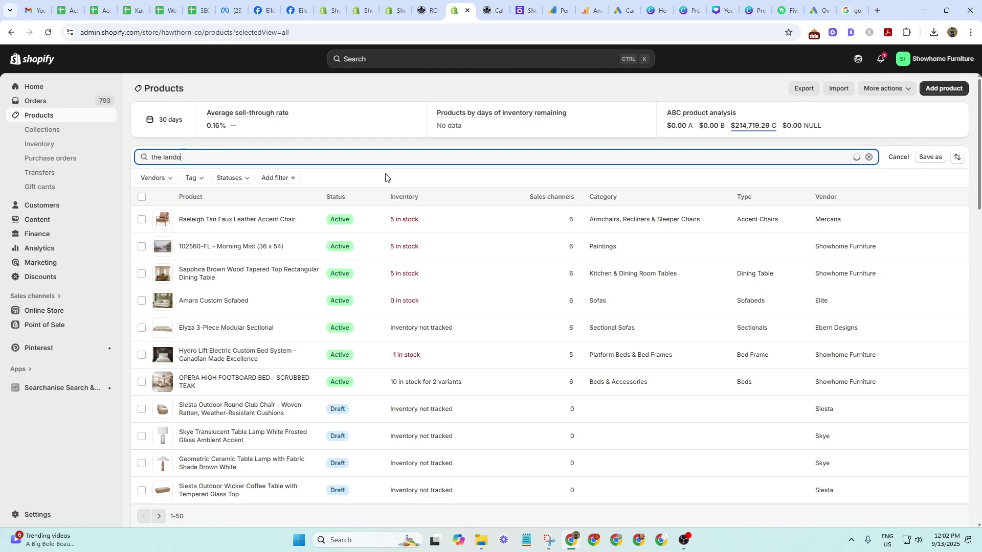
text(on accent)
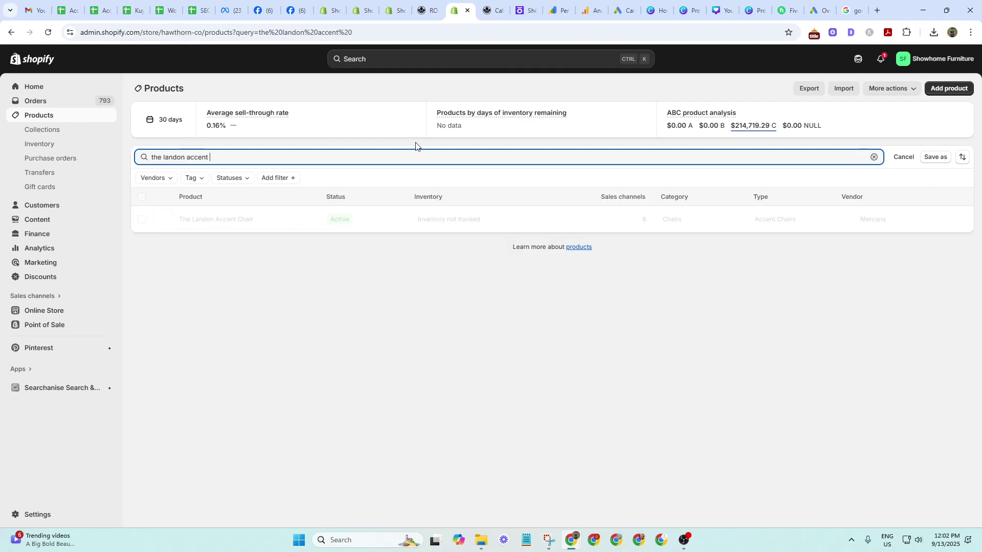
click(239, 218)
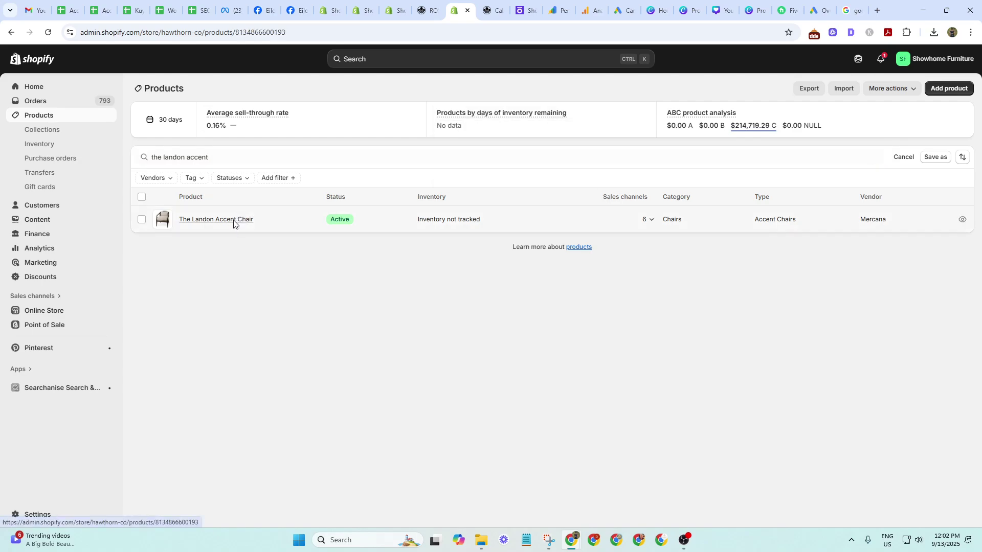
key(ctrl+Tab)
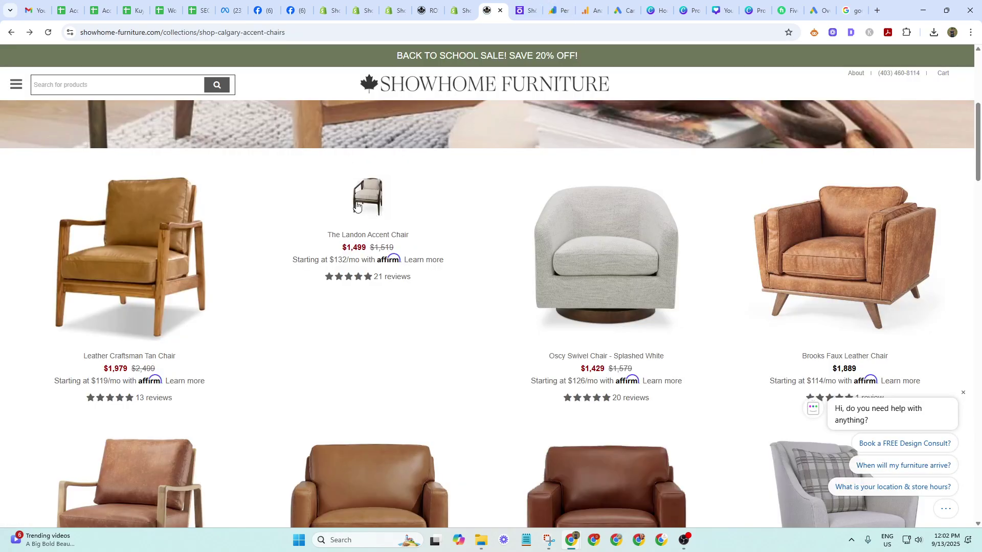
Inspect the file details and pixel dimensions of The Landon Accent Chair's main product image in the admin.
click(434, 5)
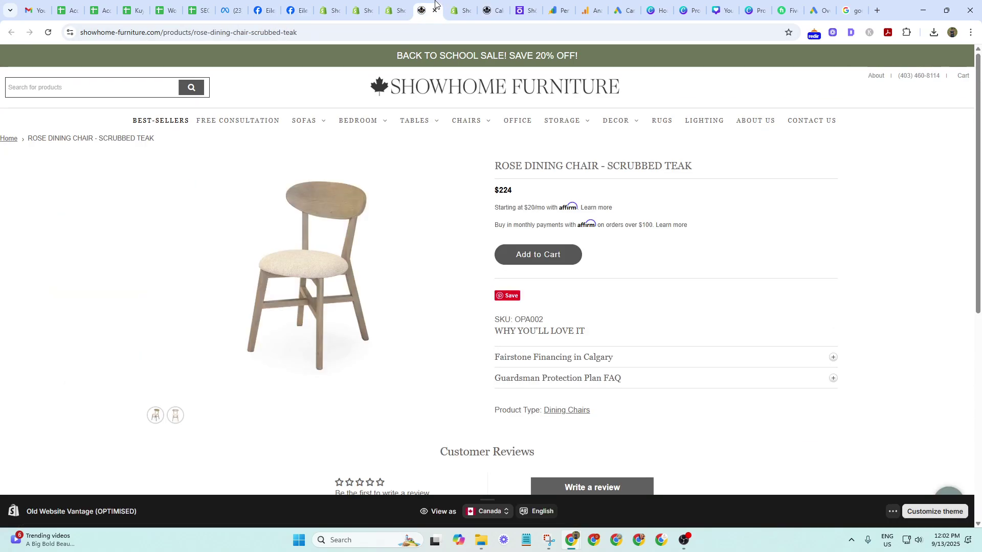
click(458, 9)
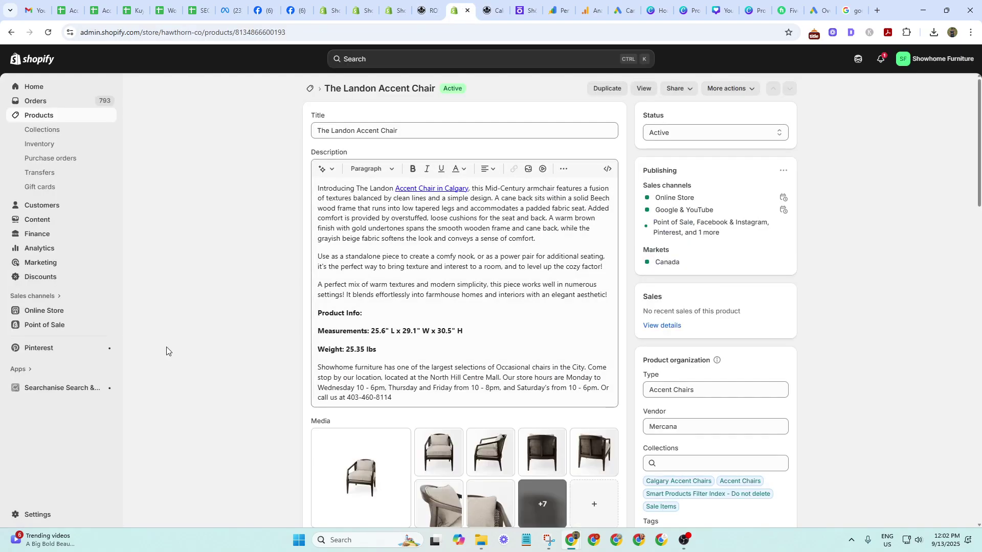
scroll(354, 391, down, 2)
click(354, 391)
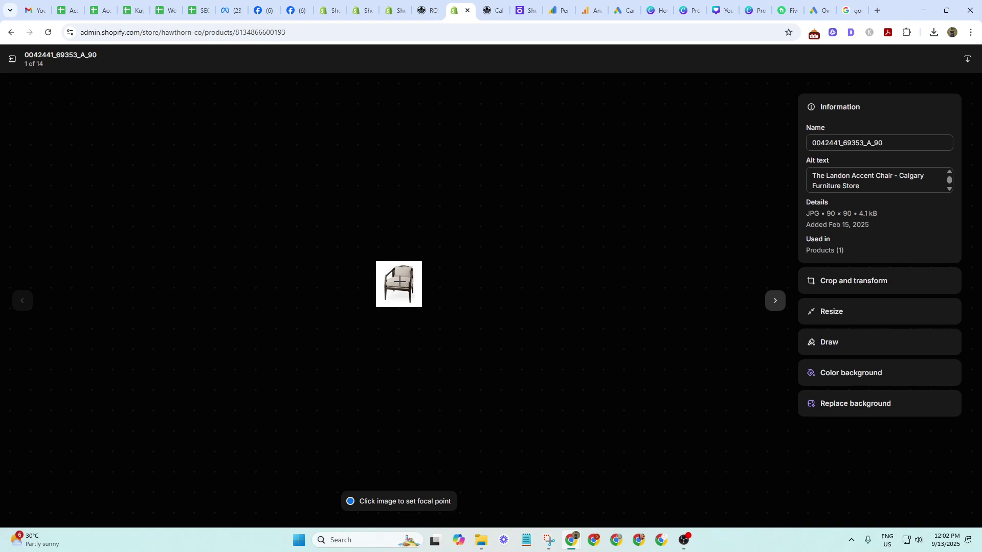
click(834, 143)
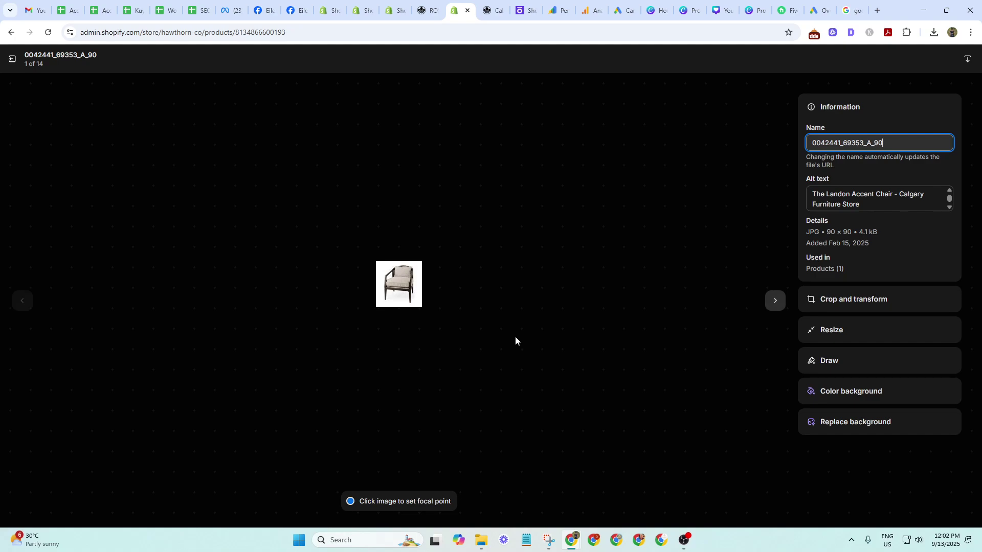
key(Escape)
click(389, 383)
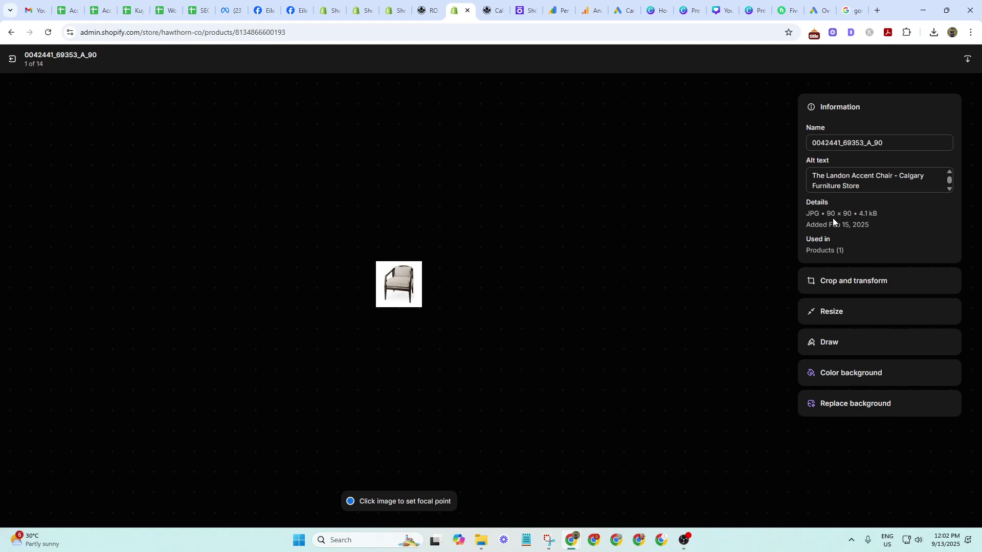
key(Escape)
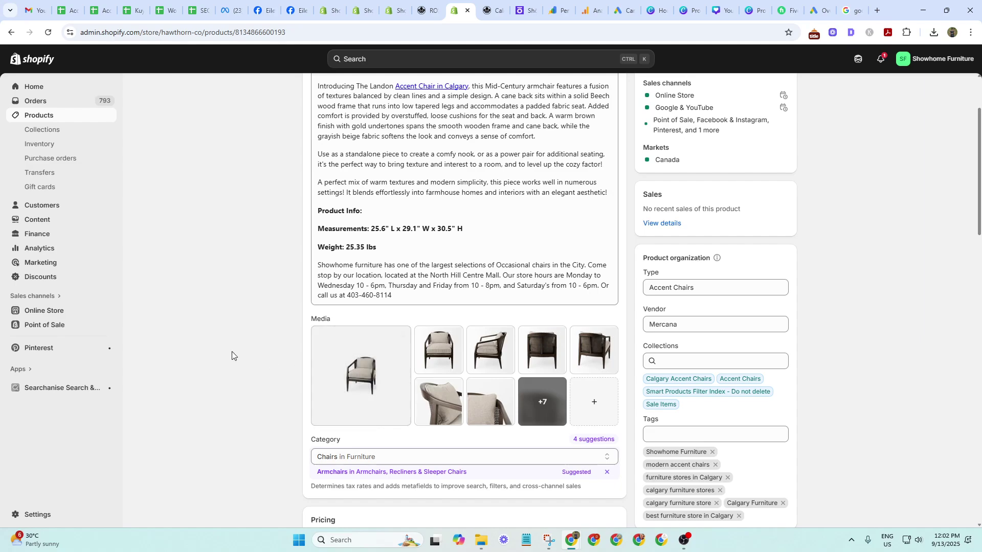
Review The Landon Accent Chair's description, pricing, inventory and shipping details in its admin listing.
scroll(192, 343, up, 2)
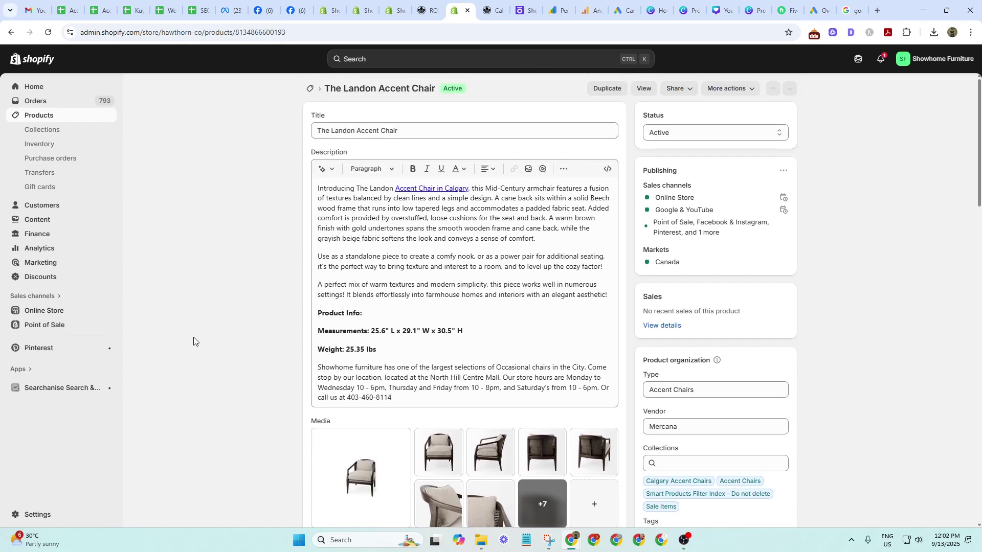
scroll(405, 360, down, 10)
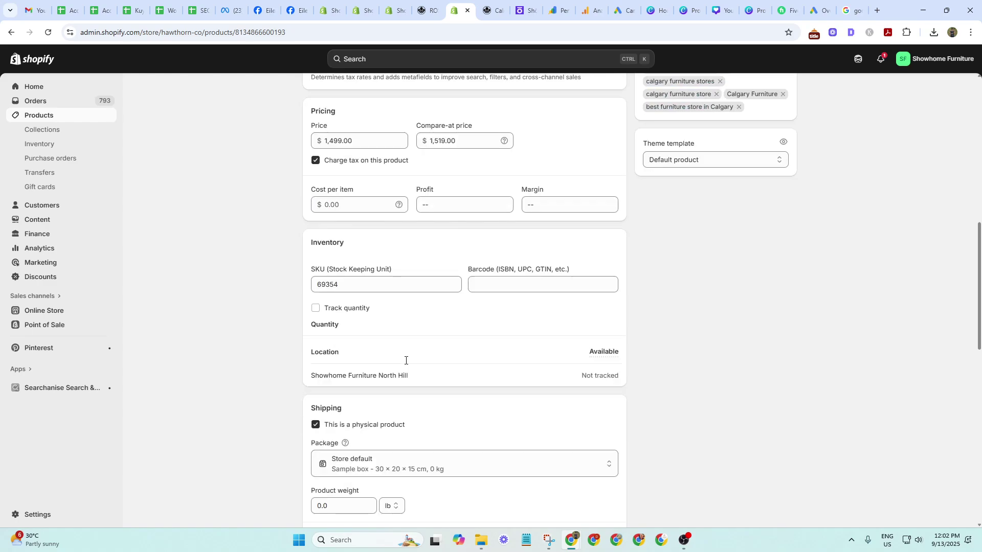
scroll(406, 360, up, 10)
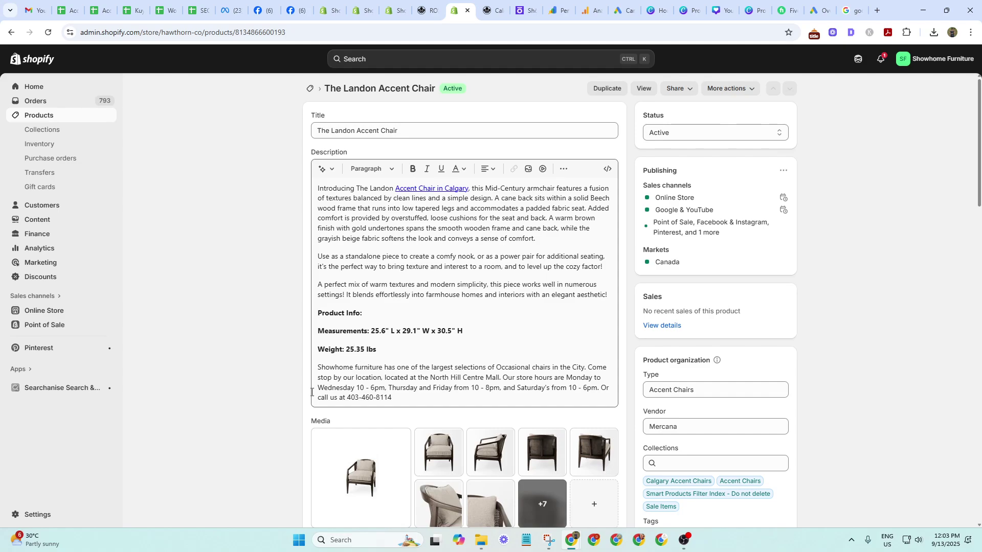
scroll(630, 471, down, 1)
click(686, 543)
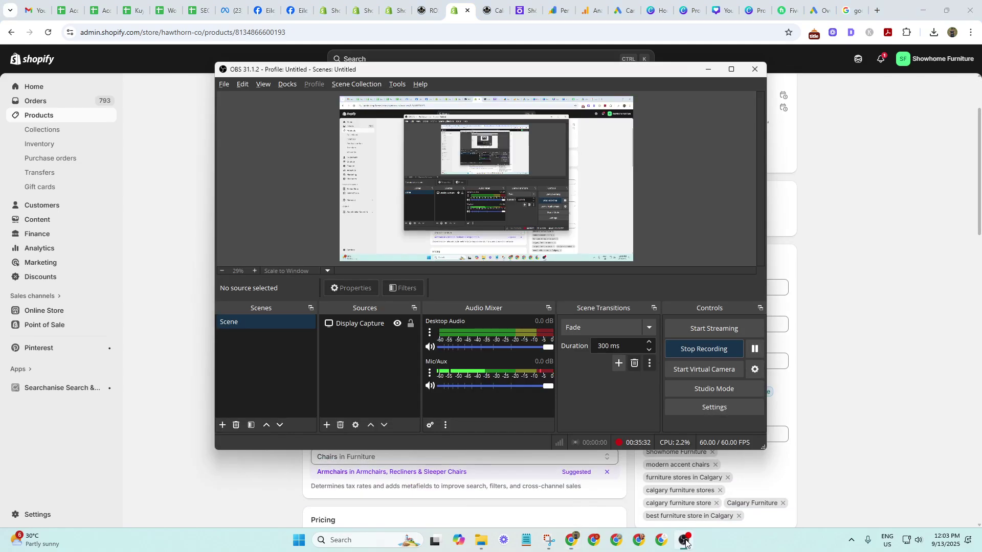